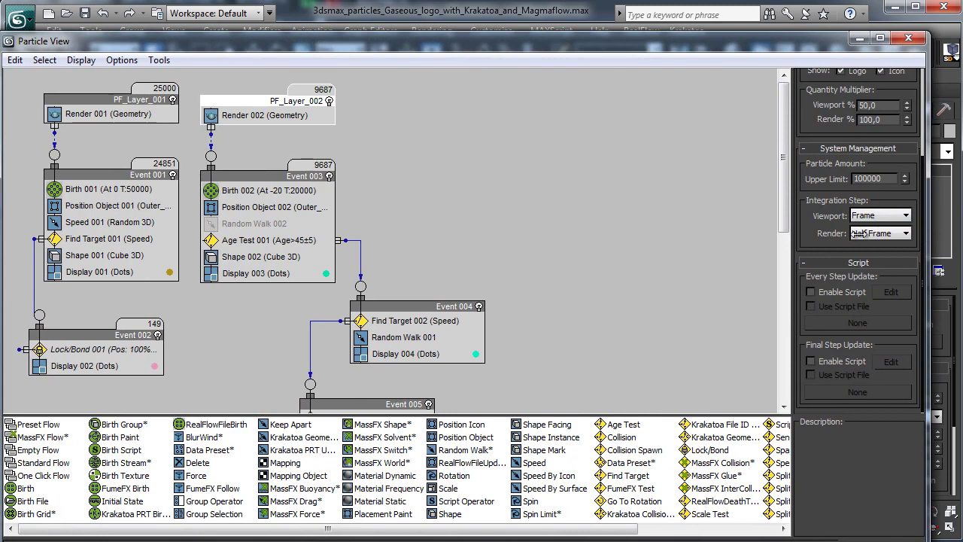
# - Shrink the Particle View window to uncover the camera viewport and shorten its operator depot
pyautogui.moveTo(927, 234); pyautogui.dragTo(525, 234)
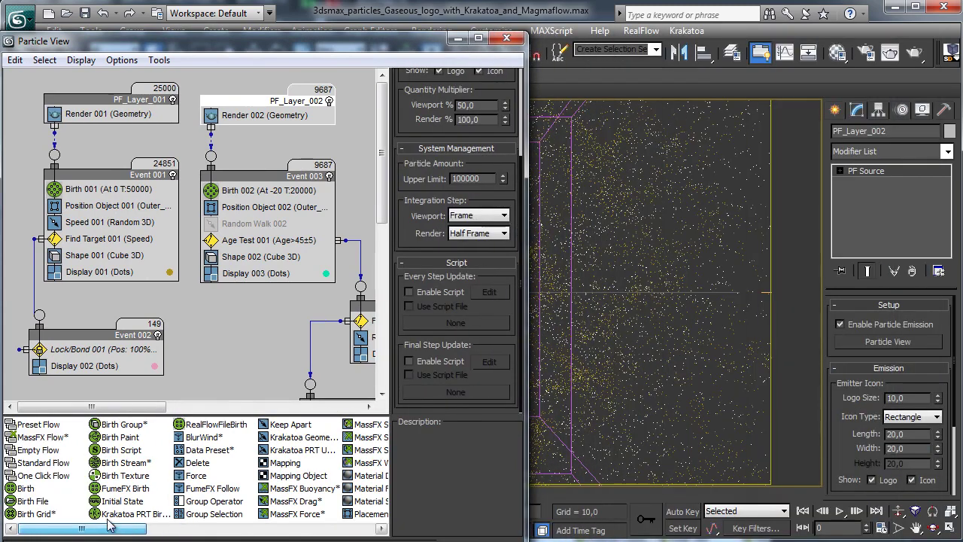
pyautogui.moveTo(91, 406); pyautogui.dragTo(158, 406)
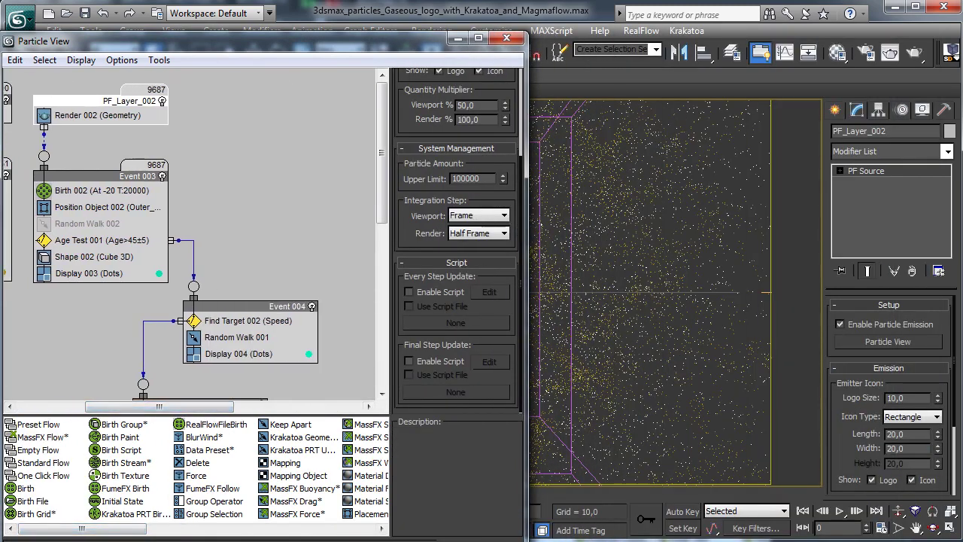
pyautogui.moveTo(230, 541); pyautogui.dragTo(230, 513)
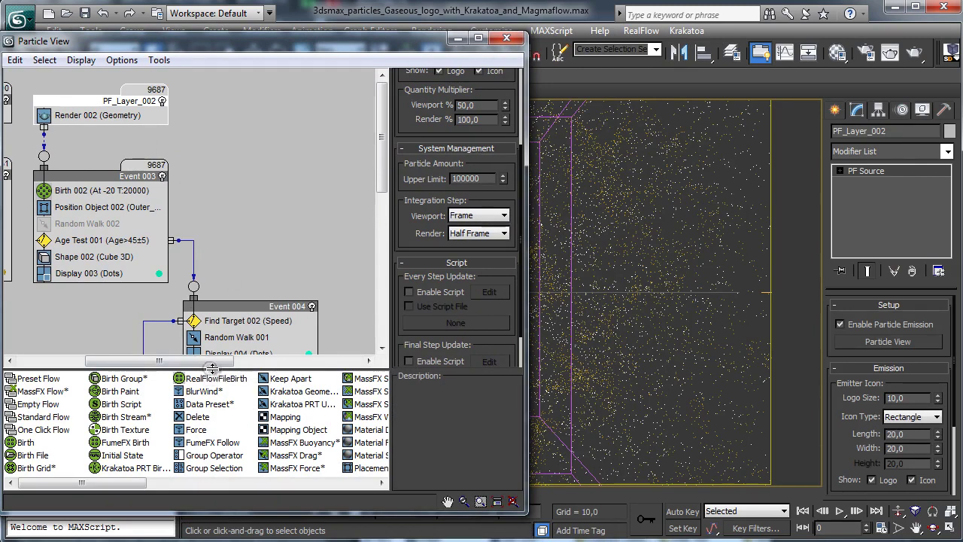
pyautogui.moveTo(233, 369); pyautogui.dragTo(232, 419)
# - Turn off the PF_Layer_001 and PF_Layer_002 particle systems
pyautogui.moveTo(133, 411); pyautogui.dragTo(67, 411)
pyautogui.click(167, 99)
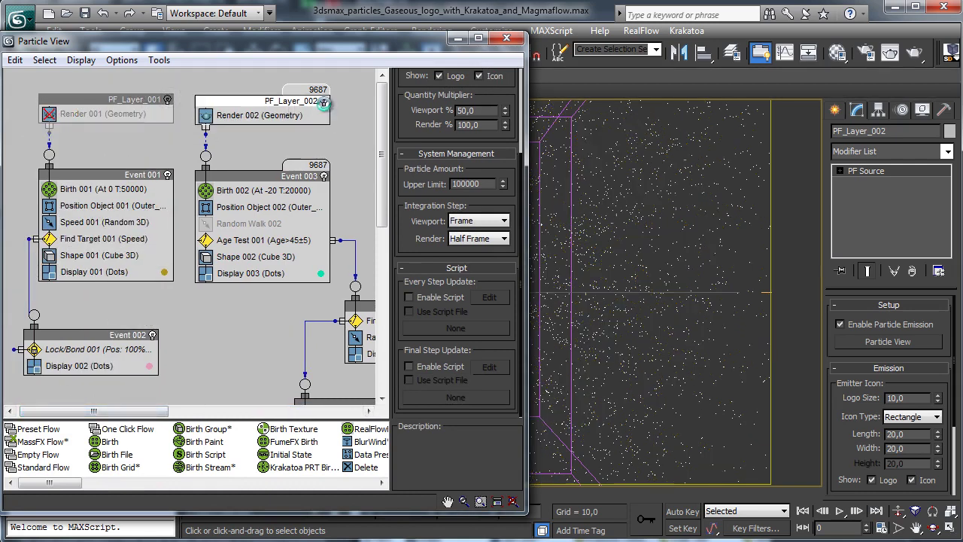
pyautogui.click(324, 101)
# - Create a new Standard Flow in the empty area beside the PF_Layer_002 flow and move it slightly higher
pyautogui.moveTo(128, 411); pyautogui.dragTo(203, 410)
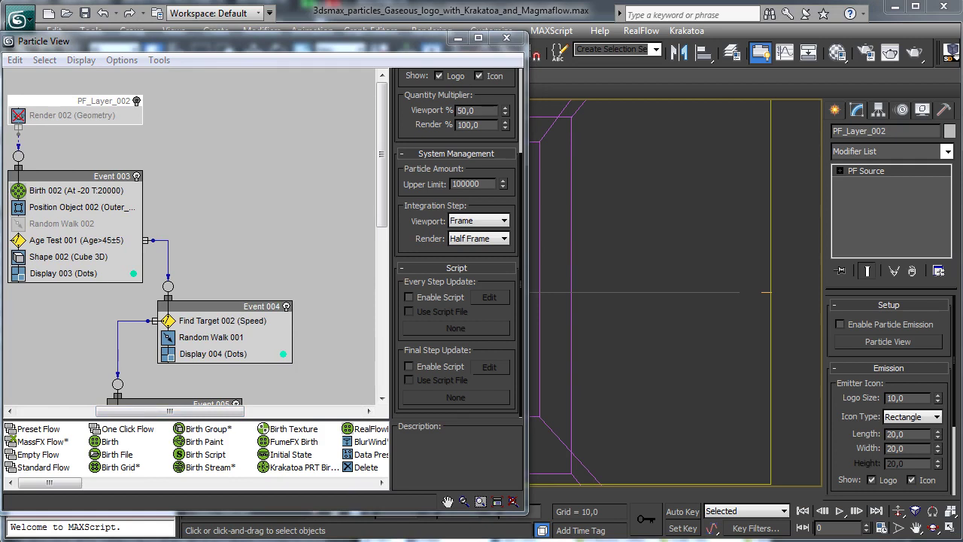
pyautogui.rightClick(295, 140)
pyautogui.moveTo(383, 194)
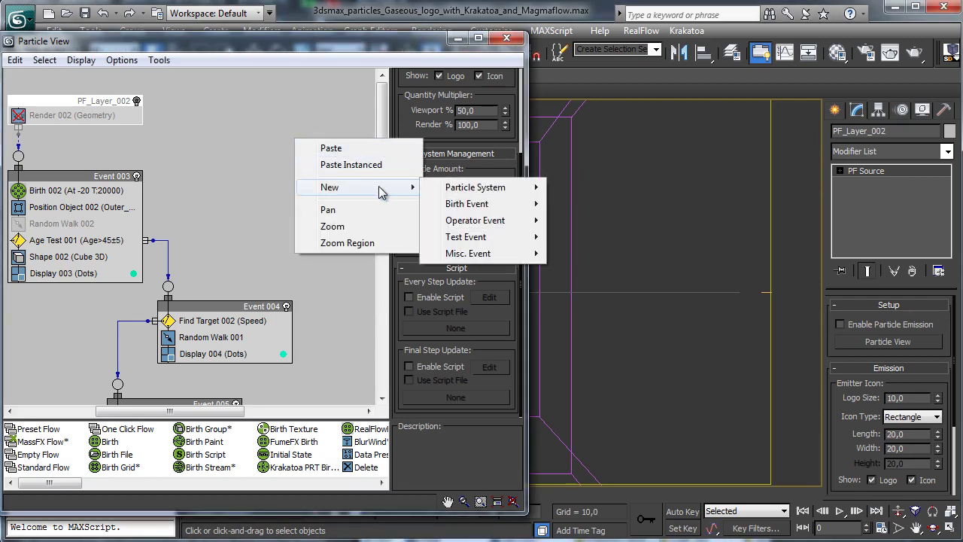
pyautogui.moveTo(527, 189)
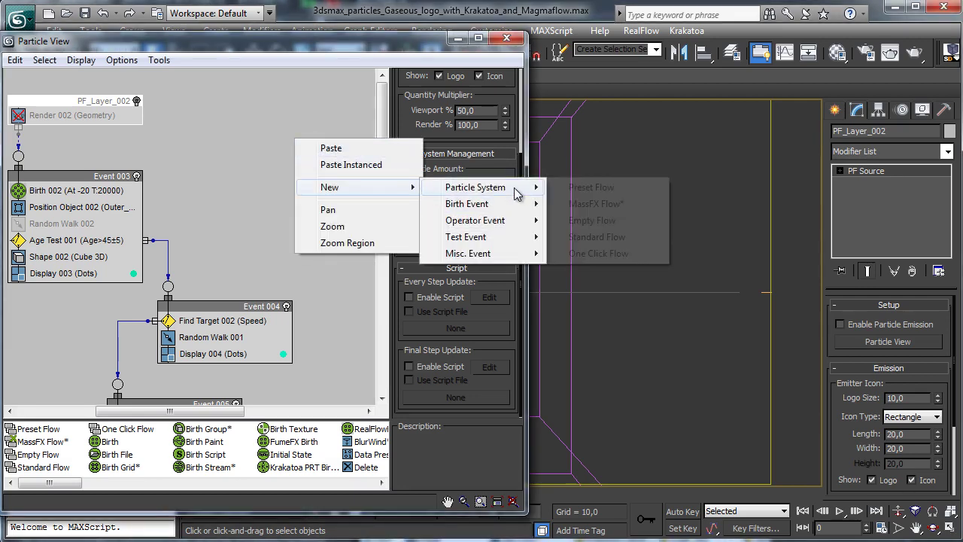
pyautogui.click(594, 236)
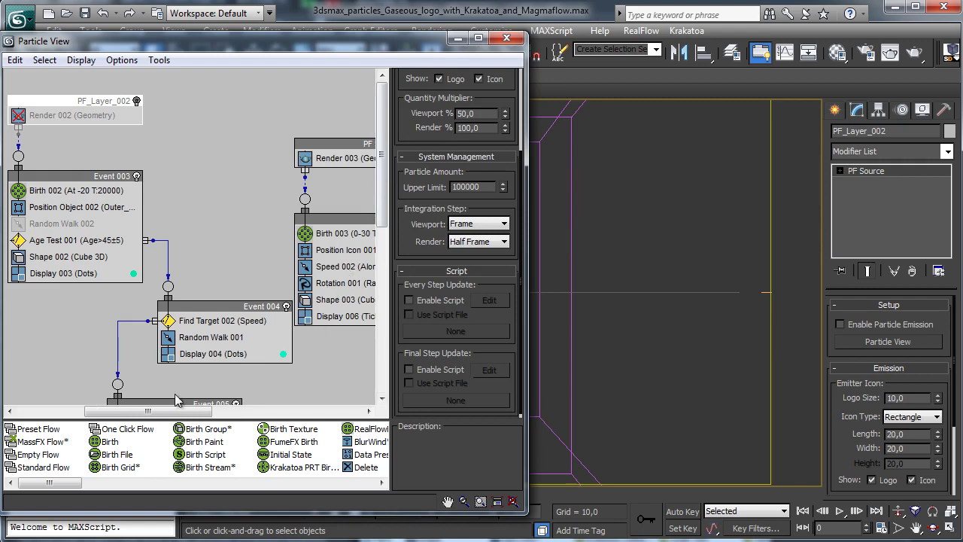
pyautogui.moveTo(157, 411); pyautogui.dragTo(180, 411)
pyautogui.moveTo(253, 99); pyautogui.dragTo(365, 265)
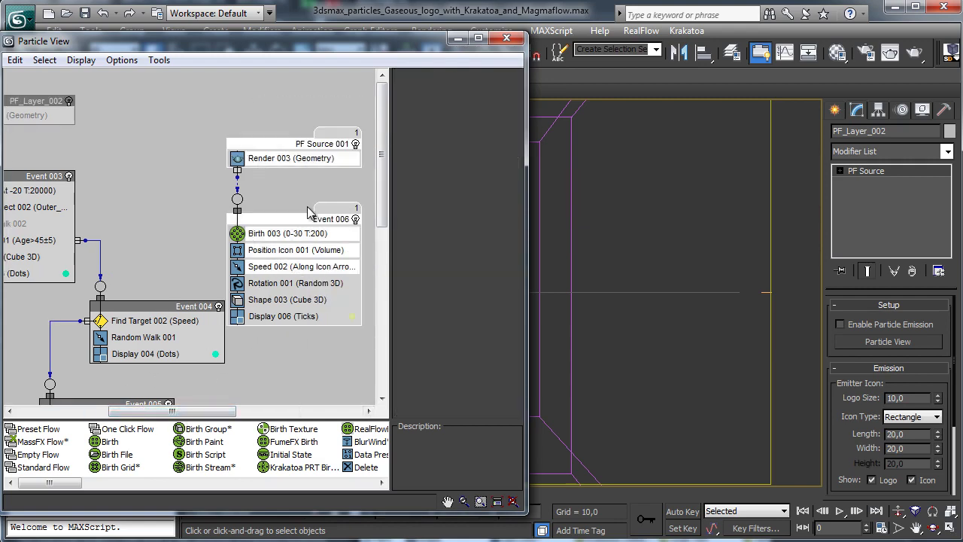
pyautogui.moveTo(310, 218); pyautogui.dragTo(319, 181)
pyautogui.click(182, 155)
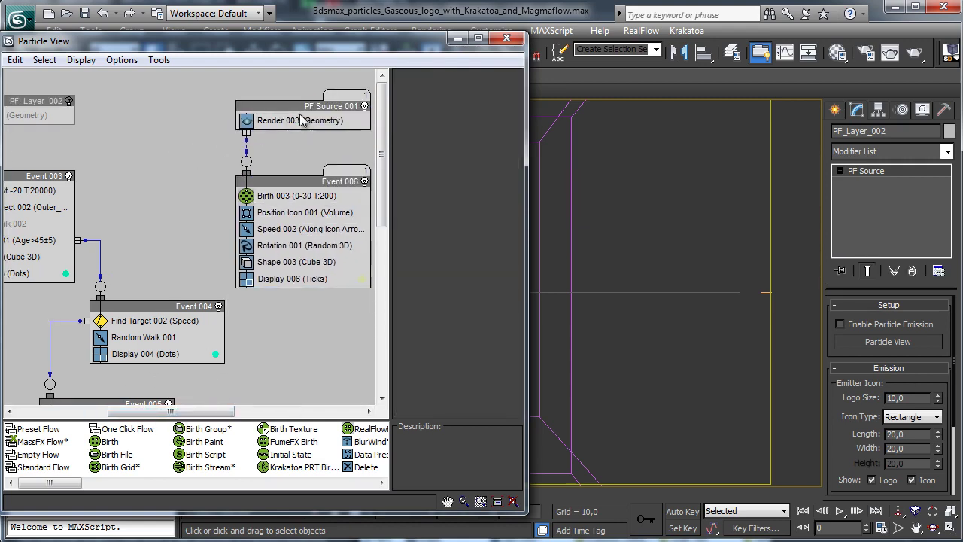
# - Rename the new particle source as PF_Layer_003
pyautogui.click(301, 121)
pyautogui.rightClick(301, 119)
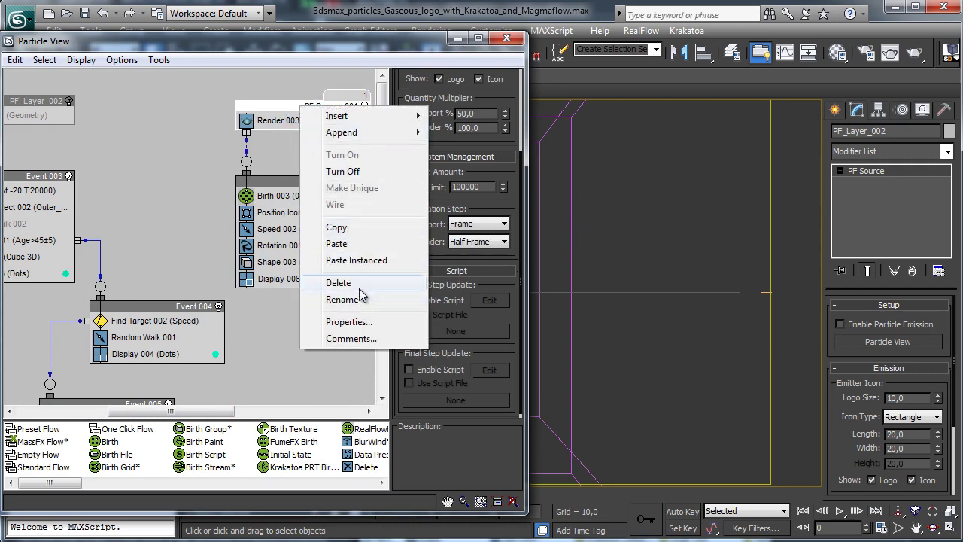
pyautogui.click(365, 300)
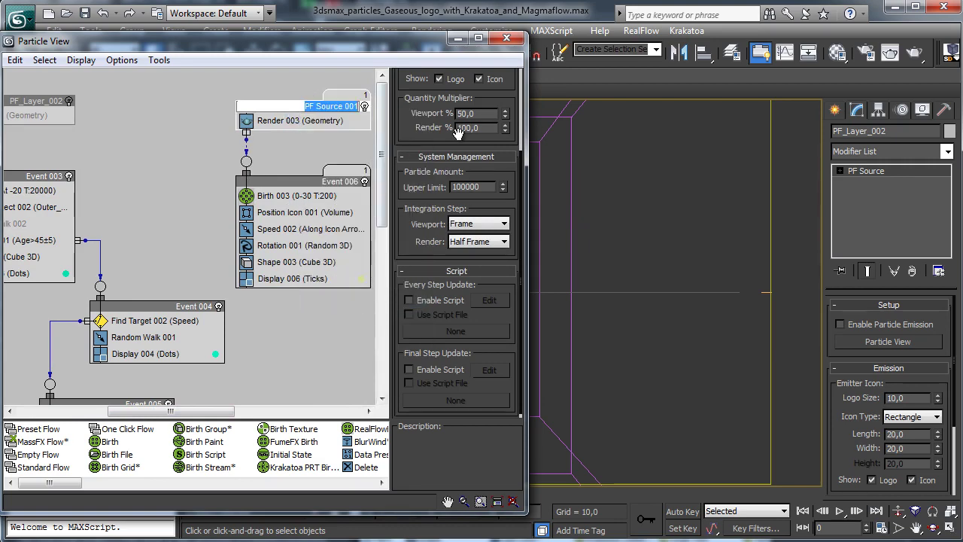
pyautogui.press('BackSpace')
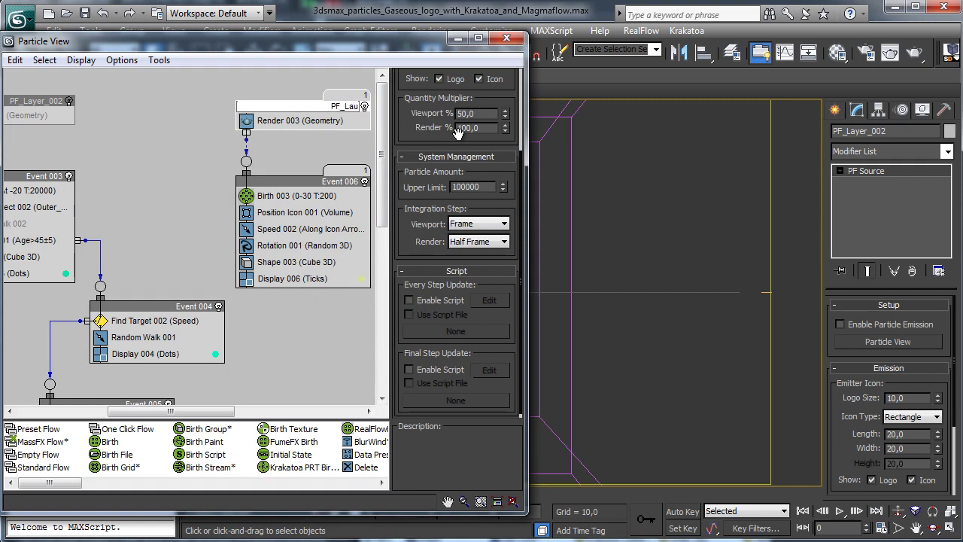
pyautogui.write('PF_Layer_003')
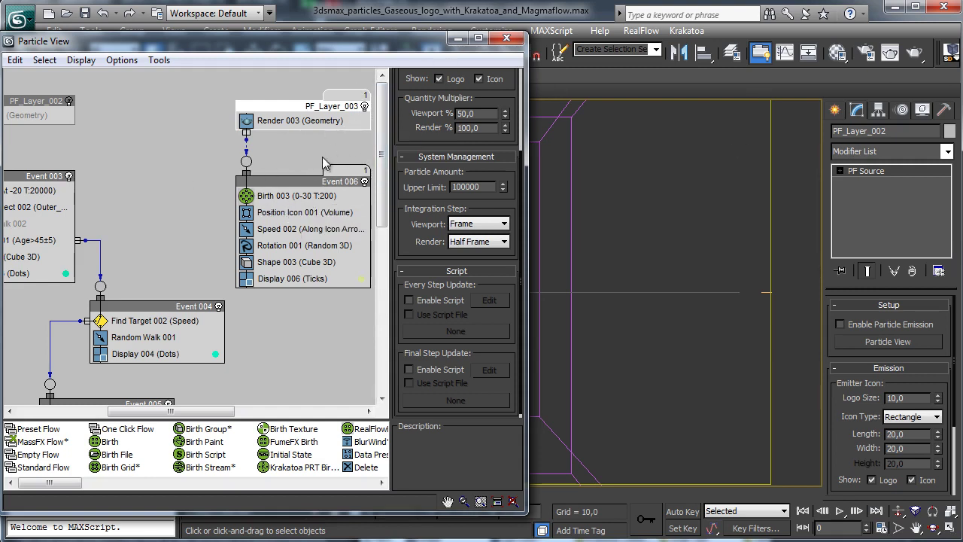
# - Set both Emit Start and Emit Stop of PF_Layer_003's Birth operator to -20
pyautogui.click(323, 197)
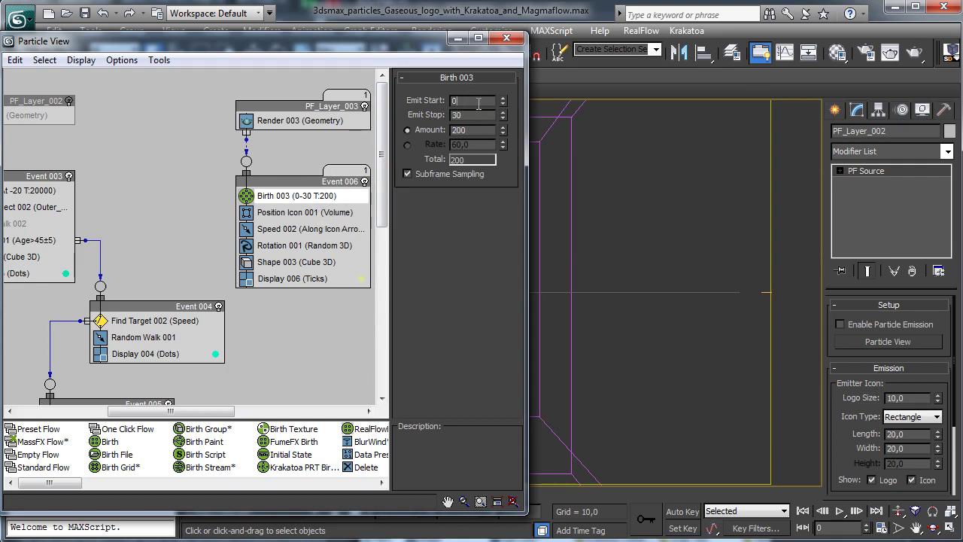
pyautogui.moveTo(478, 104); pyautogui.dragTo(446, 111)
pyautogui.write('-20')
pyautogui.press('Return')
pyautogui.doubleClick(468, 115)
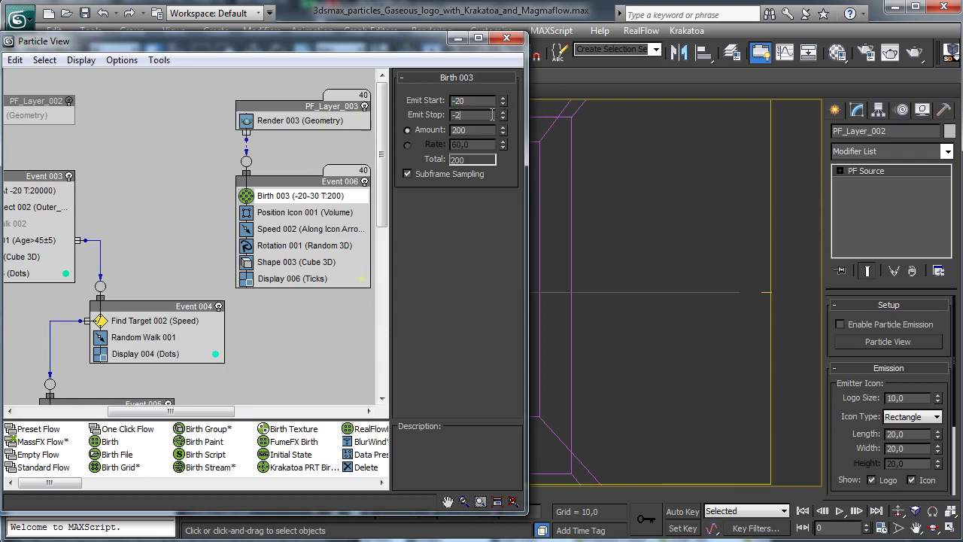
pyautogui.press('Return')
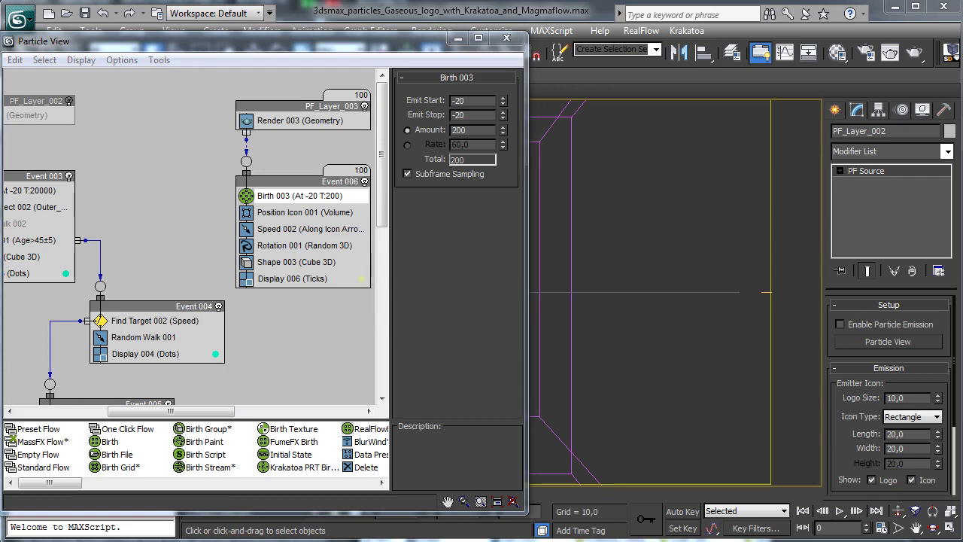
# - Check the other layers' Position Object settings and replace PF_Layer_003's Position Icon operator with a Position Object operator
pyautogui.click(307, 211)
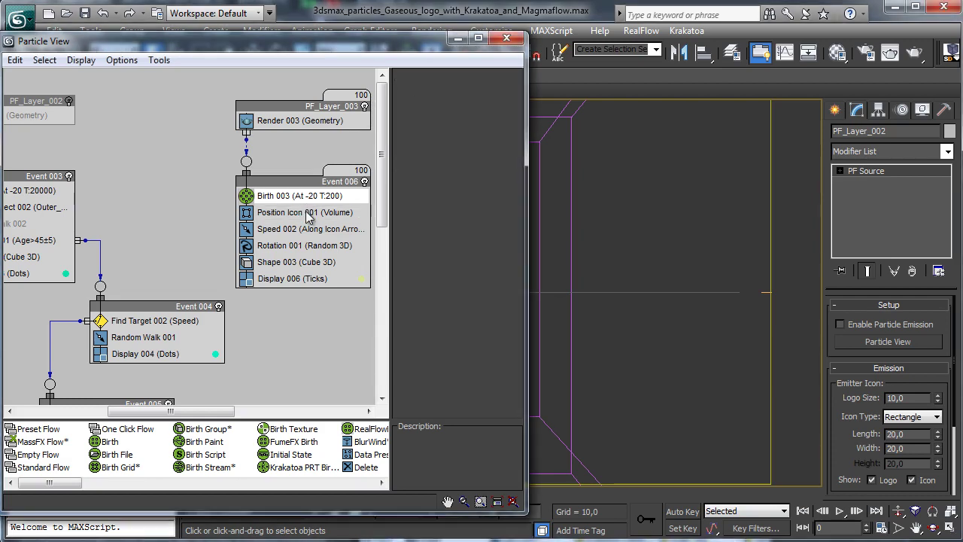
pyautogui.click(34, 207)
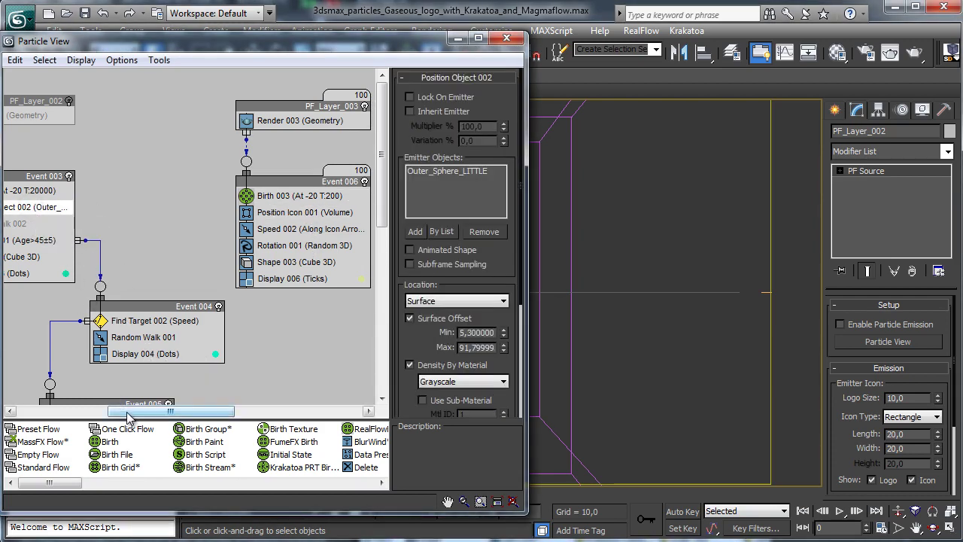
pyautogui.moveTo(126, 412); pyautogui.dragTo(31, 398)
pyautogui.click(147, 206)
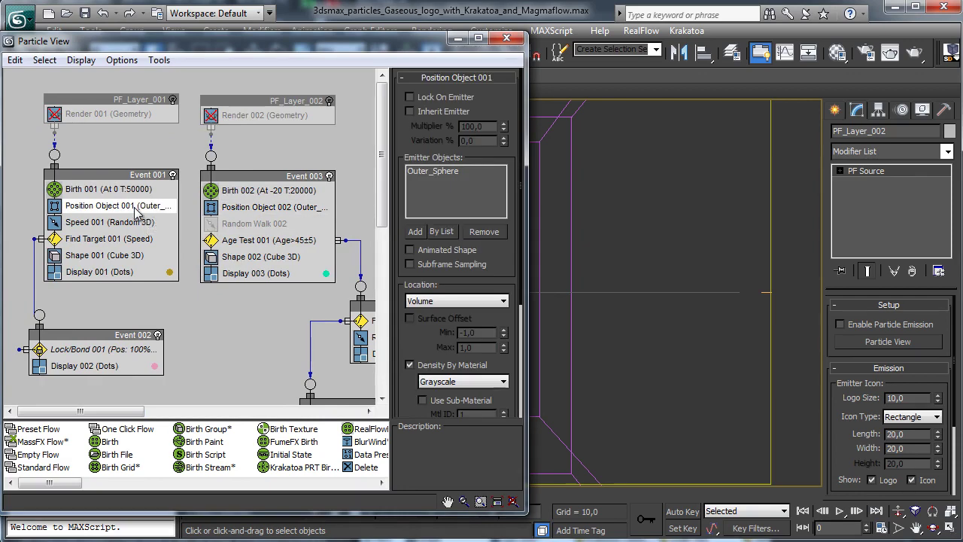
pyautogui.moveTo(111, 416); pyautogui.dragTo(236, 424)
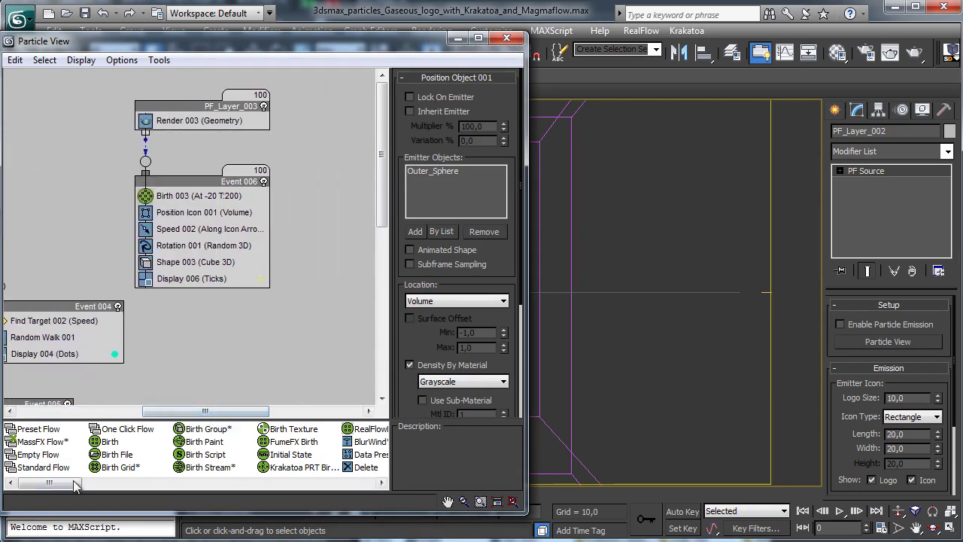
pyautogui.moveTo(75, 485); pyautogui.dragTo(202, 483)
pyautogui.moveTo(213, 442); pyautogui.dragTo(226, 215)
pyautogui.click(225, 215)
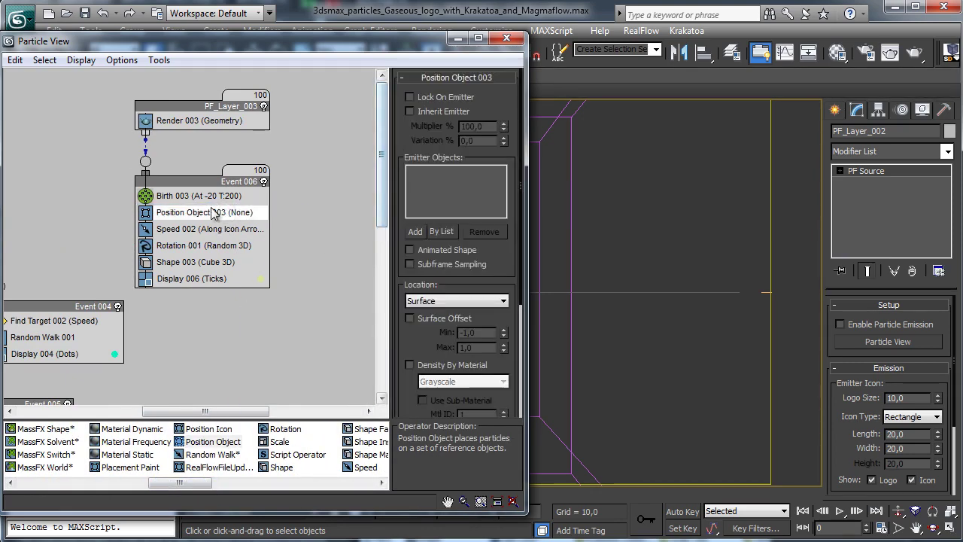
# - Assign Text001 as the emitter object of PF_Layer_003's Position Object operator
pyautogui.click(441, 231)
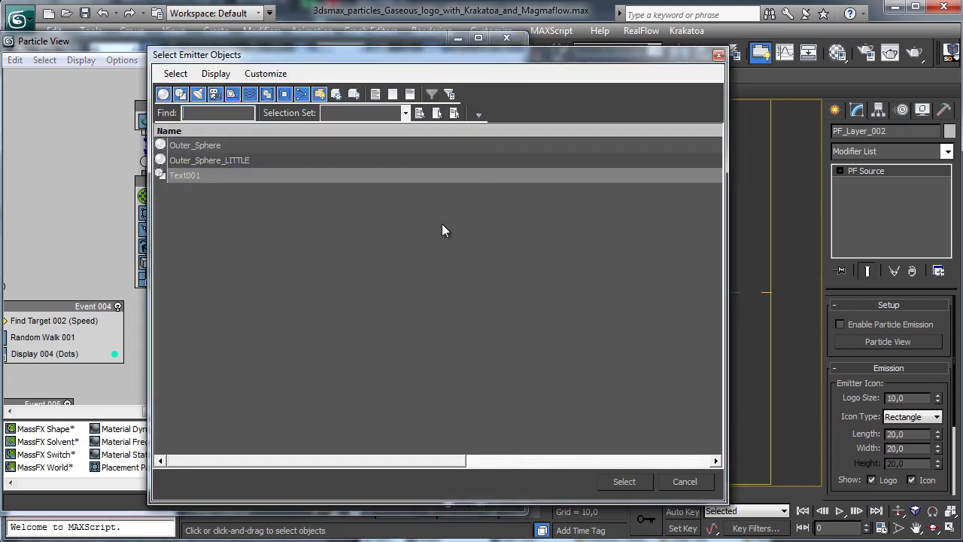
pyautogui.click(181, 175)
pyautogui.click(623, 482)
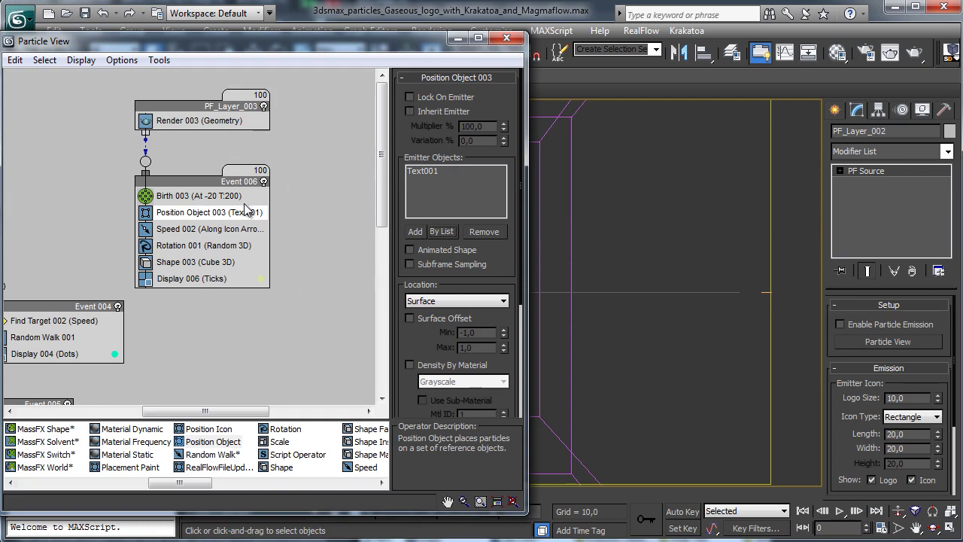
# - Close Particle View and clone the logo text object as a Copy named Text002_Volume
pyautogui.click(506, 37)
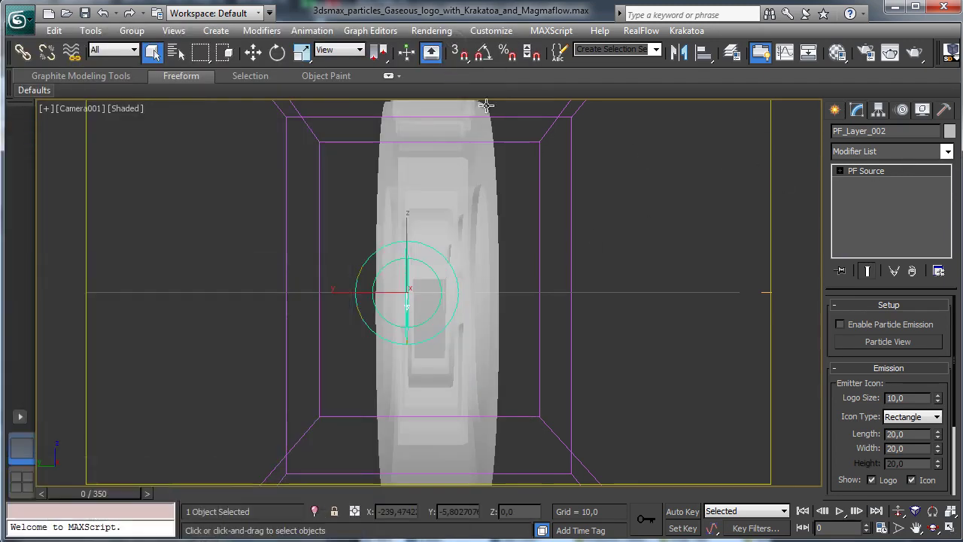
pyautogui.click(489, 175)
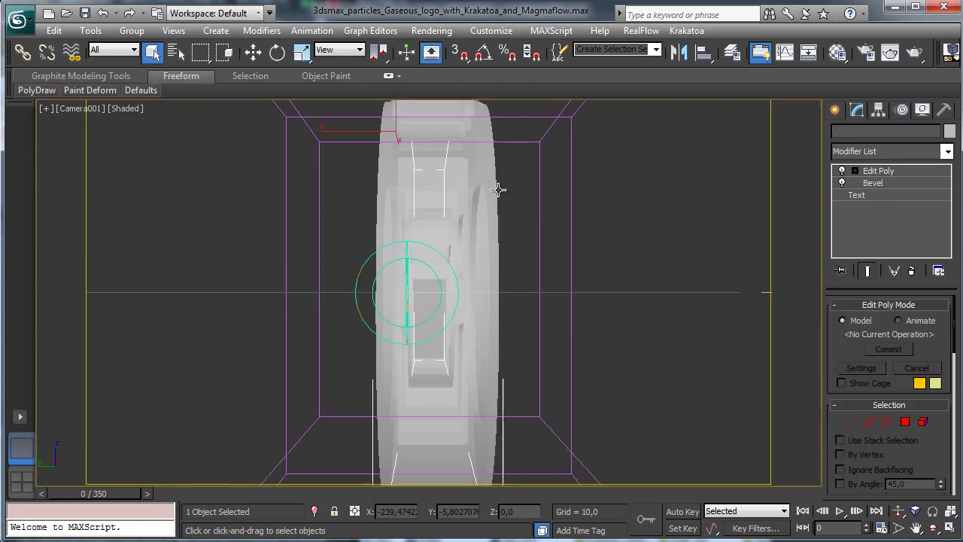
pyautogui.click(55, 31)
pyautogui.click(100, 147)
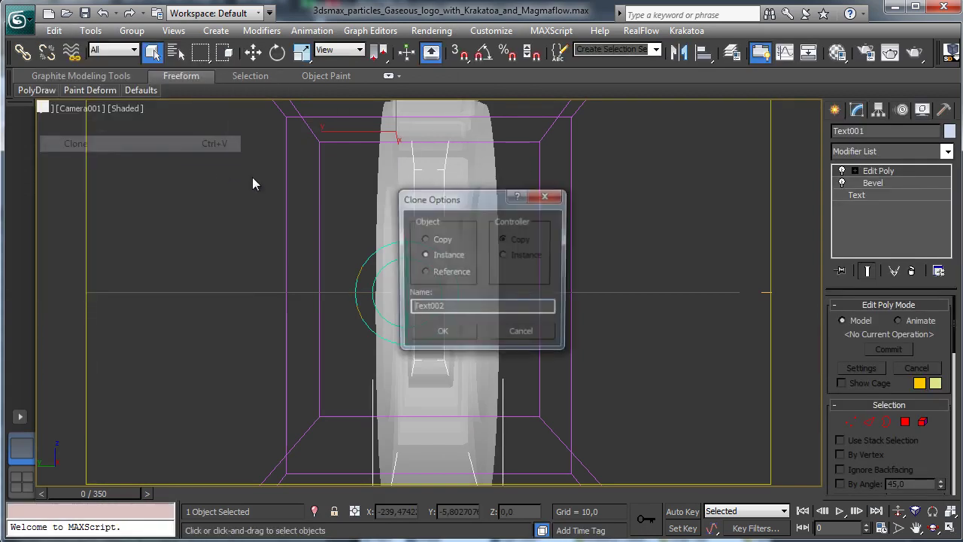
pyautogui.click(442, 241)
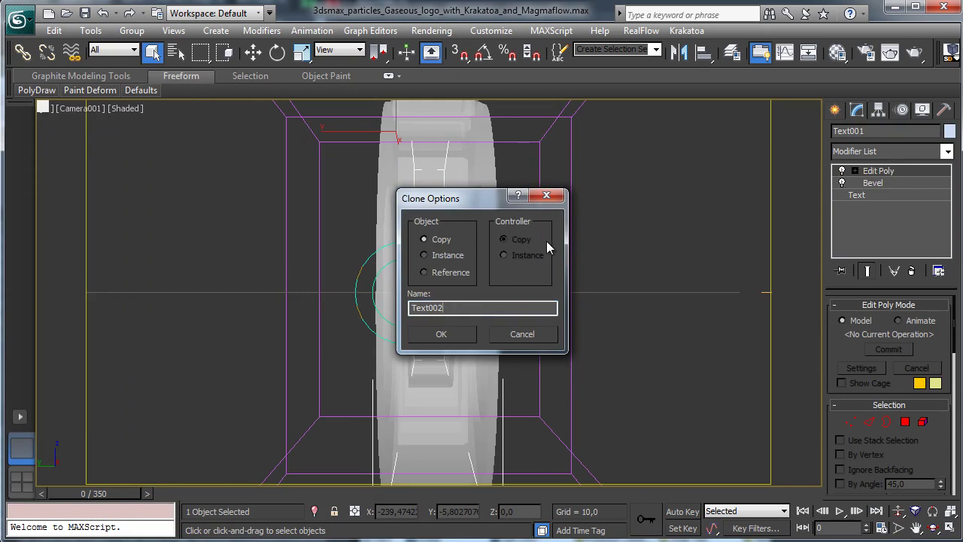
pyautogui.write('_Volume')
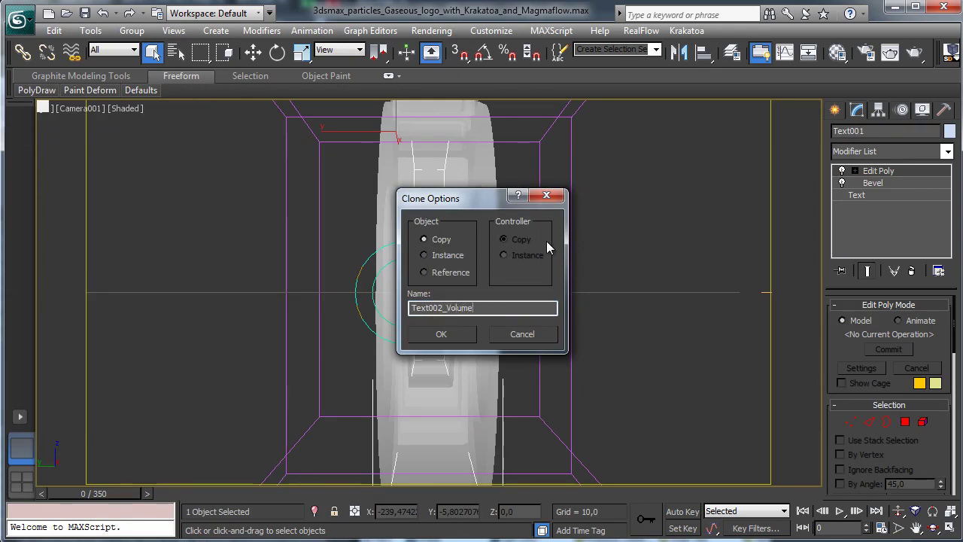
pyautogui.press('Return')
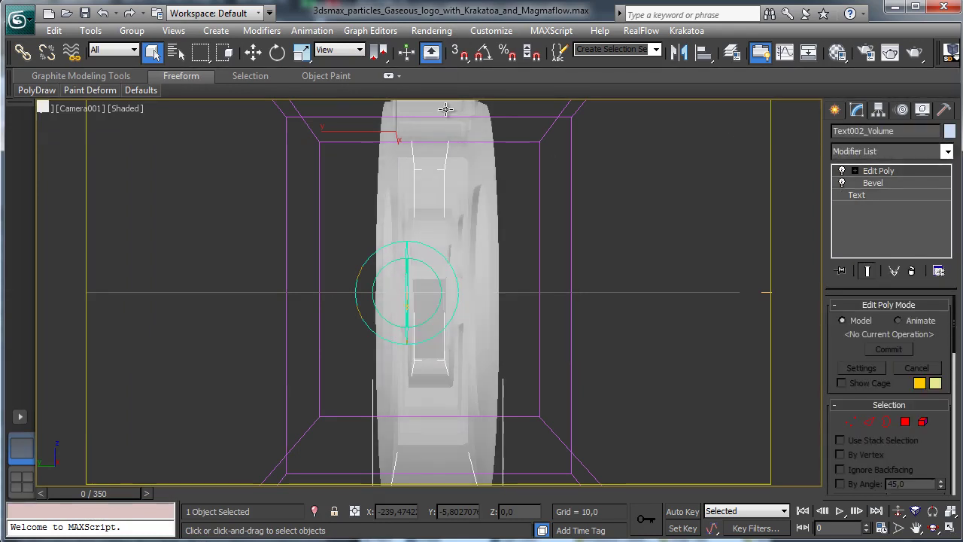
# - Reopen Particle View and replace Text001 with Text002_Volume as the emitter object of PF_Layer_003's Position Object operator
pyautogui.press('6')
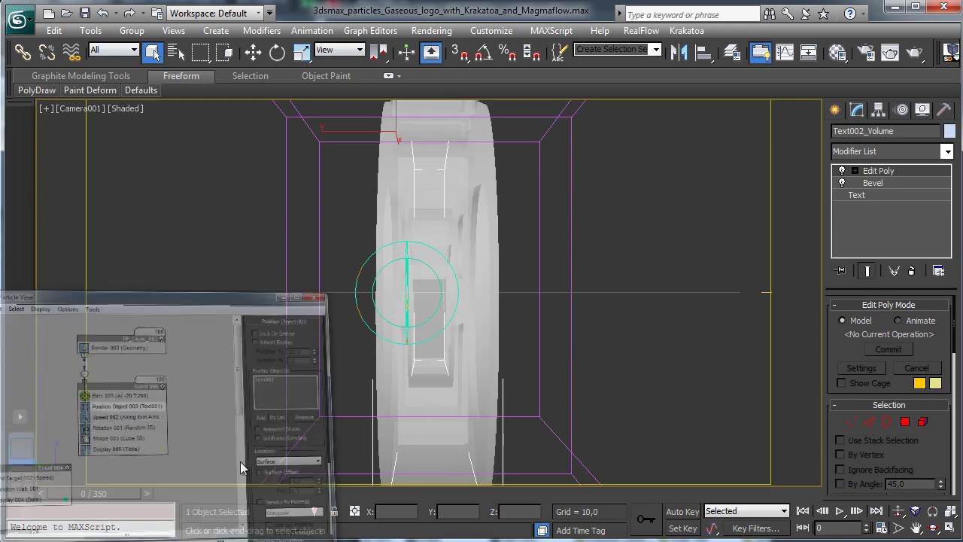
pyautogui.click(455, 173)
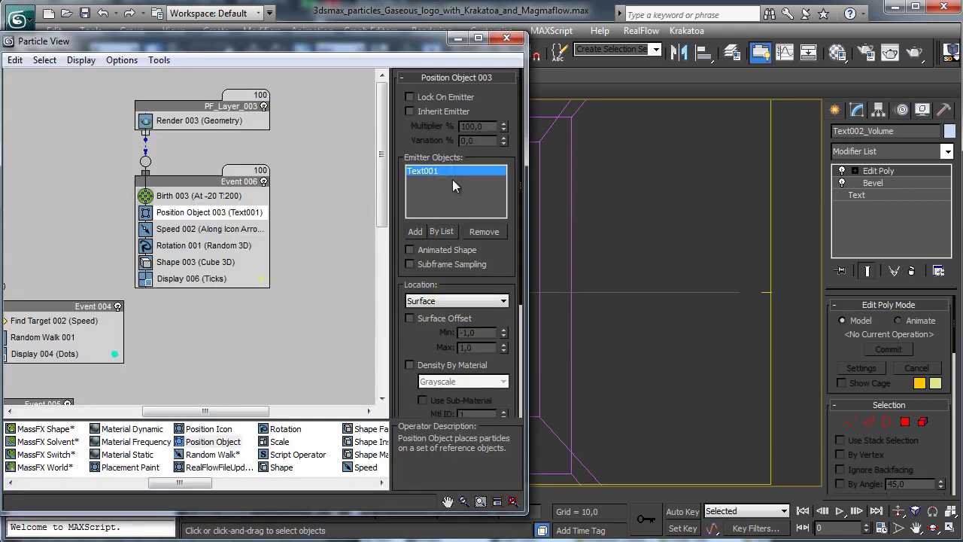
pyautogui.click(483, 231)
pyautogui.click(444, 233)
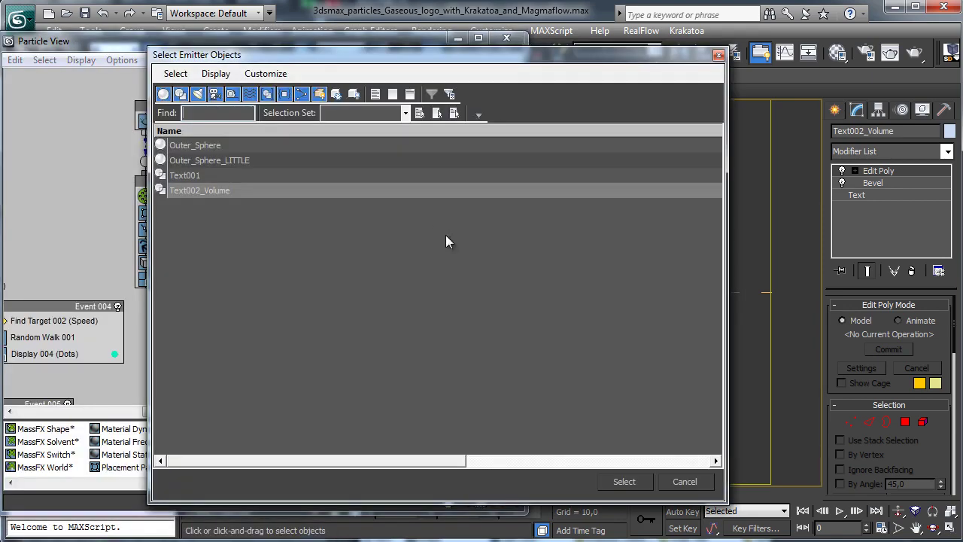
pyautogui.click(218, 190)
pyautogui.click(624, 481)
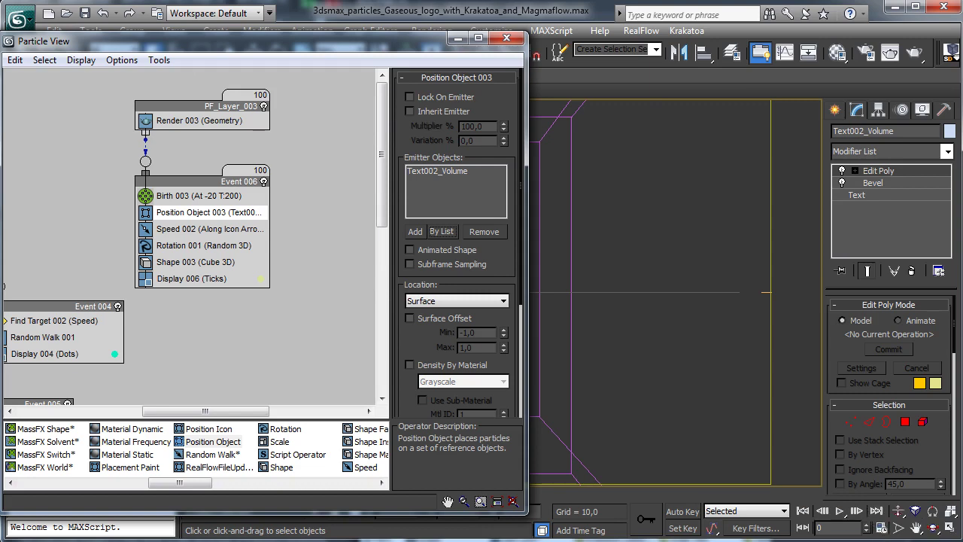
pyautogui.click(662, 368)
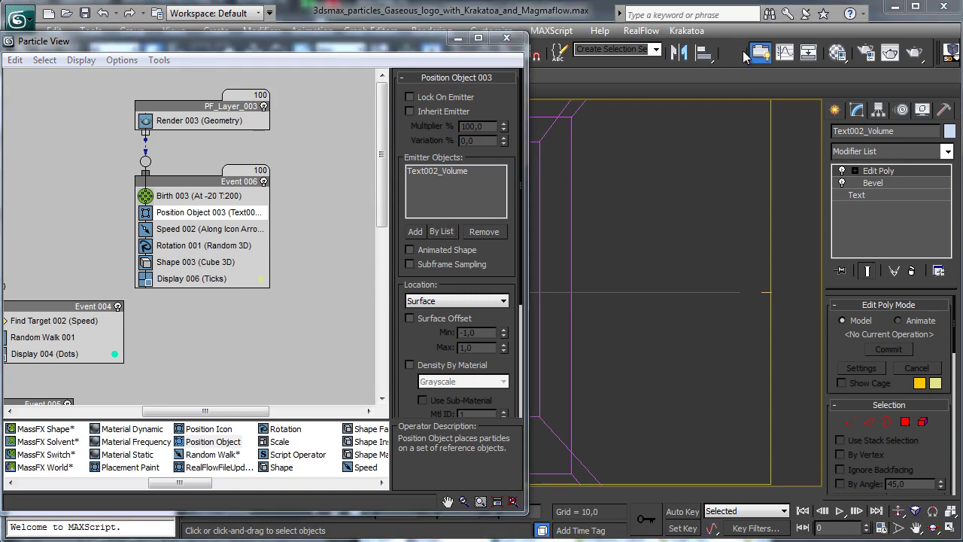
# - Inspect the Noise map in the diffuse slot of the 02 - Default material
pyautogui.click(837, 52)
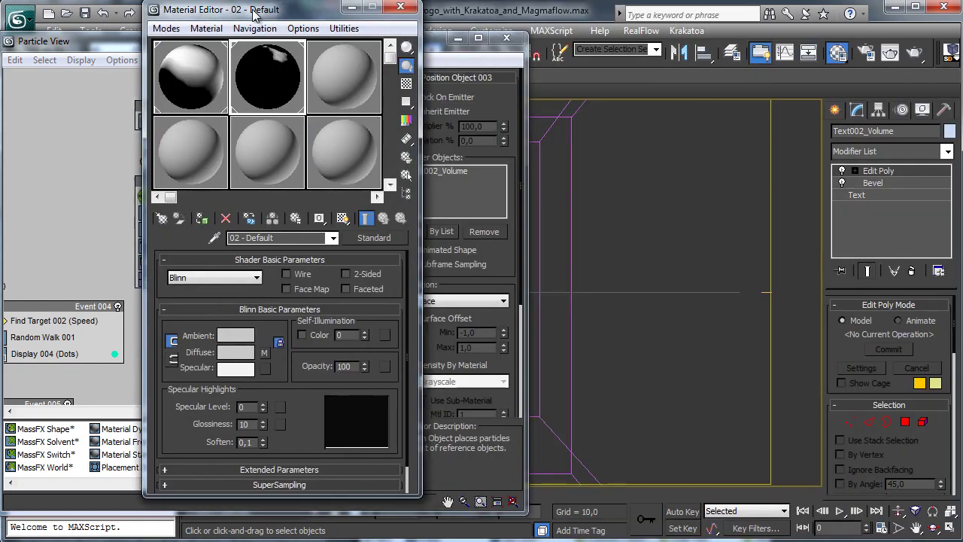
pyautogui.moveTo(256, 11); pyautogui.dragTo(244, 9)
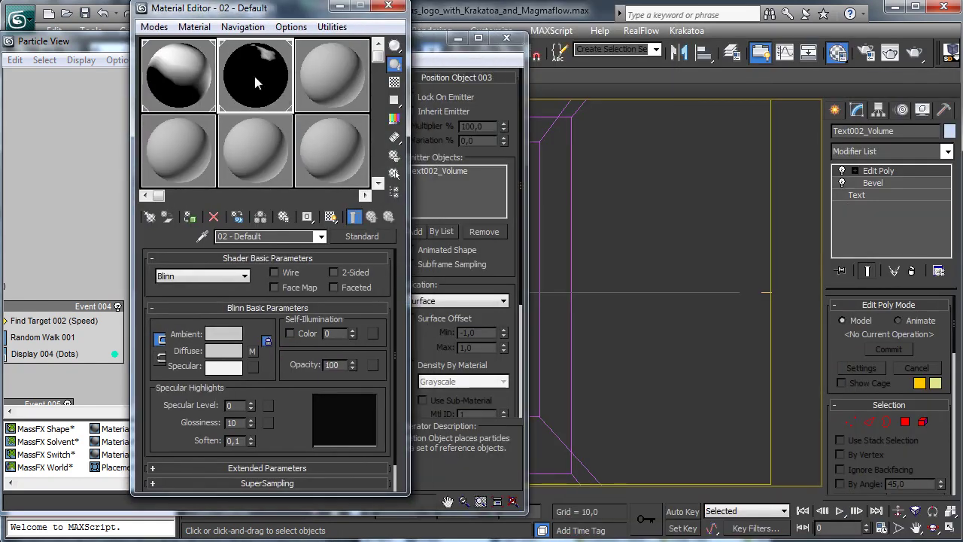
pyautogui.click(252, 352)
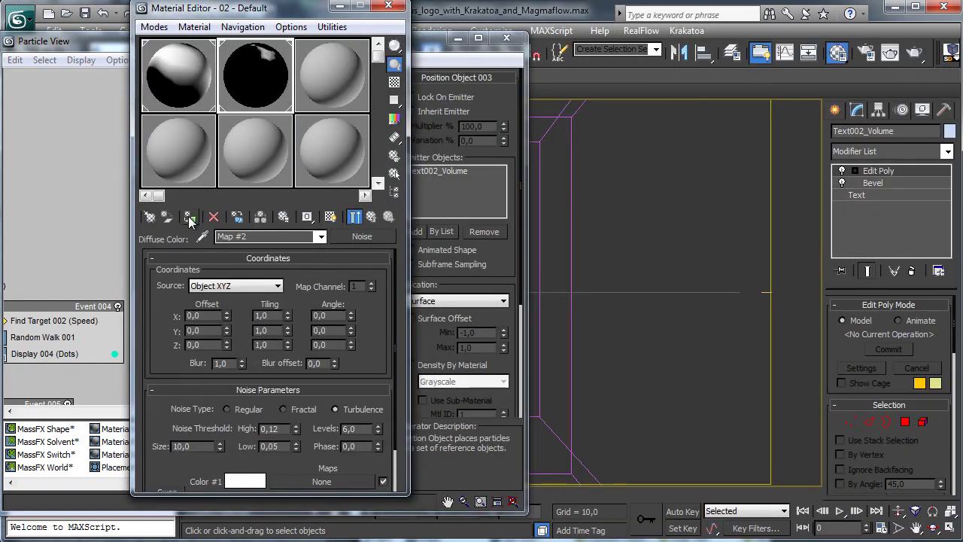
pyautogui.click(389, 7)
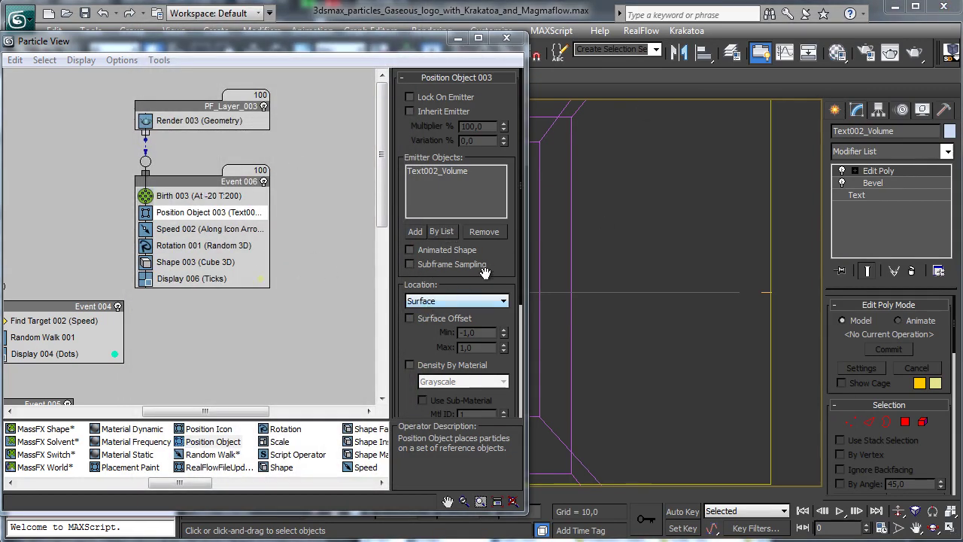
# - Narrow the Particle View window and set Text002_Volume to display as a box in its object properties
pyautogui.scroll(-3, 485, 263)
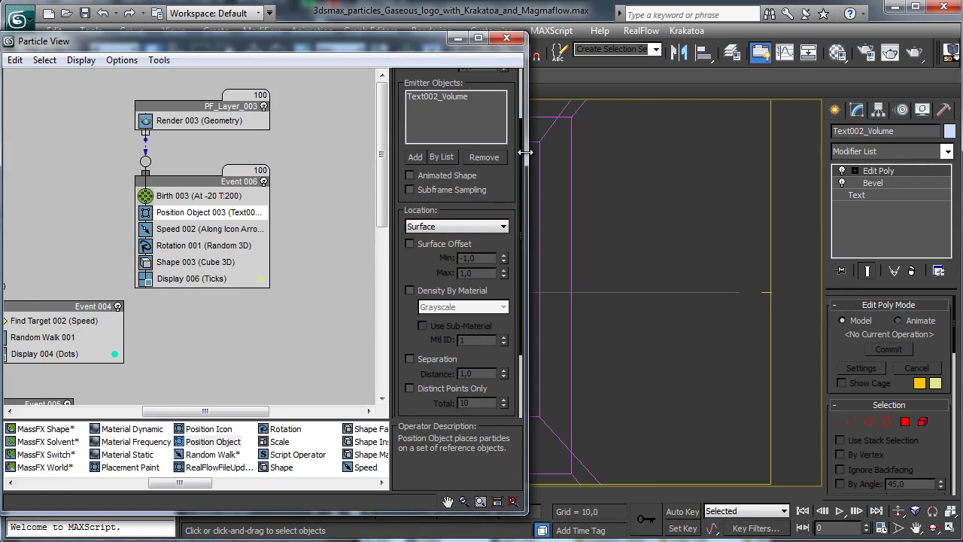
pyautogui.moveTo(524, 152); pyautogui.dragTo(343, 152)
pyautogui.moveTo(86, 483); pyautogui.dragTo(114, 485)
pyautogui.click(447, 178)
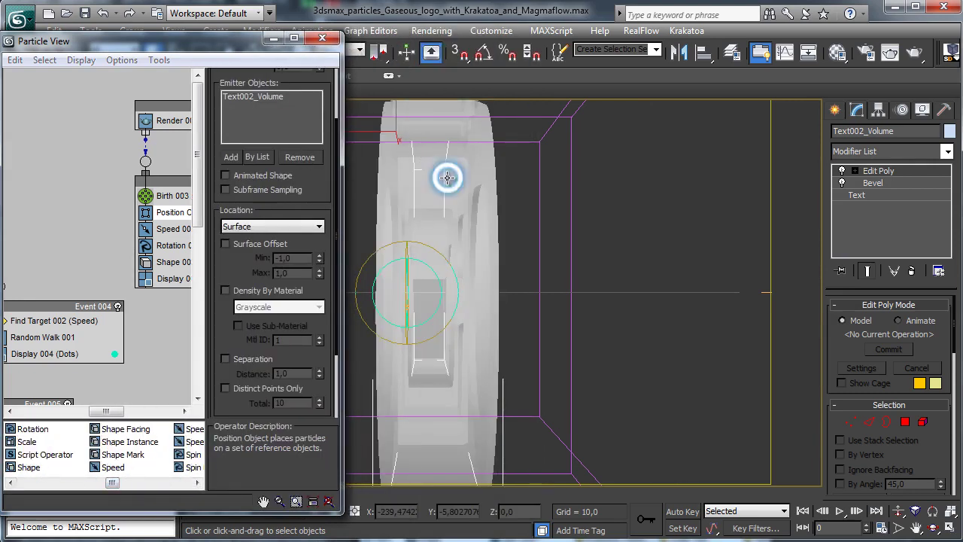
pyautogui.rightClick(447, 178)
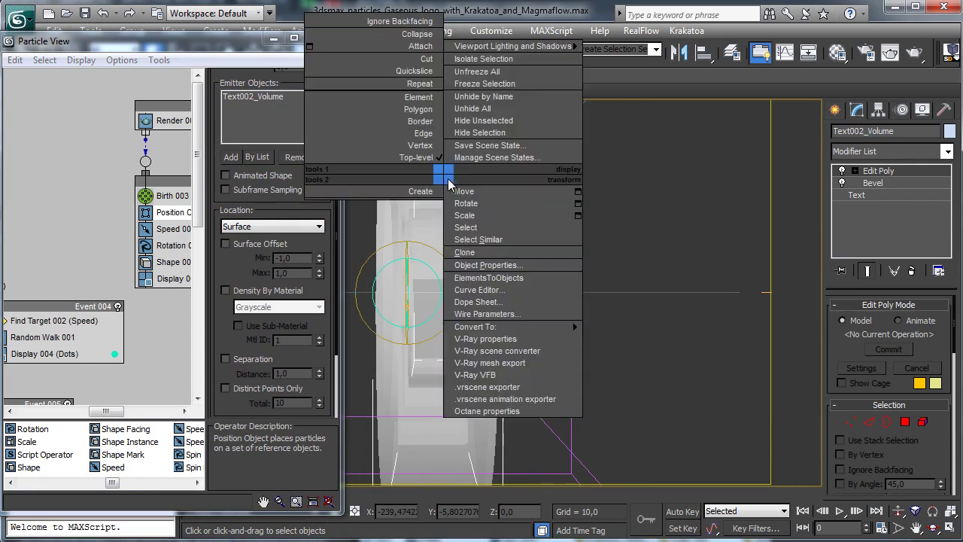
pyautogui.click(504, 265)
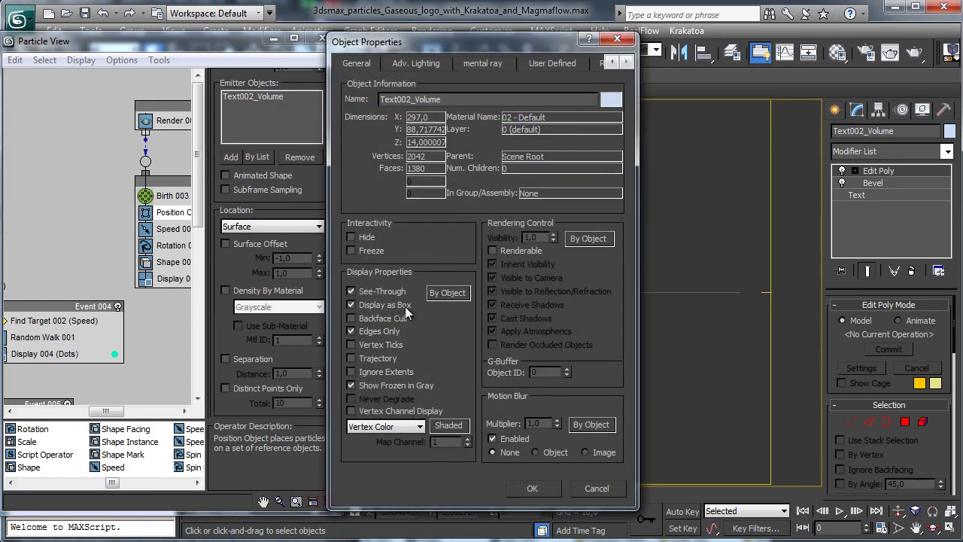
pyautogui.click(534, 487)
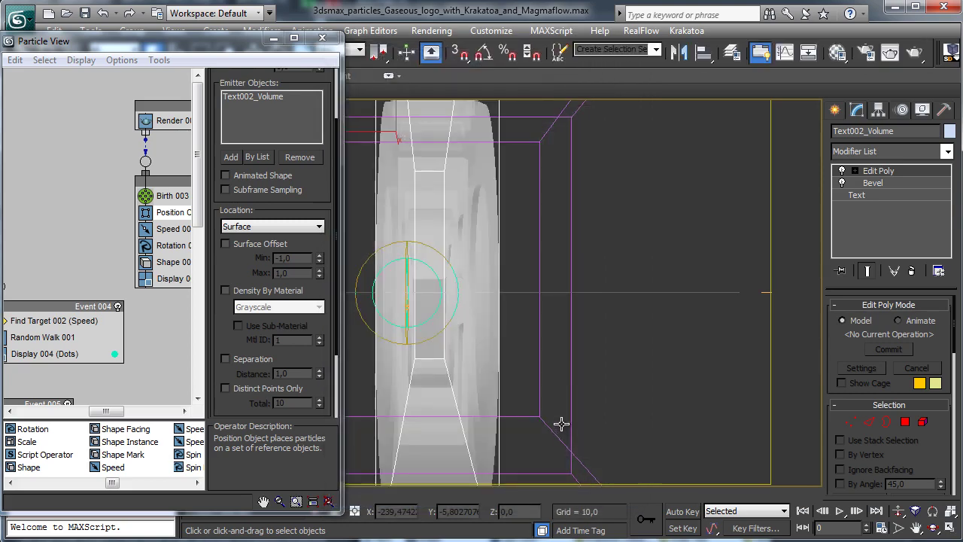
# - Set the Position Object 003 location to Volume and try to delete the Speed 002 operator from Event 006
pyautogui.click(254, 228)
pyautogui.click(255, 279)
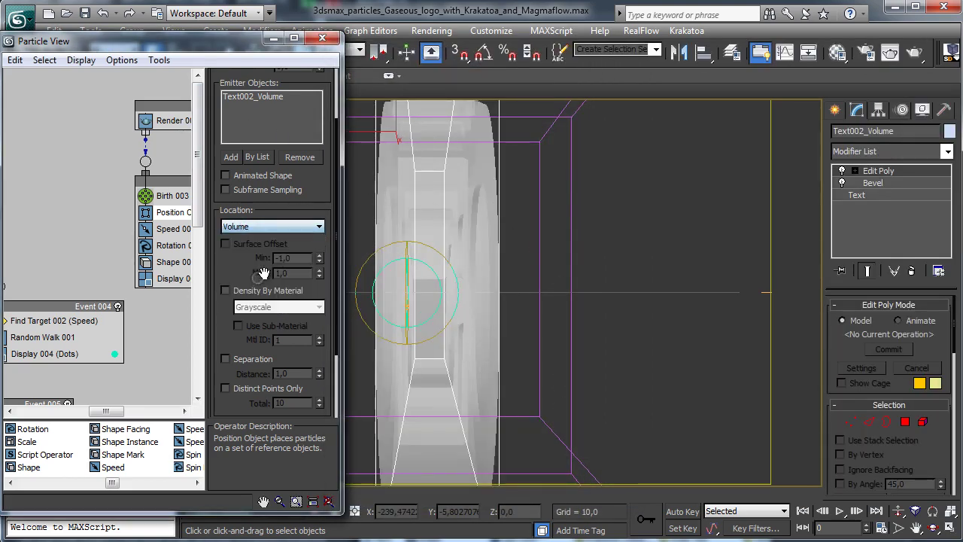
pyautogui.moveTo(95, 412); pyautogui.dragTo(111, 412)
pyautogui.click(111, 229)
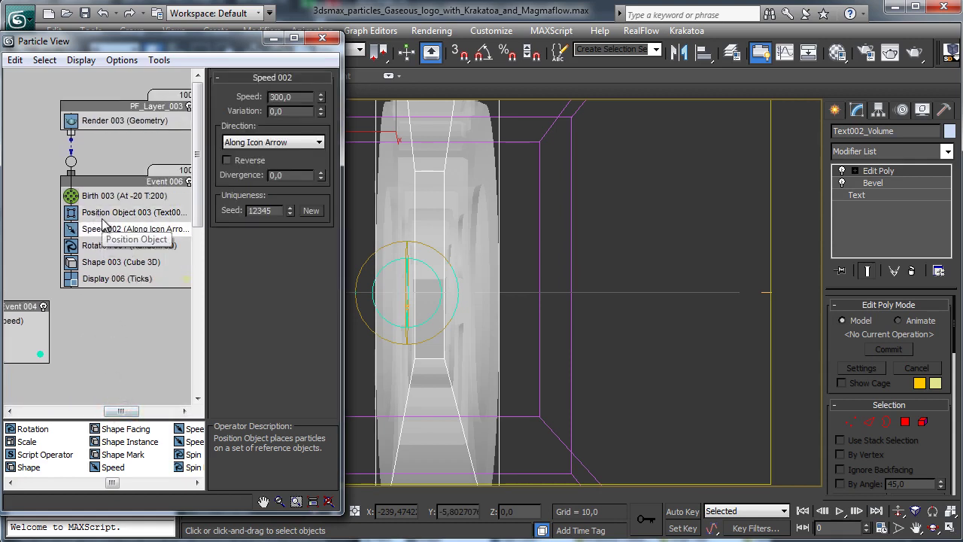
pyautogui.rightClick(106, 226)
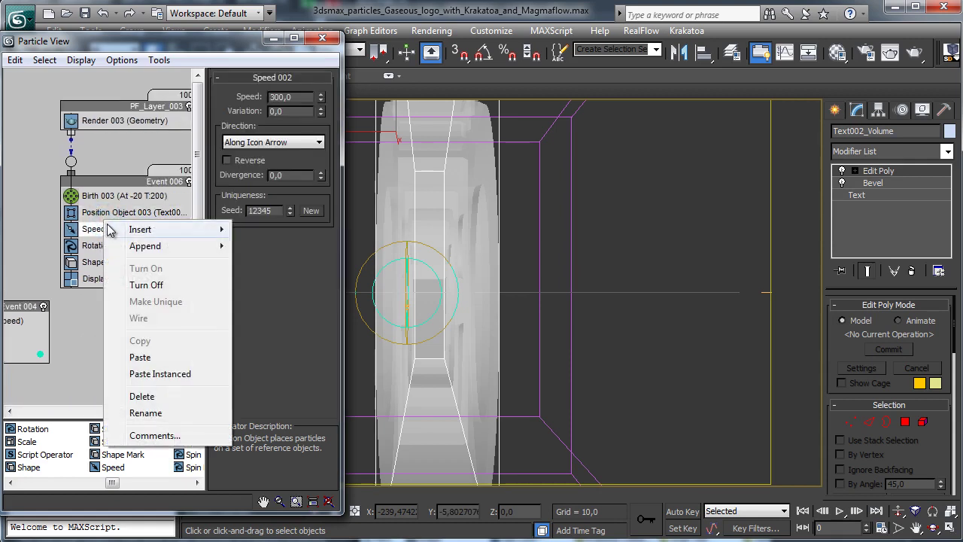
pyautogui.click(162, 397)
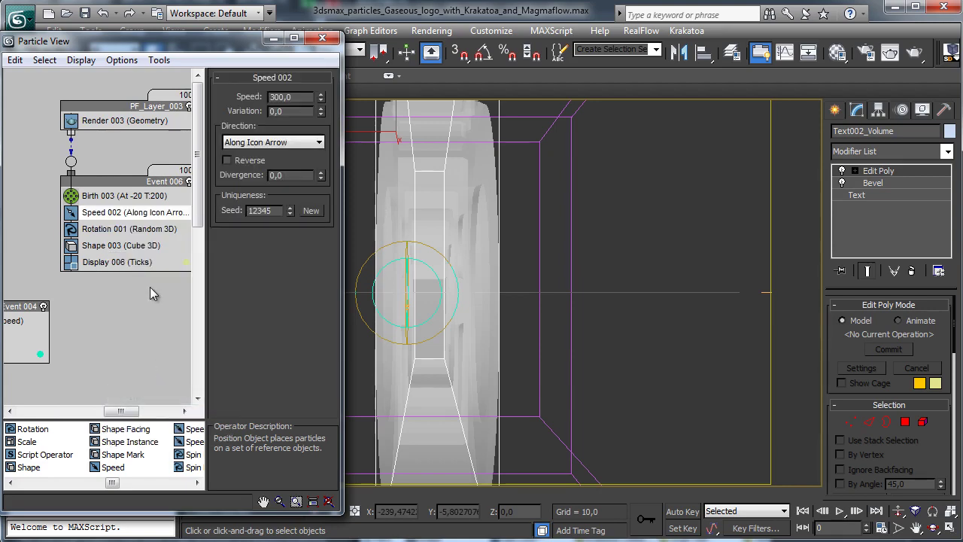
# - Delete the Rotation 001 operator from PF_Layer_003's Event 006
pyautogui.click(109, 236)
pyautogui.rightClick(107, 235)
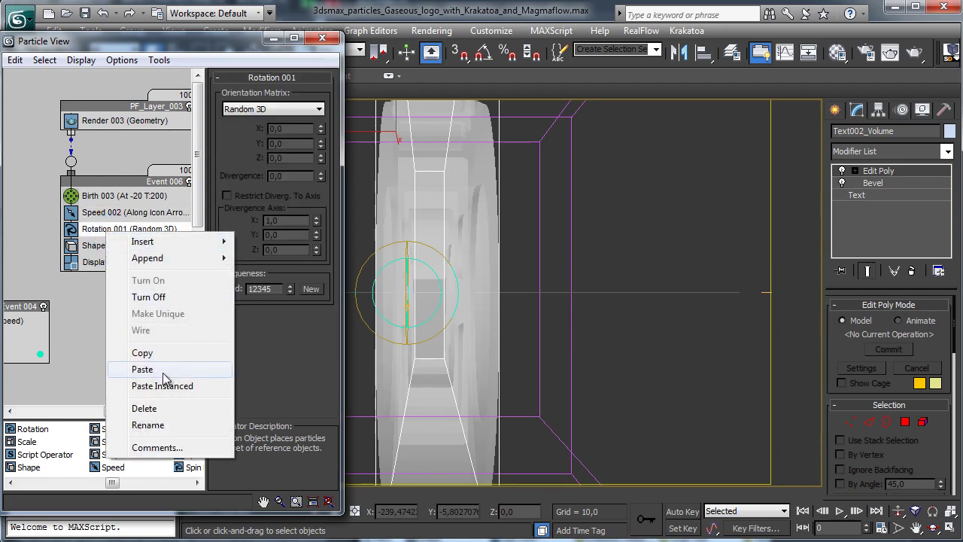
pyautogui.click(166, 407)
# - Insert a Position Object operator directly below Birth 003 in Event 006 and delete the Speed 002 operator
pyautogui.click(134, 214)
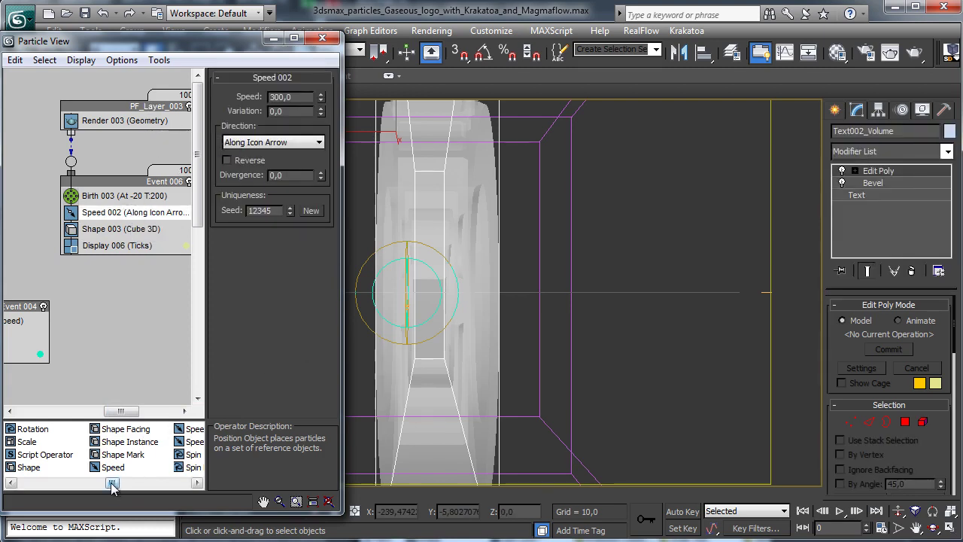
pyautogui.moveTo(114, 482); pyautogui.dragTo(87, 483)
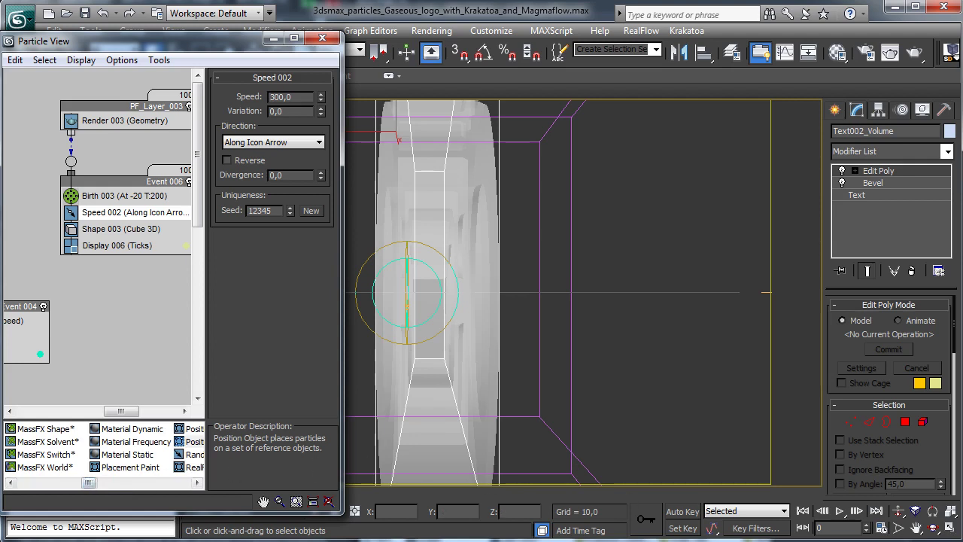
pyautogui.moveTo(89, 483); pyautogui.dragTo(104, 483)
pyautogui.moveTo(54, 447); pyautogui.dragTo(109, 226)
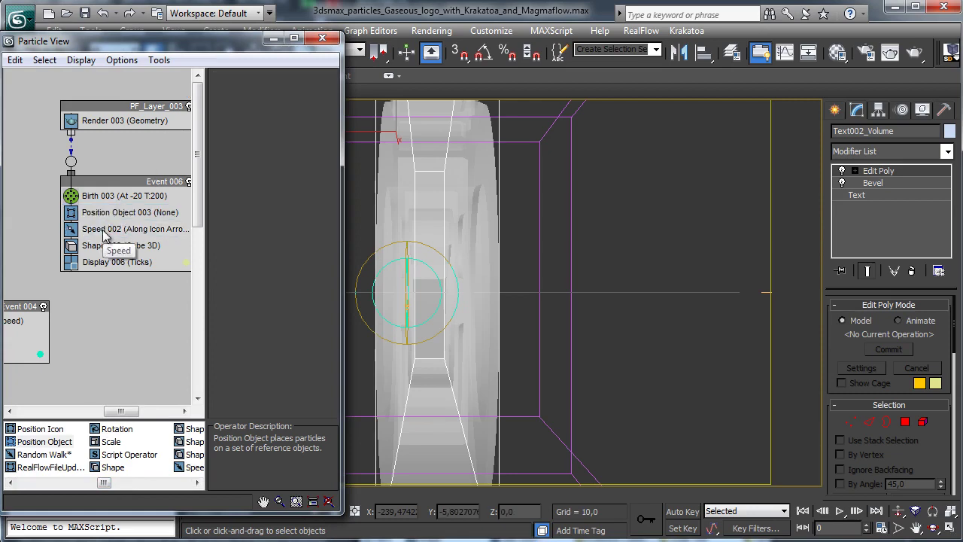
pyautogui.rightClick(103, 235)
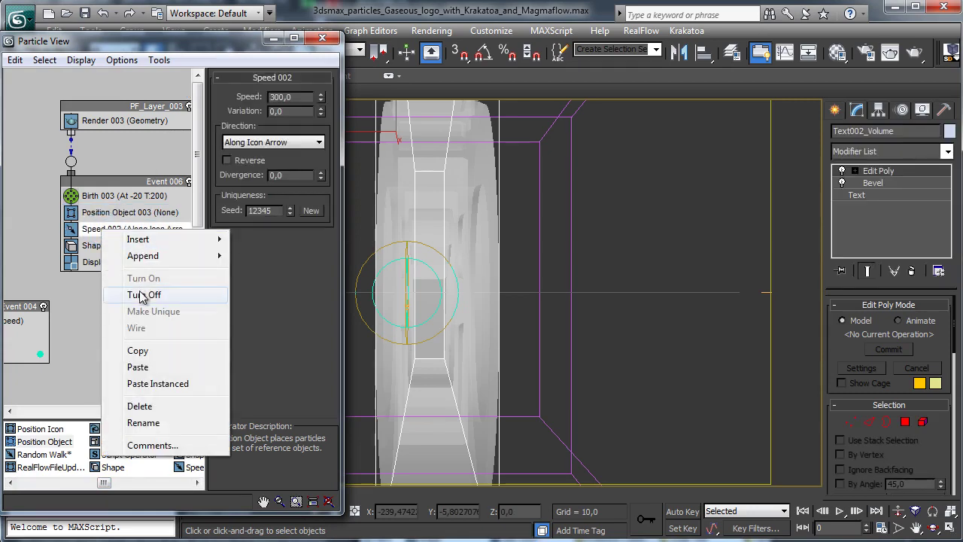
pyautogui.click(140, 407)
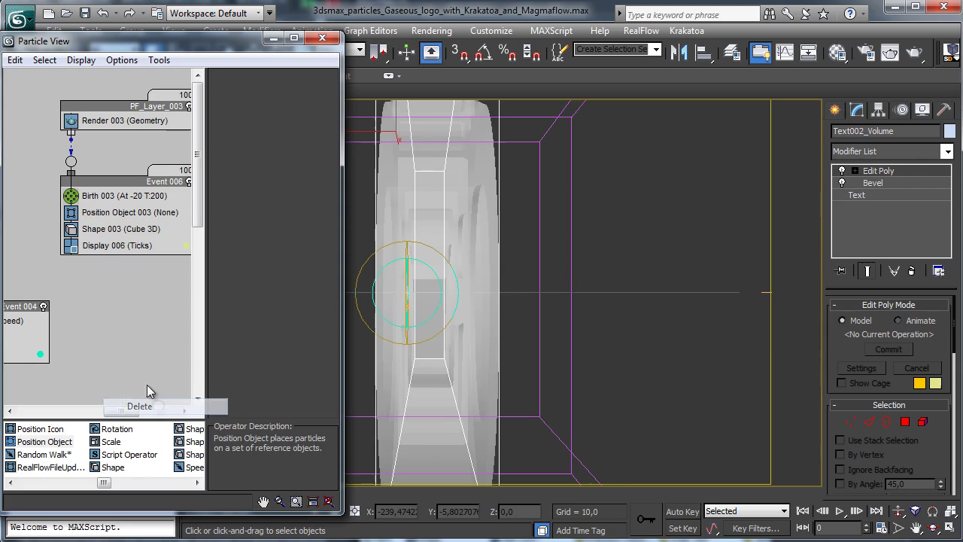
# - Assign Text002_Volume as the emitter object of the Position Object operator in Event 006
pyautogui.click(130, 213)
pyautogui.click(258, 232)
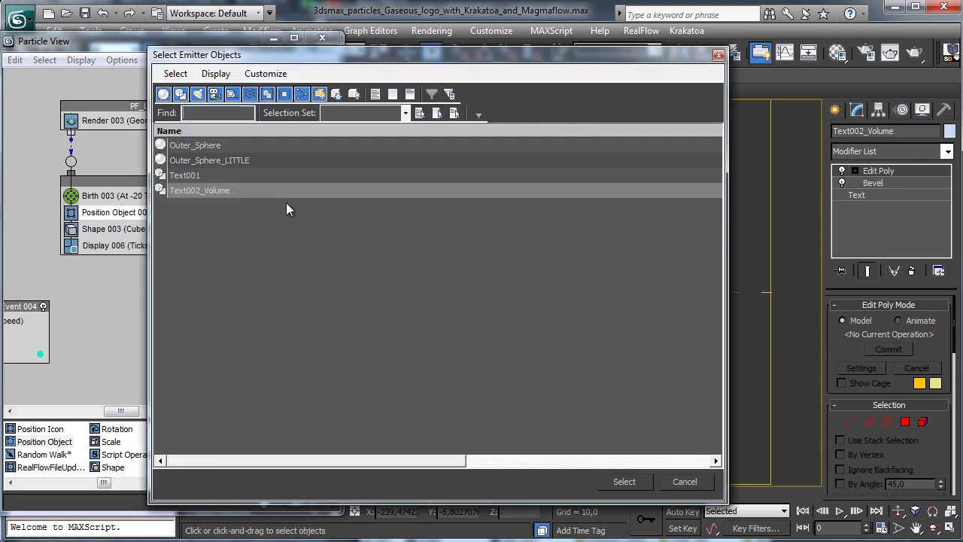
pyautogui.click(212, 192)
pyautogui.click(623, 482)
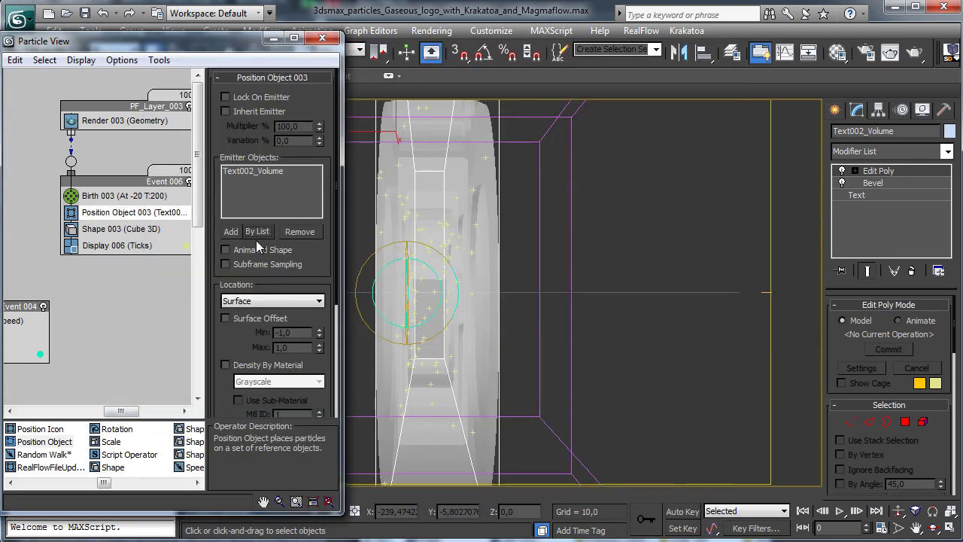
# - Set the Position Object operator's location to Volume and enable Density By Material with Grayscale
pyautogui.click(258, 303)
pyautogui.click(273, 348)
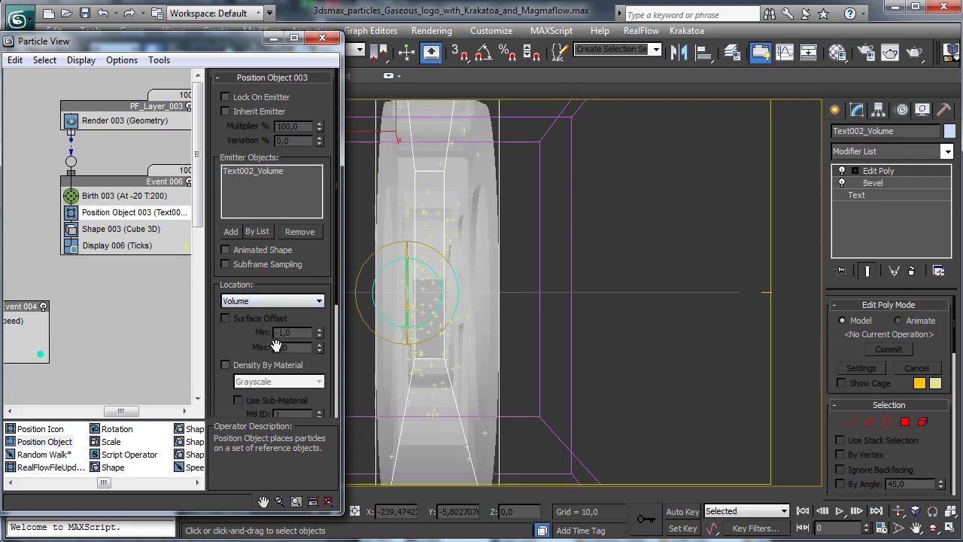
pyautogui.click(225, 365)
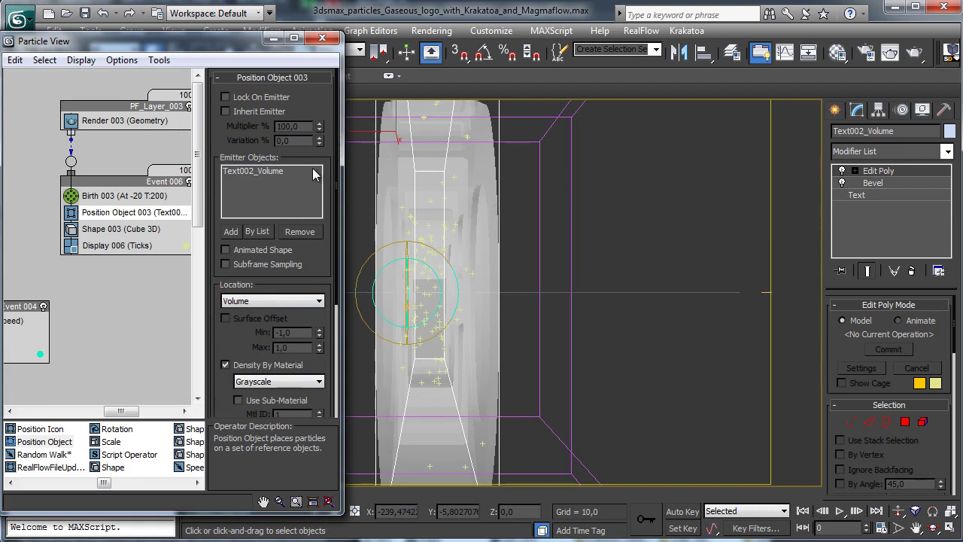
# - Set PF_Layer_003's viewport quantity multiplier to 100% and the Birth 003 amount to 20000
pyautogui.click(117, 248)
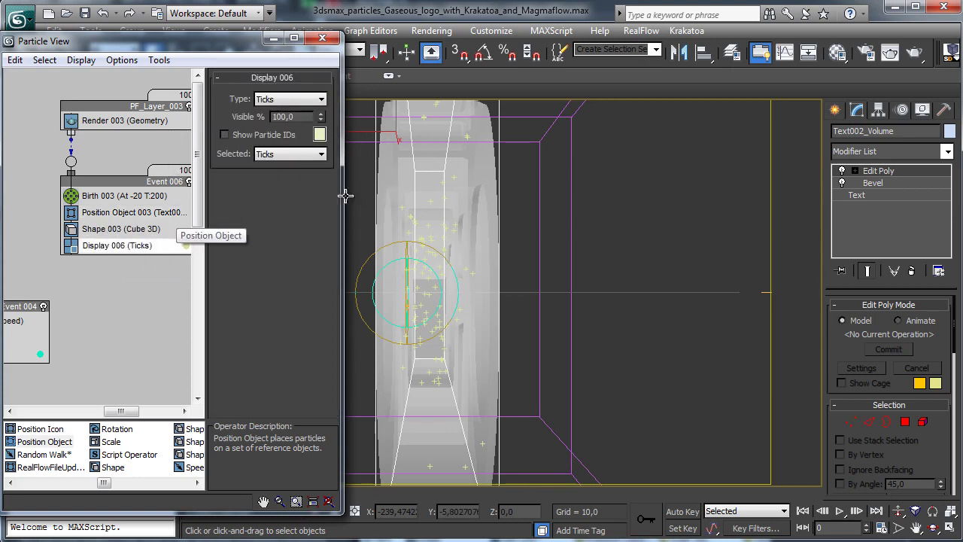
pyautogui.click(146, 106)
pyautogui.doubleClick(299, 113)
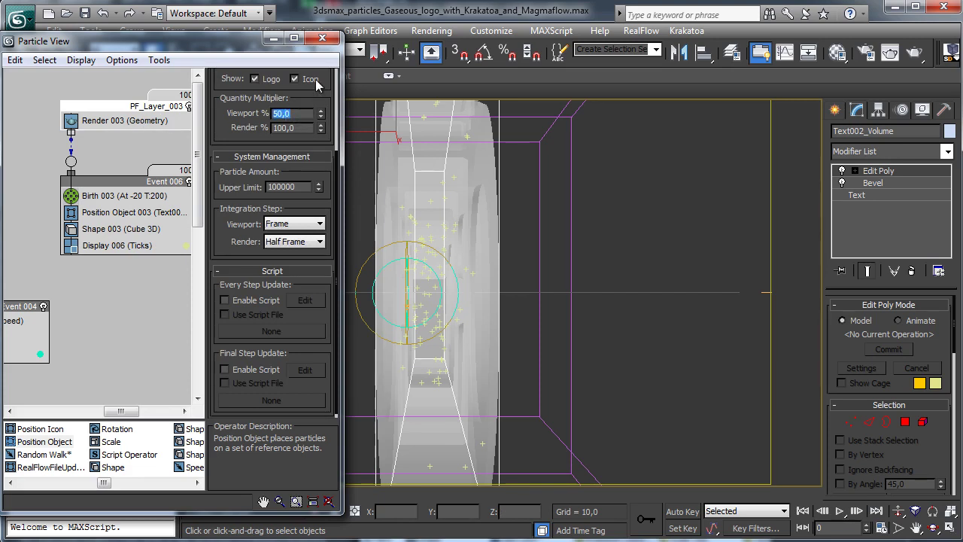
pyautogui.write('100')
pyautogui.press('Return')
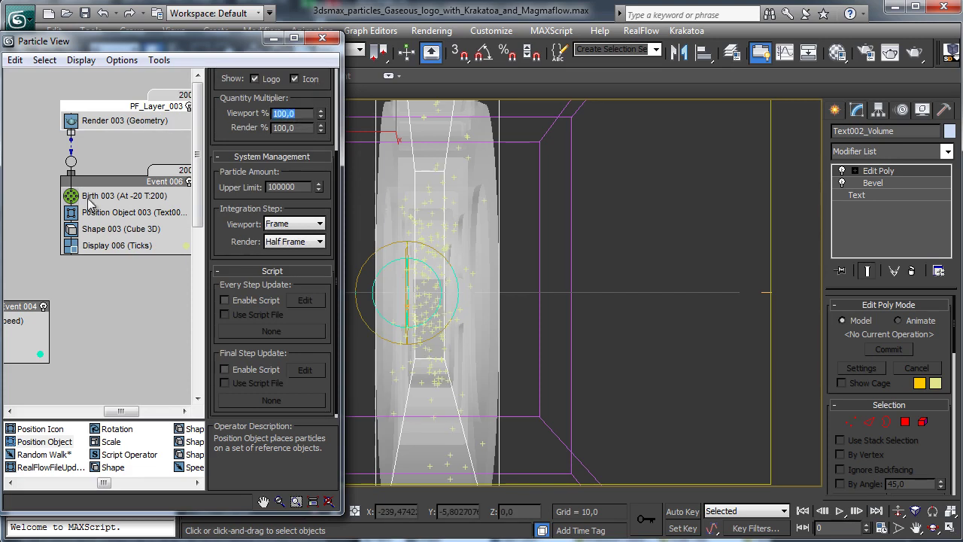
pyautogui.click(94, 196)
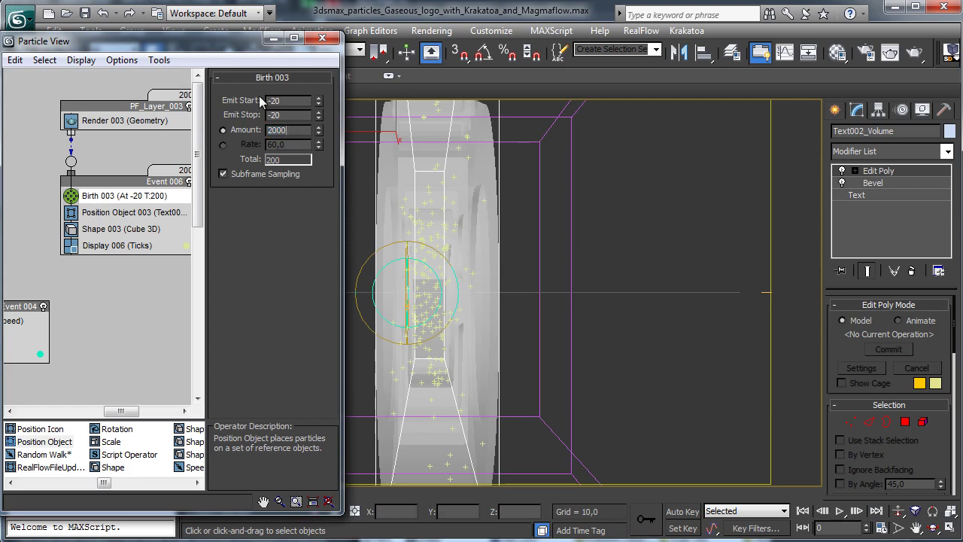
pyautogui.press('Return')
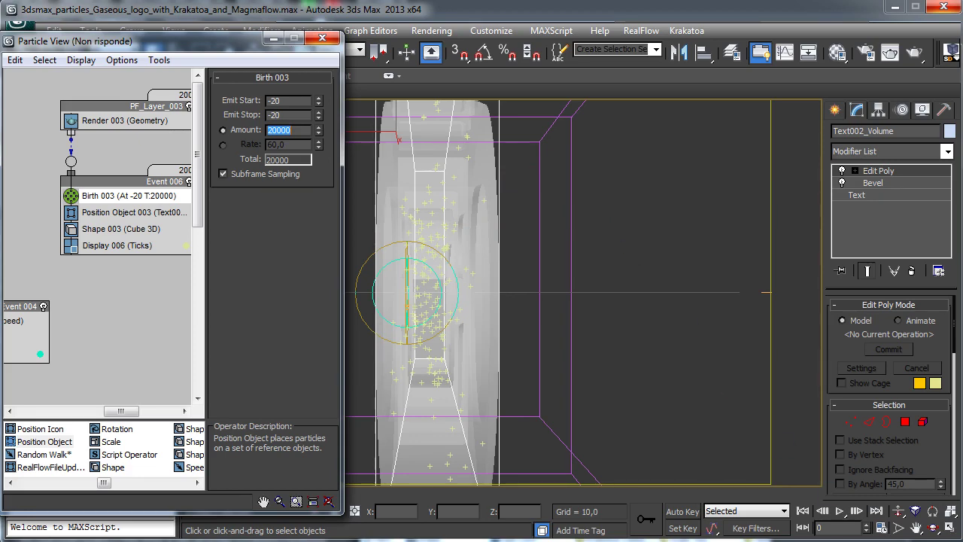
# - Set the Display 006 operator's particle type to Dots
pyautogui.click(139, 242)
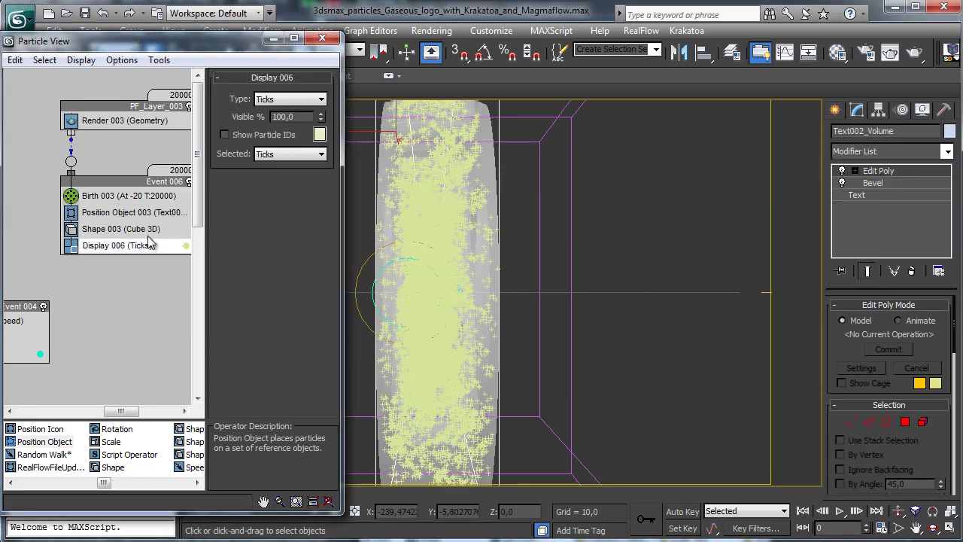
pyautogui.click(288, 99)
pyautogui.click(290, 124)
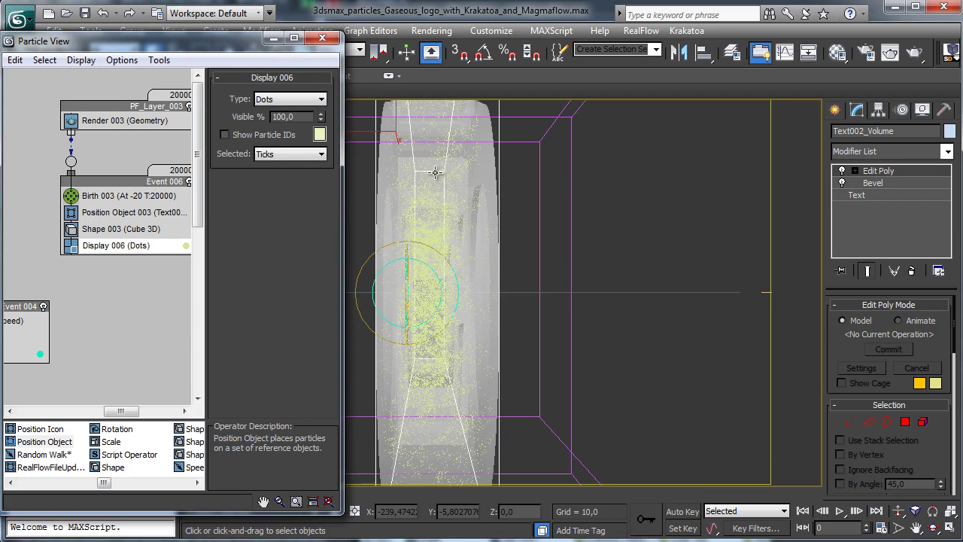
# - Change the Display 006 particle colour to teal green, RGB 54, 161, 134
pyautogui.moveTo(120, 411); pyautogui.dragTo(136, 411)
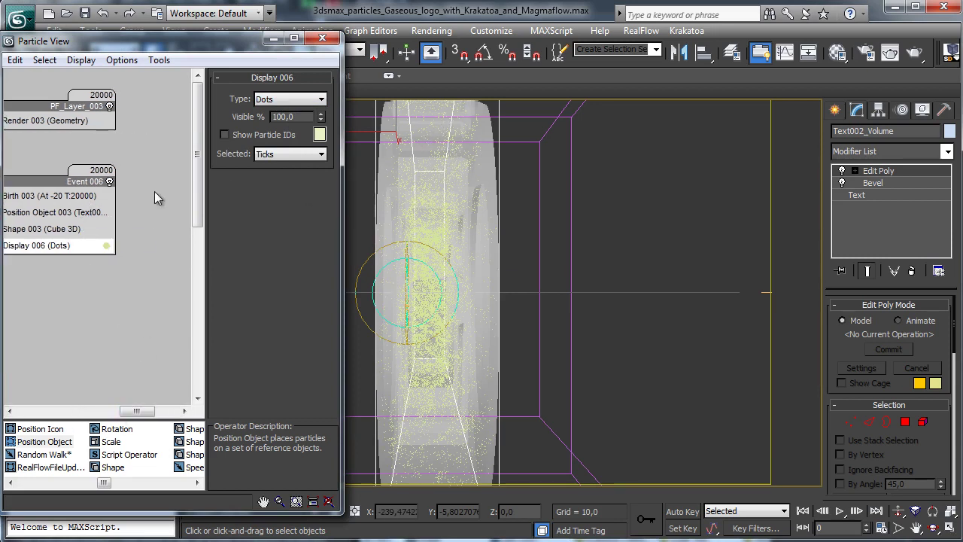
pyautogui.click(319, 134)
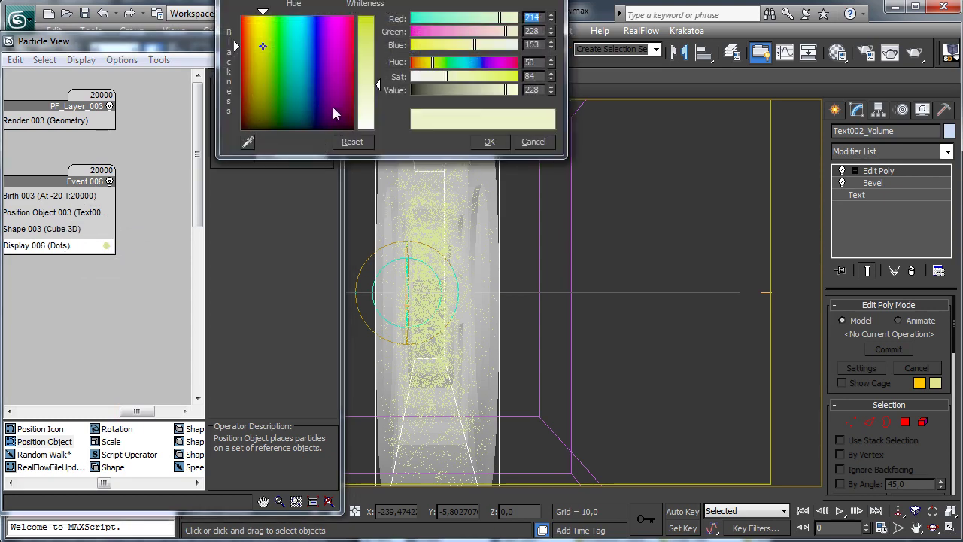
pyautogui.click(292, 69)
pyautogui.click(377, 47)
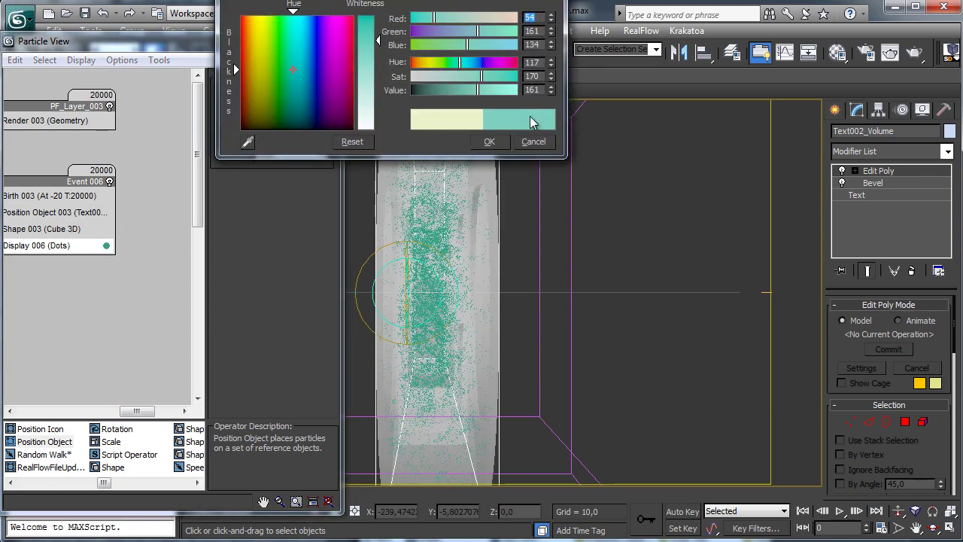
pyautogui.click(489, 142)
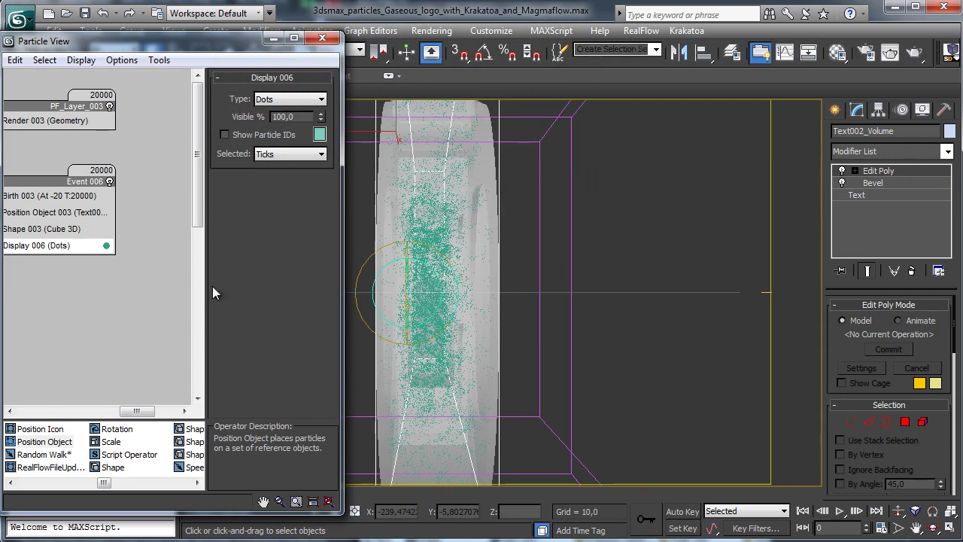
pyautogui.click(114, 410)
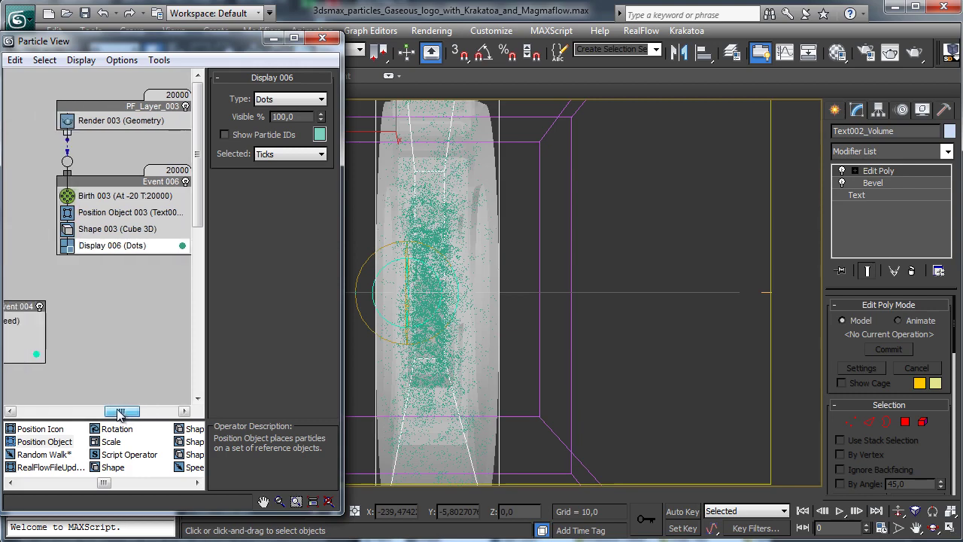
# - Set PF_Layer_003's viewport quantity multiplier to 5% and the Display 006 particle type to Ticks
pyautogui.click(135, 111)
pyautogui.doubleClick(290, 112)
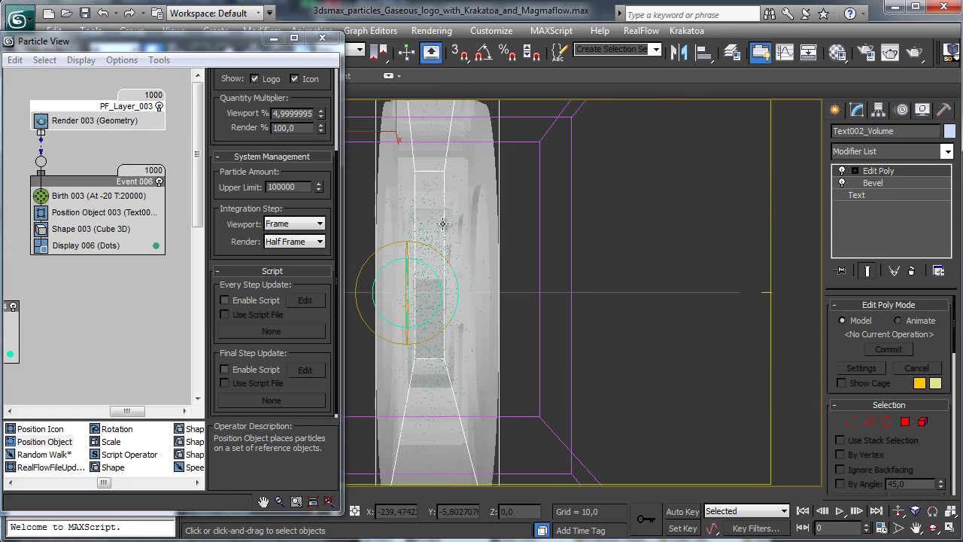
pyautogui.click(132, 245)
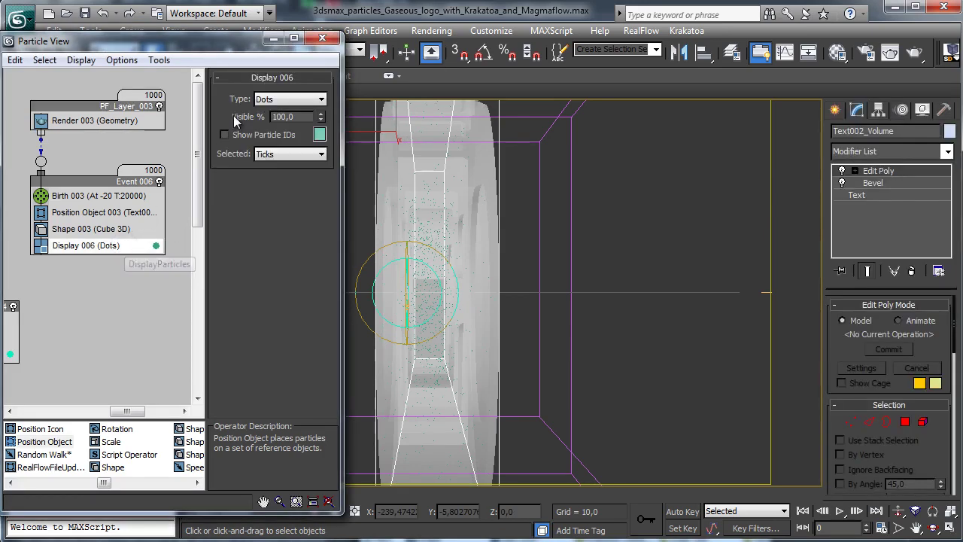
pyautogui.click(290, 99)
pyautogui.click(268, 132)
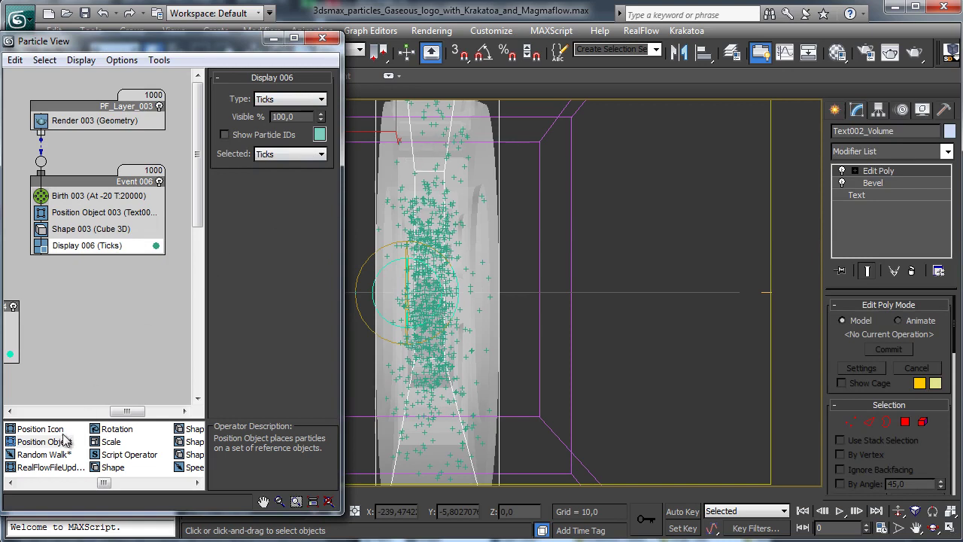
# - Add a Random Walk operator to Event 006 between Position Object 003 and Shape 003
pyautogui.click(45, 455)
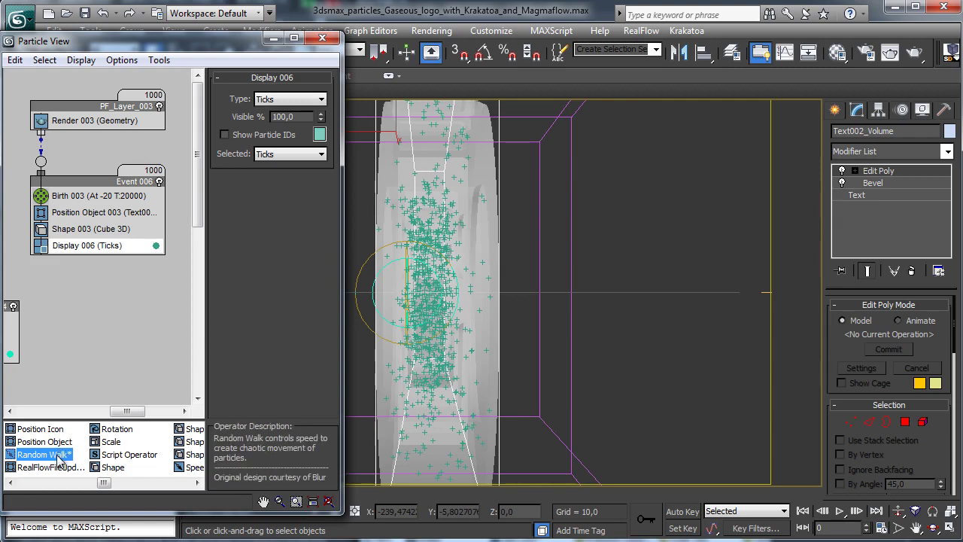
pyautogui.moveTo(61, 460); pyautogui.dragTo(148, 224)
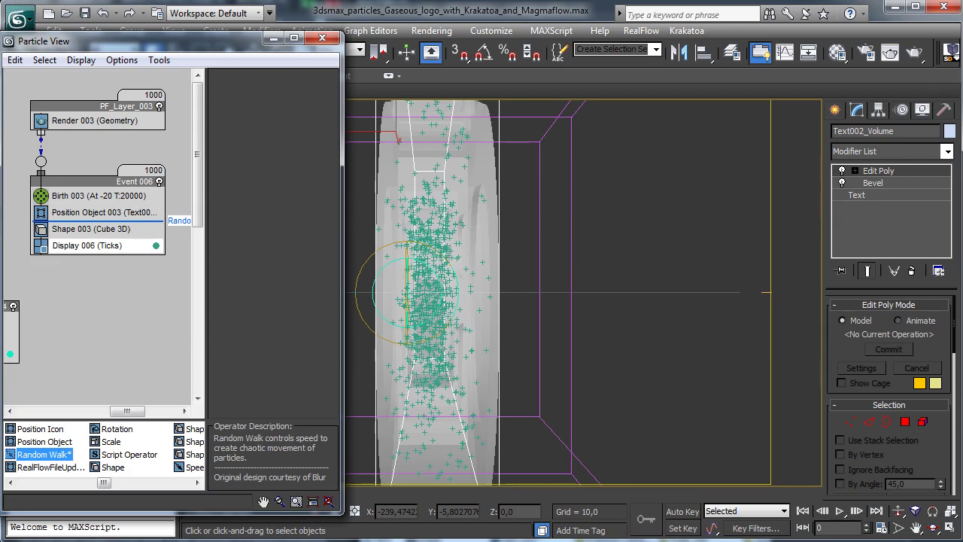
pyautogui.moveTo(410, 265); pyautogui.dragTo(413, 248)
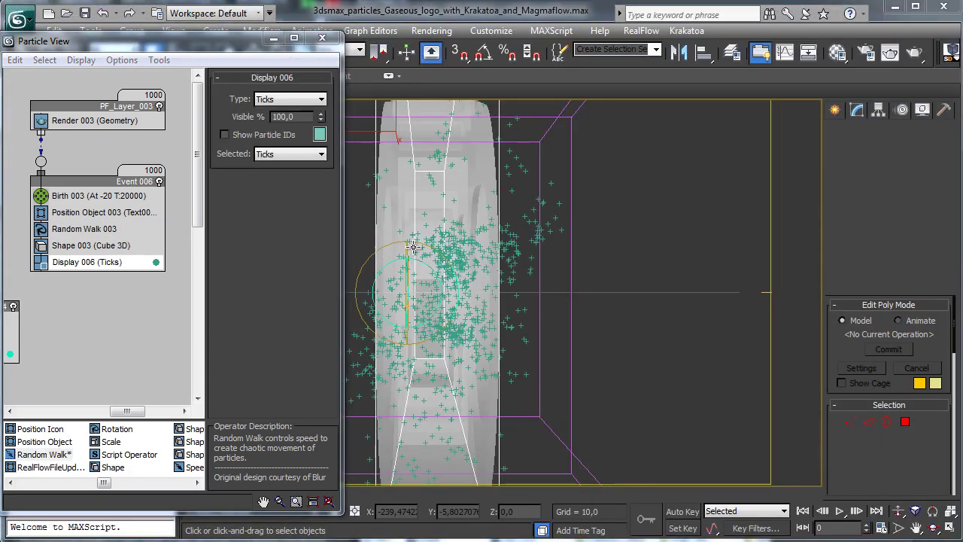
# - Open Random Walk 003's parameters and shorten the Particle View window to uncover the time slider, leaving the animation at frame 0
pyautogui.click(88, 229)
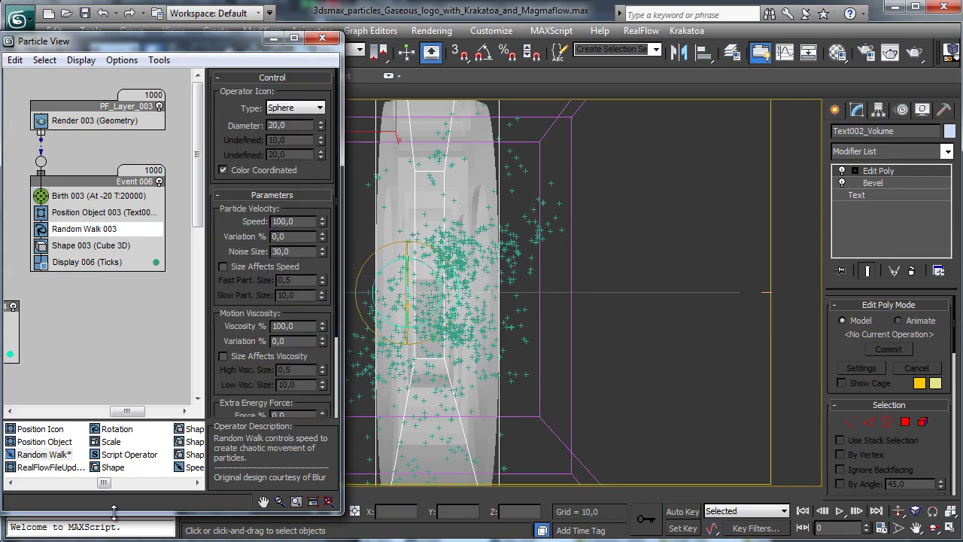
pyautogui.moveTo(113, 512); pyautogui.dragTo(197, 492)
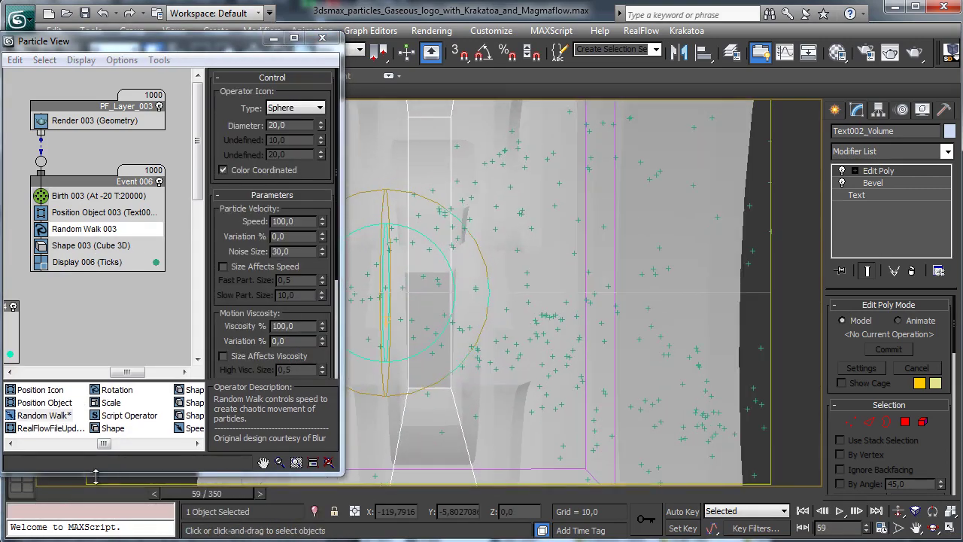
pyautogui.click(57, 493)
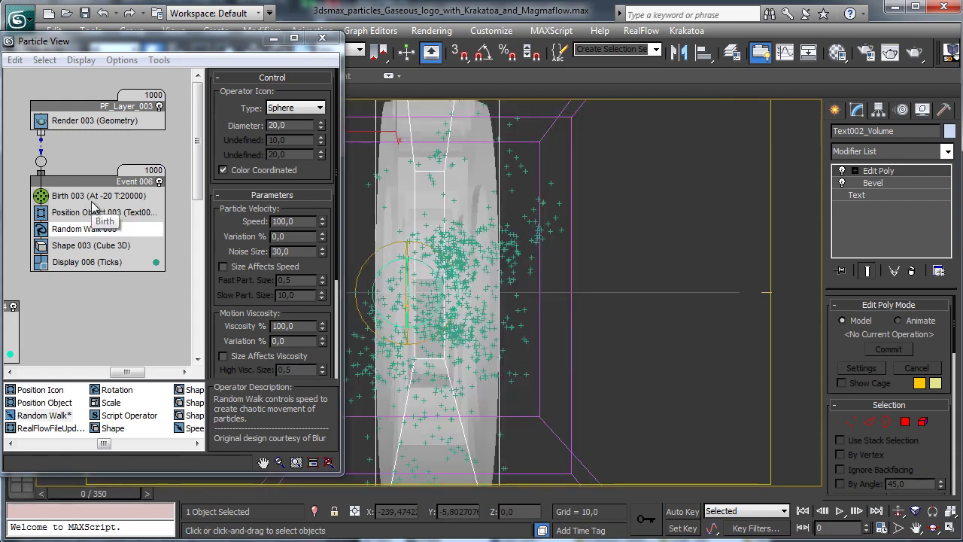
# - Set Random Walk 003's particle velocity Speed to 10 and Noise Size to 4
pyautogui.doubleClick(304, 221)
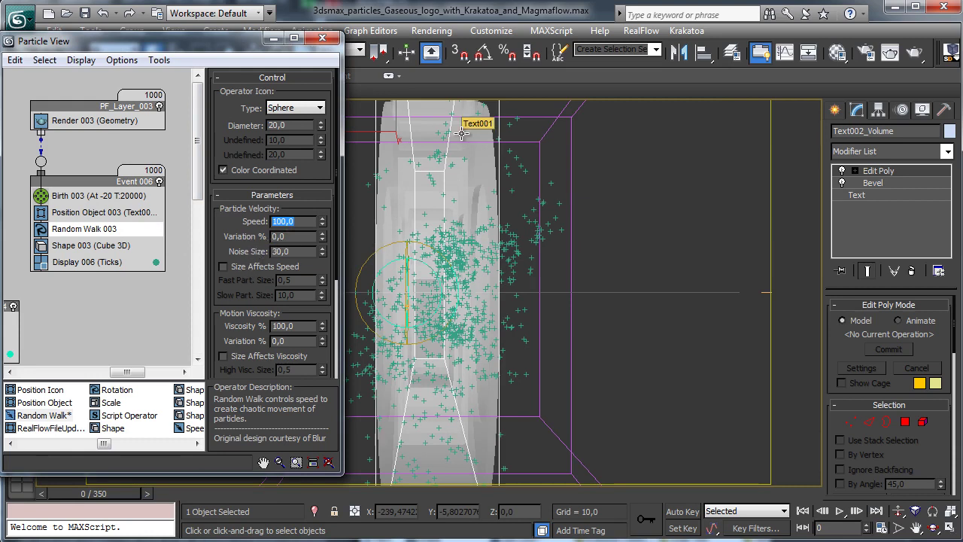
pyautogui.write('10')
pyautogui.press('Return')
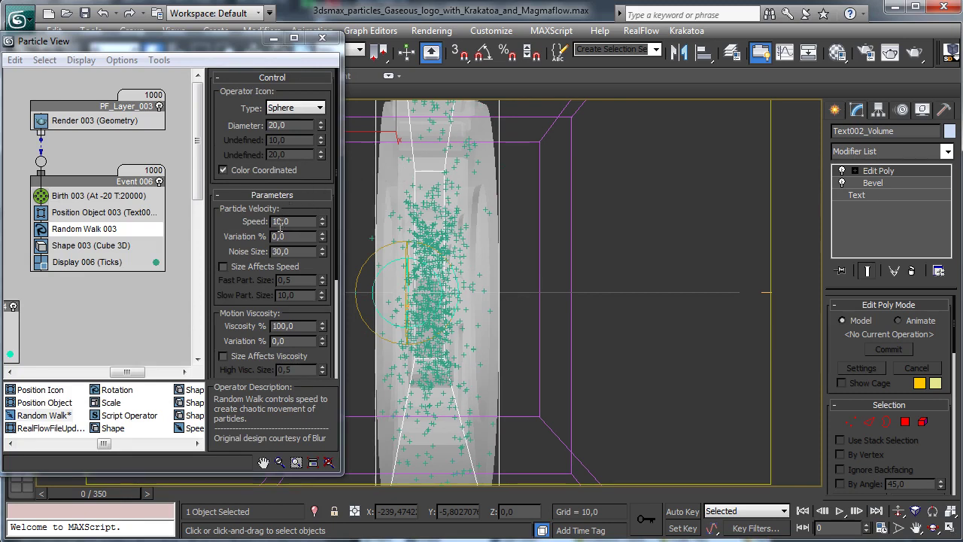
pyautogui.doubleClick(299, 250)
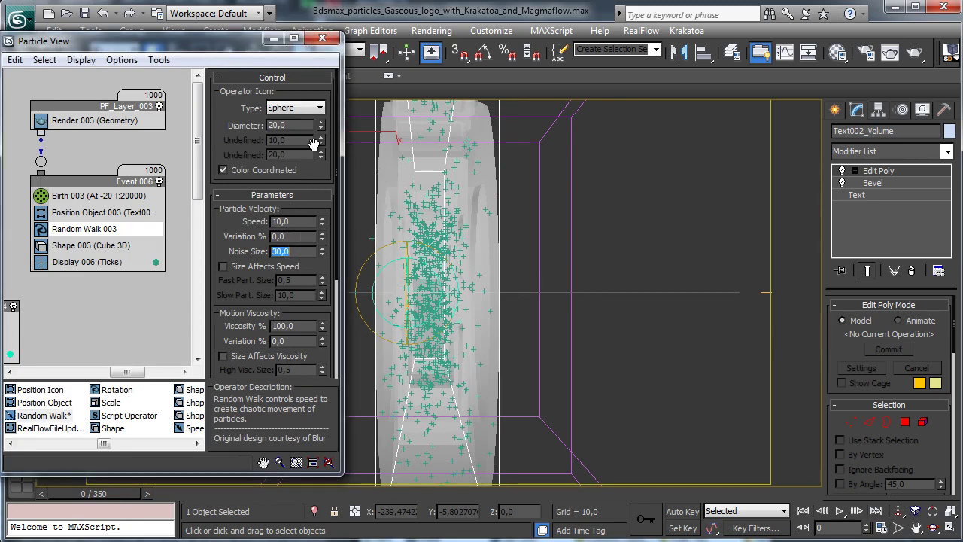
pyautogui.press('Return')
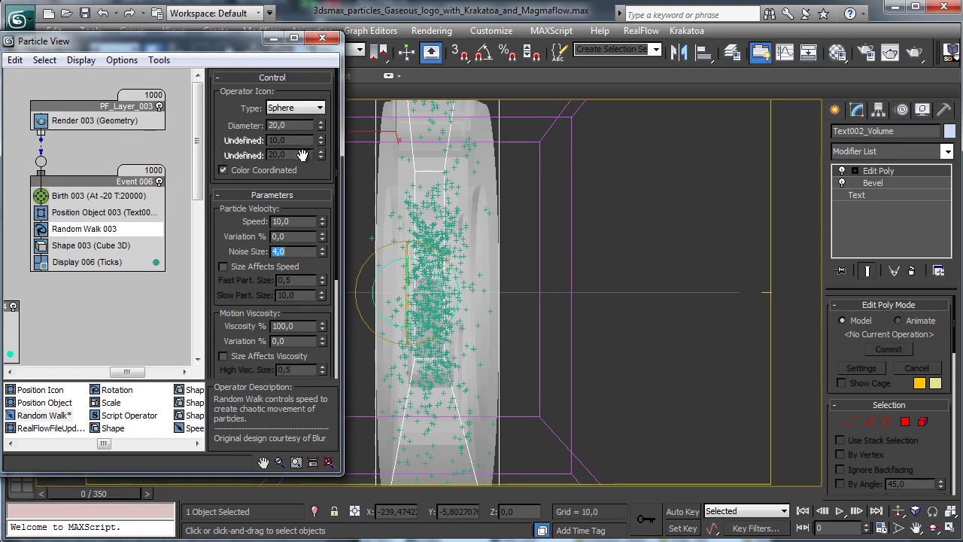
pyautogui.click(255, 200)
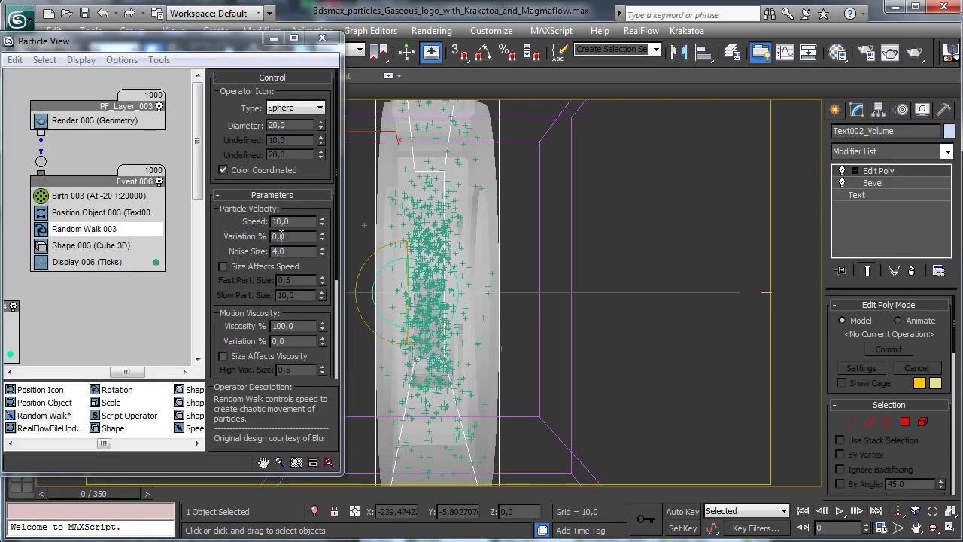
# - Set Random Walk 003's velocity Variation to 35%, scrub through the animation and return to frame 0
pyautogui.click(310, 236)
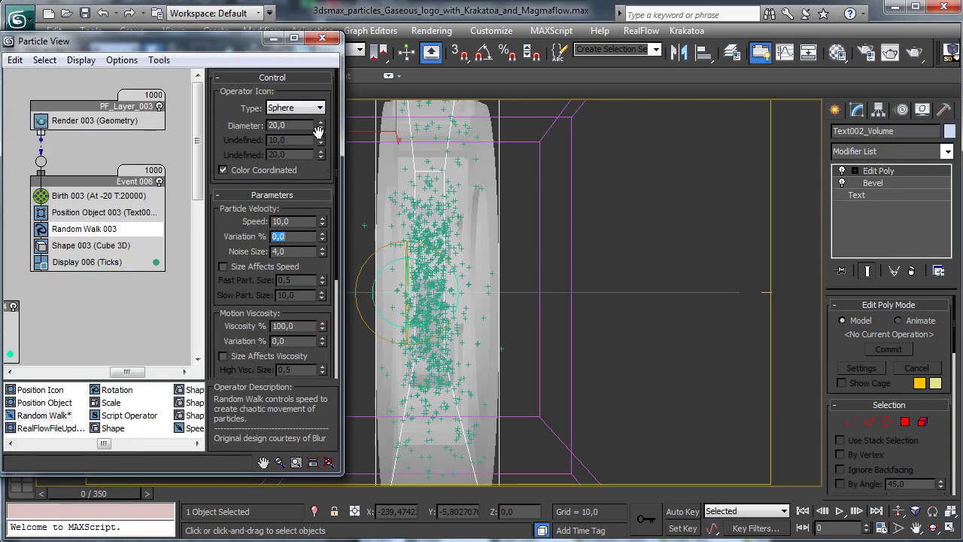
pyautogui.write('35')
pyautogui.press('Return')
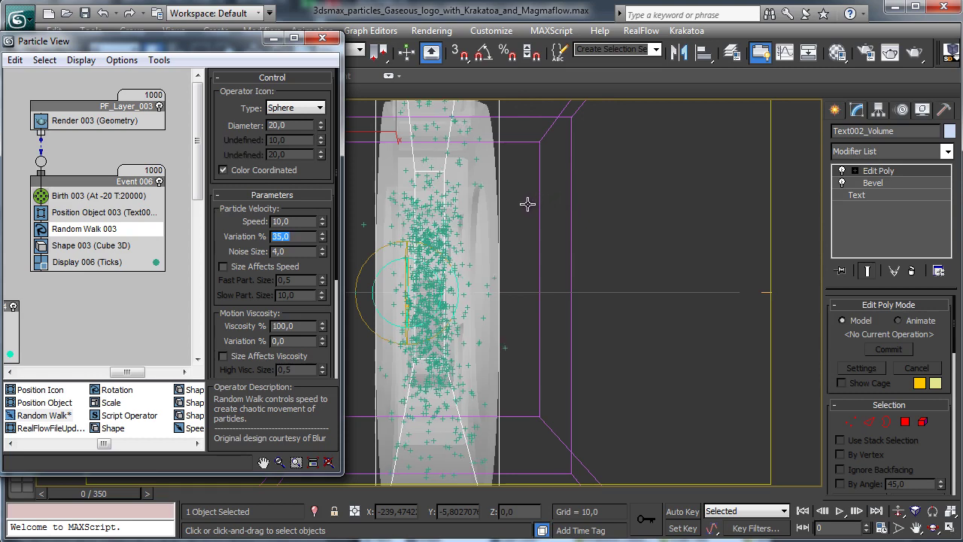
pyautogui.moveTo(77, 493); pyautogui.dragTo(545, 460)
pyautogui.click(88, 492)
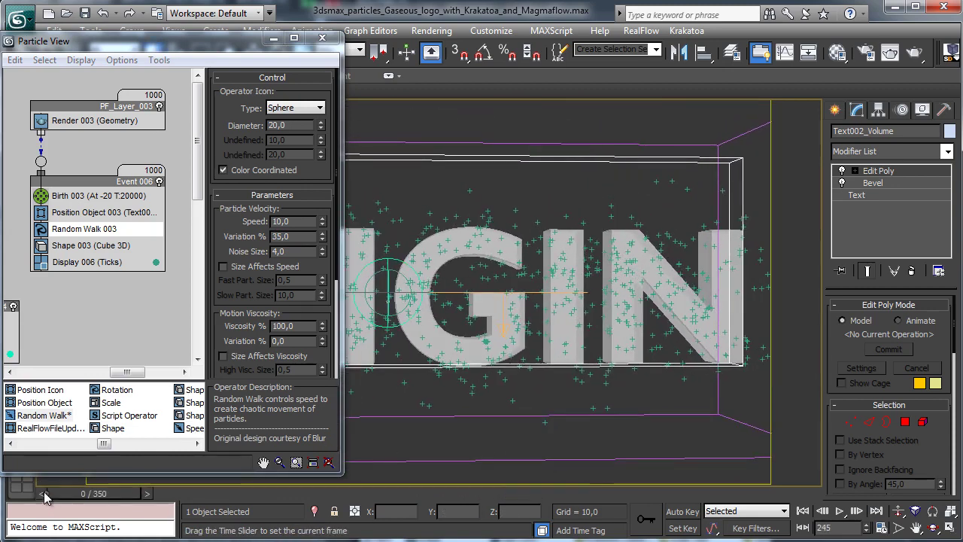
# - Set Random Walk 003's Speed to 1, scrub through the animation and return to frame 0
pyautogui.click(328, 142)
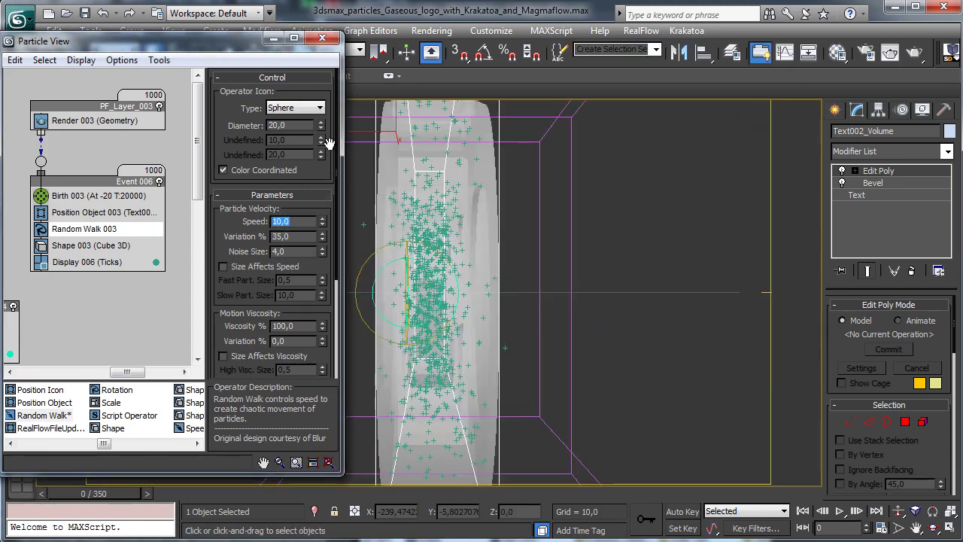
pyautogui.press('Return')
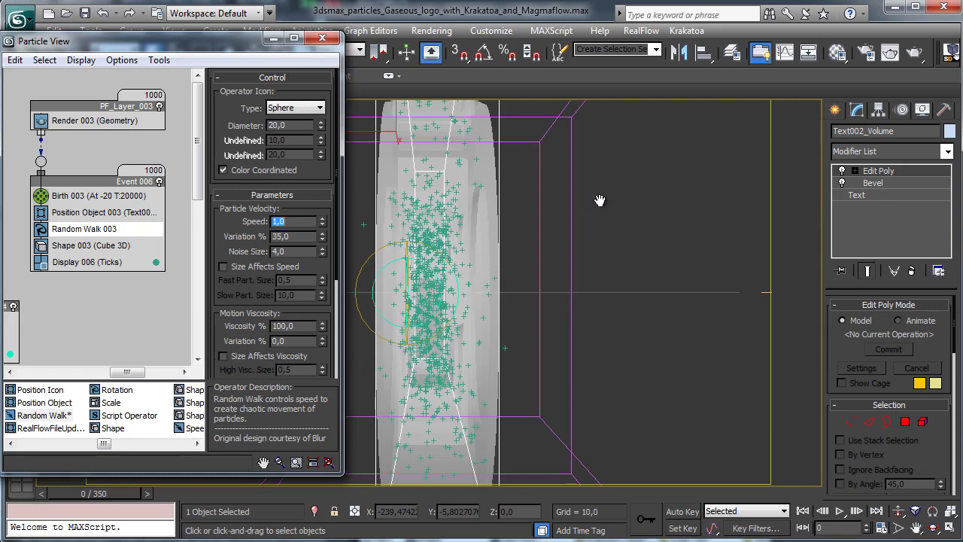
pyautogui.moveTo(110, 495); pyautogui.dragTo(736, 422)
pyautogui.press('Home')
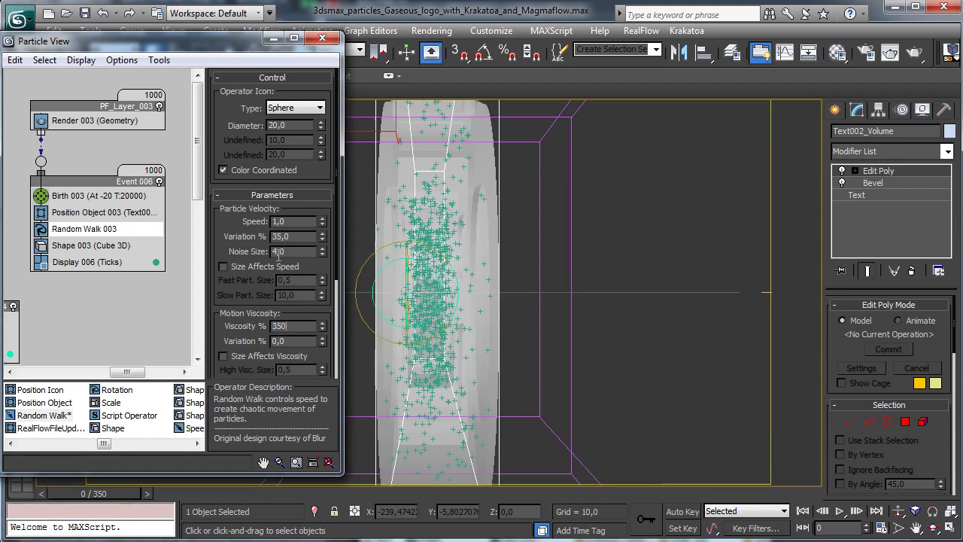
# - Set Random Walk 003's motion Viscosity to 350% with 50% Variation and preview the animation up to frame 350
pyautogui.press('Return')
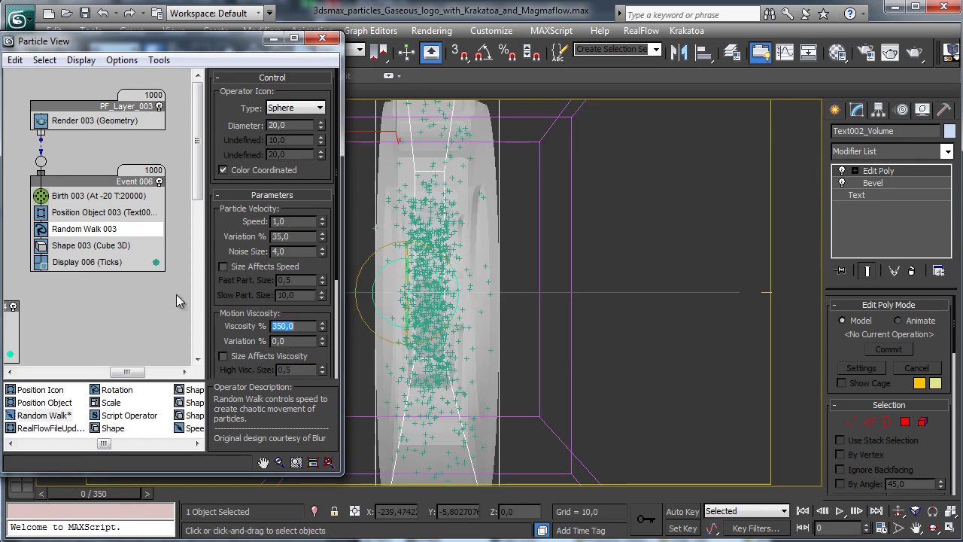
pyautogui.doubleClick(294, 341)
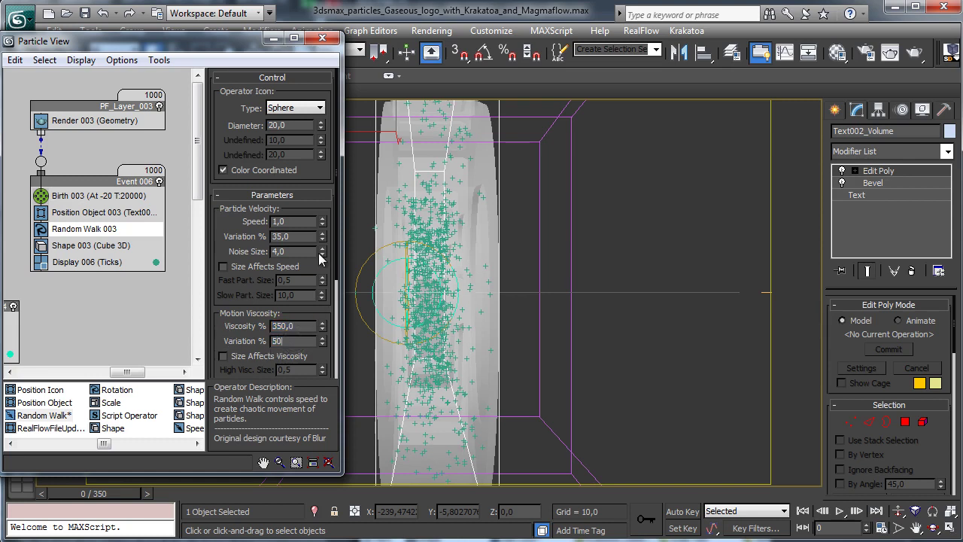
pyautogui.write('50')
pyautogui.press('Return')
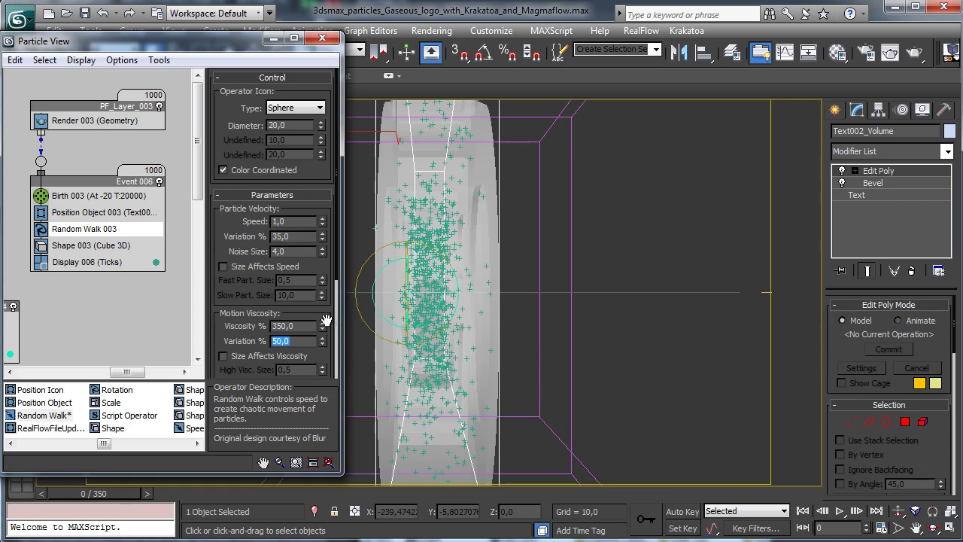
pyautogui.moveTo(117, 494); pyautogui.dragTo(793, 414)
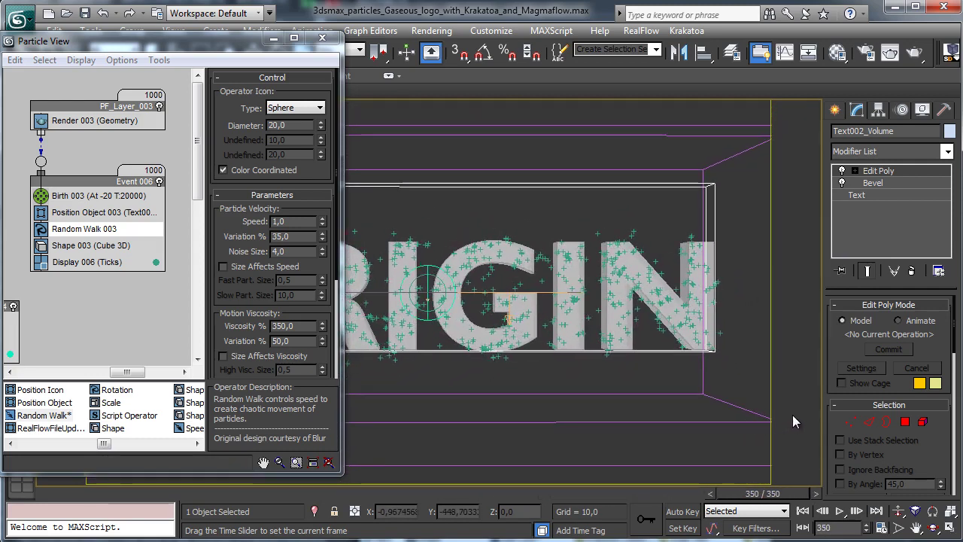
pyautogui.click(48, 492)
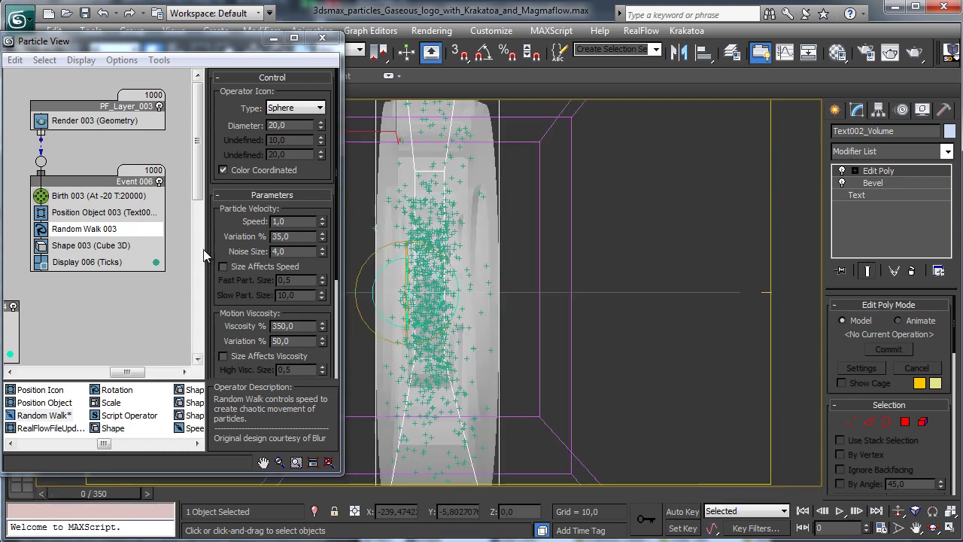
# - Set Random Walk 003's motion Viscosity to 450%
pyautogui.doubleClick(293, 326)
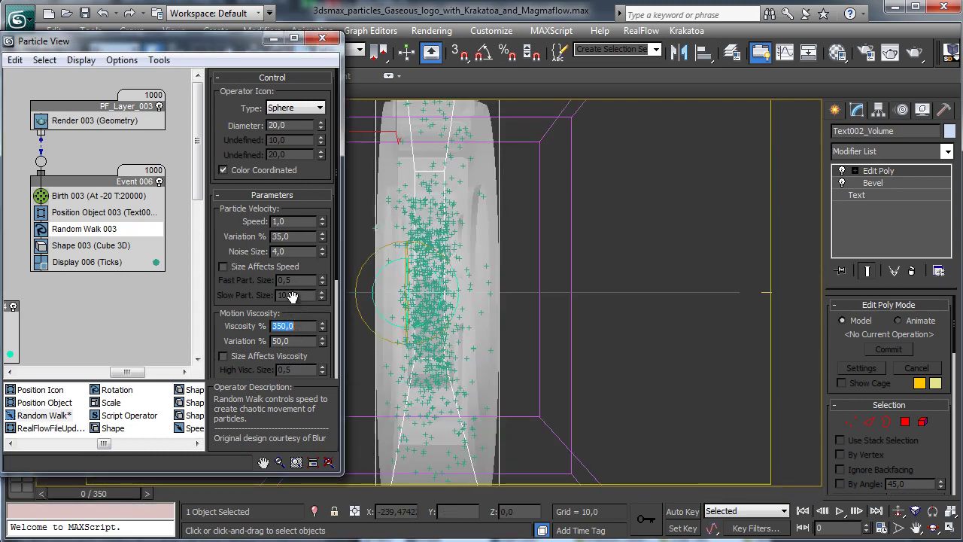
pyautogui.write('450')
pyautogui.press('Return')
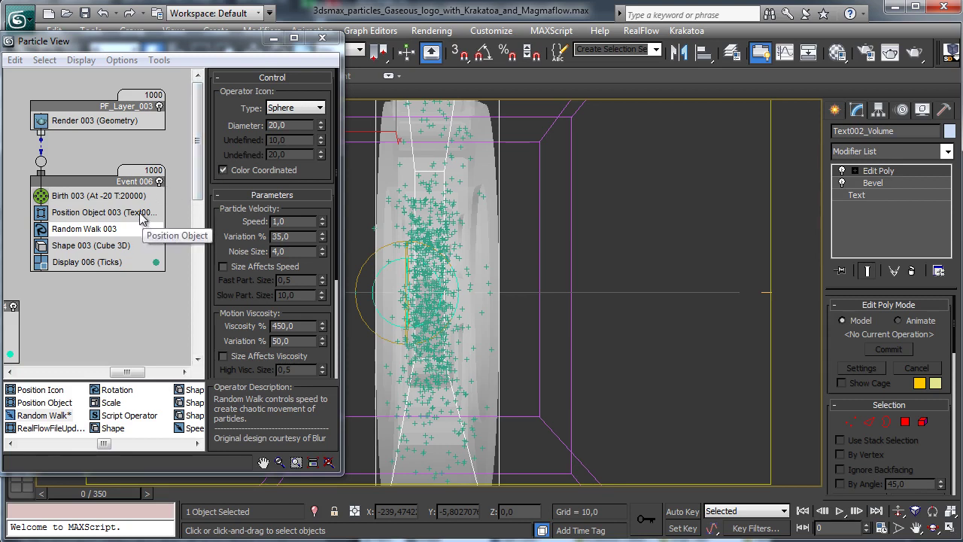
# - Switch the Display 006 particle type back to Dots
pyautogui.click(113, 262)
pyautogui.click(312, 99)
pyautogui.click(288, 121)
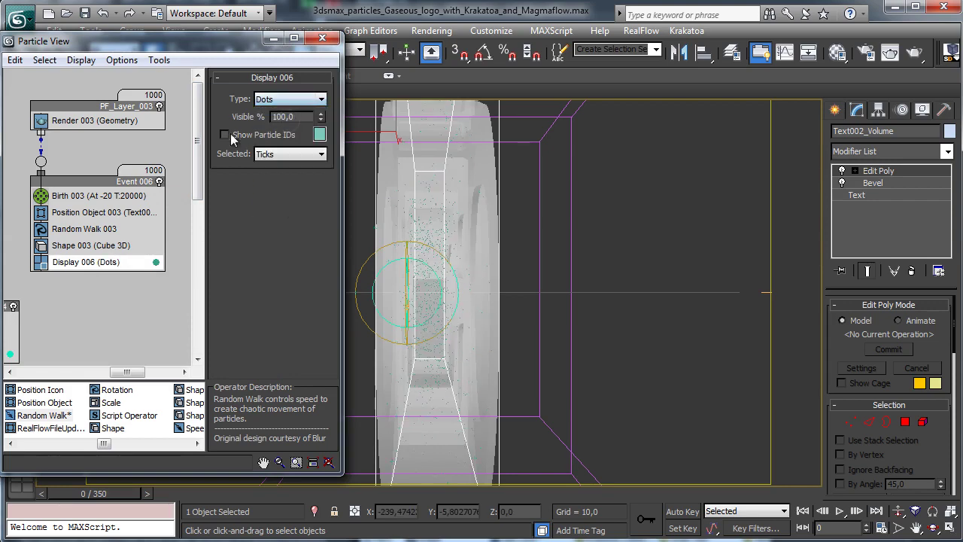
# - Set PF_Layer_003's viewport quantity multiplier to 25%
pyautogui.click(102, 124)
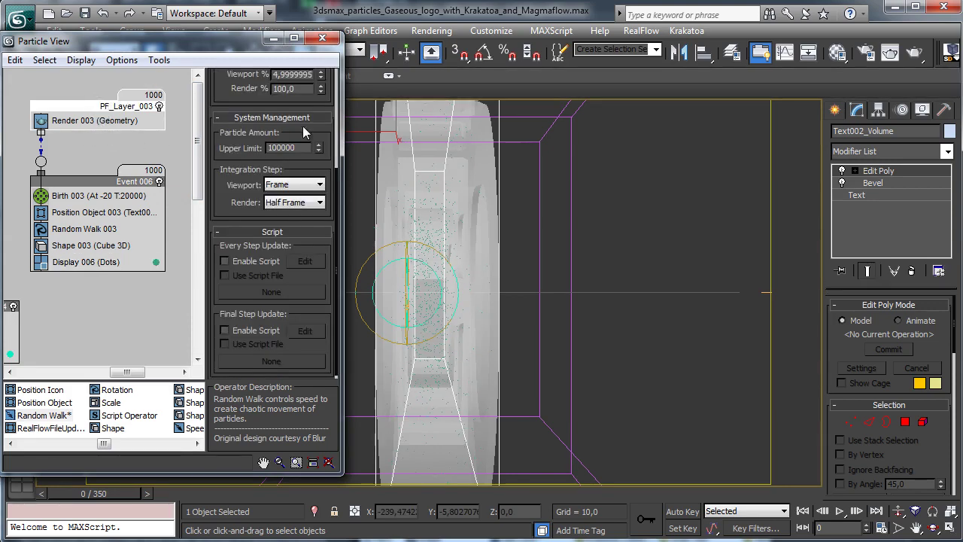
pyautogui.doubleClick(308, 75)
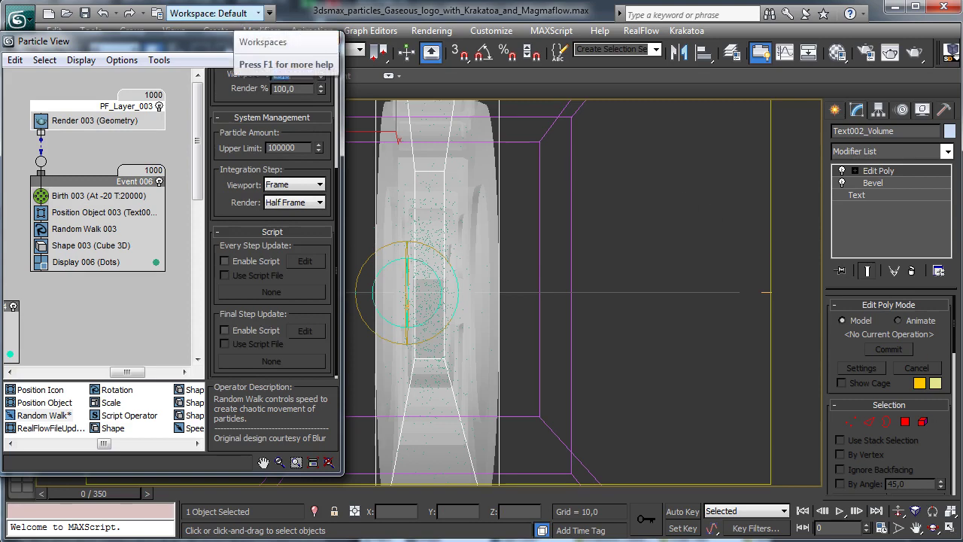
pyautogui.write('25')
pyautogui.press('Return')
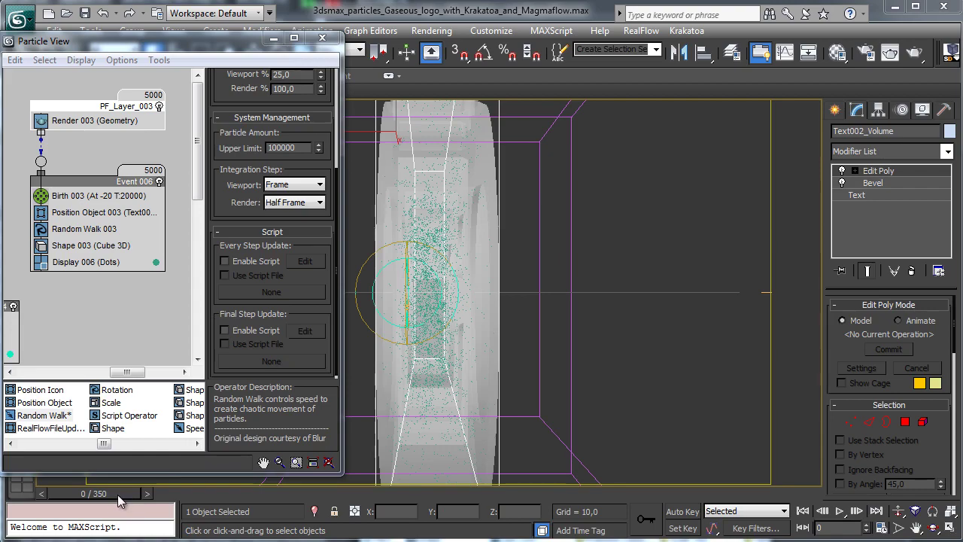
# - Scrub the animation to frame 350, return to frame 0 and set PF_Layer_003's viewport quantity multiplier to 5%
pyautogui.moveTo(118, 494); pyautogui.dragTo(641, 490)
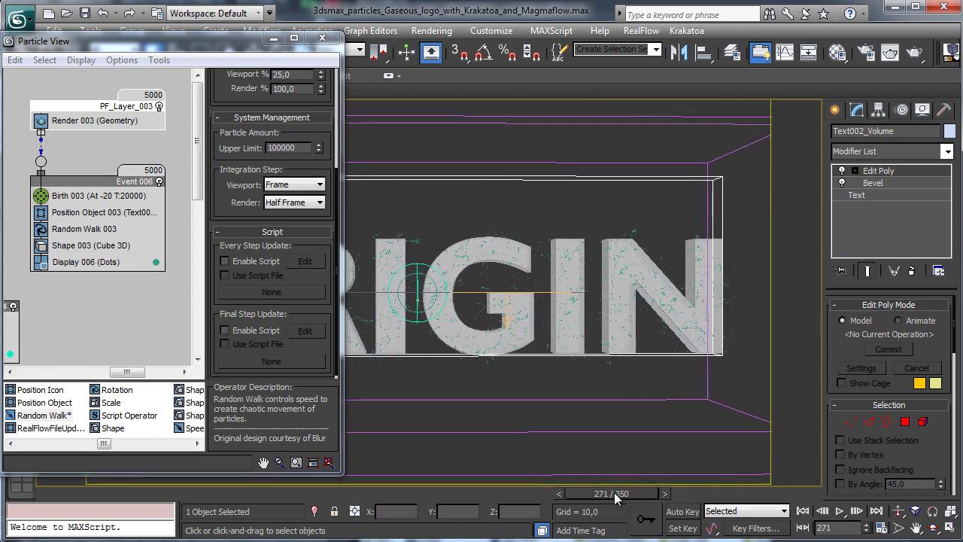
pyautogui.moveTo(616, 494); pyautogui.dragTo(768, 493)
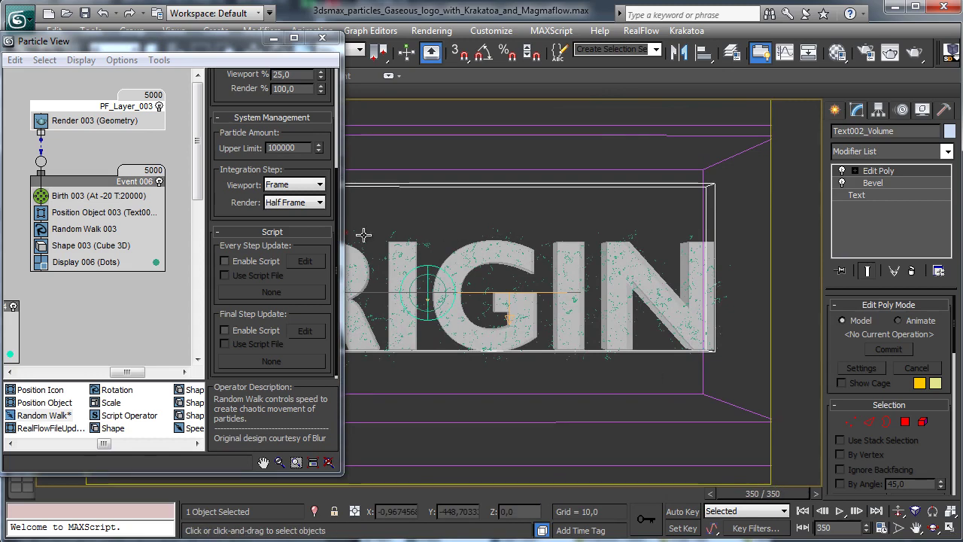
pyautogui.click(51, 490)
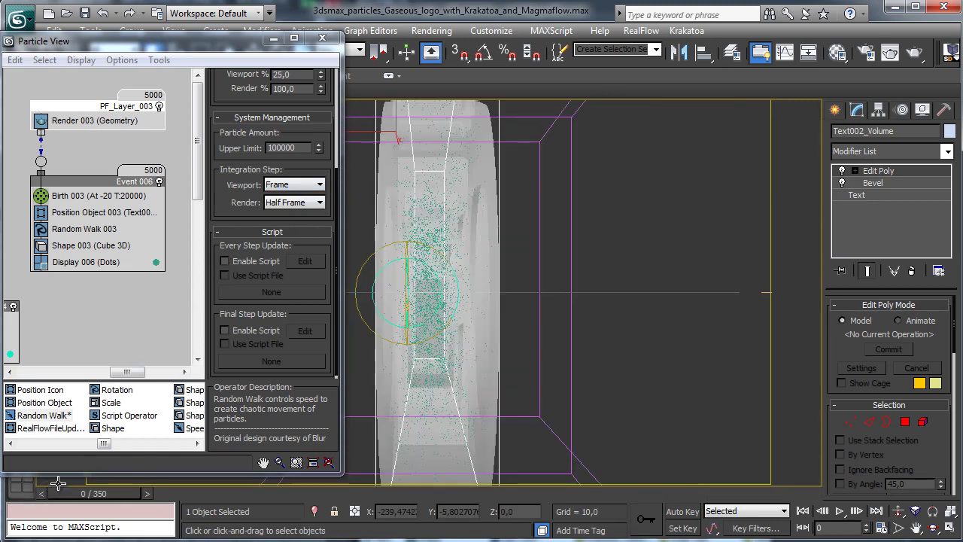
pyautogui.doubleClick(304, 75)
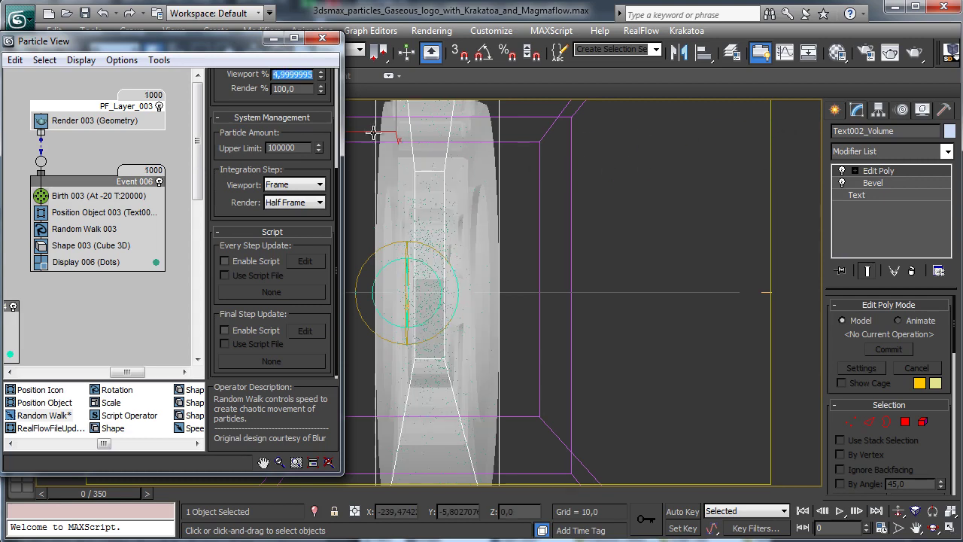
# - Turn off PF_Layer_003 and create a new Standard Flow particle system beside it in Particle View
pyautogui.click(159, 106)
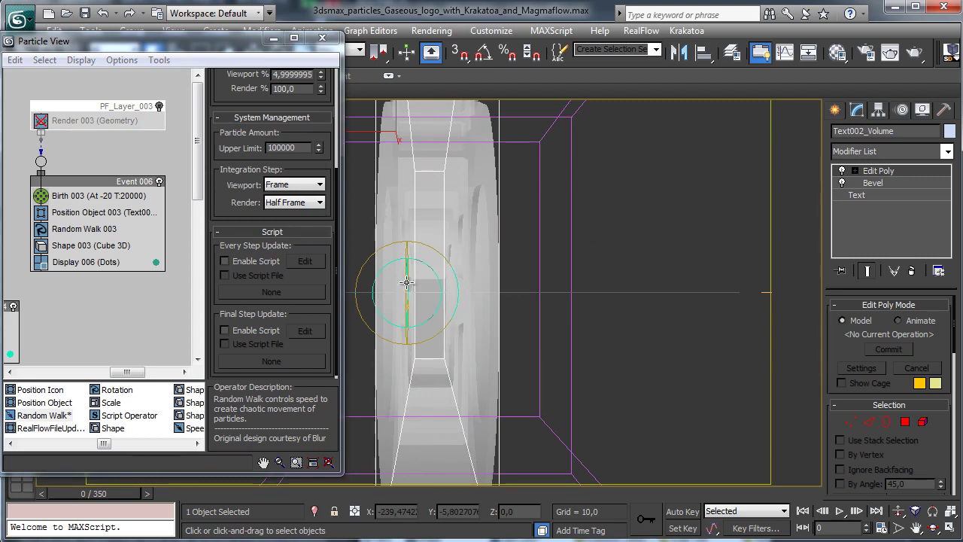
pyautogui.moveTo(341, 277); pyautogui.dragTo(490, 273)
pyautogui.rightClick(219, 145)
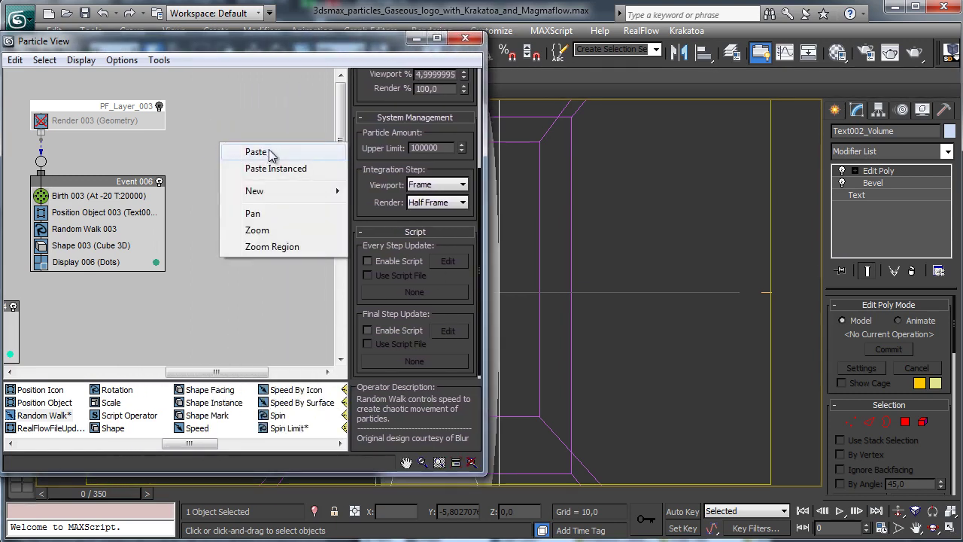
pyautogui.moveTo(331, 193)
pyautogui.moveTo(459, 194)
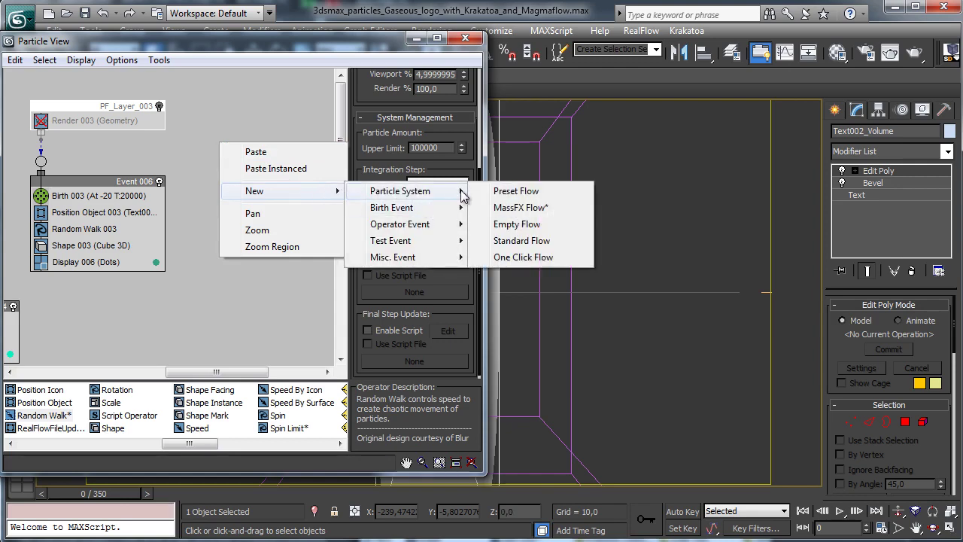
pyautogui.click(535, 241)
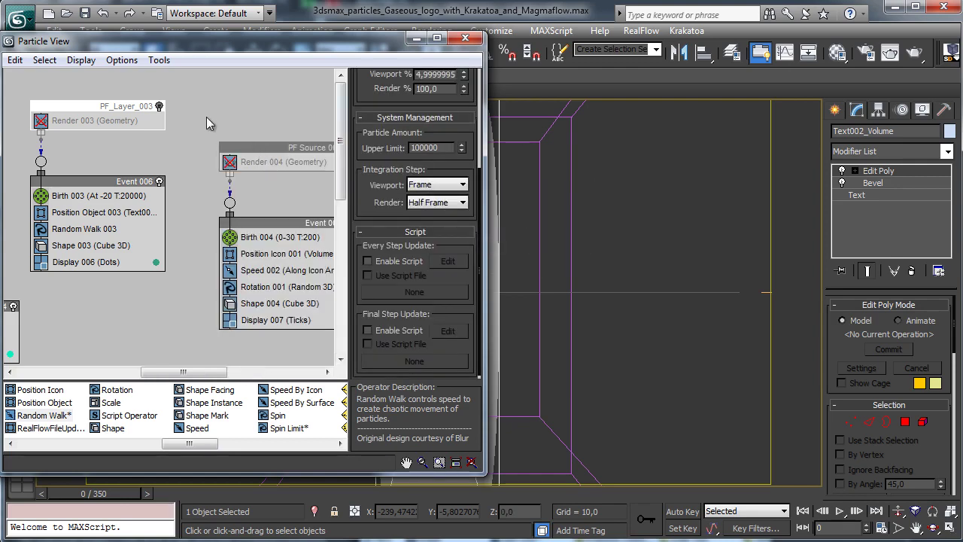
pyautogui.moveTo(204, 117); pyautogui.dragTo(269, 183)
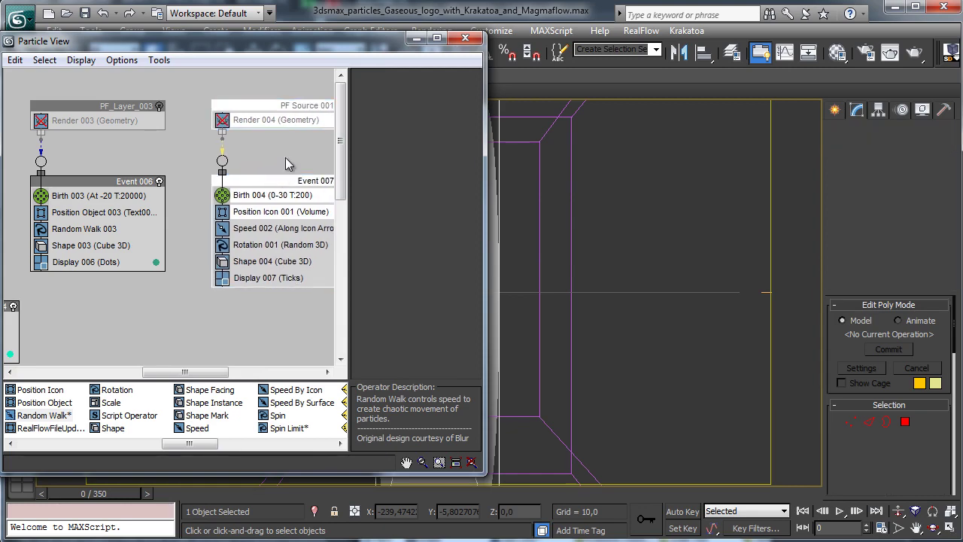
# - Rename the new particle source as PF_Layer_004
pyautogui.click(286, 107)
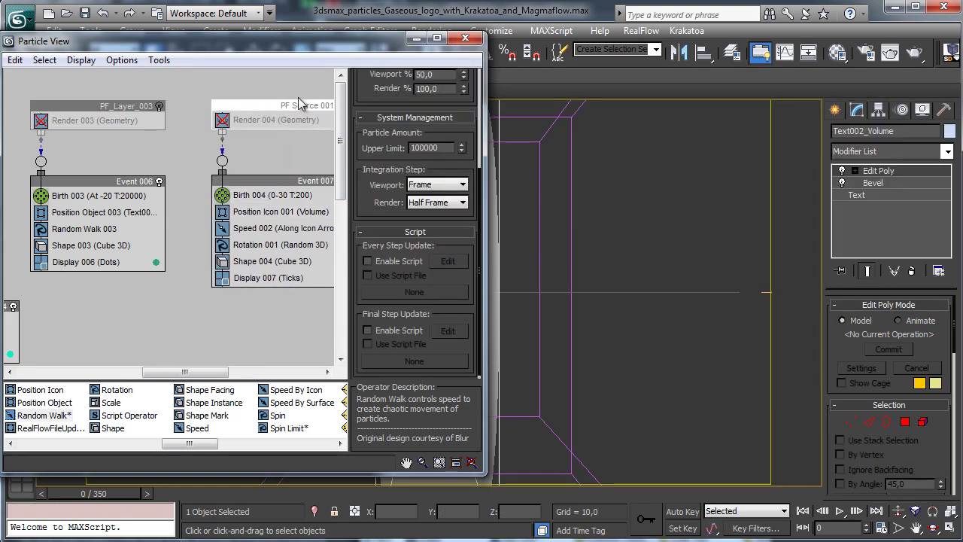
pyautogui.rightClick(268, 106)
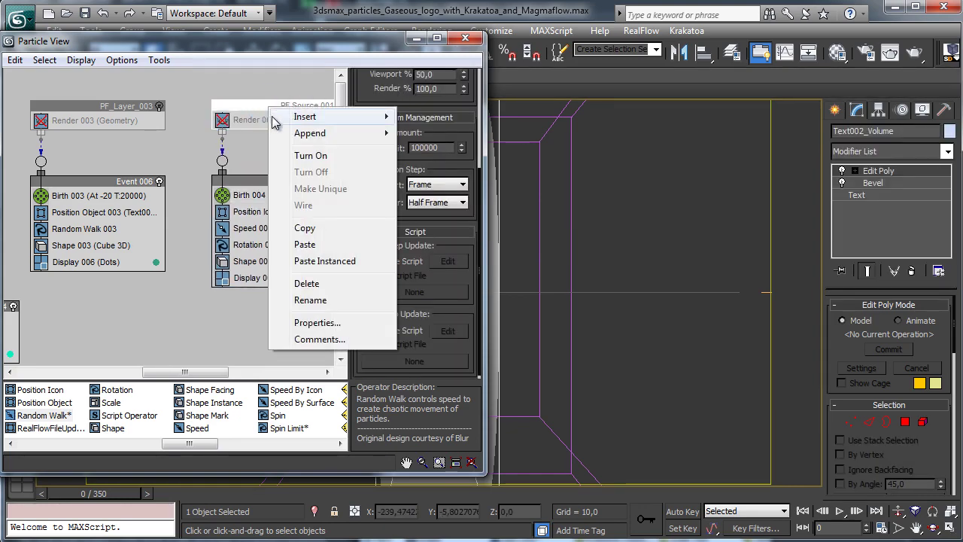
pyautogui.click(316, 301)
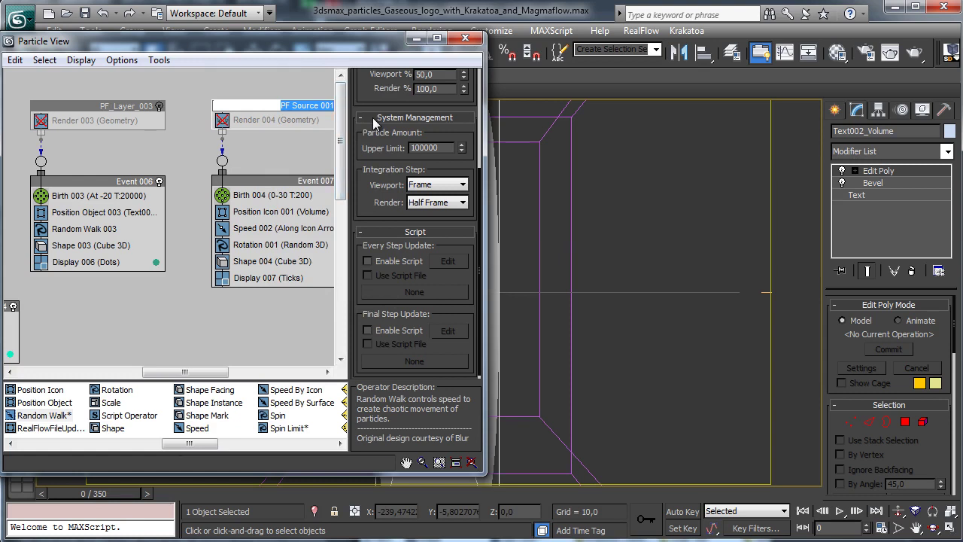
pyautogui.write('PF_Layer')
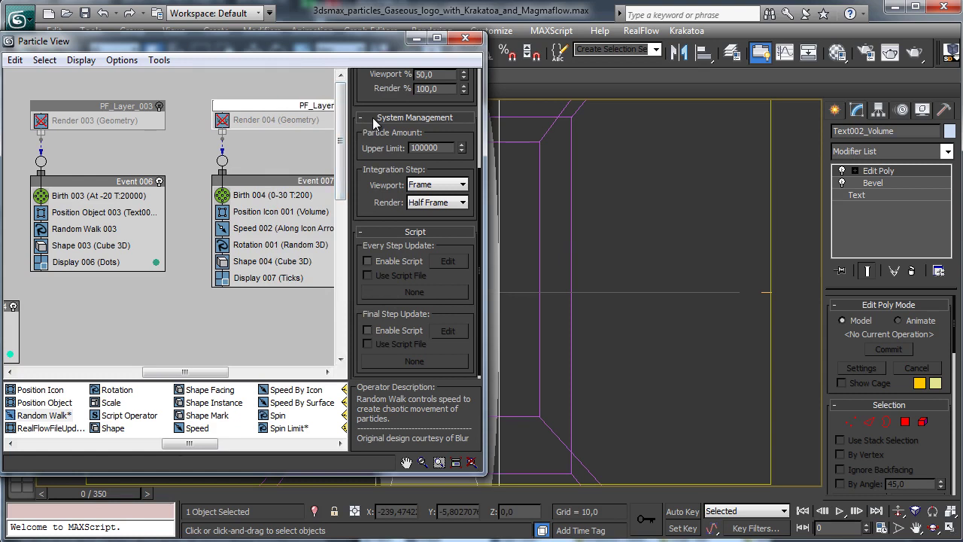
pyautogui.write('_004')
pyautogui.press('Return')
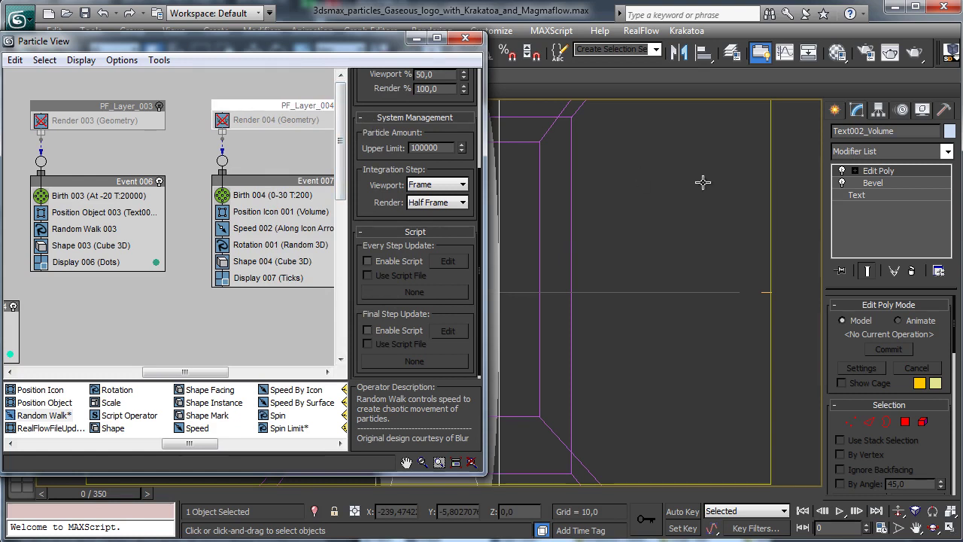
# - Turn on PF_Layer_004 and narrow the Particle View window to uncover the camera view
pyautogui.moveTo(147, 372); pyautogui.dragTo(187, 372)
pyautogui.click(187, 105)
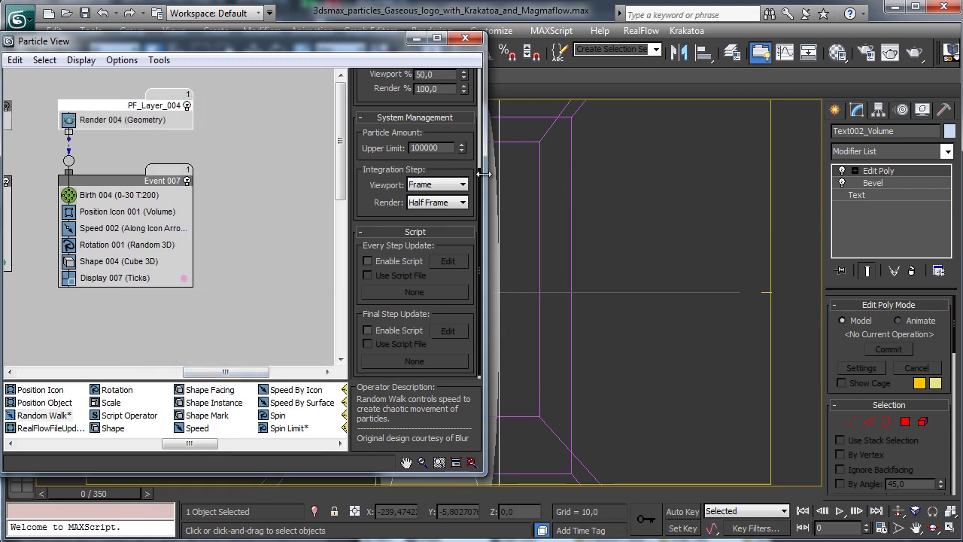
pyautogui.moveTo(484, 168); pyautogui.dragTo(385, 167)
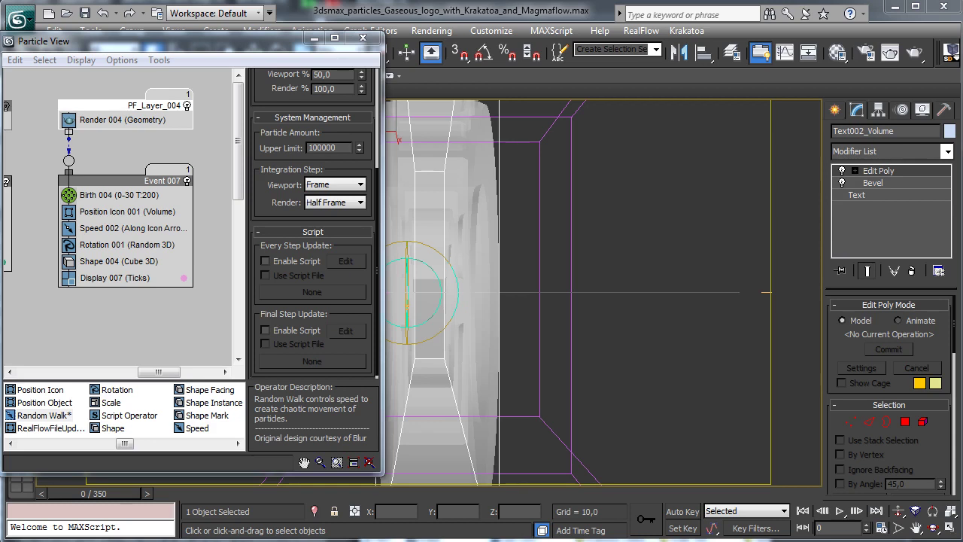
# - Set the Emit Stop of PF_Layer_004's Birth operator to frame 0
pyautogui.click(150, 194)
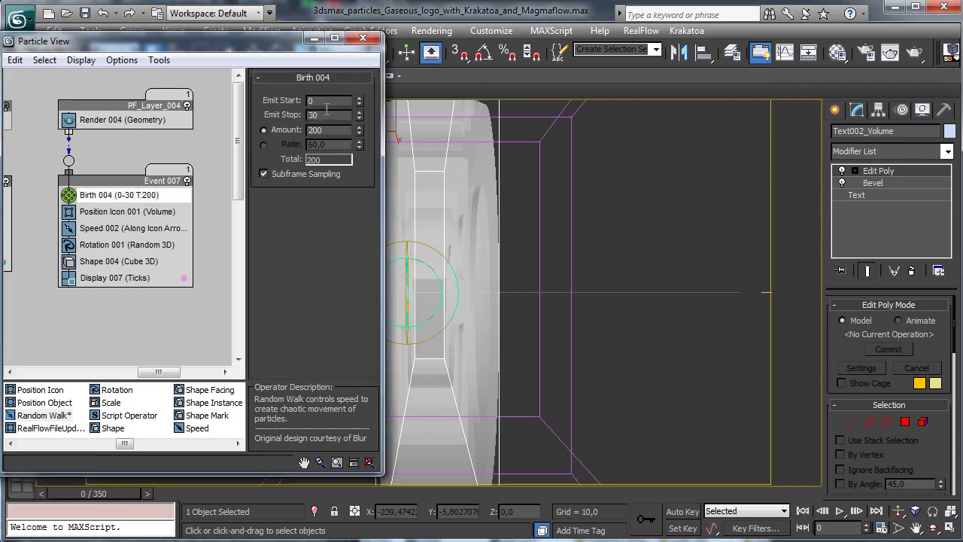
pyautogui.click(327, 114)
pyautogui.write('0')
pyautogui.press('Return')
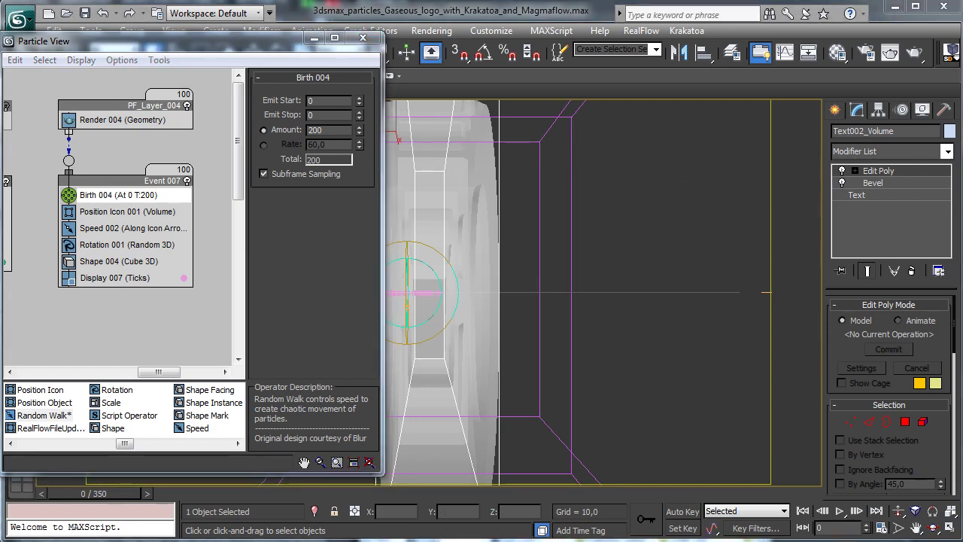
# - Close Particle View and clone Outer_Sphere as a copy named Outer_Sphere_Bigger
pyautogui.click(127, 213)
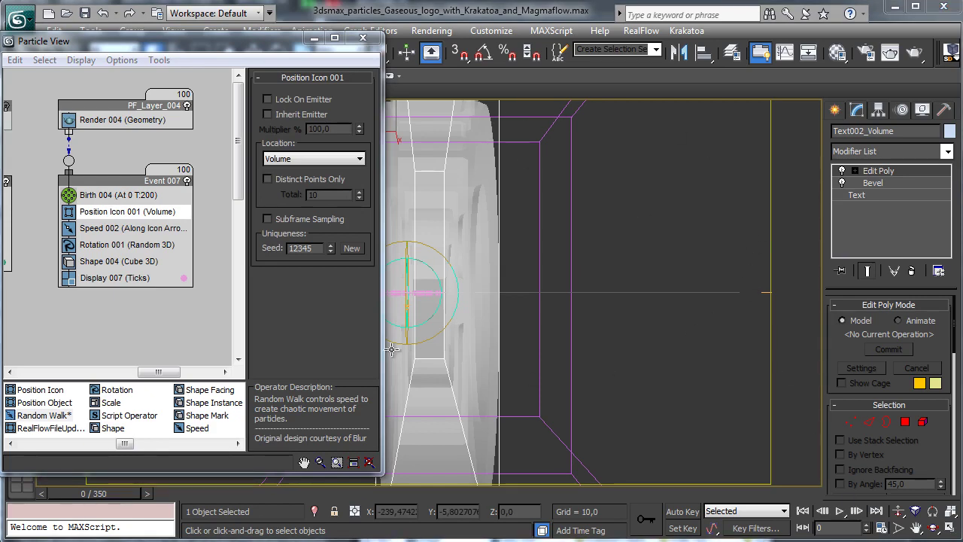
pyautogui.click(362, 38)
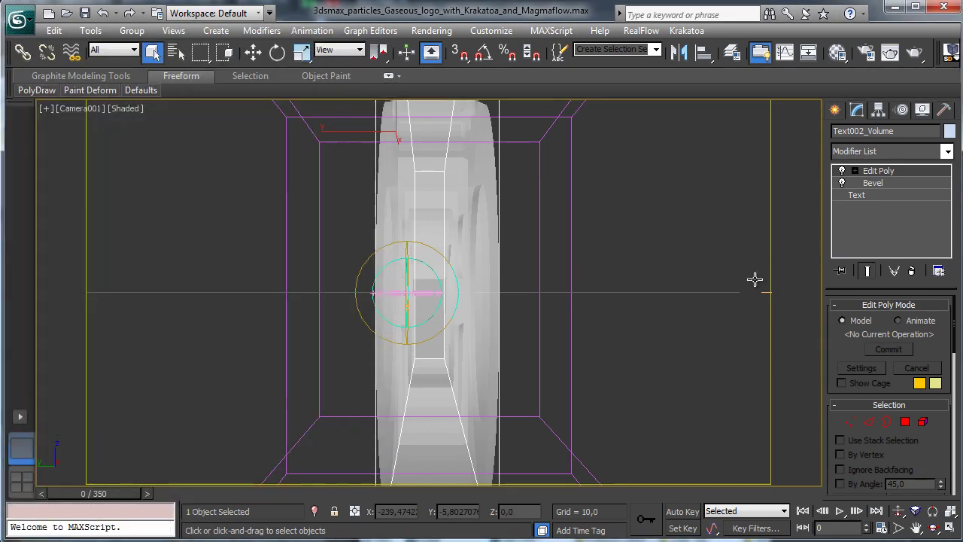
pyautogui.click(572, 235)
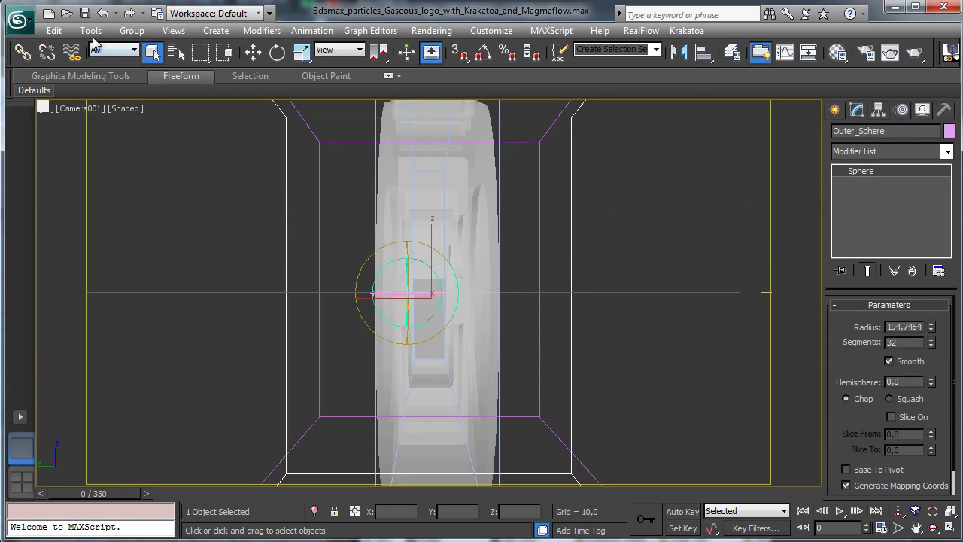
pyautogui.click(54, 31)
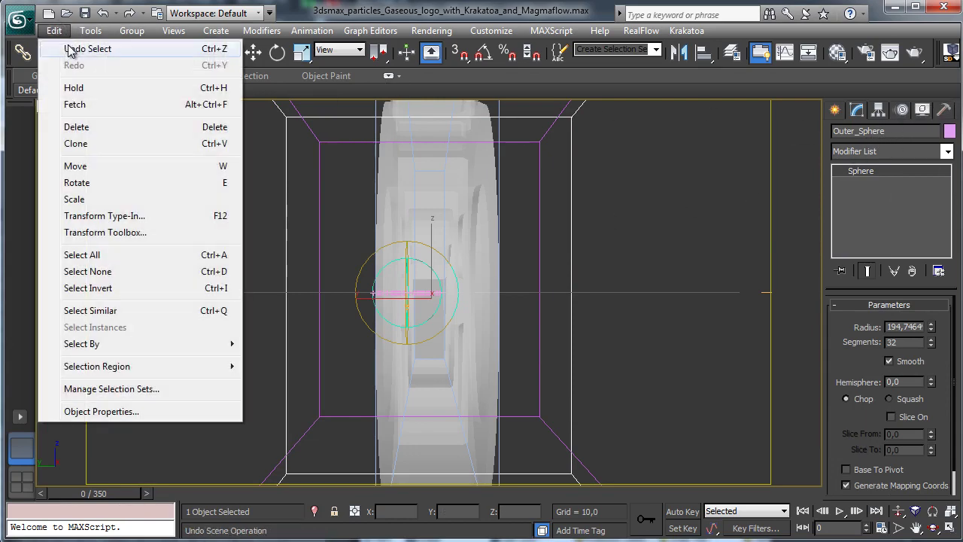
pyautogui.click(76, 143)
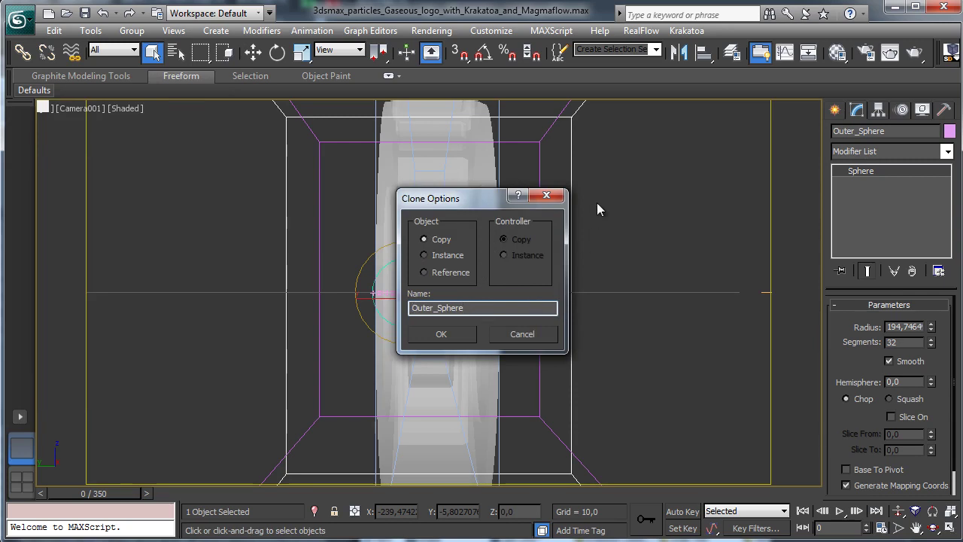
pyautogui.write('_Bigger')
pyautogui.press('Return')
# - Scale Outer_Sphere_Bigger in the Left view to about 71.5% across its depth and about 71.9% in height
pyautogui.click(946, 527)
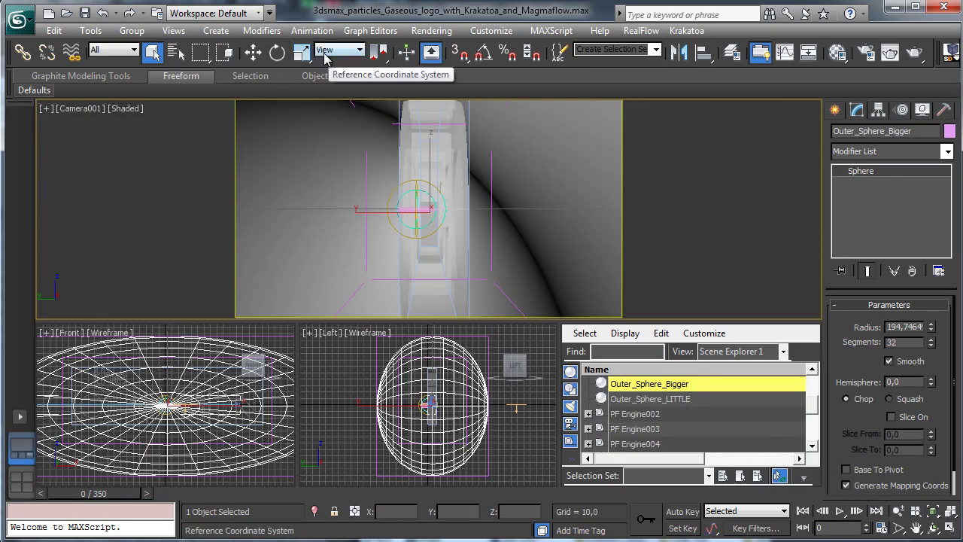
pyautogui.click(301, 51)
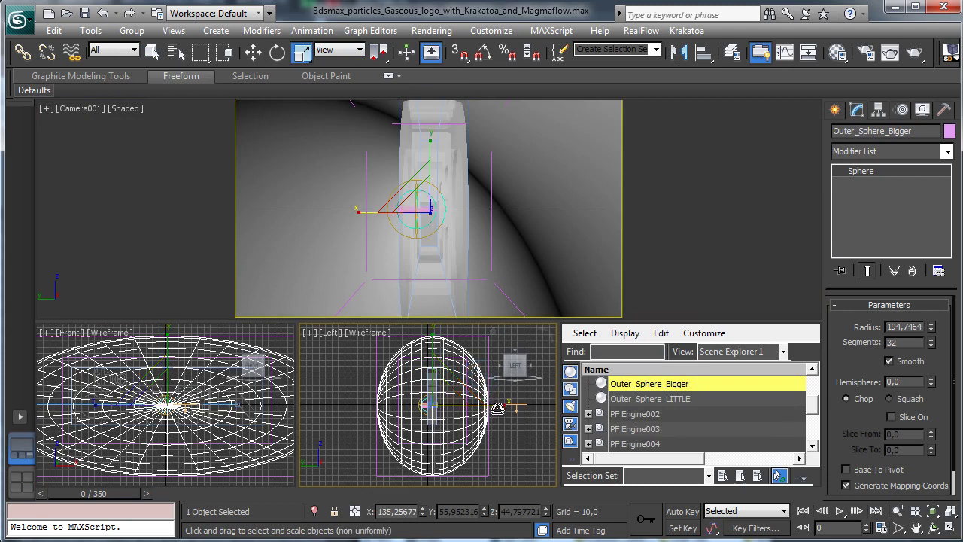
pyautogui.moveTo(507, 407); pyautogui.dragTo(530, 406)
pyautogui.hotkey('ctrl', 'z')
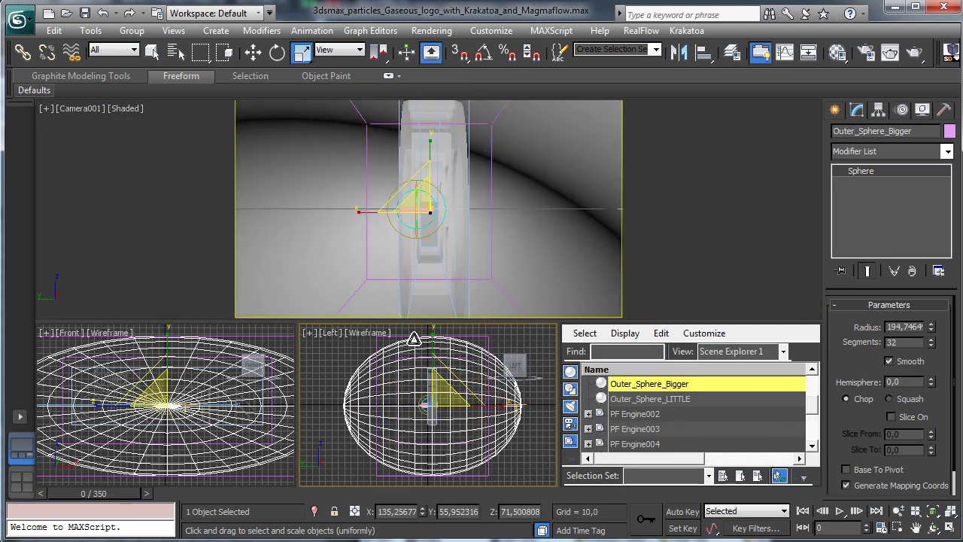
pyautogui.moveTo(428, 336); pyautogui.dragTo(429, 328)
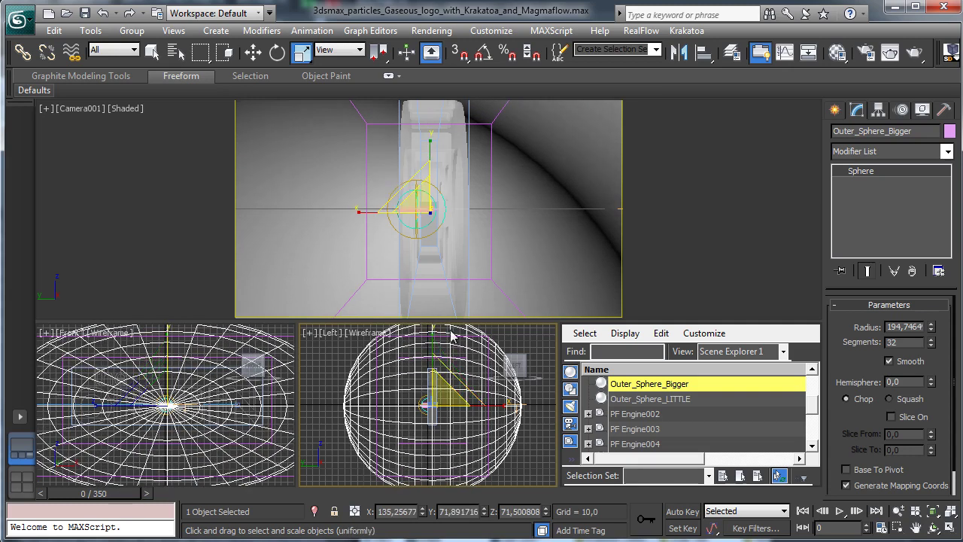
# - Enable Display as Box in the object properties of Outer_Sphere_Bigger
pyautogui.rightClick(449, 368)
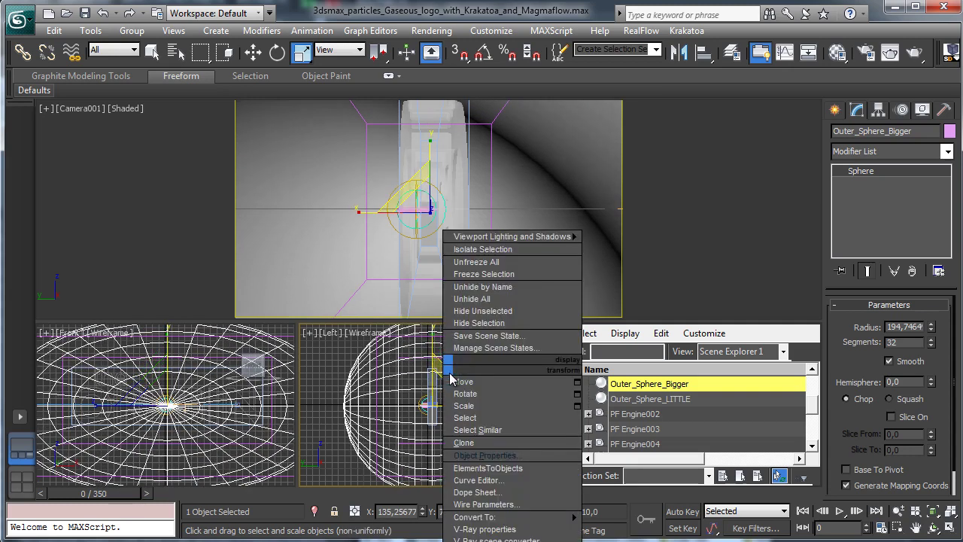
pyautogui.click(485, 456)
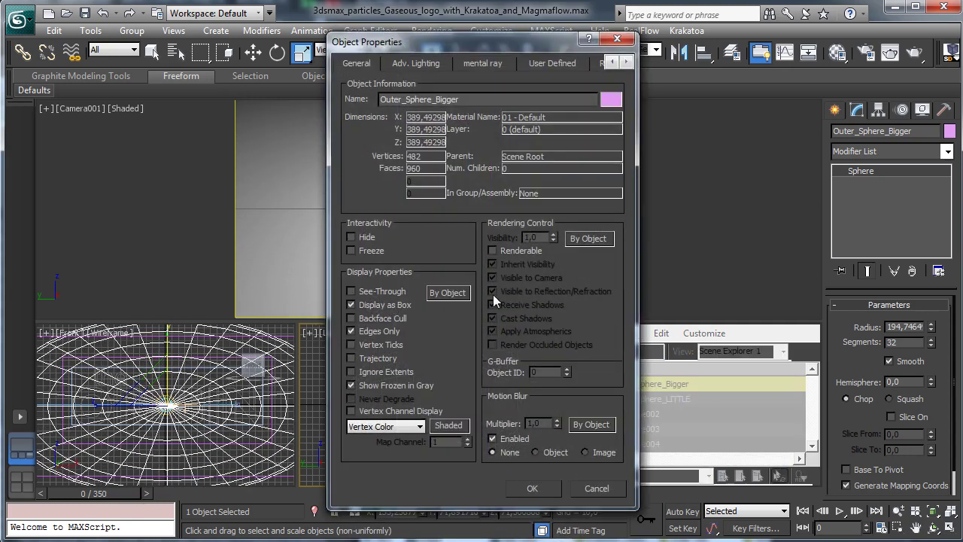
pyautogui.click(535, 489)
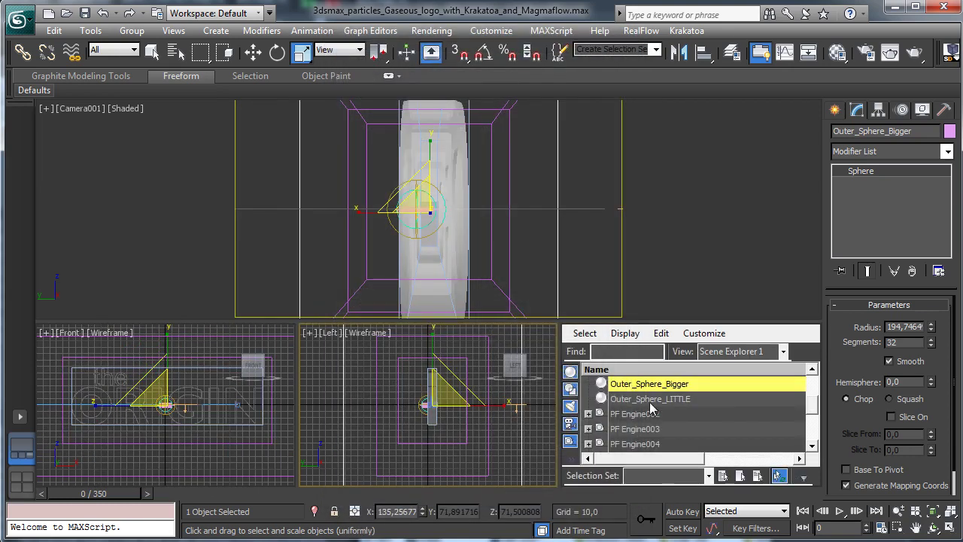
# - Reopen Particle View and replace PF_Layer_004's Position Icon operator with a Position Object operator
pyautogui.rightClick(527, 288)
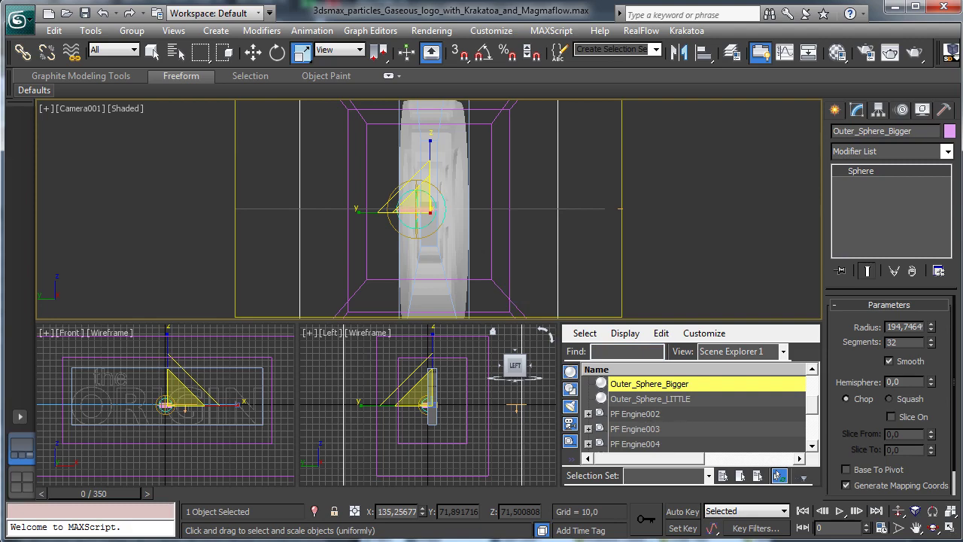
pyautogui.press('6')
pyautogui.moveTo(145, 49); pyautogui.dragTo(155, 82)
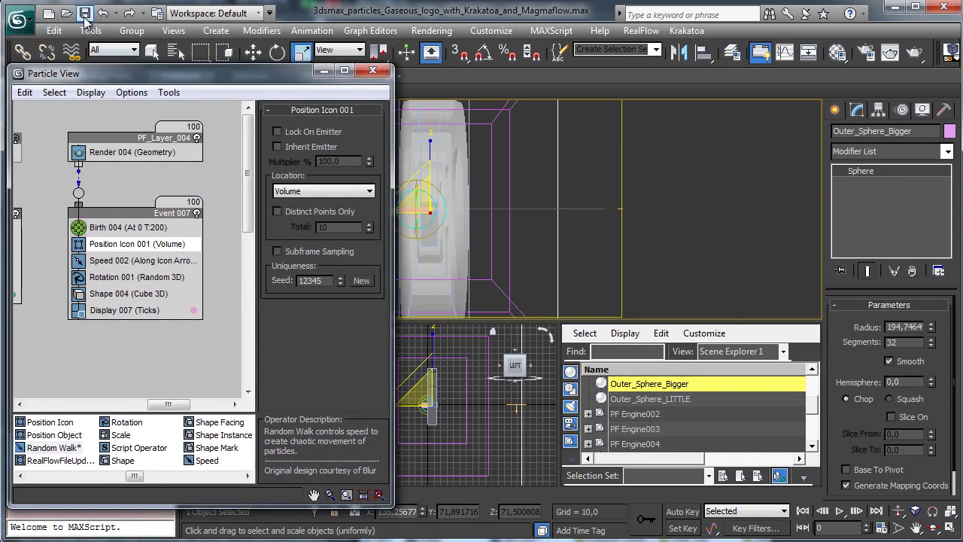
pyautogui.click(949, 528)
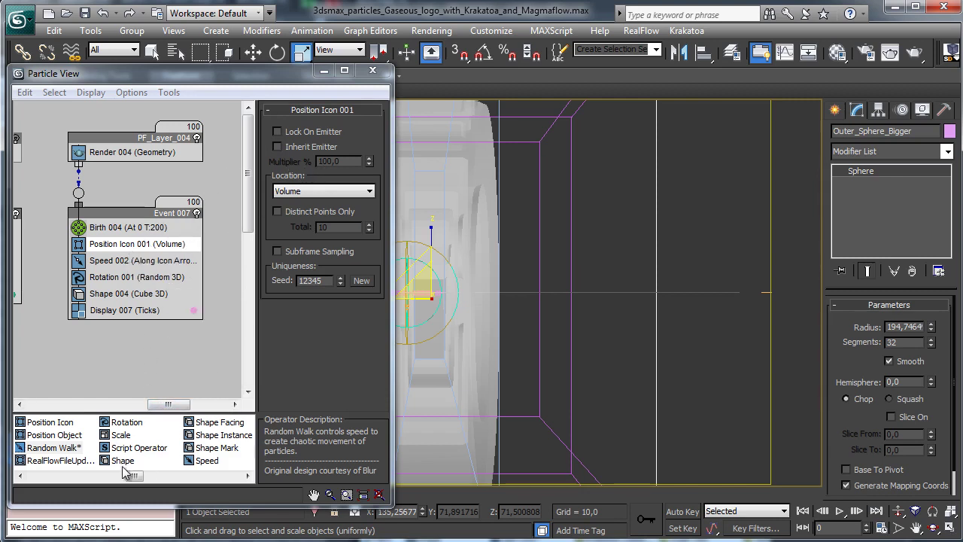
pyautogui.moveTo(61, 435); pyautogui.dragTo(155, 245)
pyautogui.click(159, 245)
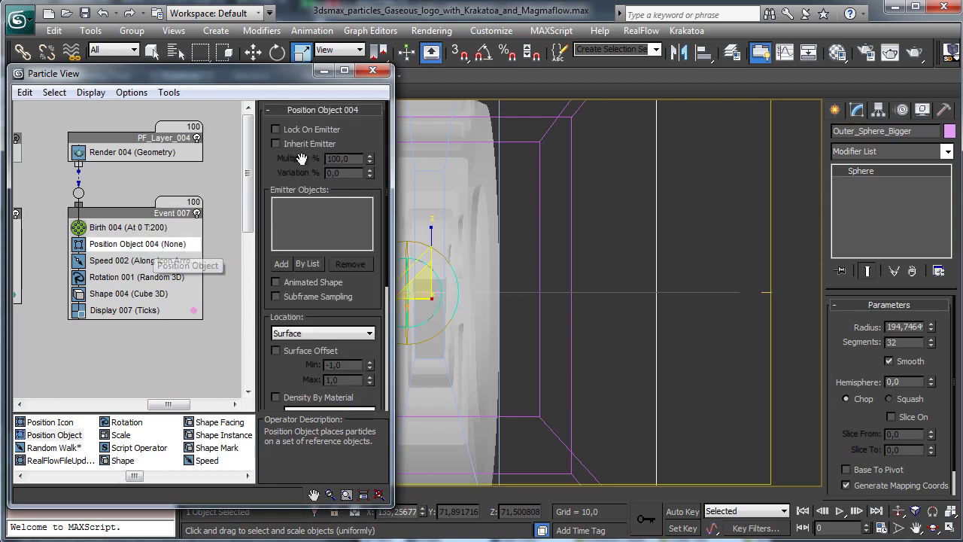
# - Assign Outer_Sphere_Bigger as the emitter object of Position Object 004
pyautogui.click(306, 263)
pyautogui.click(237, 160)
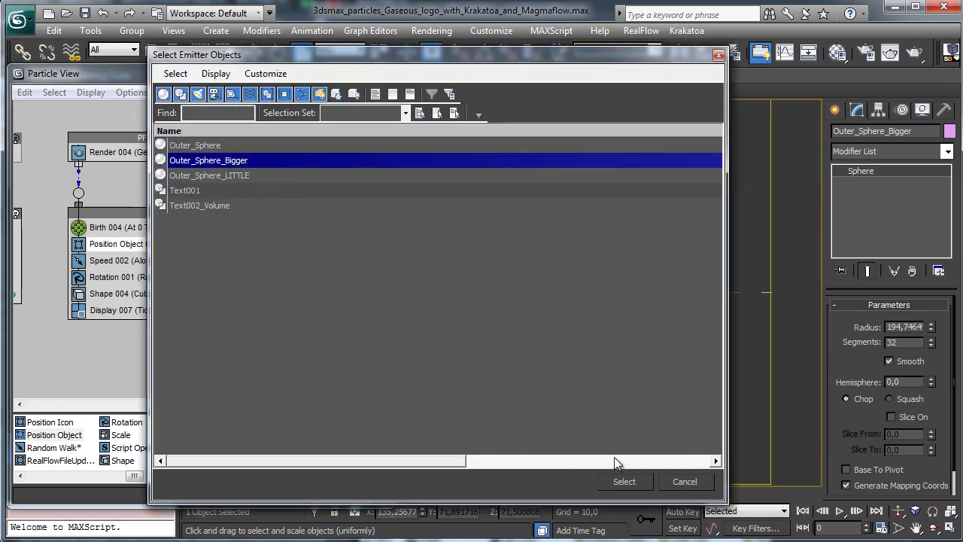
pyautogui.click(623, 482)
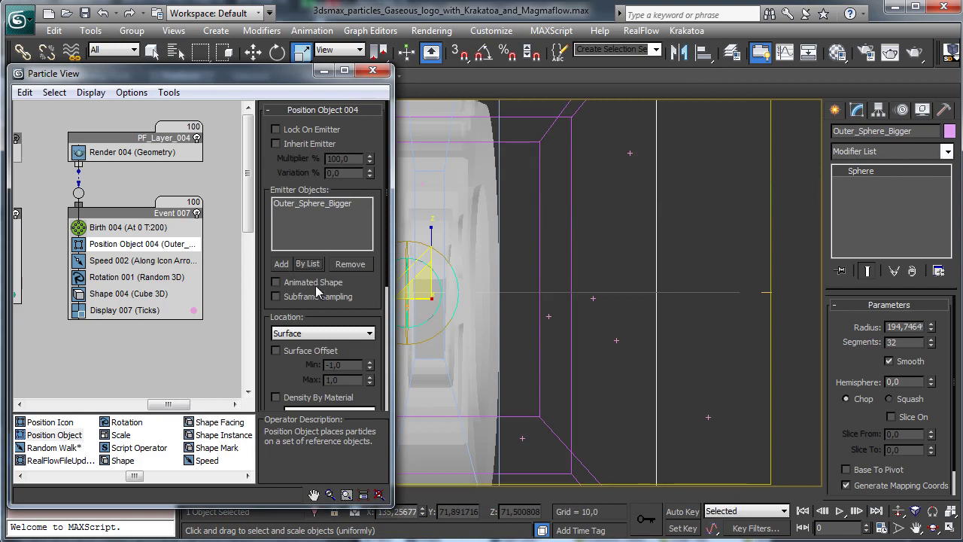
# - Enable Surface Offset on Position Object 004 and set its maximum to 30
pyautogui.moveTo(284, 362); pyautogui.dragTo(301, 258)
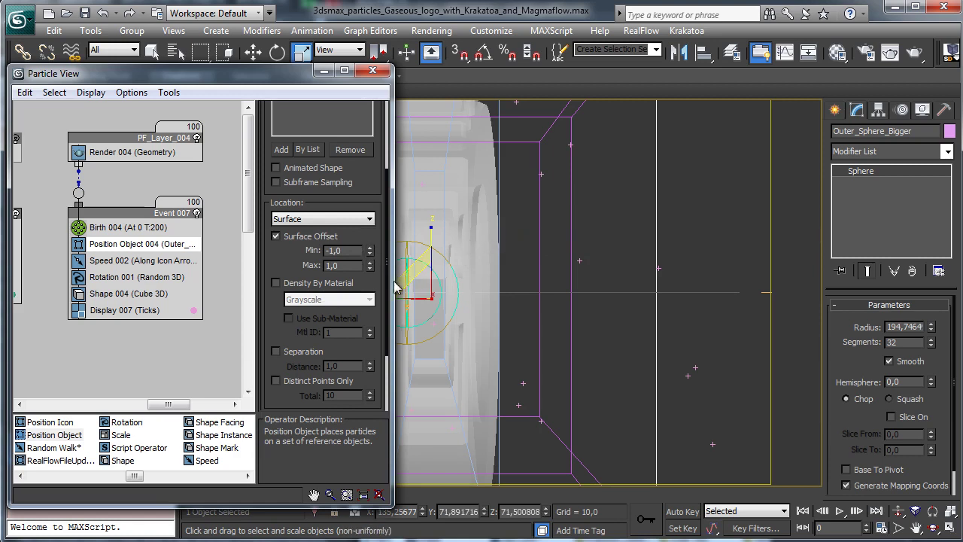
pyautogui.doubleClick(342, 265)
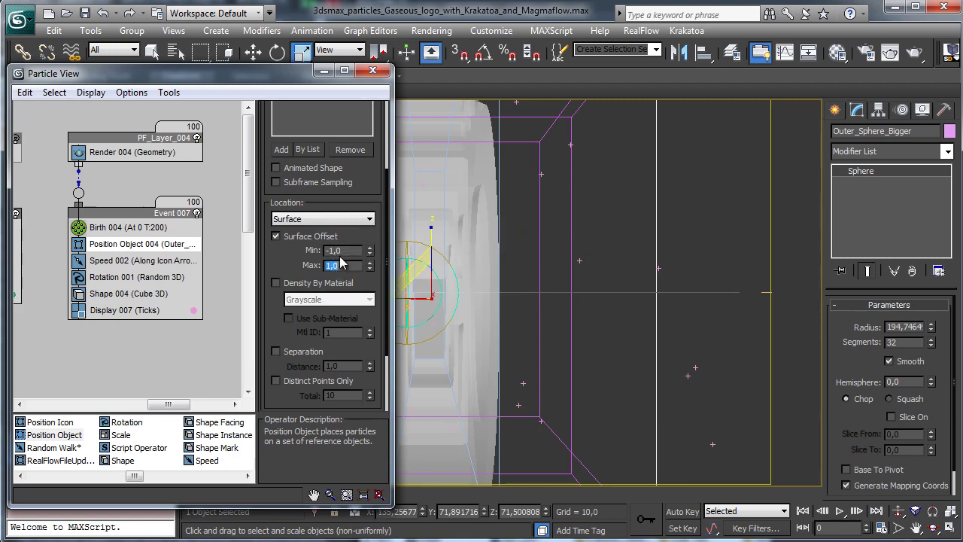
pyautogui.write('30')
pyautogui.press('Return')
# - Set PF_Layer_004's viewport quantity multiplier to 100%
pyautogui.click(155, 141)
pyautogui.doubleClick(345, 108)
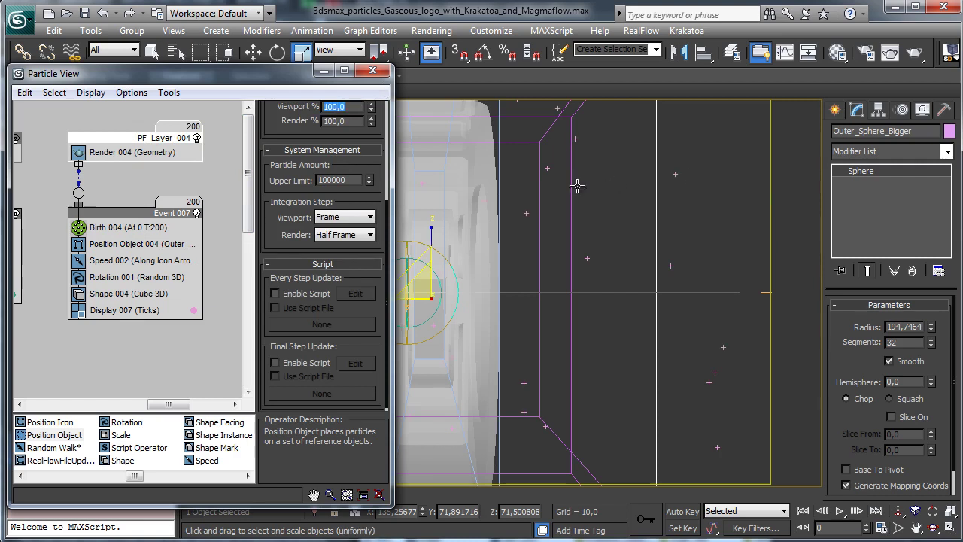
# - Delete the Speed 002 and Rotation 001 operators from Event 007 of PF_Layer_004
pyautogui.click(116, 227)
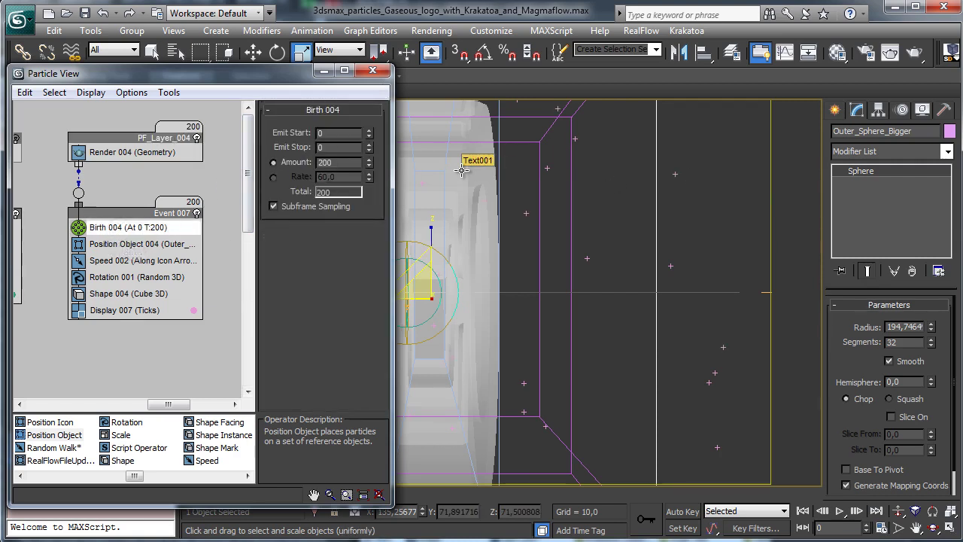
pyautogui.click(111, 259)
pyautogui.rightClick(112, 260)
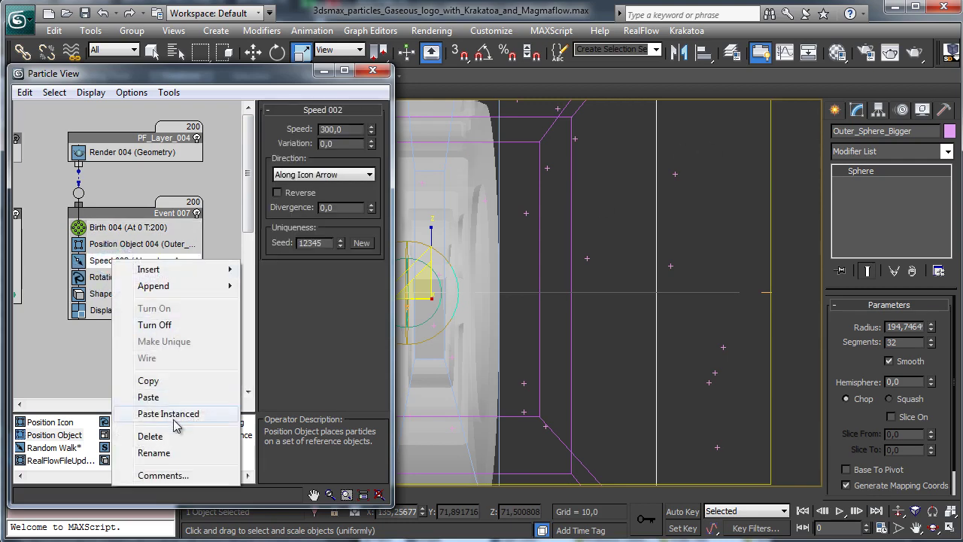
pyautogui.click(151, 436)
pyautogui.click(131, 264)
pyautogui.rightClick(129, 267)
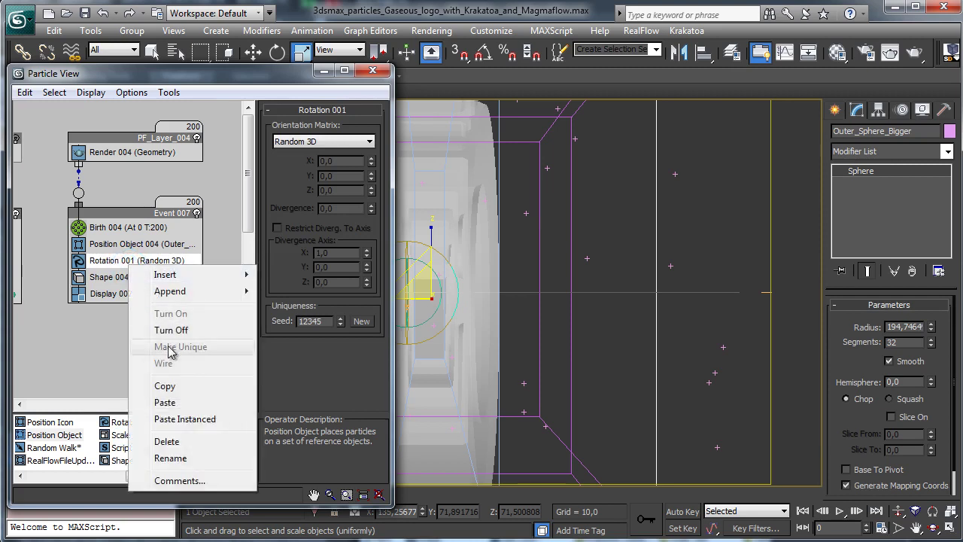
pyautogui.click(171, 441)
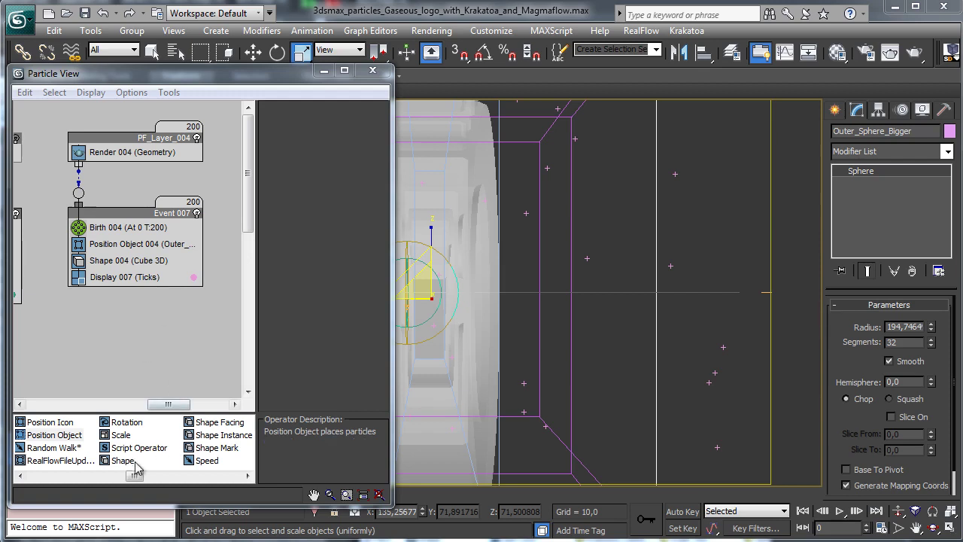
# - Insert a Find Target test between Position Object 004 and Shape 004 in Event 007, with its output moved to the event's right side
pyautogui.click(164, 477)
pyautogui.click(167, 476)
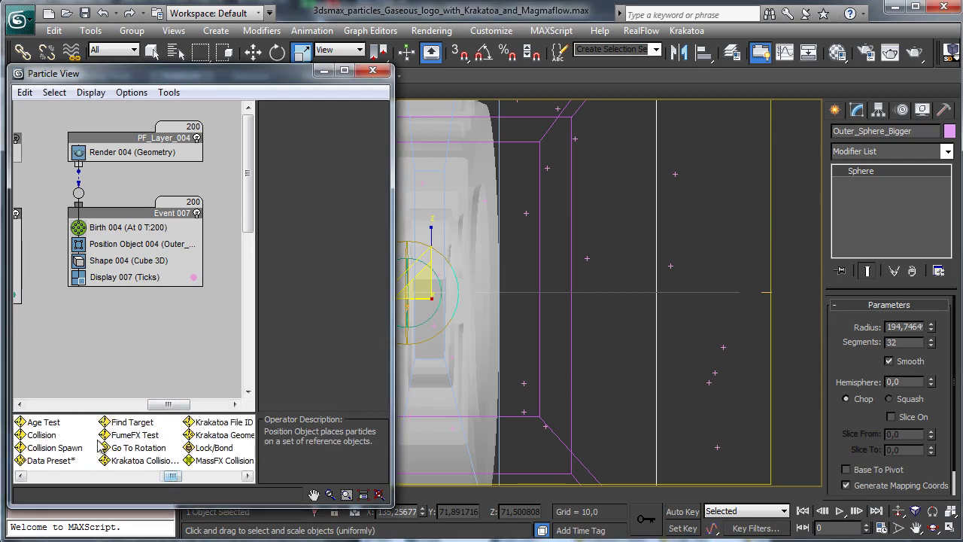
pyautogui.moveTo(176, 477)
pyautogui.mouseDown()
pyautogui.moveTo(198, 477)
pyautogui.moveTo(184, 477)
pyautogui.mouseUp()
pyautogui.moveTo(50, 423); pyautogui.dragTo(154, 265)
pyautogui.click(158, 263)
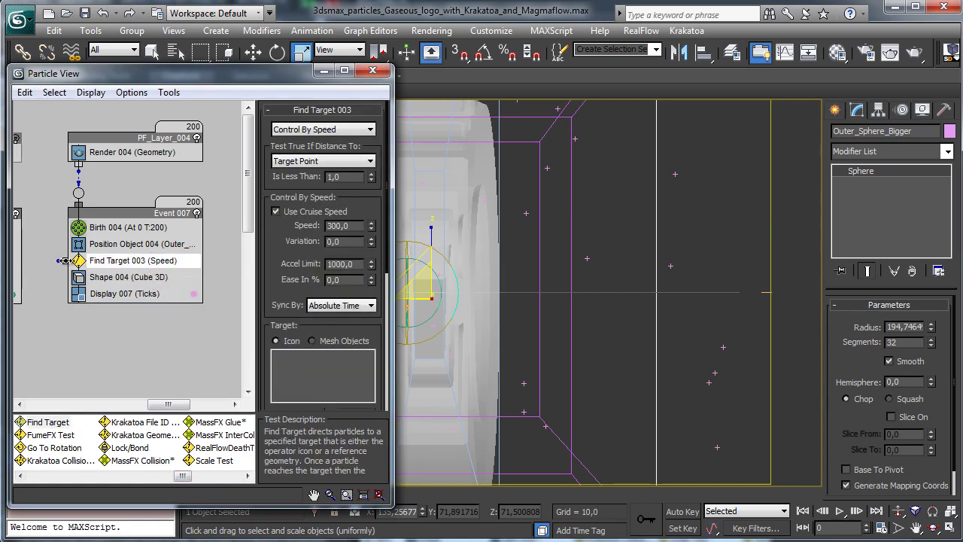
pyautogui.moveTo(63, 261); pyautogui.dragTo(237, 285)
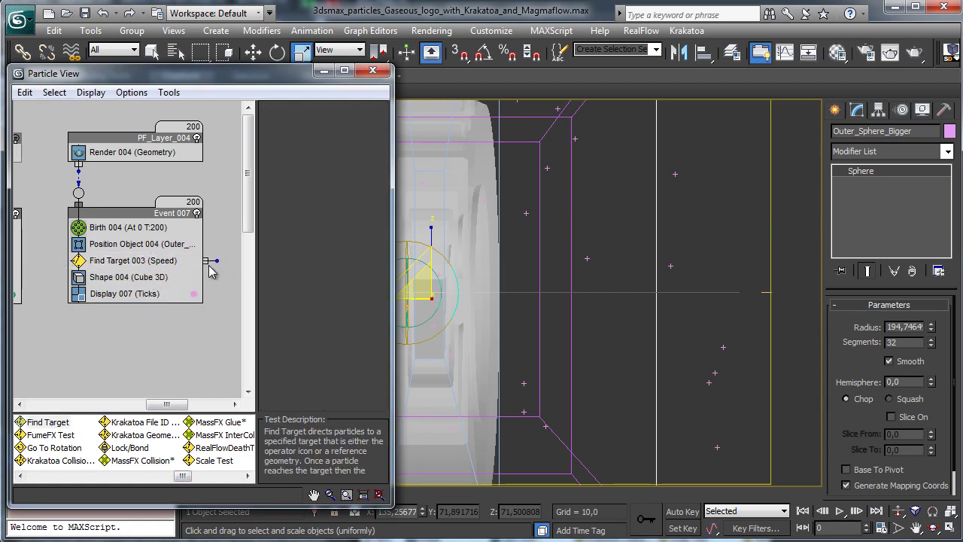
# - Switch Find Target 003's target to Mesh Objects and assign Text002_Volume as the target object
pyautogui.click(165, 262)
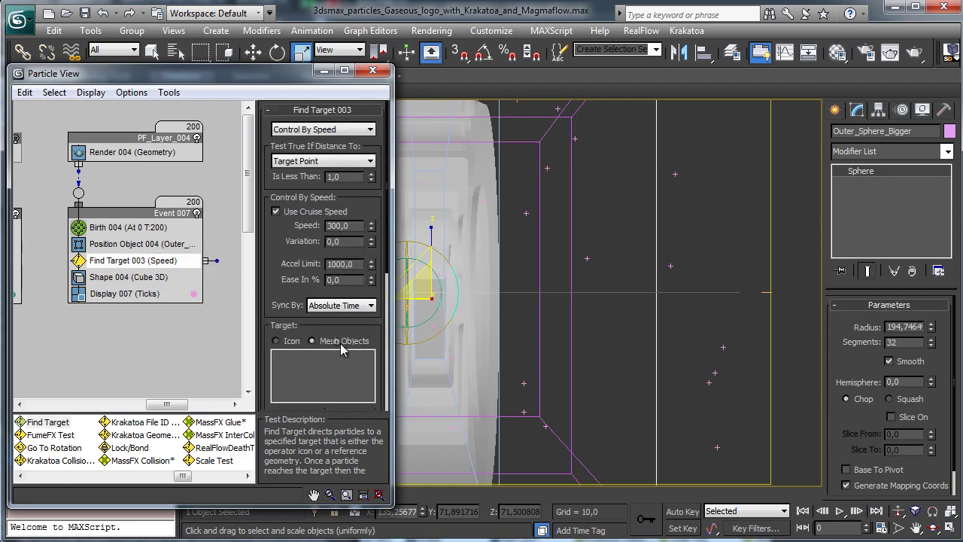
pyautogui.moveTo(352, 327); pyautogui.dragTo(339, 251)
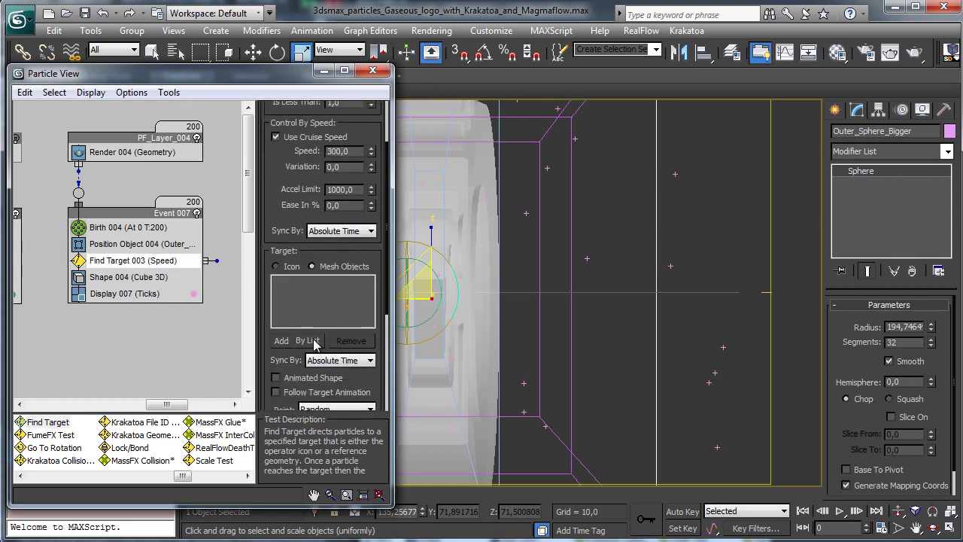
pyautogui.click(311, 339)
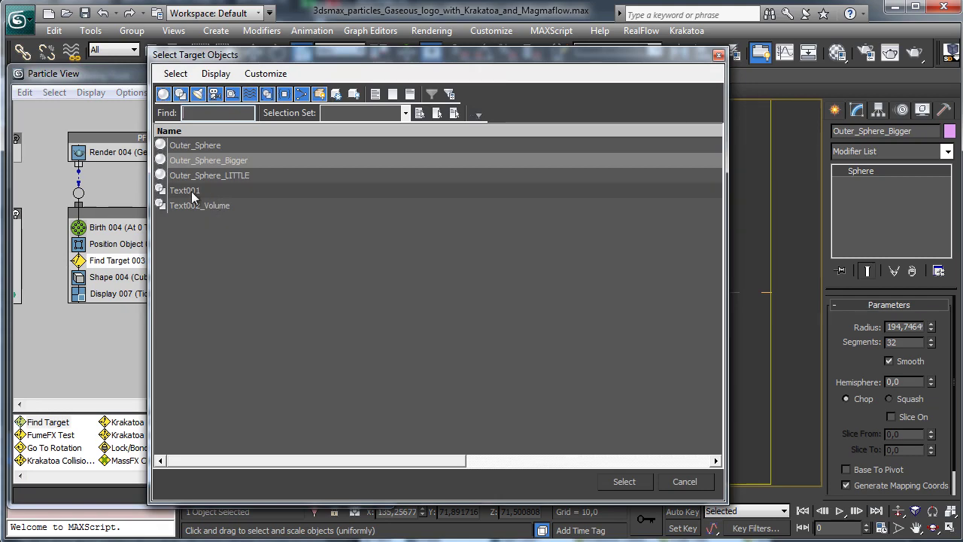
pyautogui.click(216, 207)
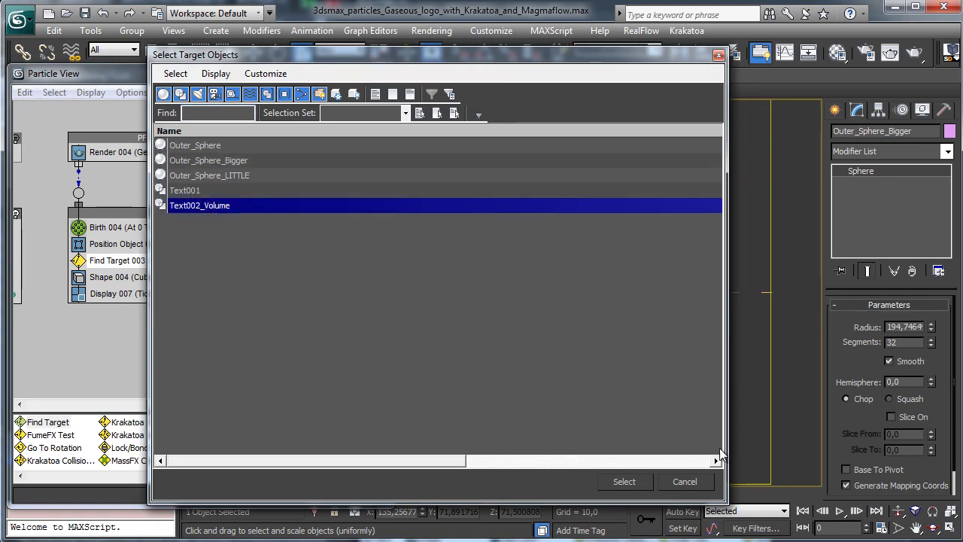
pyautogui.click(624, 482)
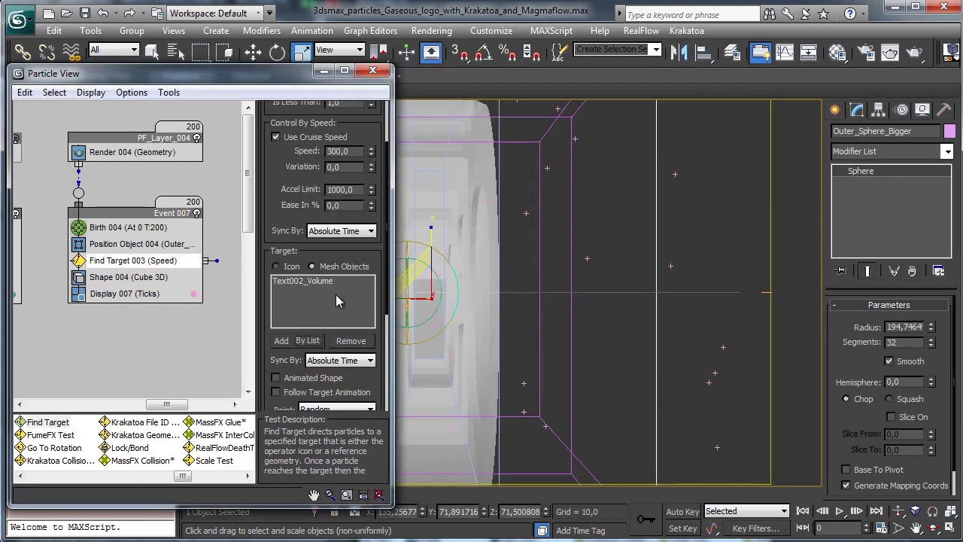
# - Shorten the Particle View window to uncover the time slider, and change Display 007's particle colour to yellow (255, 222, 0)
pyautogui.moveTo(124, 509); pyautogui.dragTo(104, 493)
pyautogui.click(131, 293)
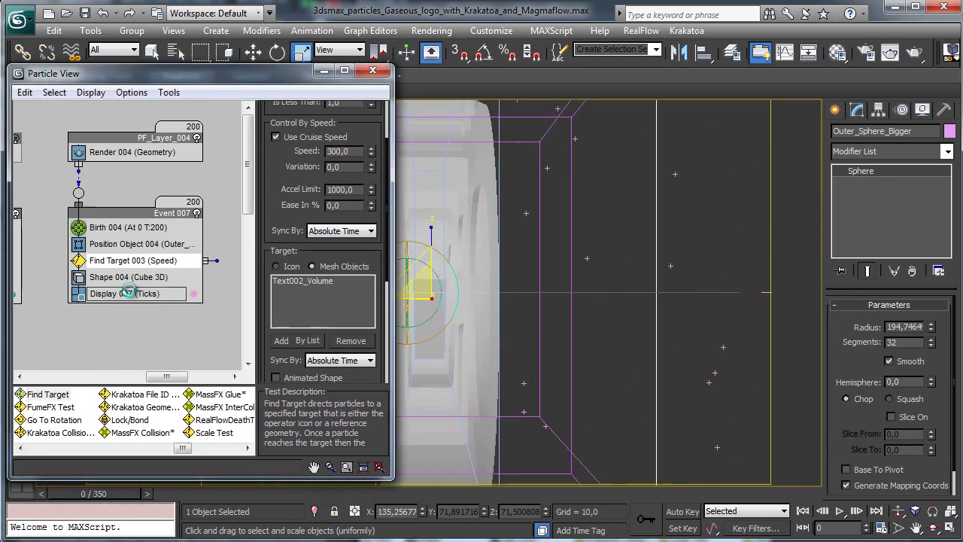
pyautogui.click(370, 167)
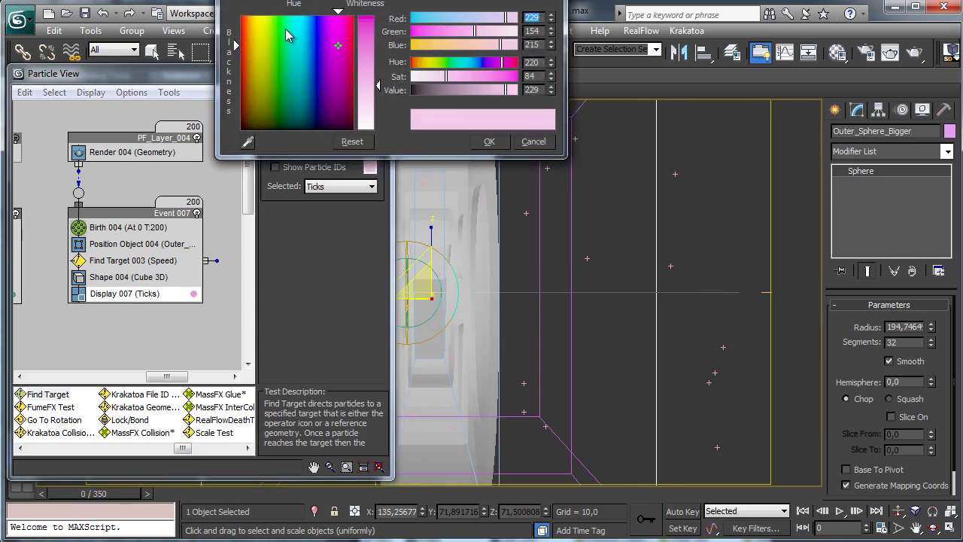
pyautogui.moveTo(285, 29); pyautogui.dragTo(271, 10)
pyautogui.moveTo(374, 27); pyautogui.dragTo(371, 5)
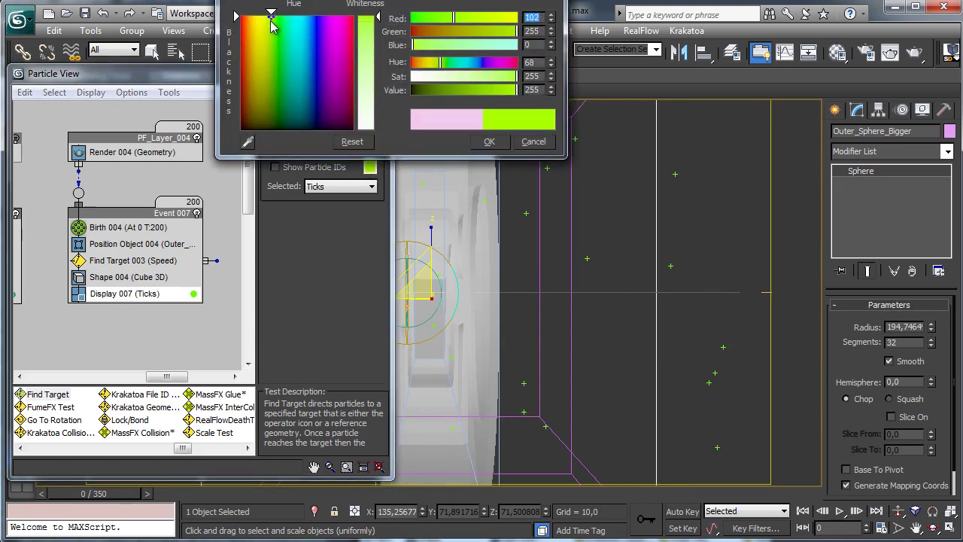
pyautogui.moveTo(269, 22); pyautogui.dragTo(261, 12)
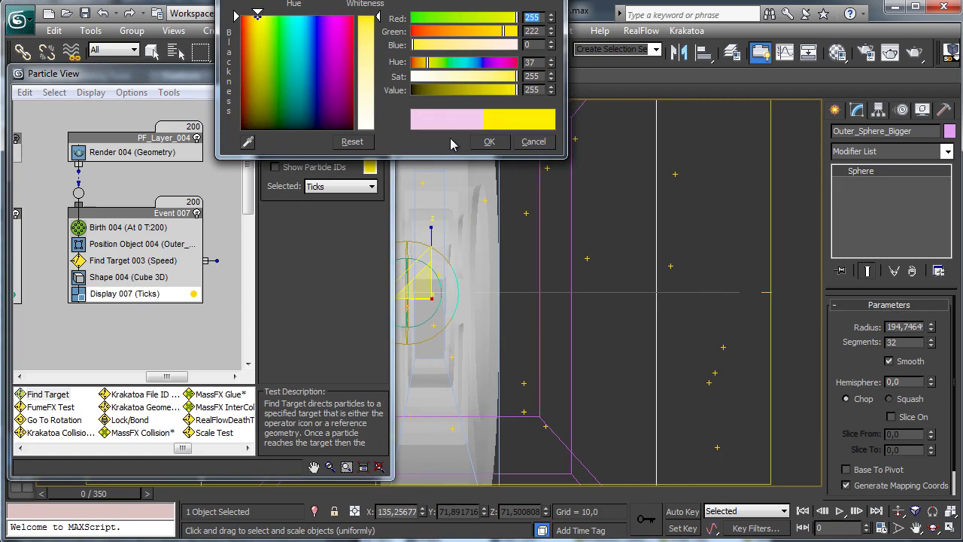
pyautogui.click(489, 142)
# - Set Find Target 003's cruise speed to 20 and variation to 10, and scrub the timeline to preview the motion
pyautogui.click(154, 262)
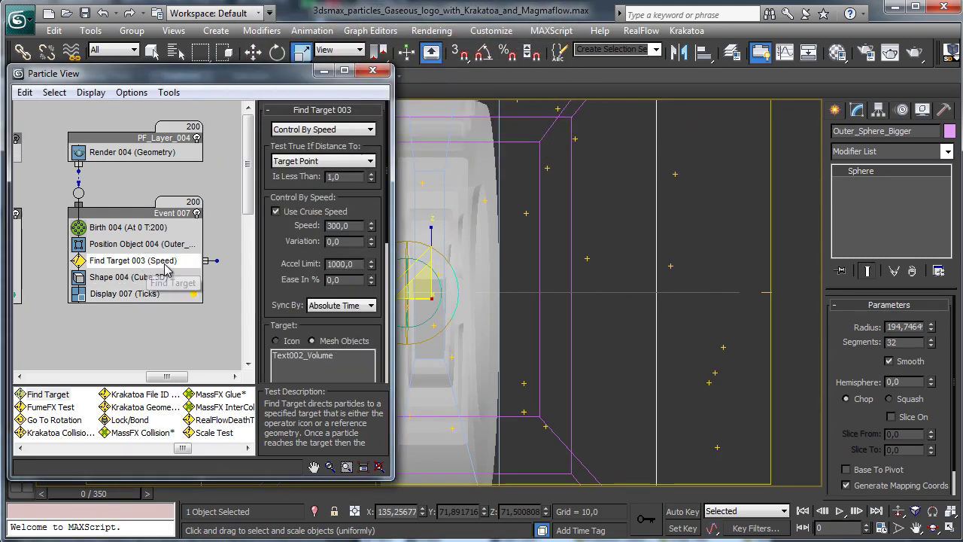
pyautogui.doubleClick(350, 225)
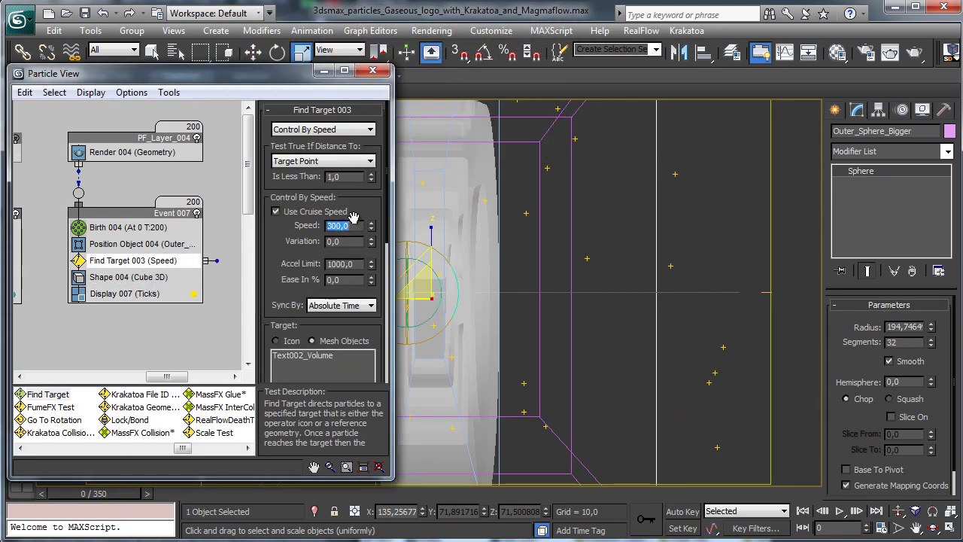
pyautogui.write('20')
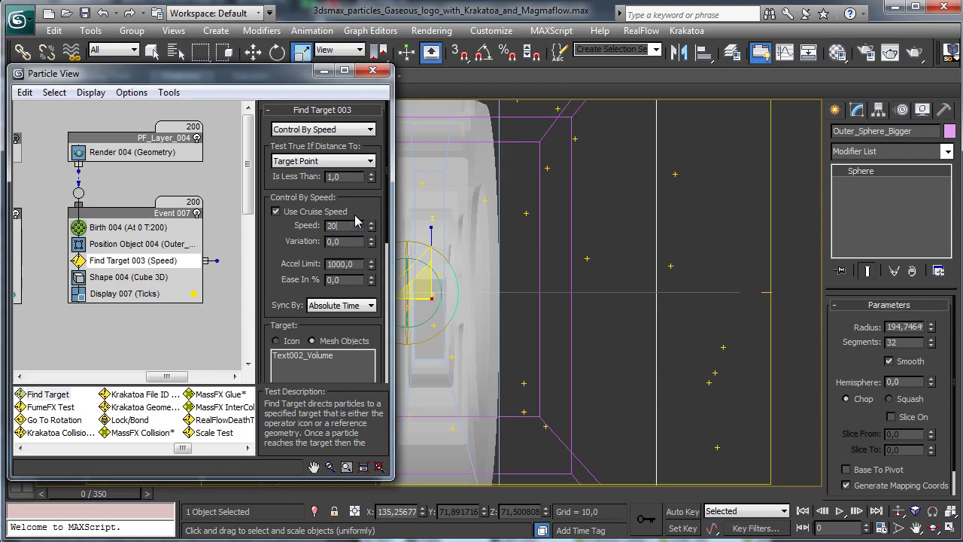
pyautogui.press('Return')
pyautogui.moveTo(113, 493); pyautogui.dragTo(32, 478)
pyautogui.press('r')
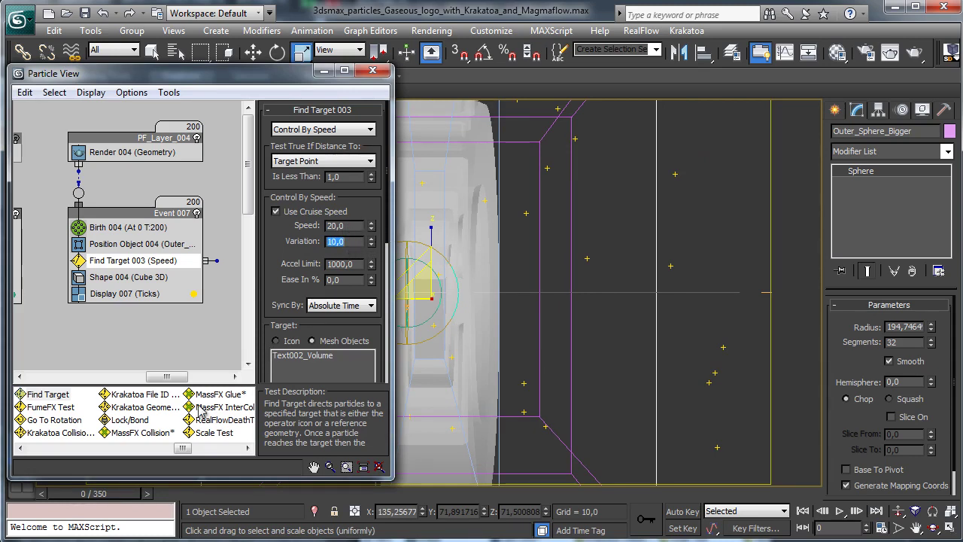
pyautogui.moveTo(143, 493); pyautogui.dragTo(113, 489)
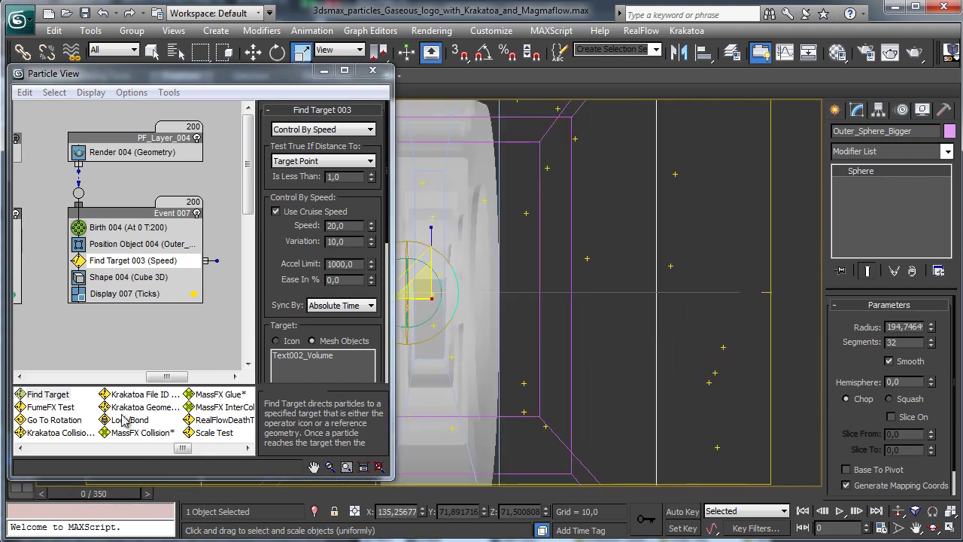
# - Set Find Target 003's acceleration limit to 4 and scrub through the animation to frame 350 and back to 0
pyautogui.doubleClick(355, 265)
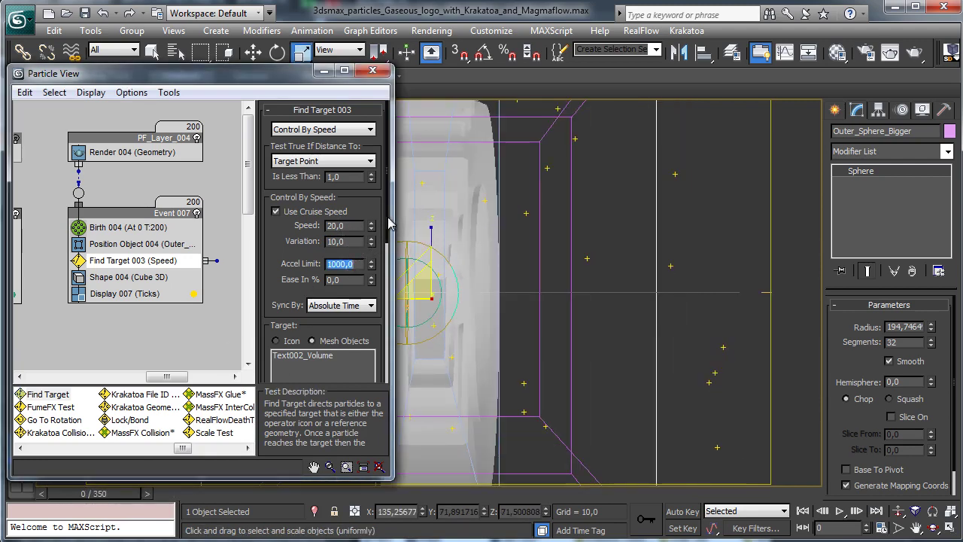
pyautogui.write('4')
pyautogui.press('Return')
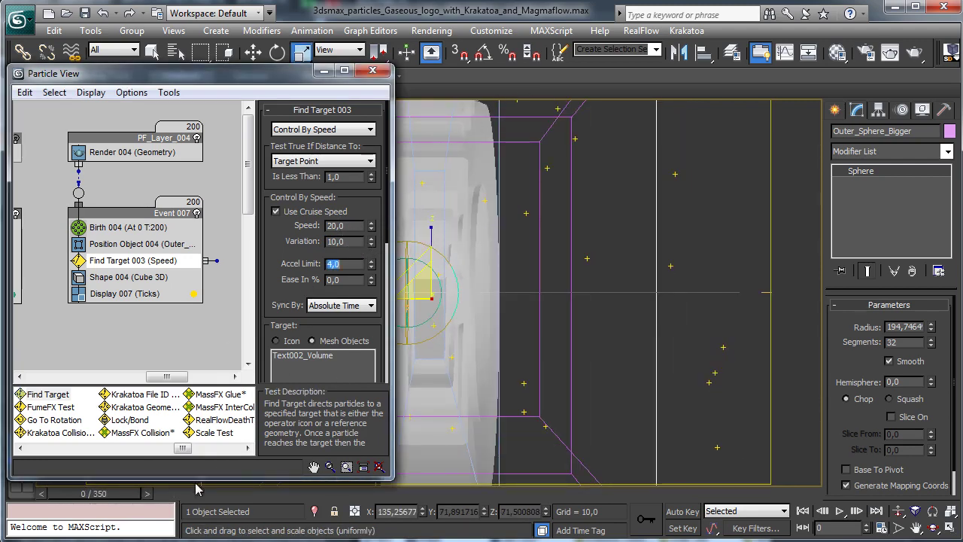
pyautogui.moveTo(143, 493); pyautogui.dragTo(723, 431)
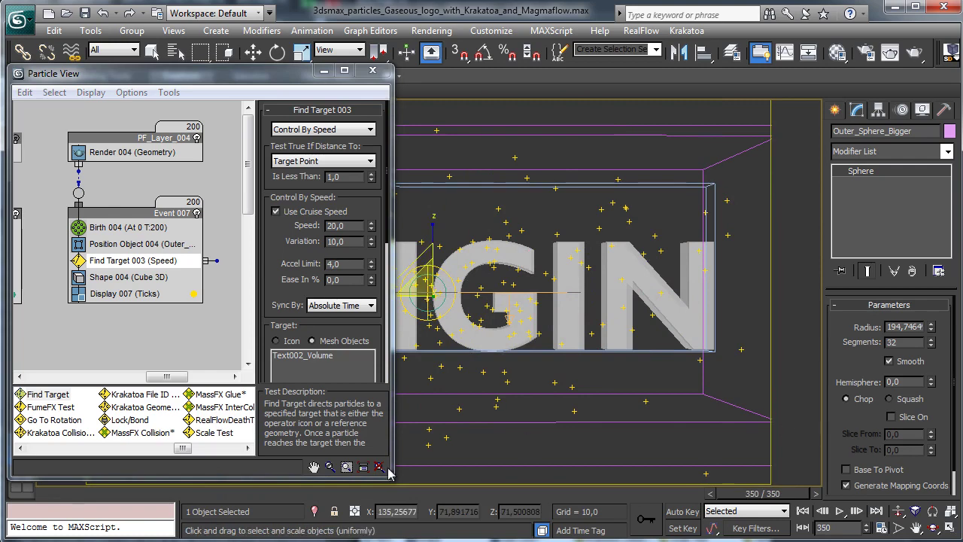
pyautogui.click(250, 493)
pyautogui.moveTo(251, 493); pyautogui.dragTo(63, 474)
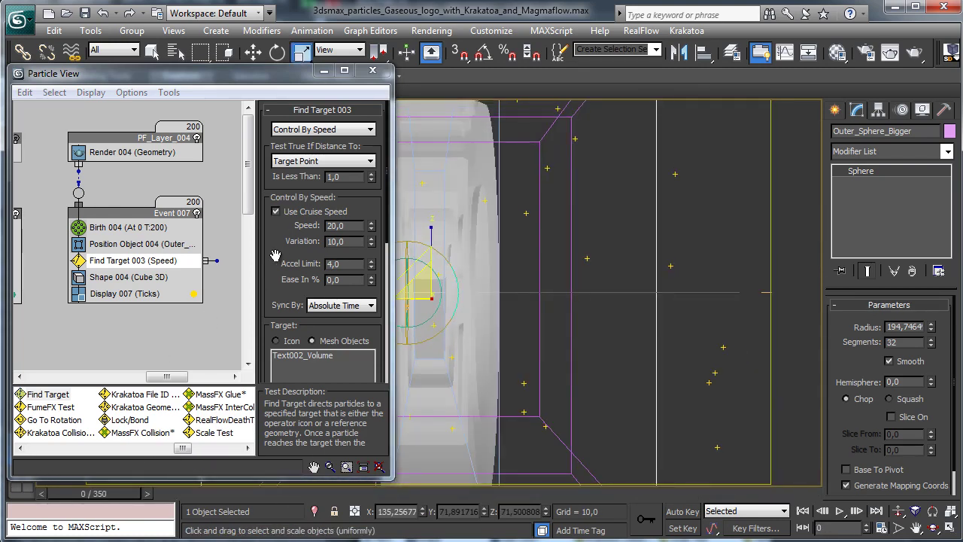
# - Set Find Target 003's target point to Closest Surface and preview the particle motion on the timeline
pyautogui.scroll(-5, 275, 256)
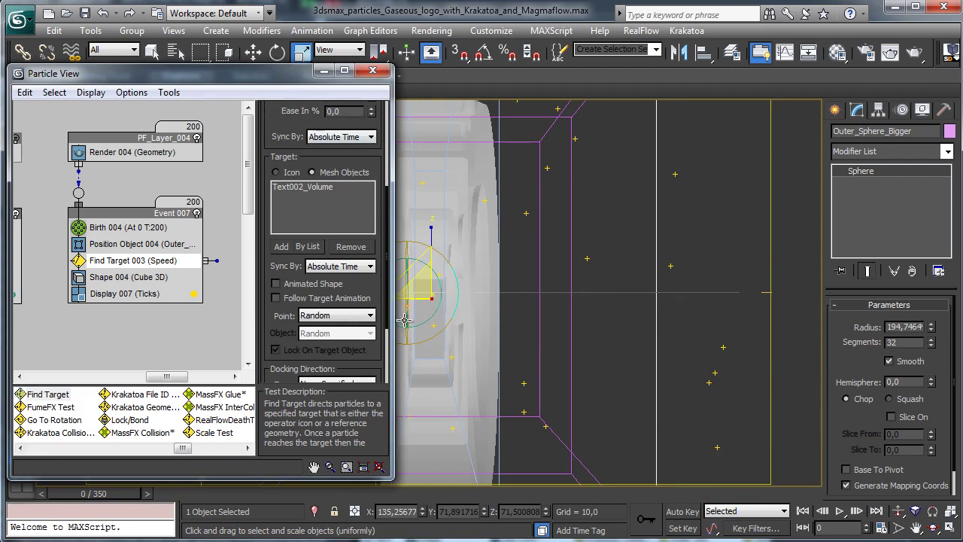
pyautogui.click(347, 319)
pyautogui.click(343, 339)
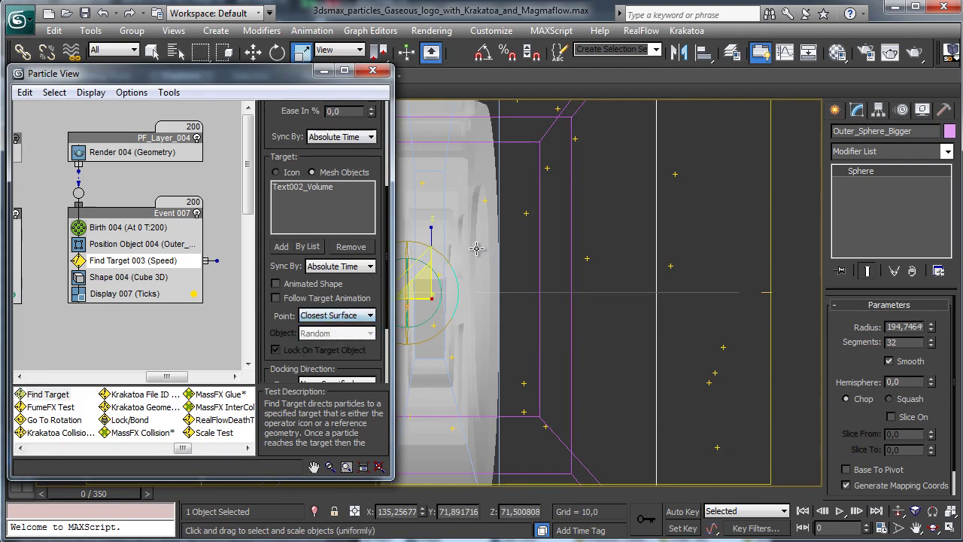
pyautogui.moveTo(125, 494); pyautogui.dragTo(138, 428)
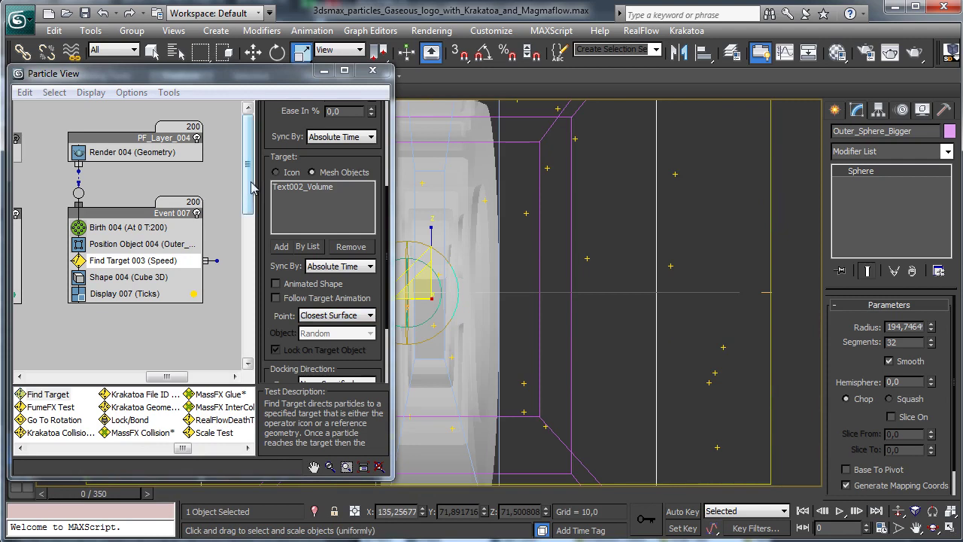
# - Copy the Lock/Bond 002 test from Event 005
pyautogui.scroll(-2, 247, 188)
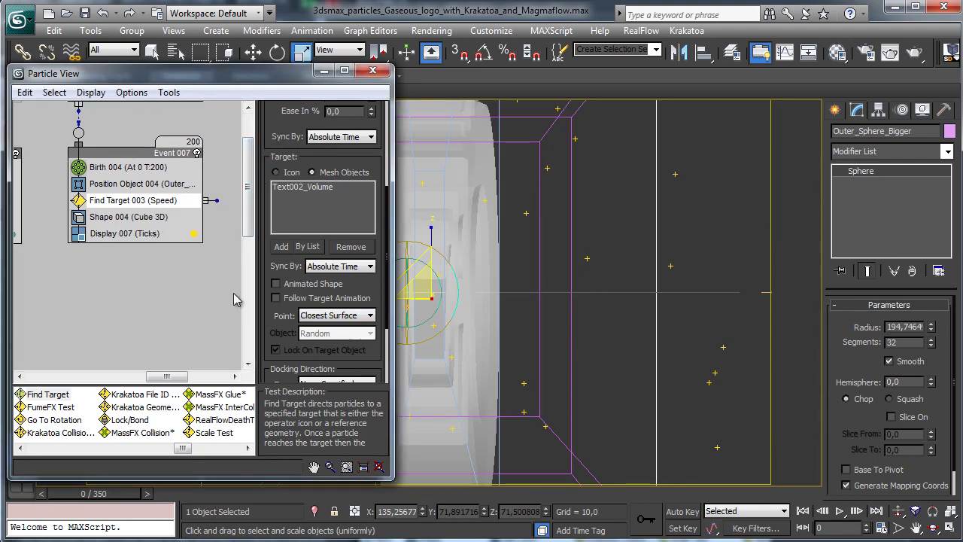
pyautogui.moveTo(169, 376); pyautogui.dragTo(101, 376)
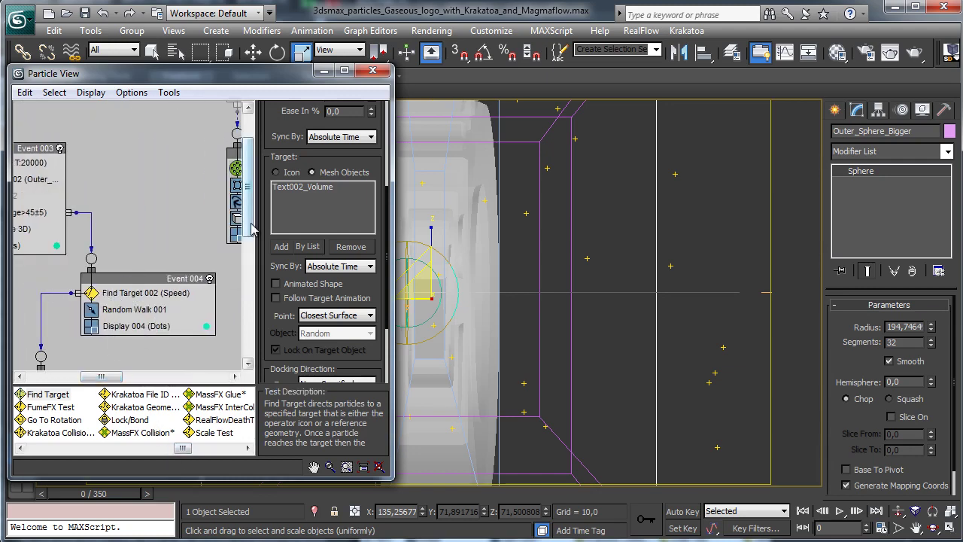
pyautogui.moveTo(252, 228); pyautogui.dragTo(252, 254)
pyautogui.click(73, 325)
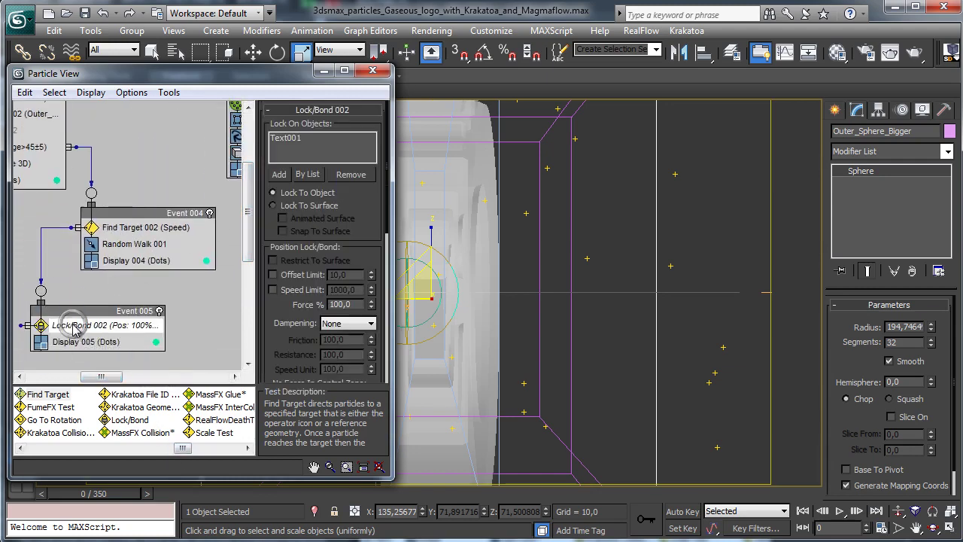
pyautogui.rightClick(74, 328)
pyautogui.click(105, 443)
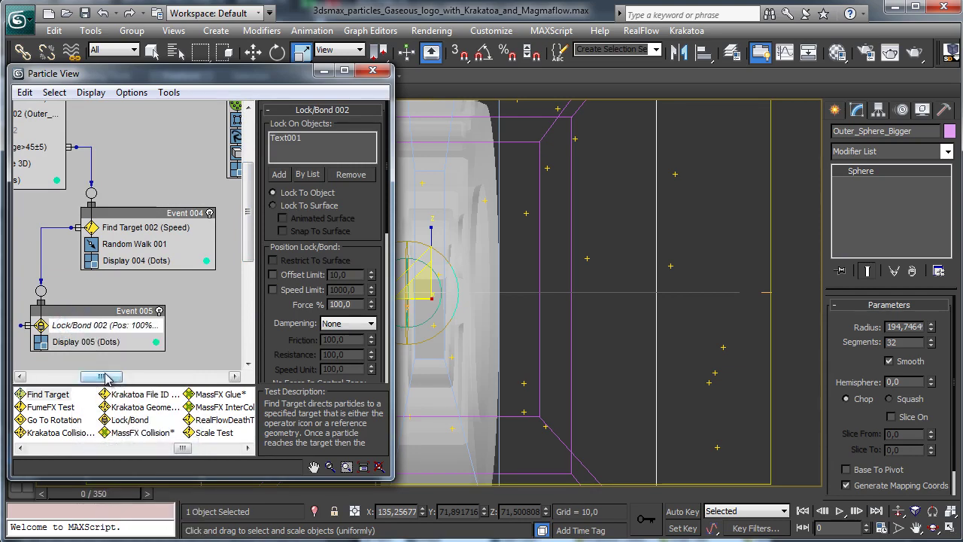
# - Paste the copied Lock/Bond as an instance in a new event beside Event 007, wire Find Target 003's output to it, and reposition it
pyautogui.moveTo(105, 376); pyautogui.dragTo(185, 379)
pyautogui.scroll(2, 240, 258)
pyautogui.rightClick(145, 248)
pyautogui.click(184, 271)
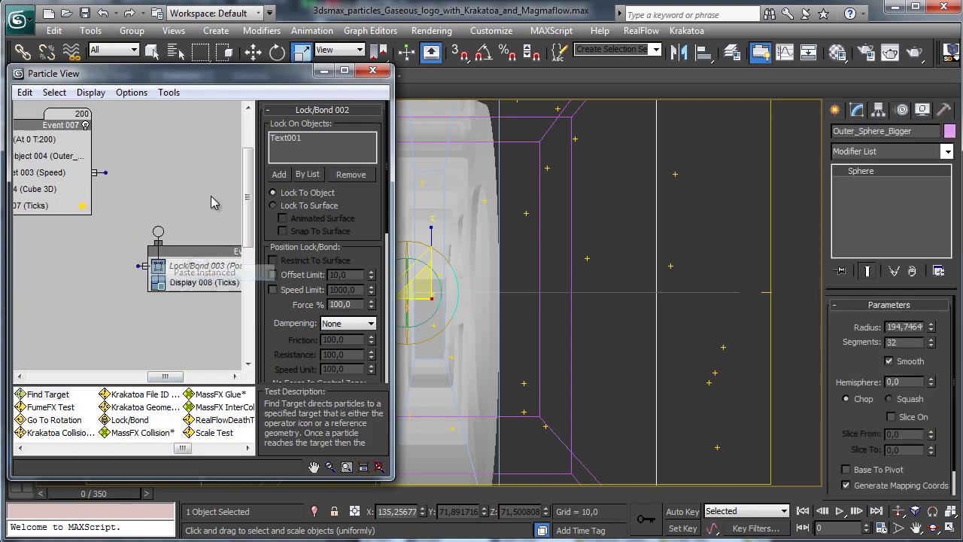
pyautogui.moveTo(105, 172); pyautogui.dragTo(159, 233)
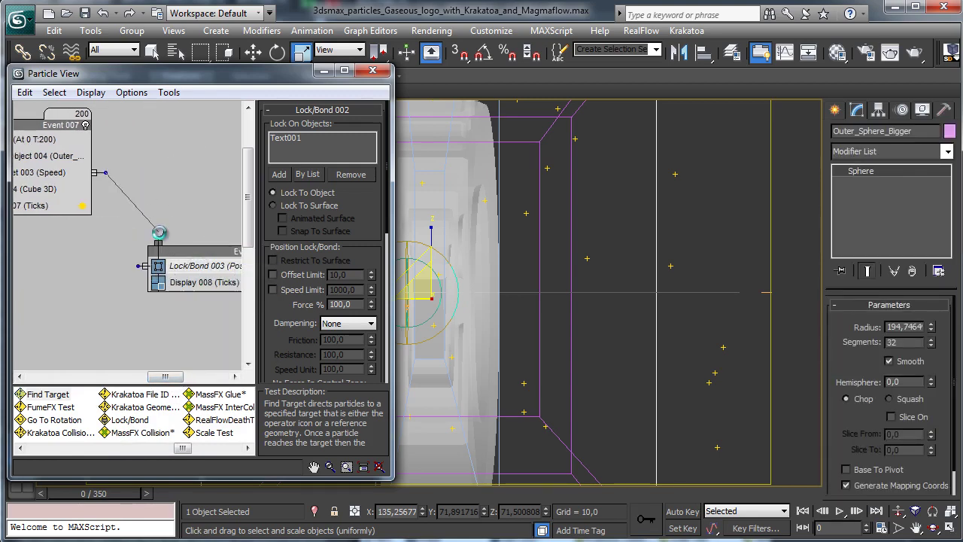
pyautogui.moveTo(229, 271); pyautogui.dragTo(211, 240)
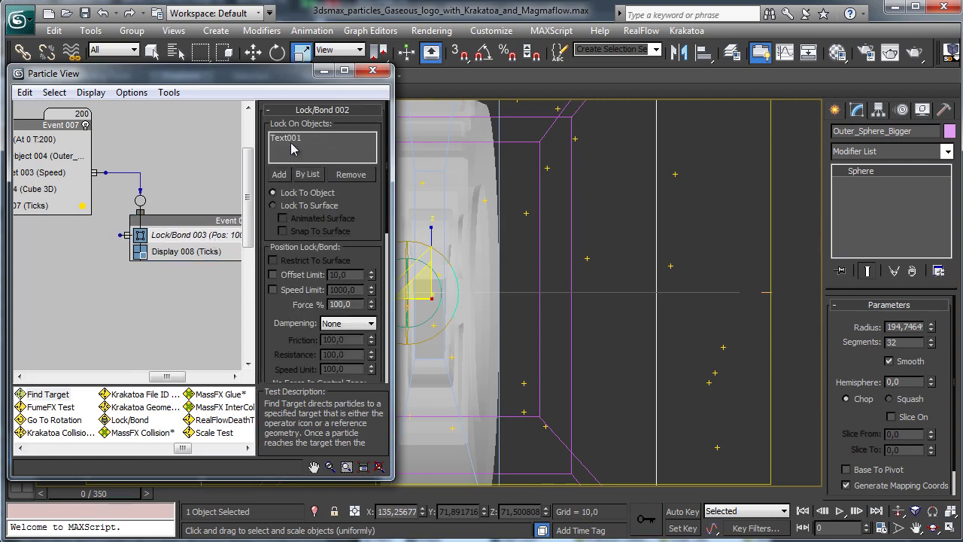
# - Add a Spawn test to Event 007 directly below Find Target 003
pyautogui.moveTo(113, 499); pyautogui.dragTo(124, 341)
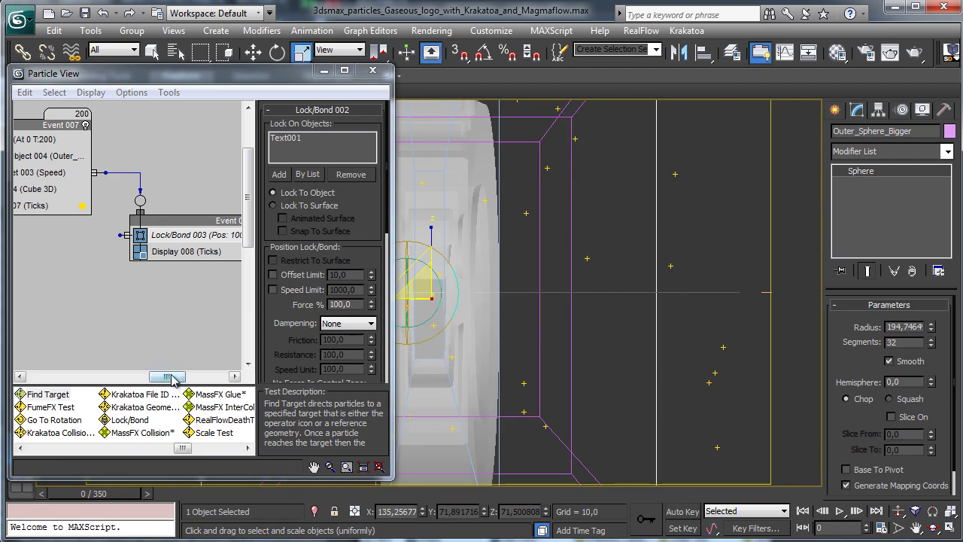
pyautogui.moveTo(170, 376); pyautogui.dragTo(143, 377)
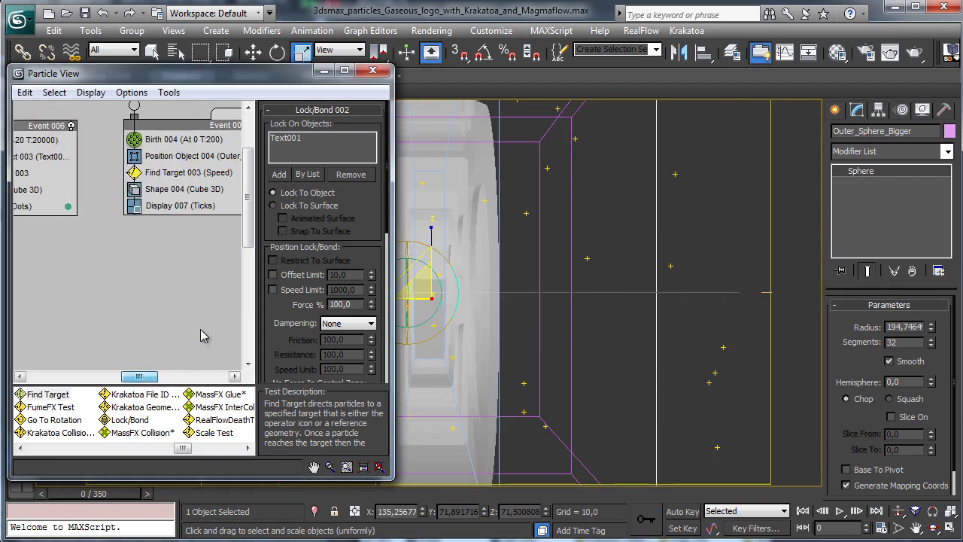
pyautogui.moveTo(249, 194); pyautogui.dragTo(247, 164)
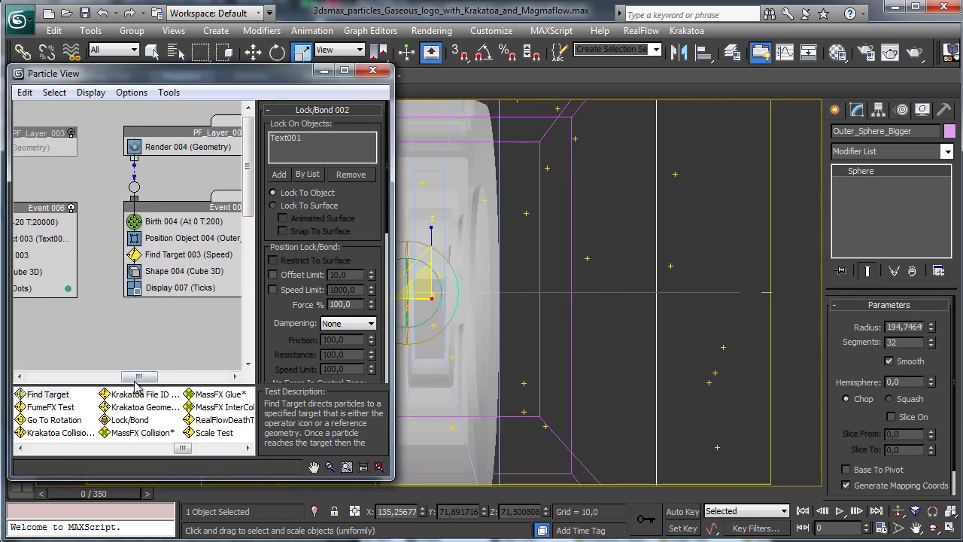
pyautogui.moveTo(139, 378)
pyautogui.mouseDown()
pyautogui.moveTo(153, 378)
pyautogui.moveTo(142, 378)
pyautogui.mouseUp()
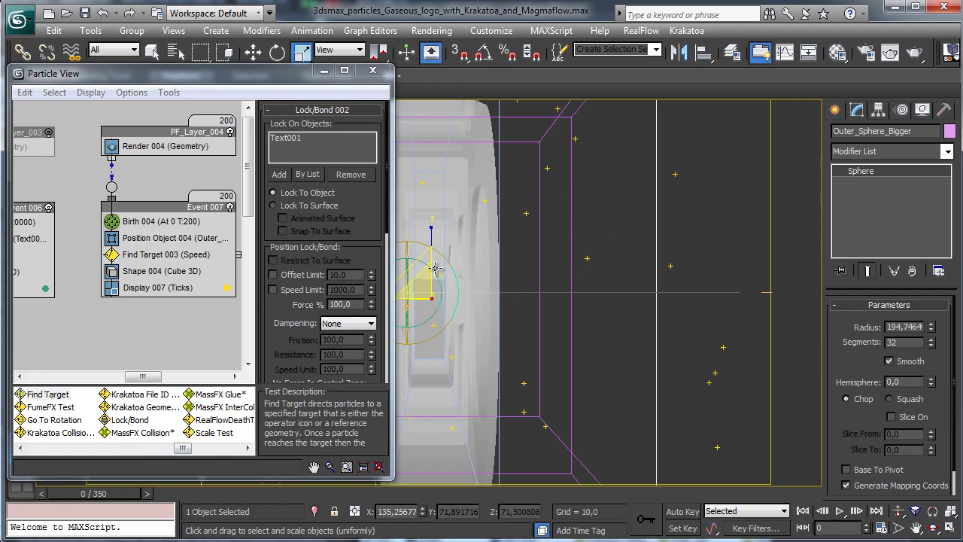
pyautogui.moveTo(184, 453); pyautogui.dragTo(195, 453)
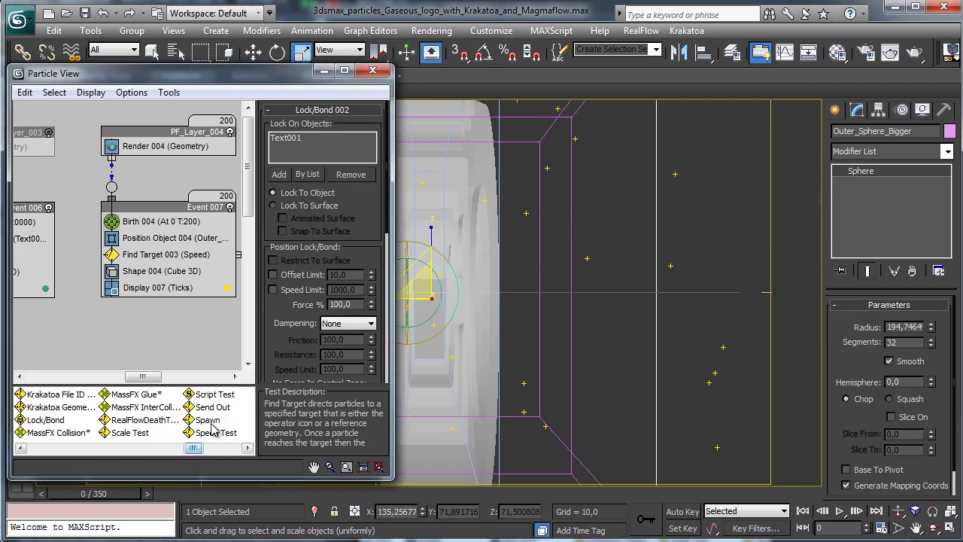
pyautogui.moveTo(208, 420); pyautogui.dragTo(185, 275)
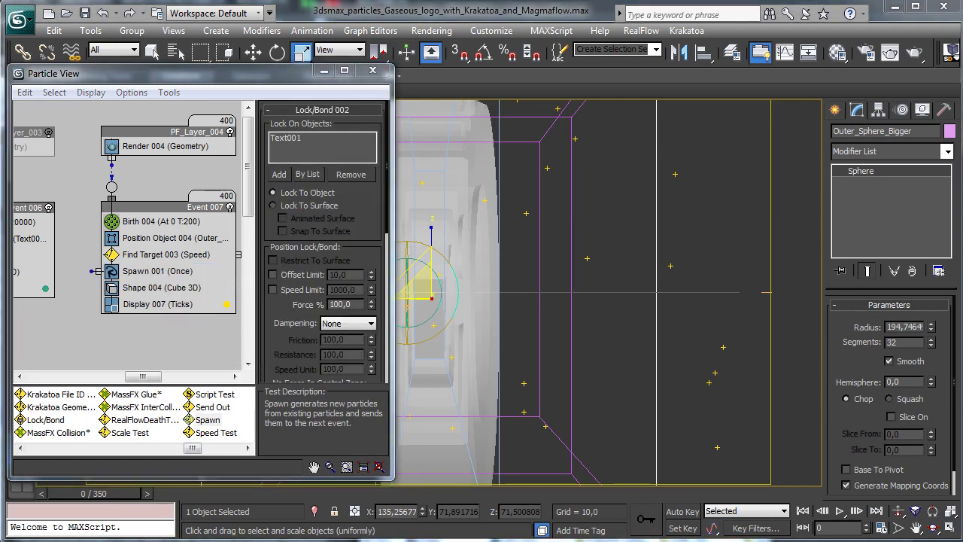
# - Create a new event with a Display operator below Event 007, wire Spawn 001's output to it, and reposition it
pyautogui.moveTo(143, 496); pyautogui.dragTo(113, 450)
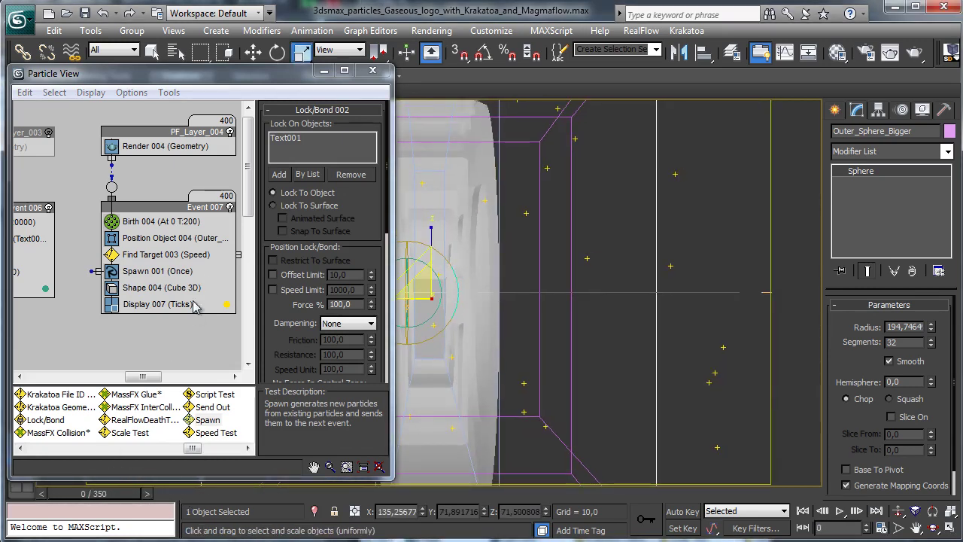
pyautogui.click(214, 447)
pyautogui.moveTo(116, 434); pyautogui.dragTo(60, 351)
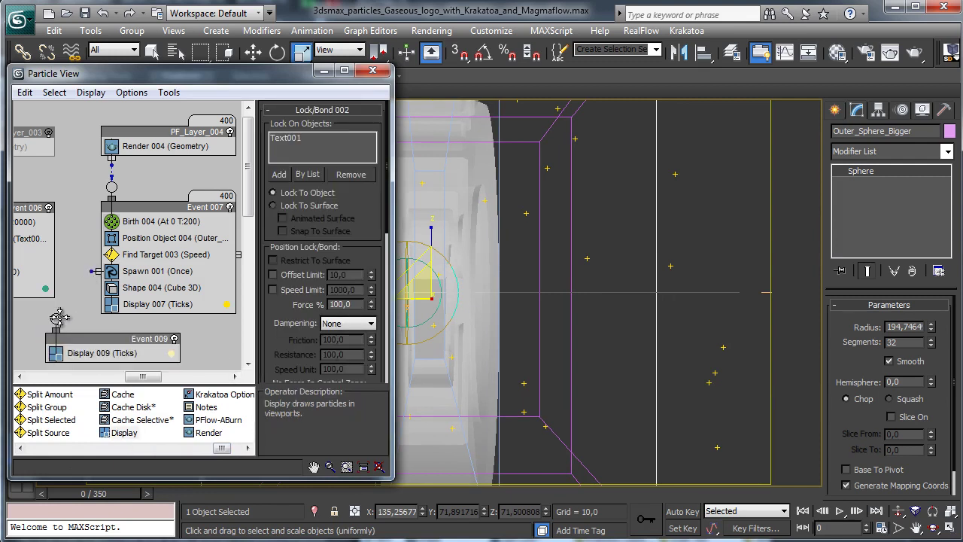
pyautogui.click(177, 362)
pyautogui.moveTo(89, 271); pyautogui.dragTo(56, 318)
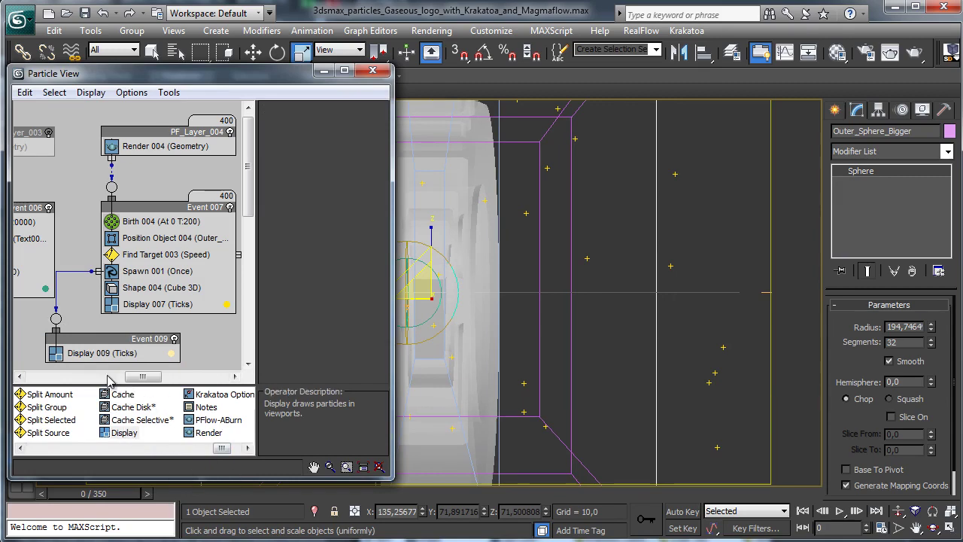
pyautogui.moveTo(83, 495)
pyautogui.mouseDown()
pyautogui.moveTo(179, 501)
pyautogui.moveTo(151, 497)
pyautogui.moveTo(204, 492)
pyautogui.moveTo(198, 489)
pyautogui.moveTo(290, 459)
pyautogui.moveTo(75, 492)
pyautogui.mouseUp()
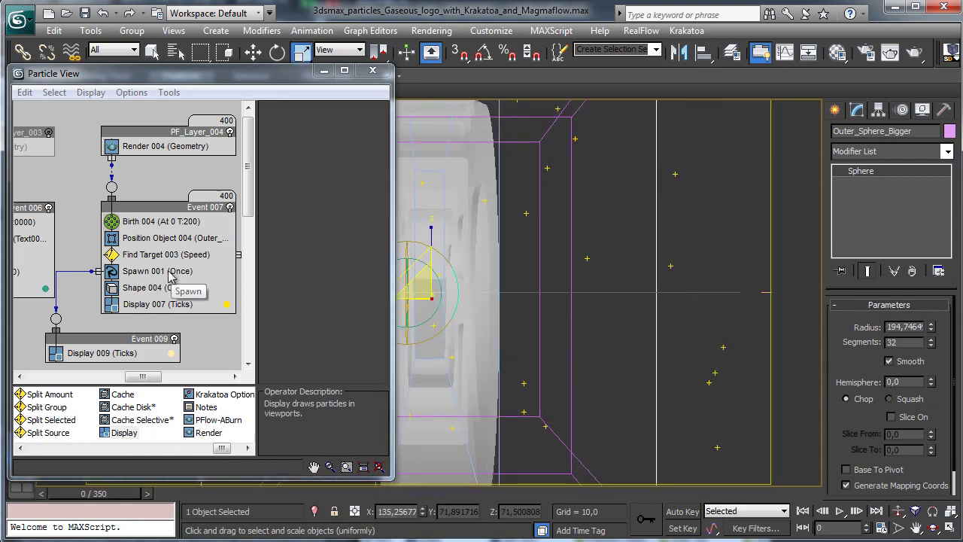
pyautogui.moveTo(83, 341); pyautogui.dragTo(99, 360)
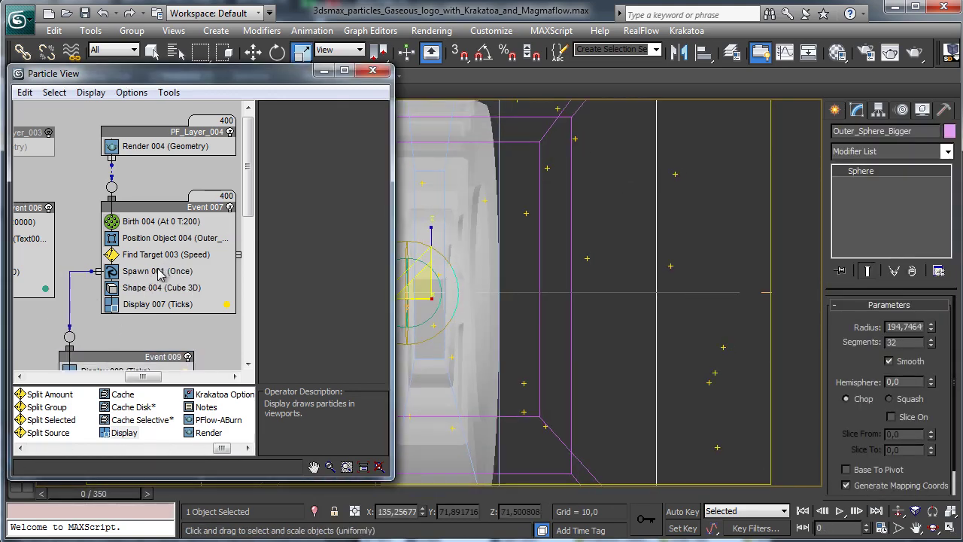
# - Set Spawn 001 to spawn By Travel Distance and preview the spawned particles on the timeline, returning to frame 0
pyautogui.click(157, 272)
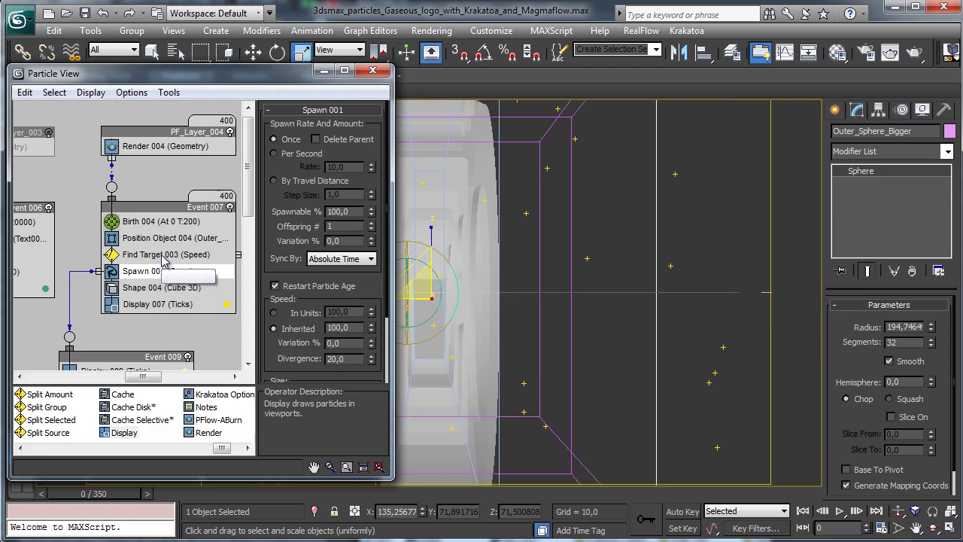
pyautogui.click(293, 182)
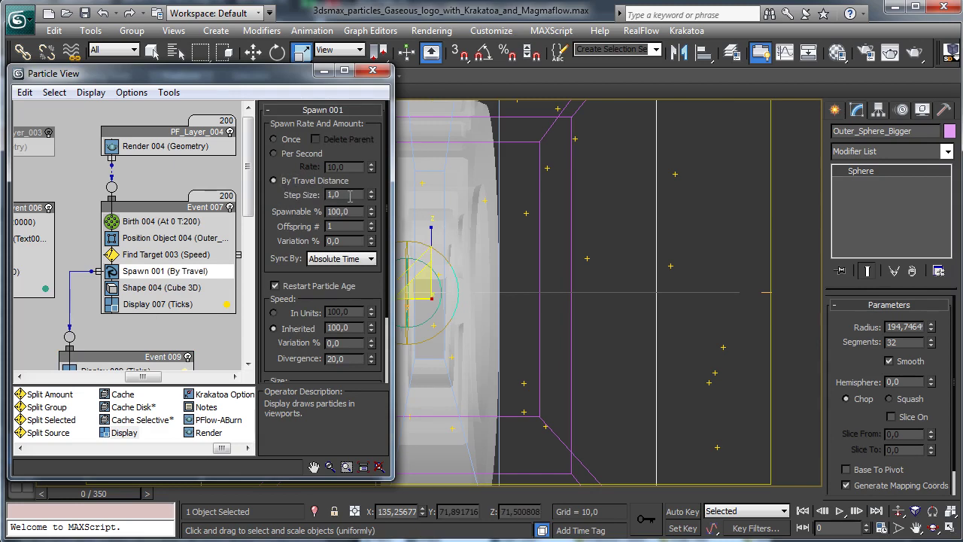
pyautogui.moveTo(106, 500); pyautogui.dragTo(341, 452)
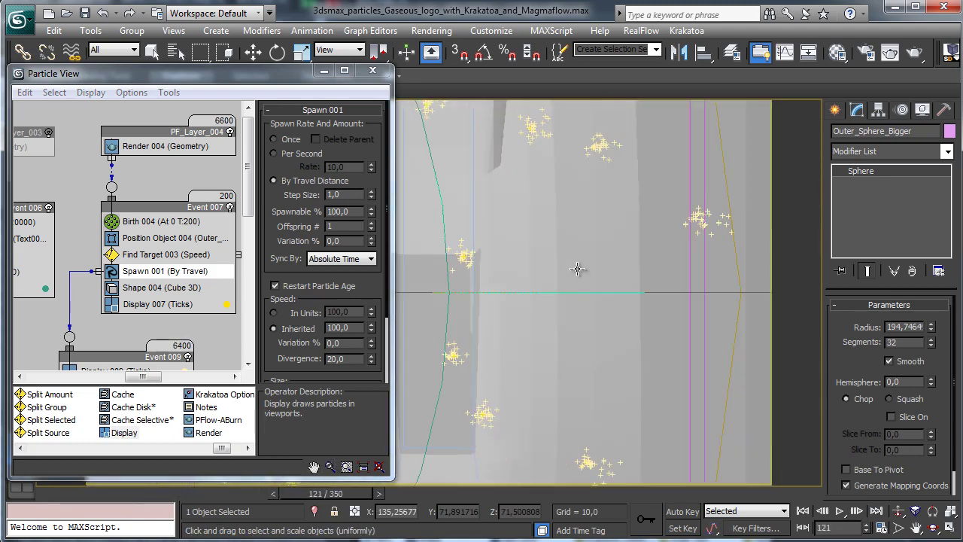
pyautogui.moveTo(69, 496); pyautogui.dragTo(24, 493)
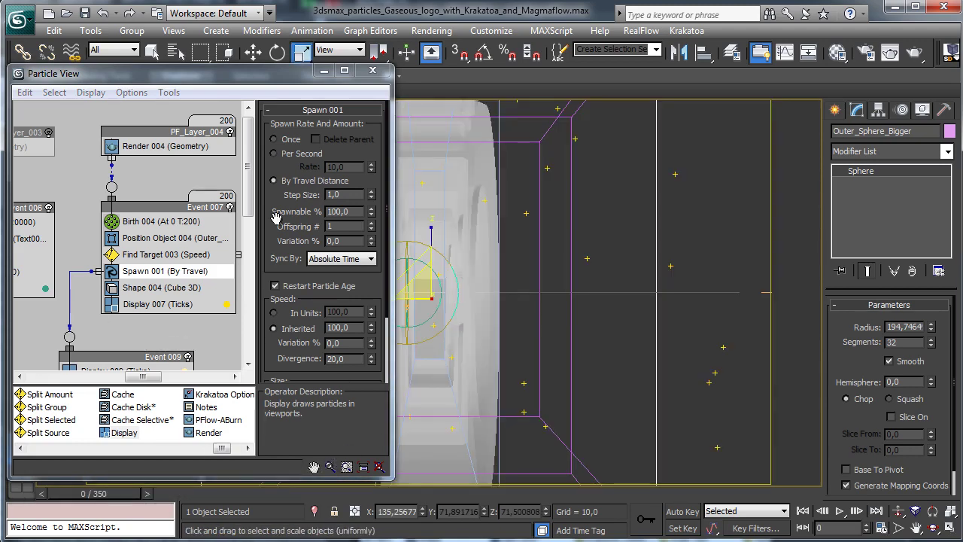
# - Set Spawn 001's step size to 0,5 and inherited speed to 70, and preview the animation up to frame 295
pyautogui.doubleClick(335, 195)
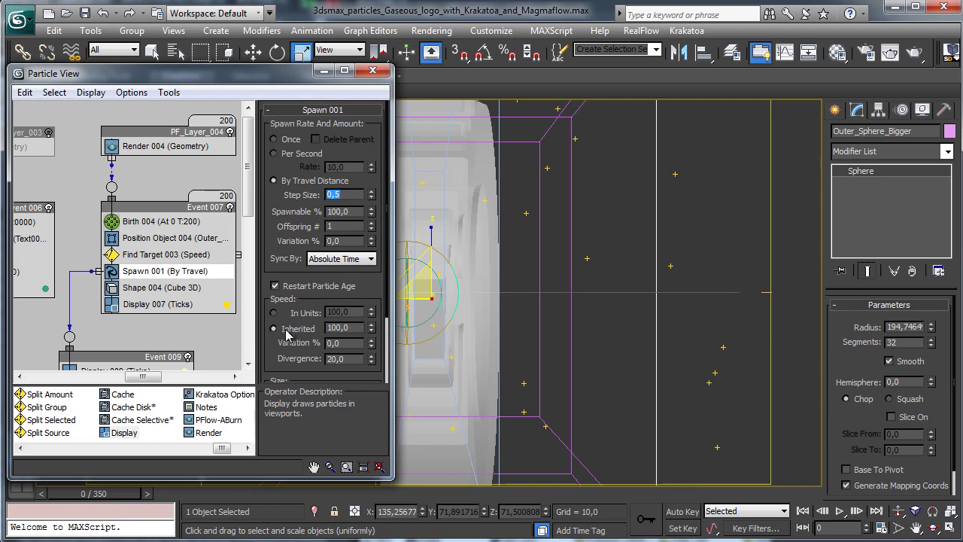
pyautogui.scroll(-2, 370, 285)
pyautogui.doubleClick(359, 269)
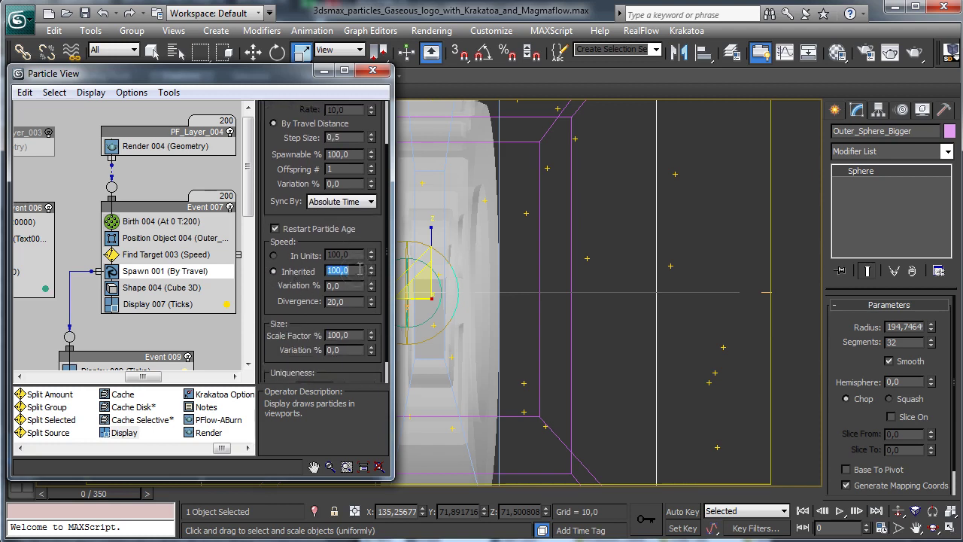
pyautogui.write('7')
pyautogui.moveTo(125, 497); pyautogui.dragTo(700, 444)
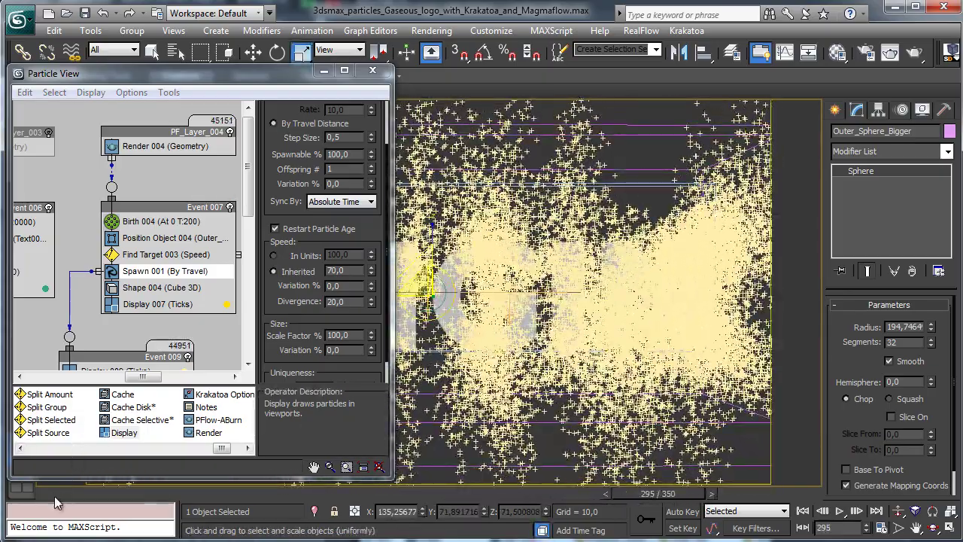
pyautogui.click(56, 495)
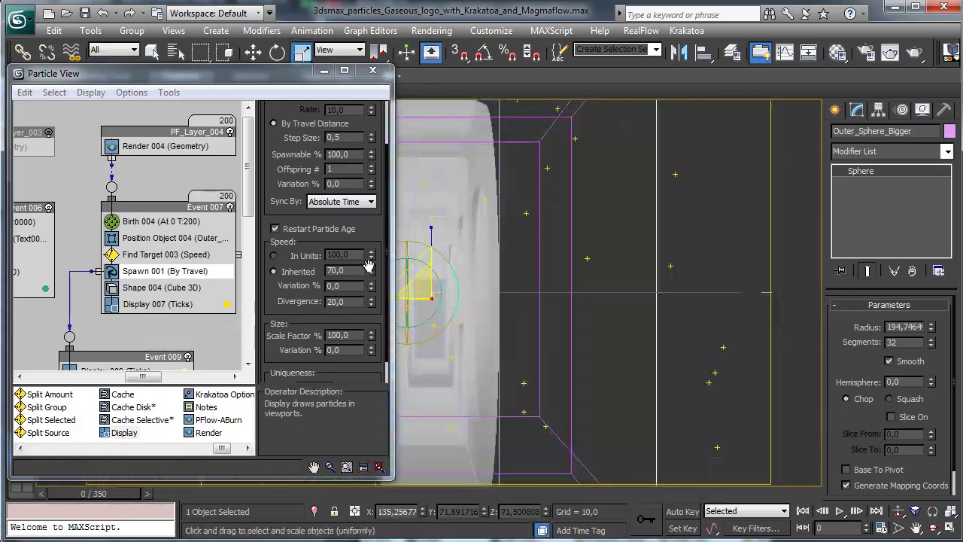
# - Set Spawn 001's speed variation to 45% and divergence to 0, previewing the particle trails on the timeline
pyautogui.click(335, 286)
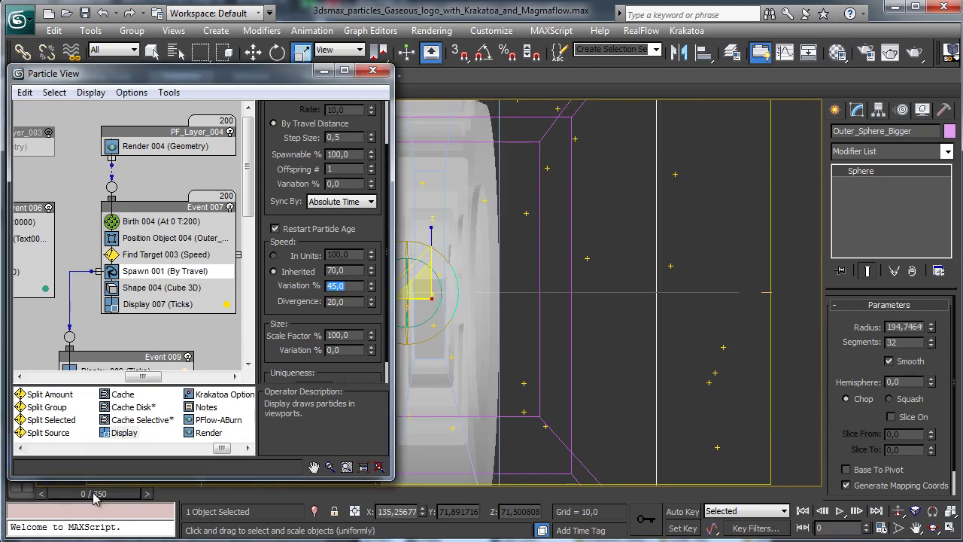
pyautogui.moveTo(95, 493); pyautogui.dragTo(509, 449)
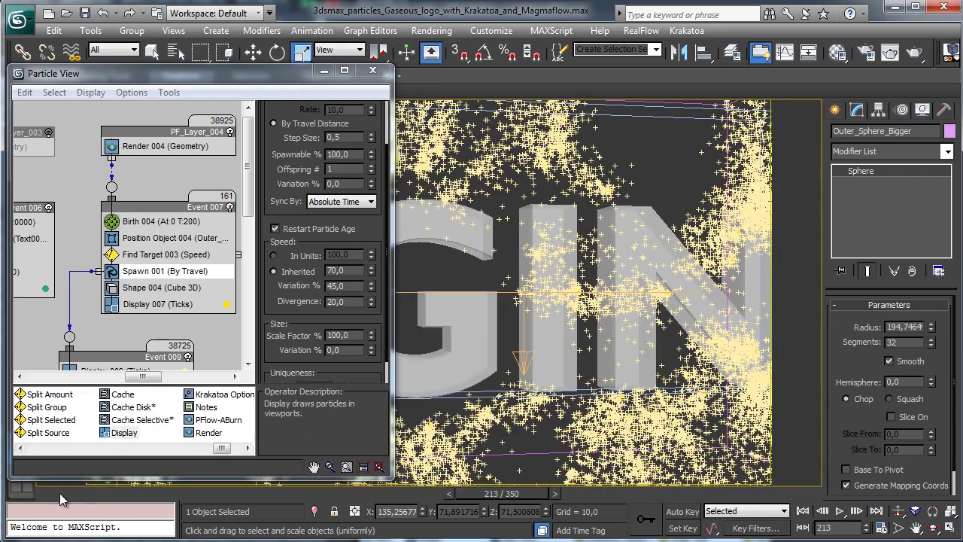
pyautogui.click(61, 500)
pyautogui.doubleClick(337, 301)
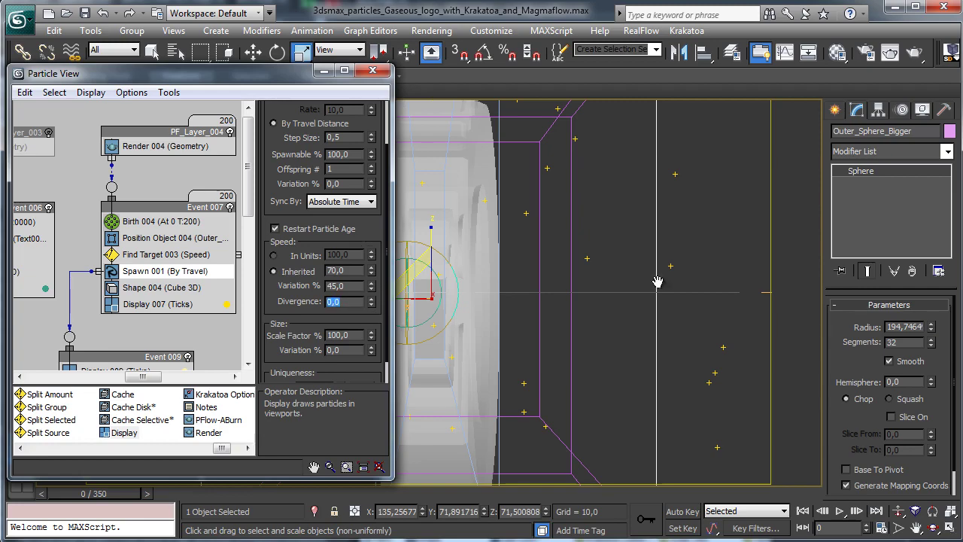
pyautogui.moveTo(119, 495); pyautogui.dragTo(16, 494)
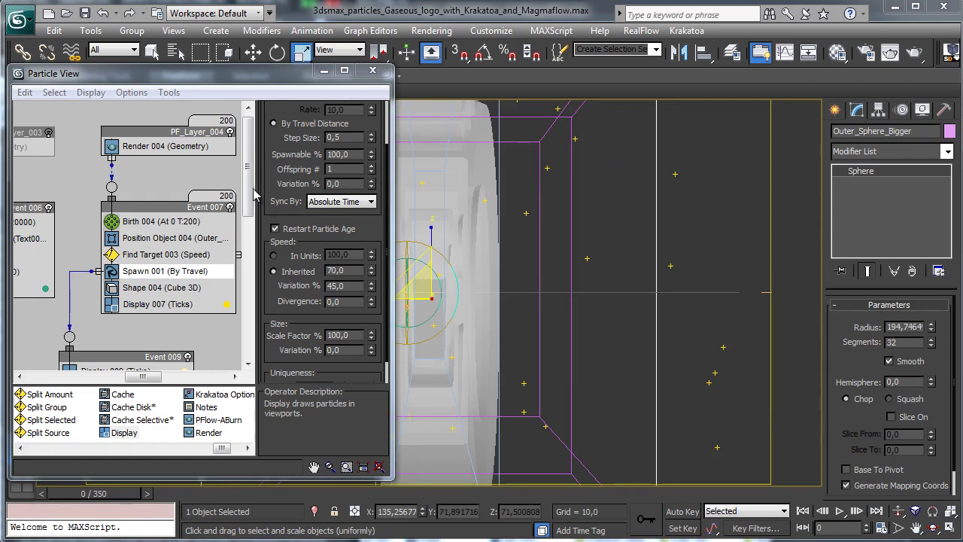
# - Add a Random Walk operator above Display 009 in Event 009 and preview its effect up to frame 195
pyautogui.scroll(-5, 148, 357)
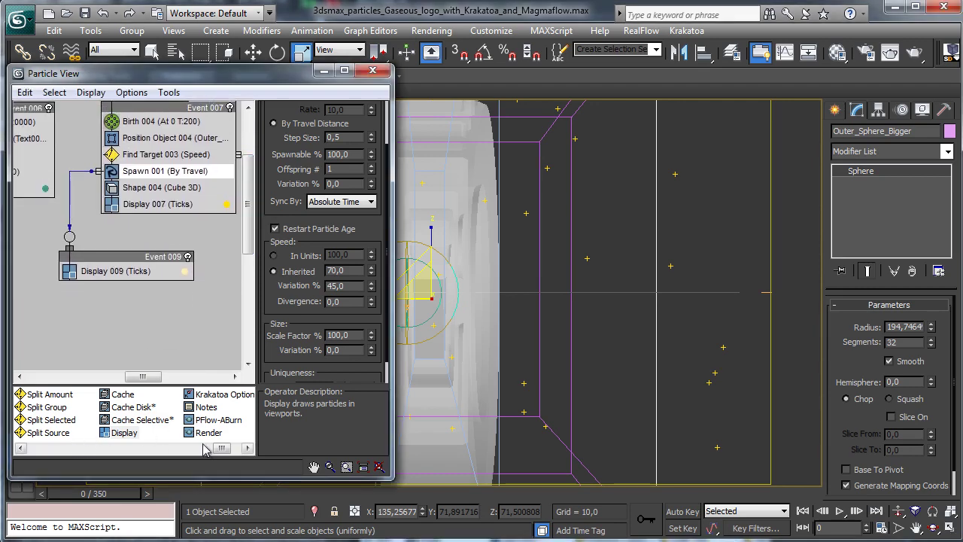
pyautogui.moveTo(221, 447); pyautogui.dragTo(115, 442)
pyautogui.scroll(-2, 116, 444)
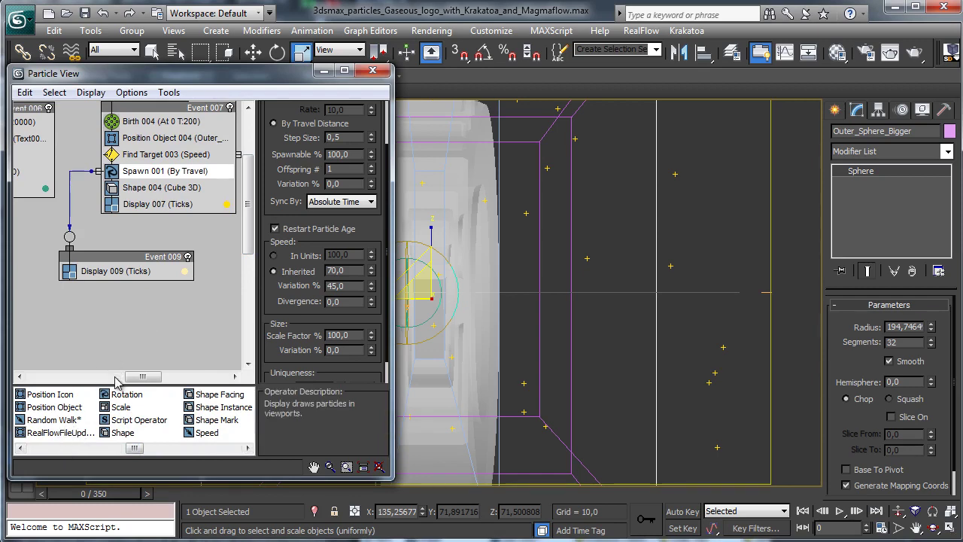
pyautogui.moveTo(54, 419); pyautogui.dragTo(106, 271)
pyautogui.click(113, 271)
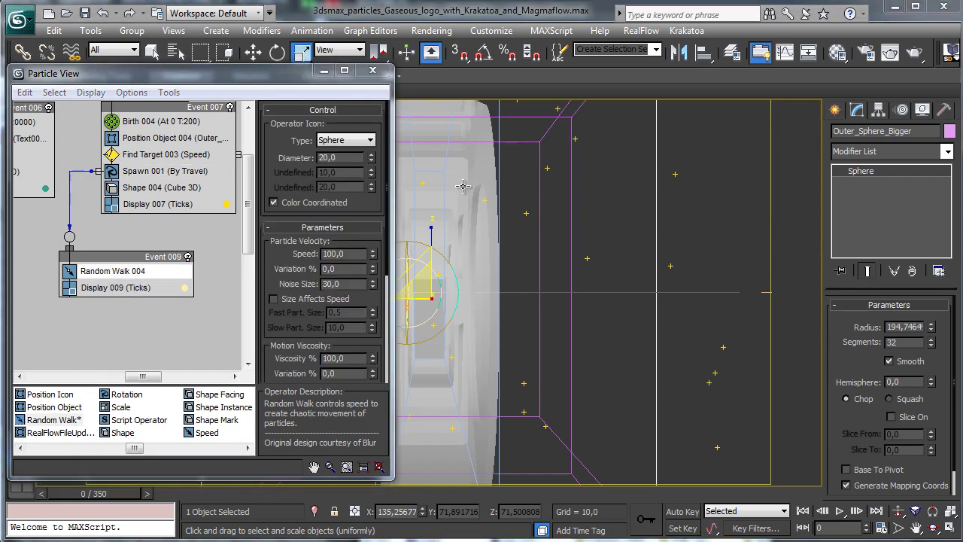
pyautogui.moveTo(114, 494); pyautogui.dragTo(489, 465)
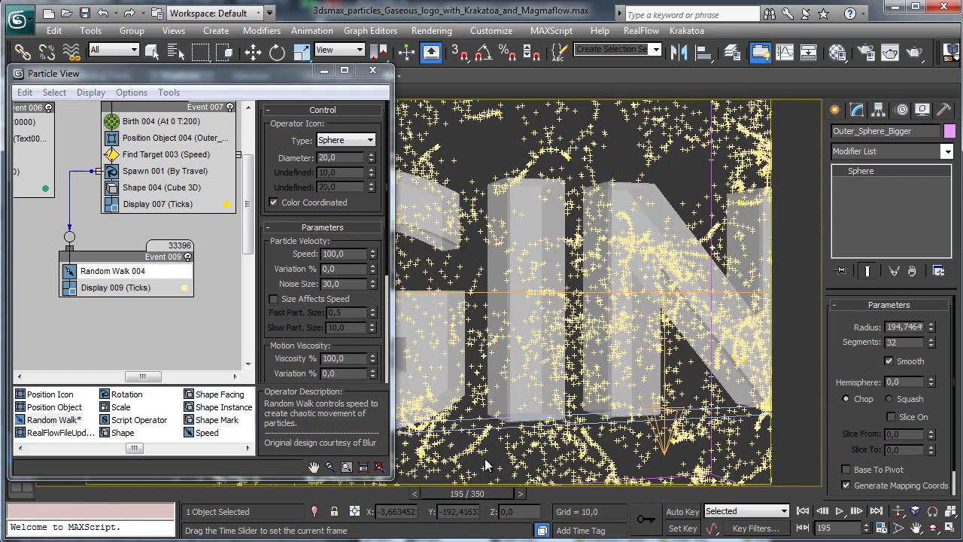
pyautogui.click(55, 492)
# - Set Random Walk 004's speed to 5 and variation to 45%, and preview the motion up to frame 259
pyautogui.doubleClick(349, 255)
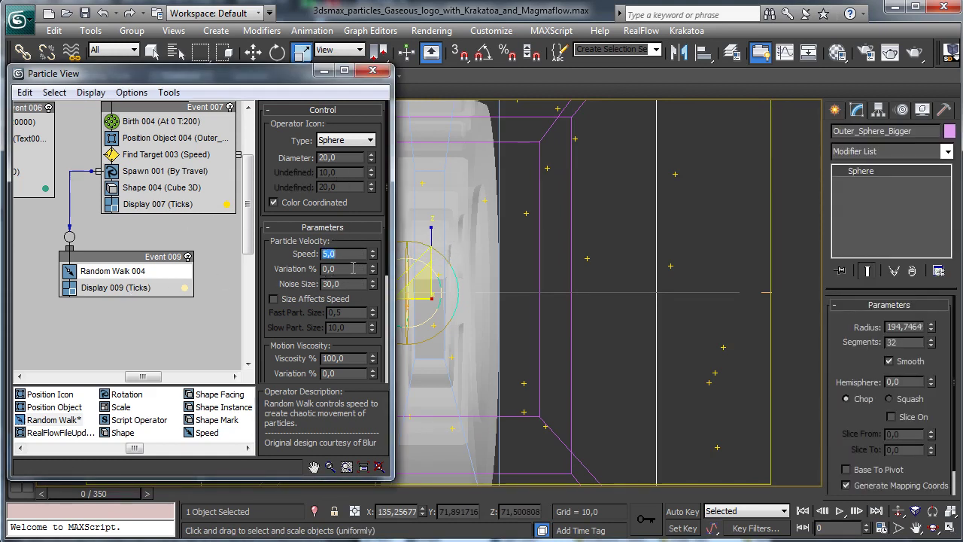
pyautogui.press('Tab')
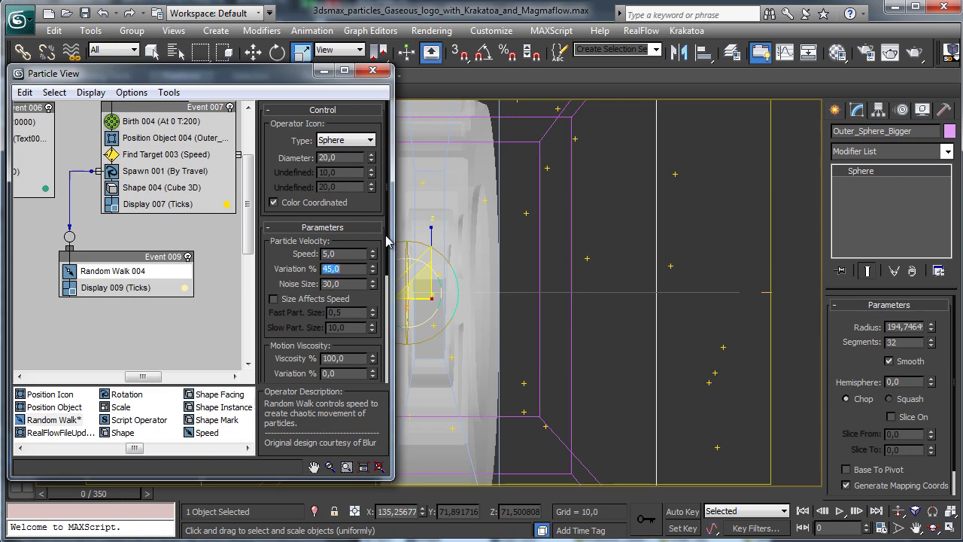
pyautogui.moveTo(108, 494)
pyautogui.mouseDown()
pyautogui.moveTo(394, 493)
pyautogui.moveTo(448, 463)
pyautogui.moveTo(602, 466)
pyautogui.mouseUp()
pyautogui.press('r')
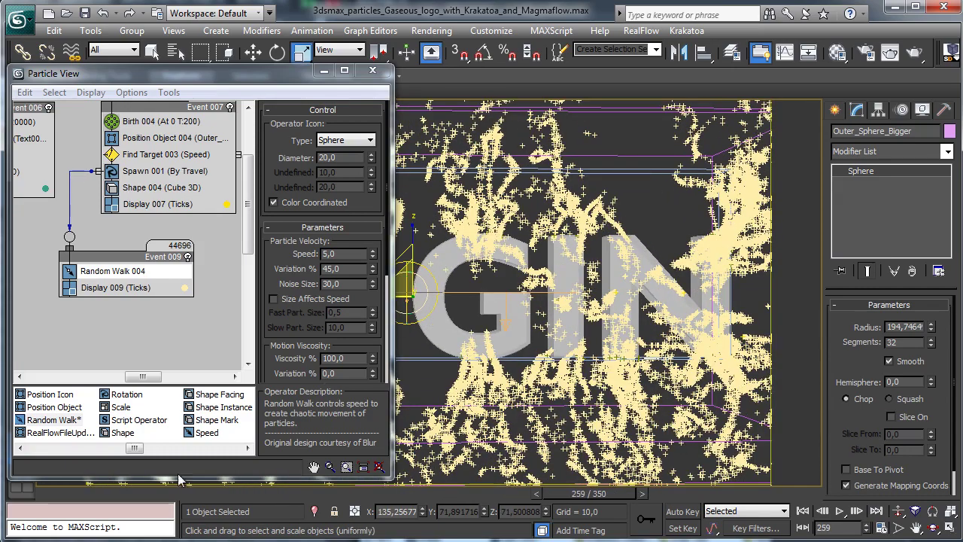
pyautogui.click(76, 493)
# - Set Spawn 001's spawnable percentage to 25 and scrub the animation to frame 316 to check the trails
pyautogui.click(179, 172)
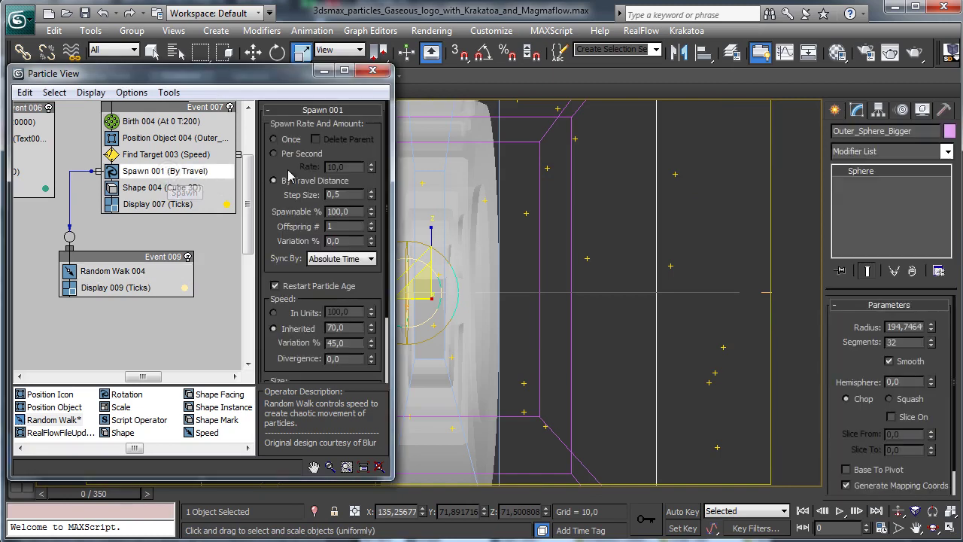
pyautogui.doubleClick(354, 212)
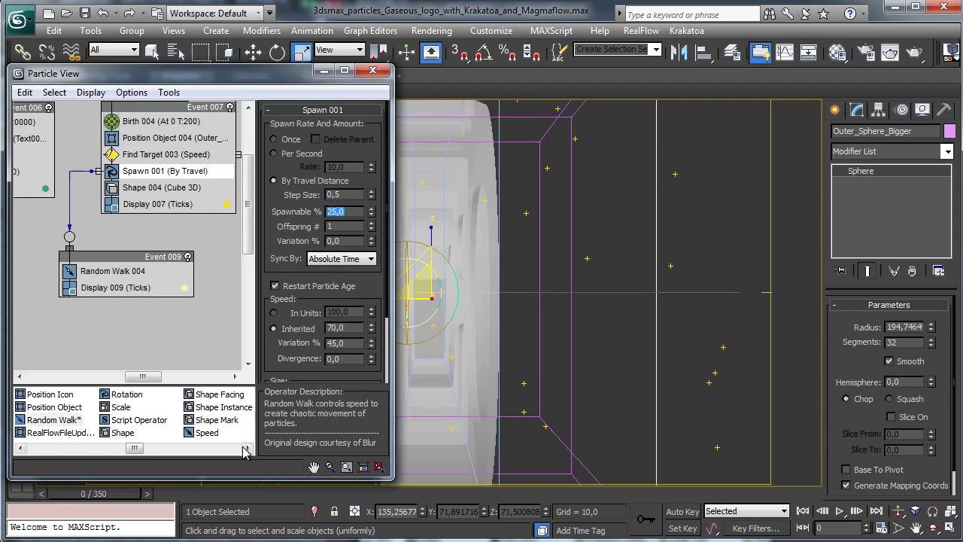
pyautogui.moveTo(136, 493); pyautogui.dragTo(686, 440)
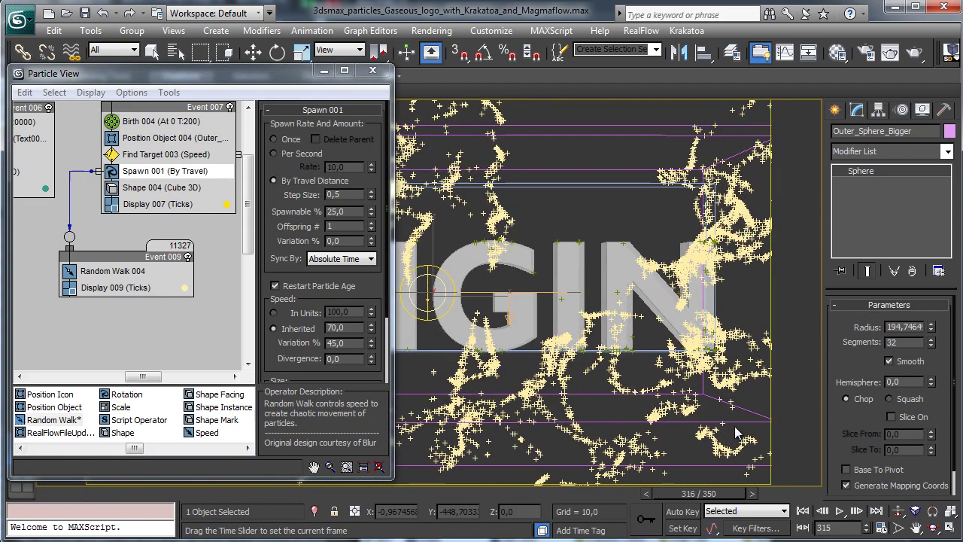
# - Set the noise size of Random Walk 004 in Event 009 to 8 and scrub through the animation to preview it
pyautogui.press('r')
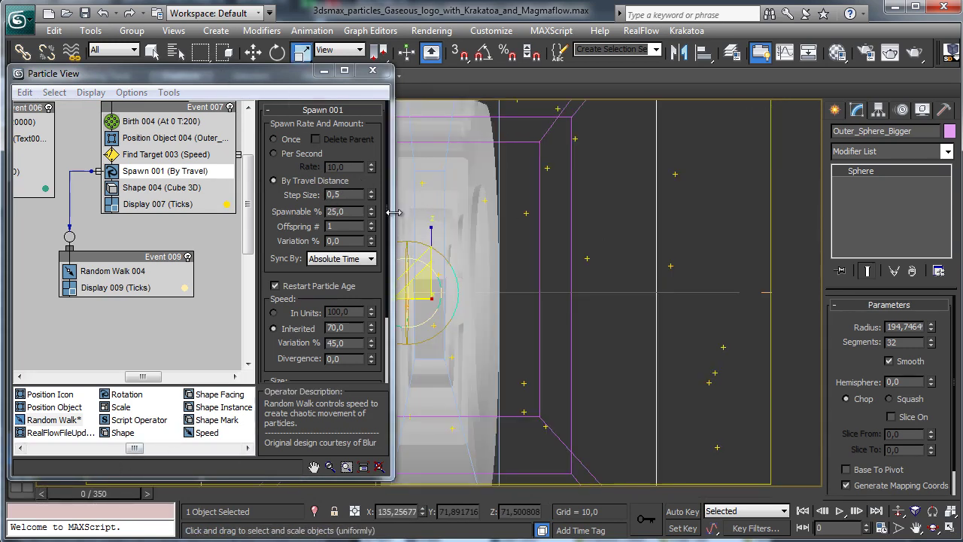
pyautogui.click(113, 272)
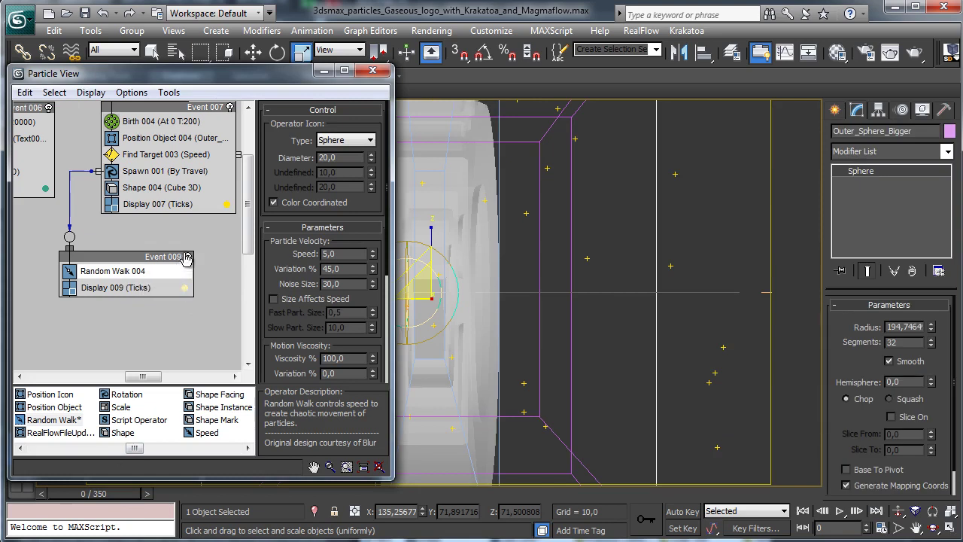
pyautogui.doubleClick(344, 284)
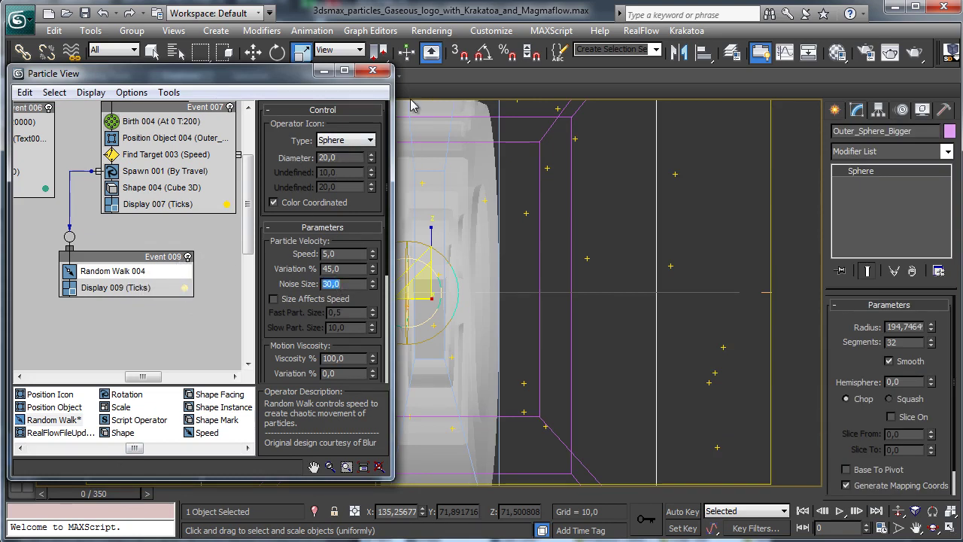
pyautogui.moveTo(127, 495); pyautogui.dragTo(693, 449)
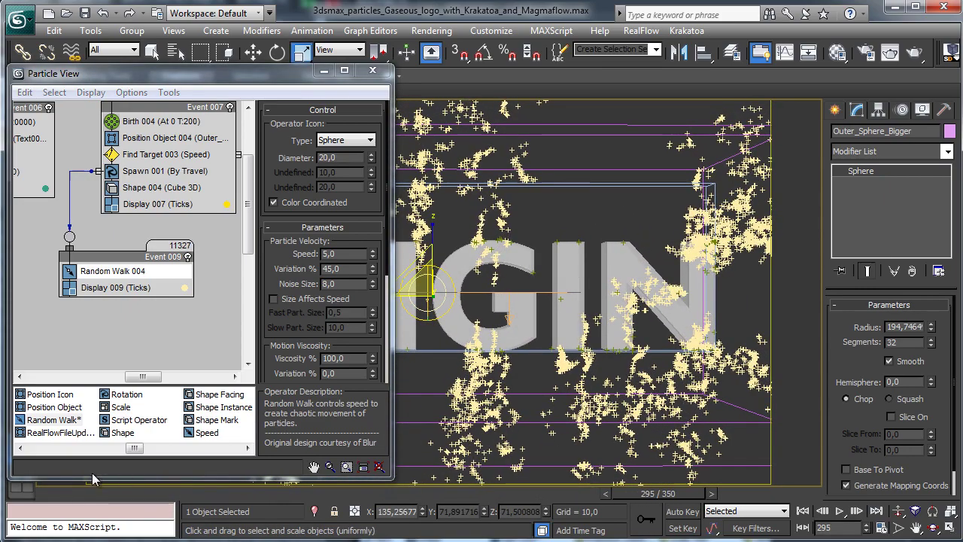
pyautogui.press('Home')
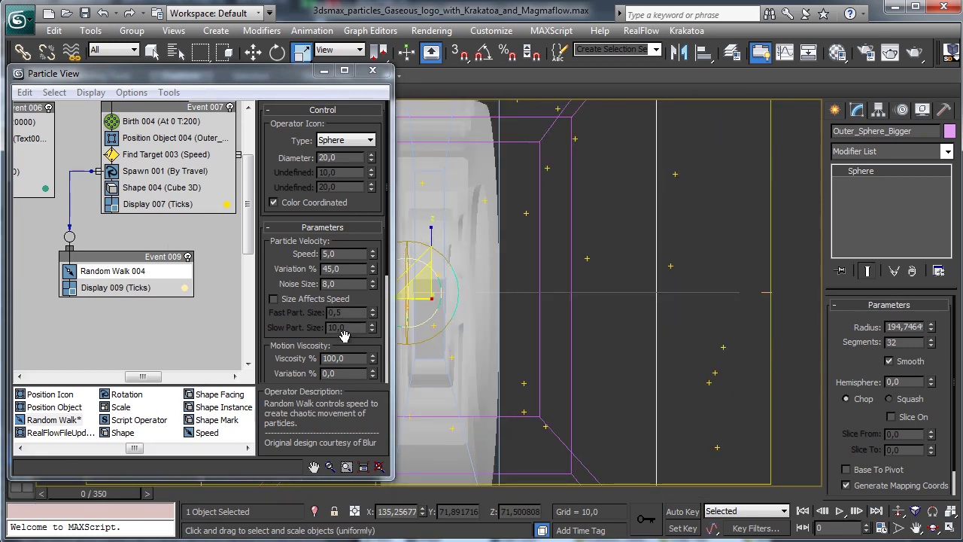
# - Set the motion viscosity of Random Walk 004 to 800% with about 60% variation and preview the animation
pyautogui.doubleClick(348, 358)
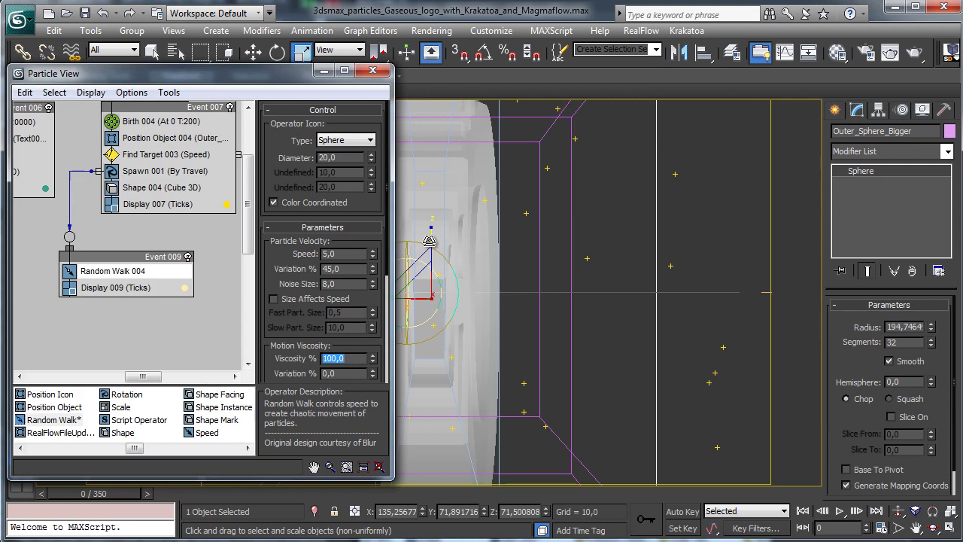
pyautogui.write('8')
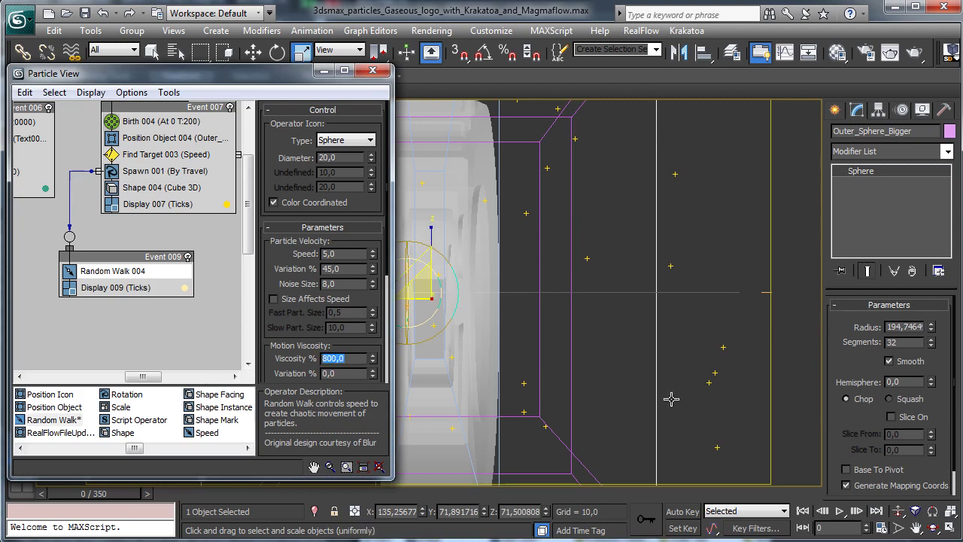
pyautogui.doubleClick(335, 373)
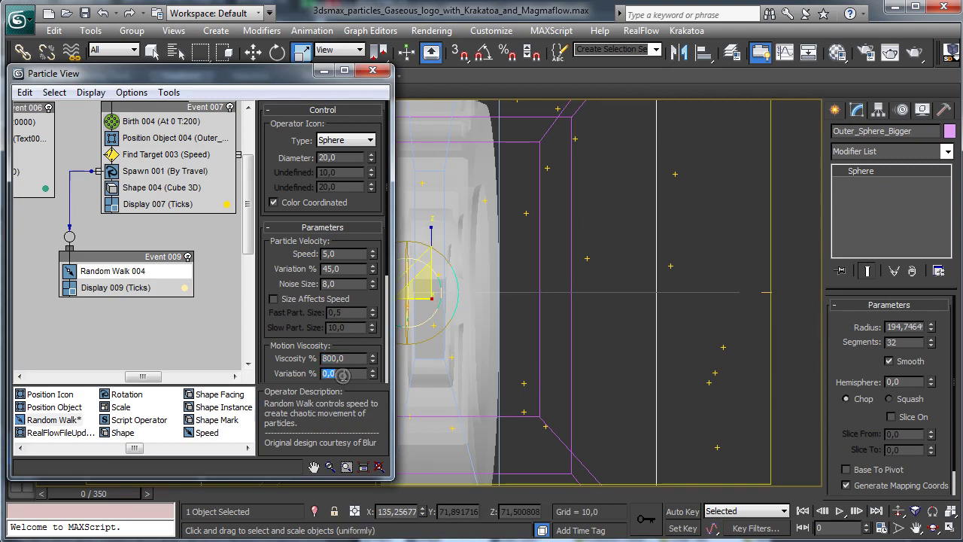
pyautogui.press('Return')
pyautogui.moveTo(102, 500); pyautogui.dragTo(86, 454)
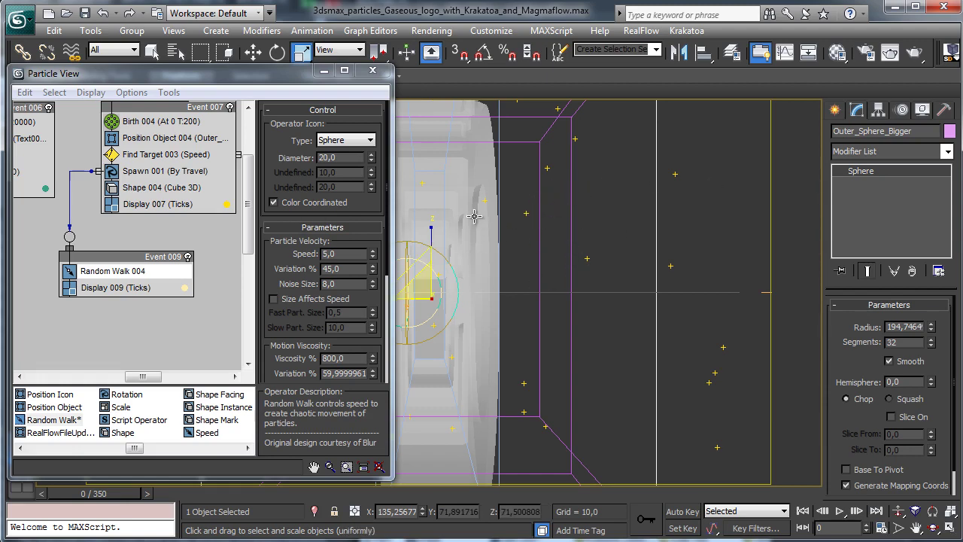
# - Set the Birth 004 amount to 900 and the Spawn 001 spawnable percentage to 3, previewing the animation
pyautogui.click(168, 175)
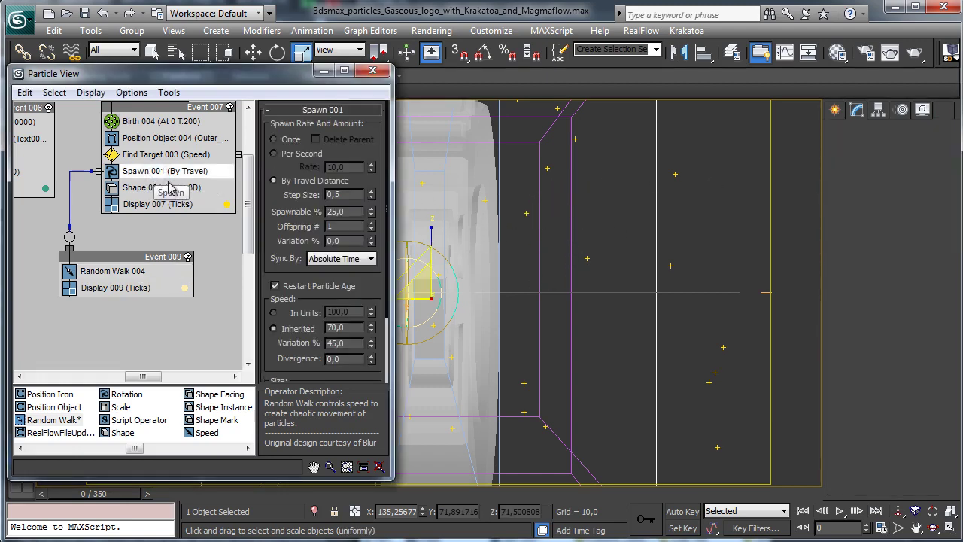
pyautogui.click(199, 122)
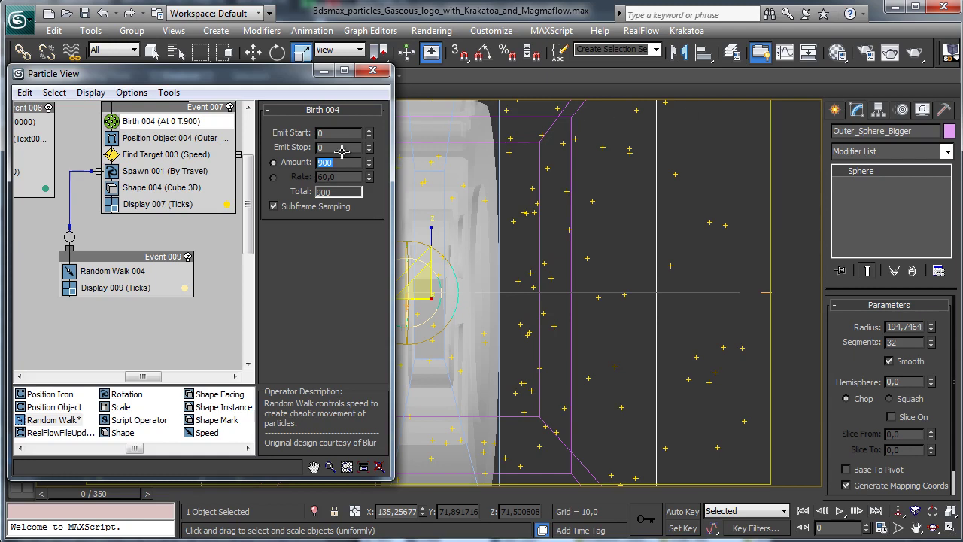
pyautogui.click(153, 175)
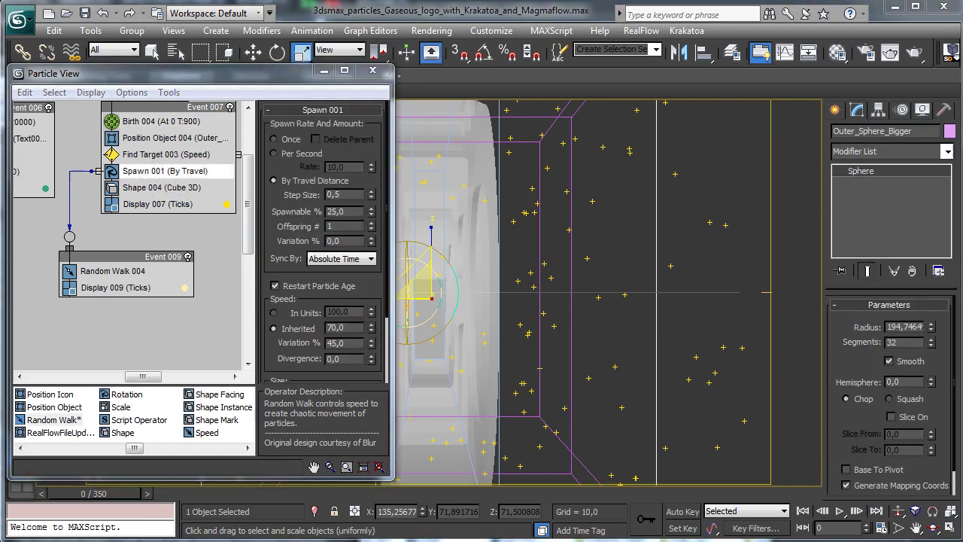
pyautogui.doubleClick(353, 212)
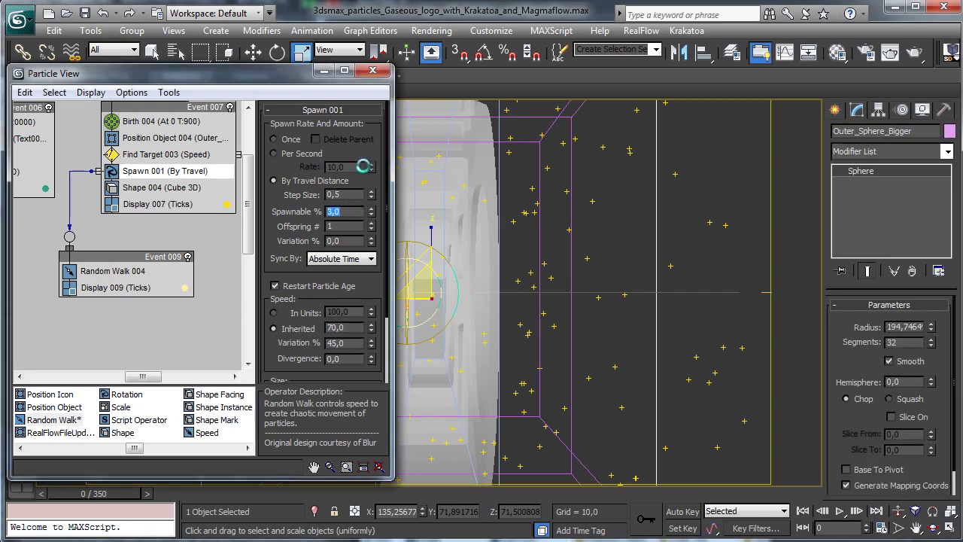
pyautogui.moveTo(84, 500); pyautogui.dragTo(559, 426)
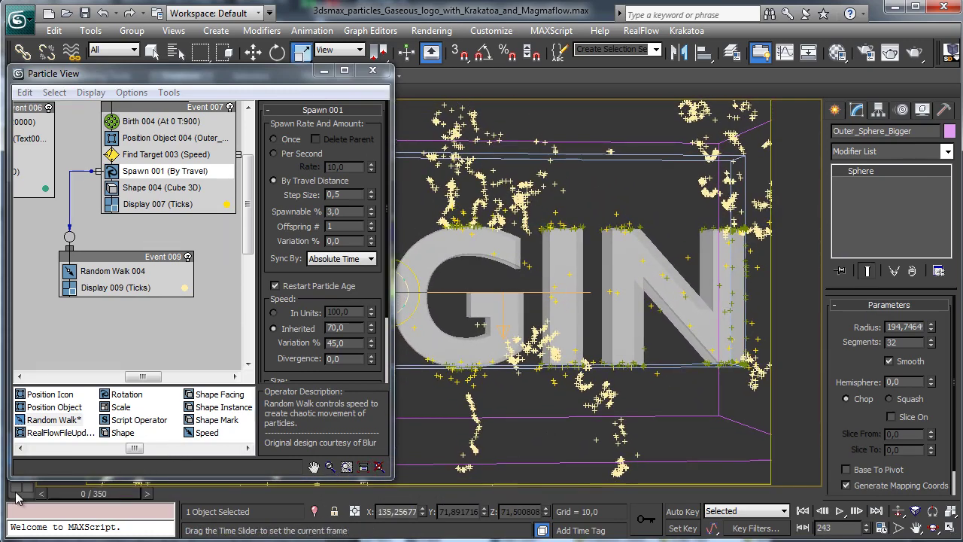
pyautogui.click(68, 490)
# - Change the display type of Display 007 and Display 009 to Dots and scrub through the animation to preview it
pyautogui.click(179, 209)
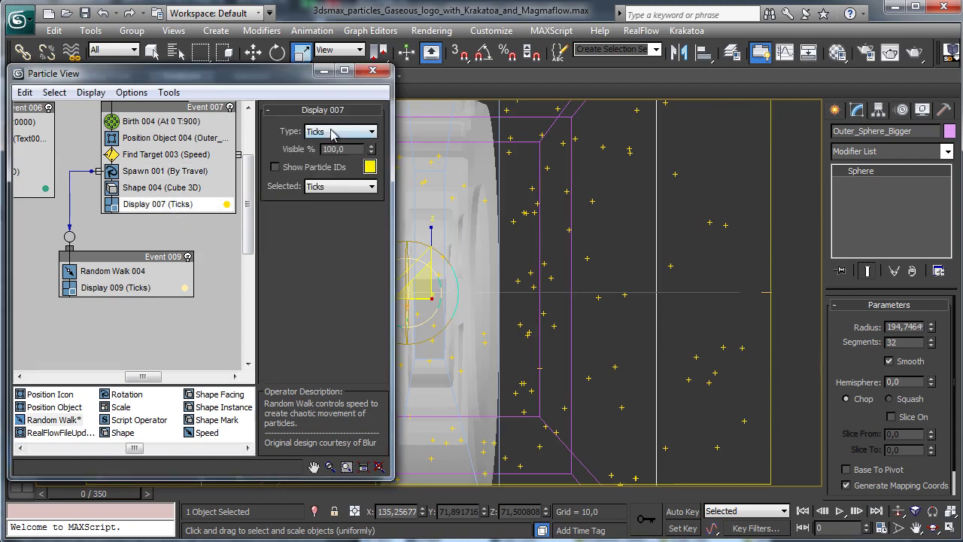
pyautogui.click(334, 132)
pyautogui.click(333, 156)
pyautogui.click(140, 288)
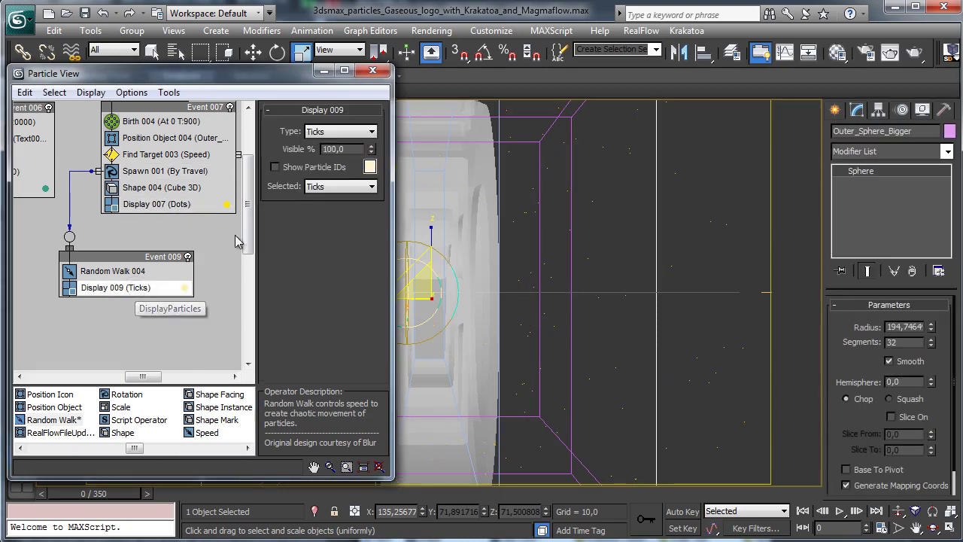
pyautogui.click(340, 133)
pyautogui.click(336, 156)
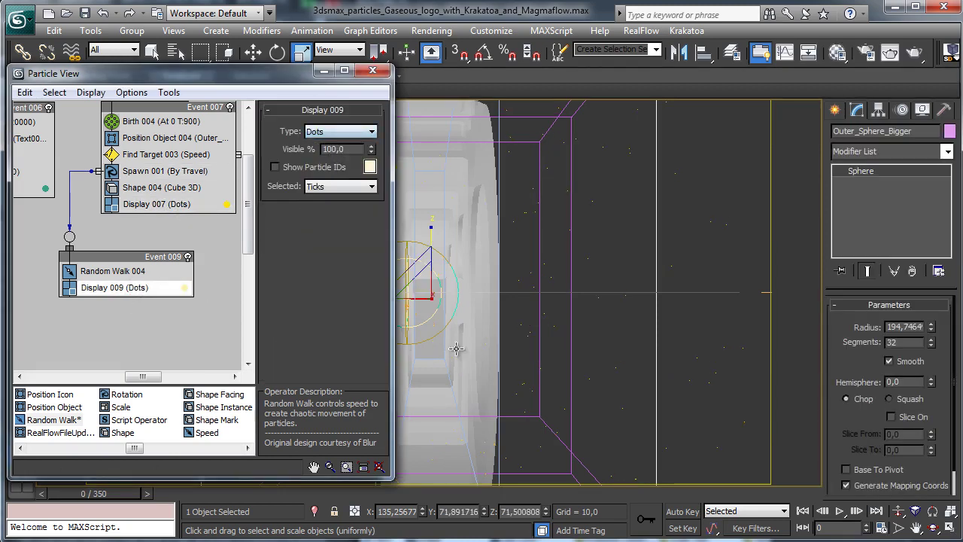
pyautogui.moveTo(105, 493); pyautogui.dragTo(688, 445)
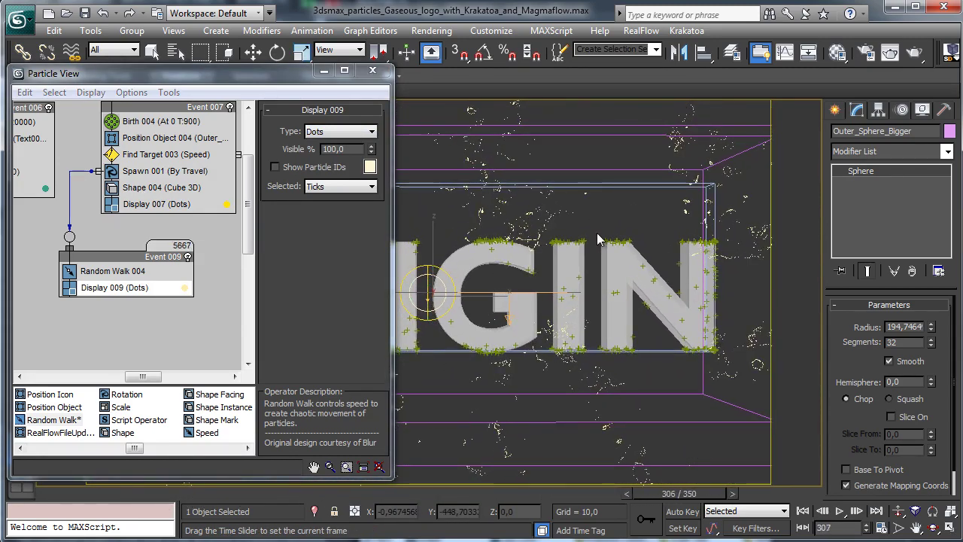
pyautogui.press('Home')
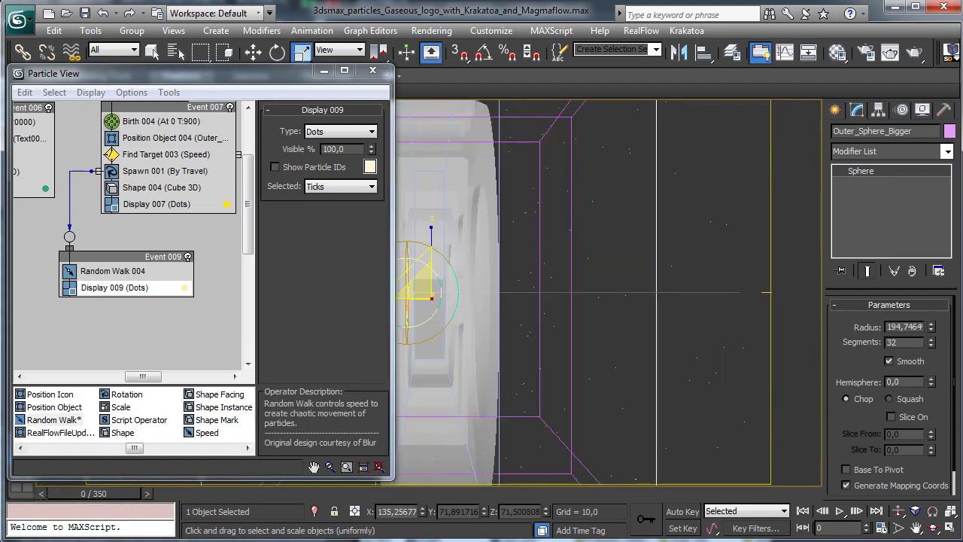
# - Restore the multi-viewport layout and create a small Drag force space warp beside the logo in the Left view
pyautogui.click(835, 110)
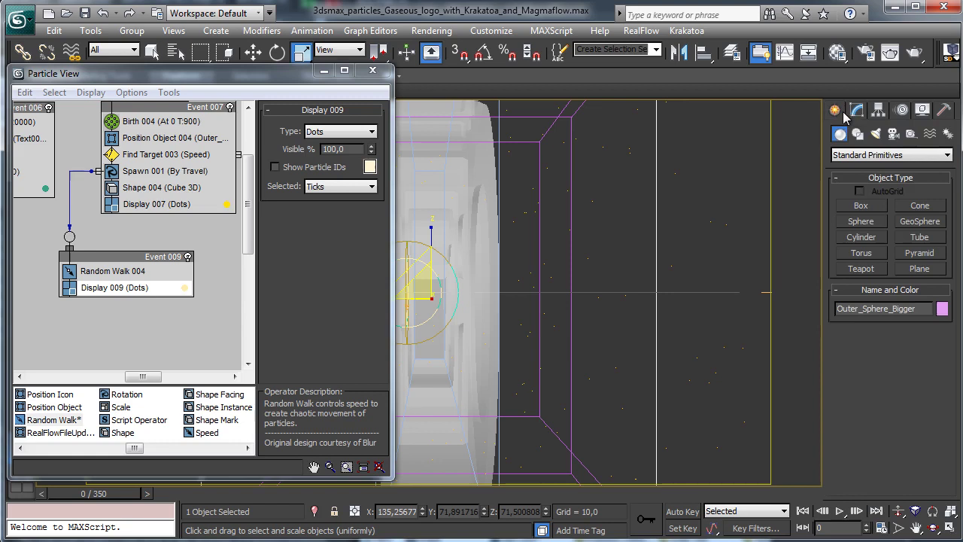
pyautogui.click(911, 133)
pyautogui.click(930, 133)
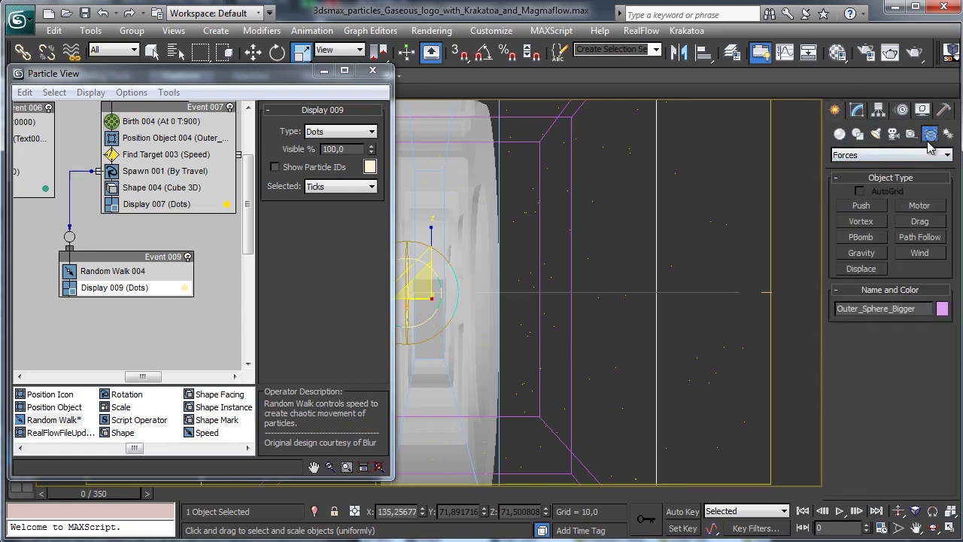
pyautogui.click(914, 222)
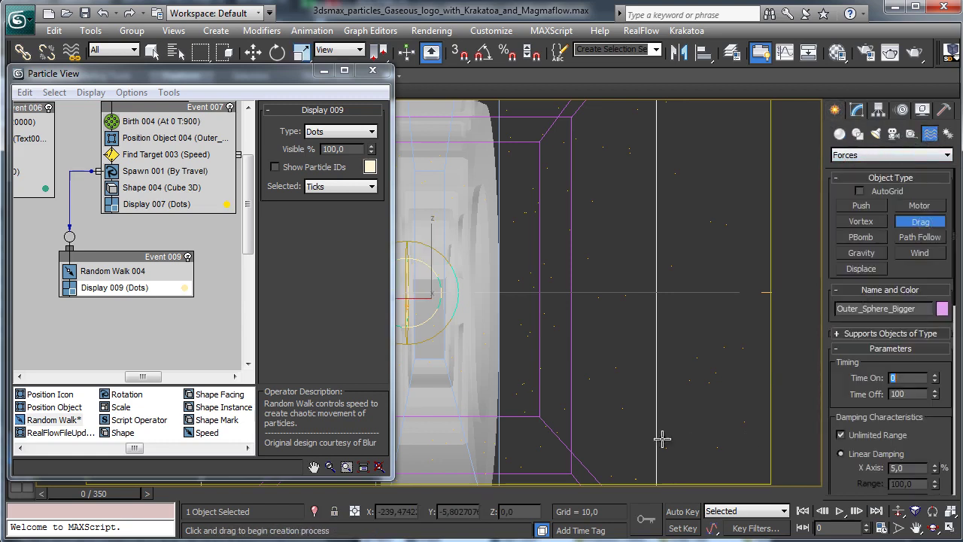
pyautogui.click(857, 110)
pyautogui.click(948, 528)
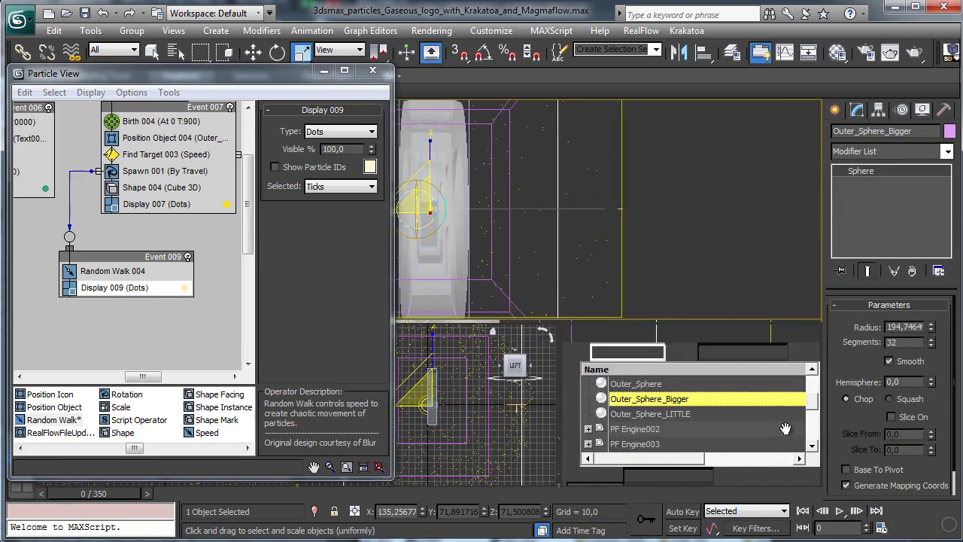
pyautogui.click(835, 110)
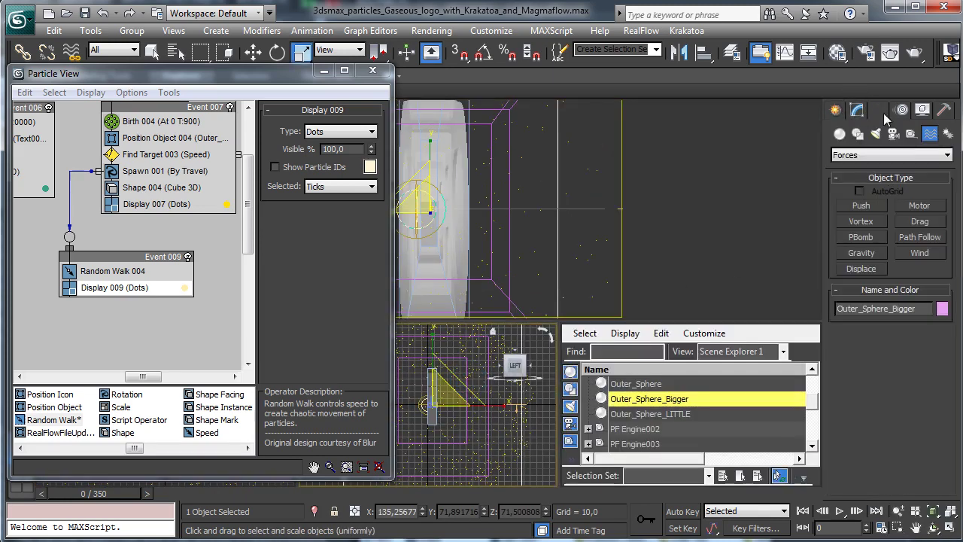
pyautogui.click(918, 222)
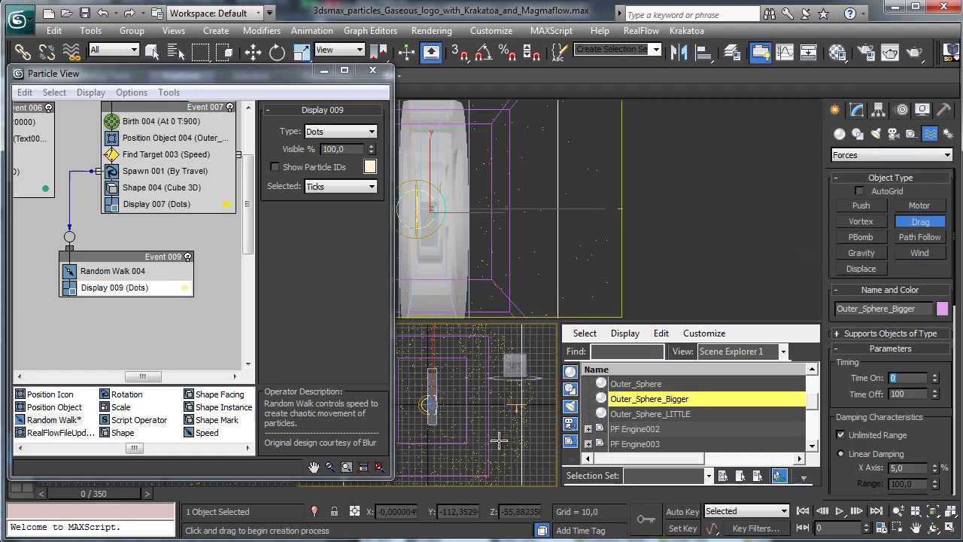
pyautogui.moveTo(499, 440); pyautogui.dragTo(518, 461)
# - Set the Drag space warp's timing to start at frame -200 and end at frame 350
pyautogui.click(860, 115)
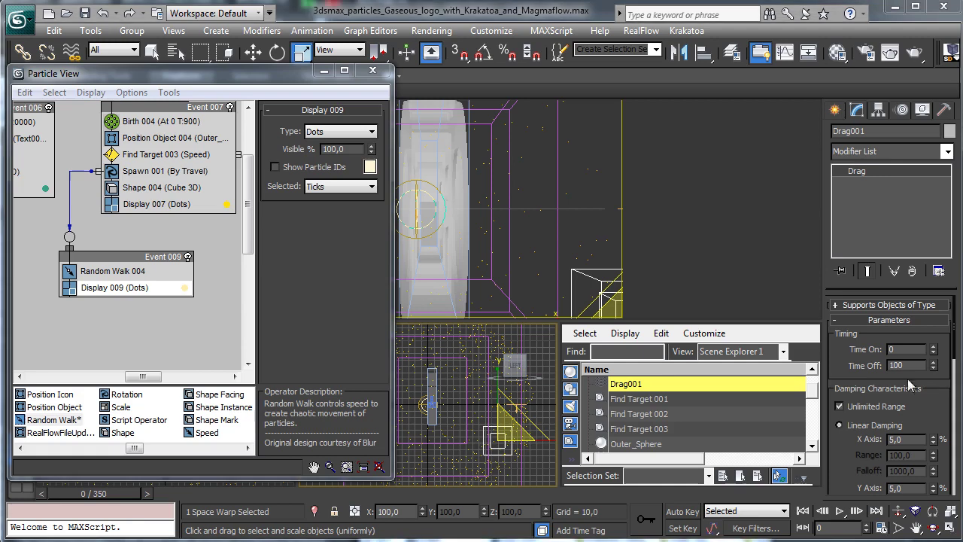
pyautogui.click(905, 348)
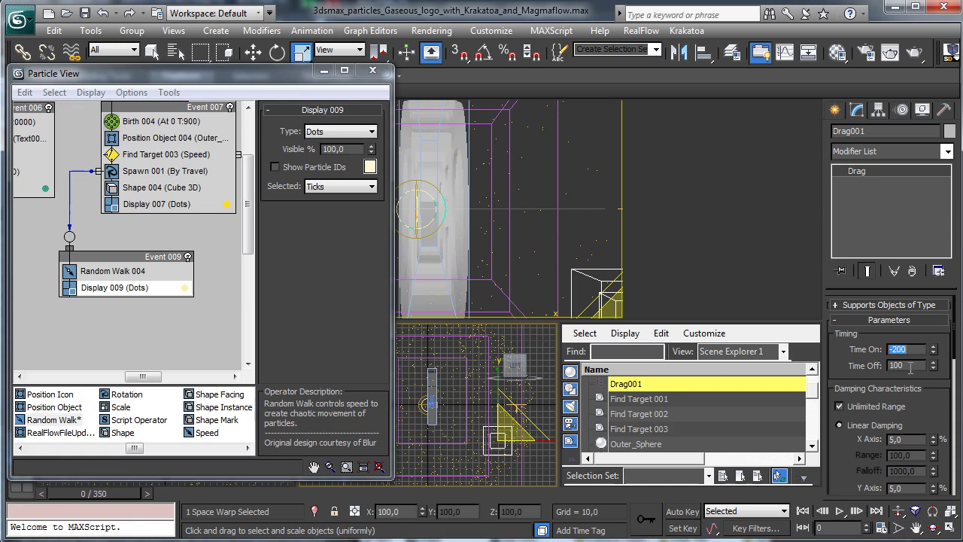
pyautogui.press('Tab')
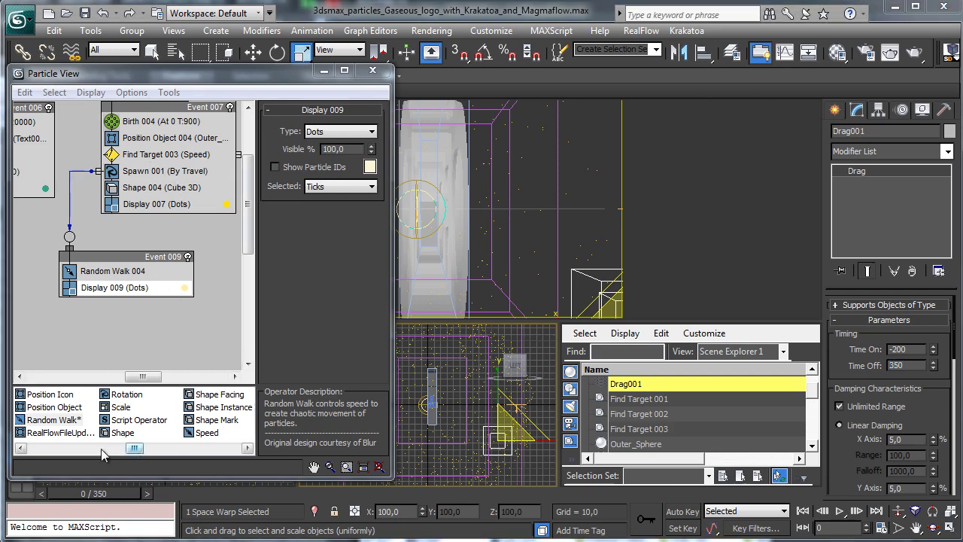
# - Add a Force operator to Event 009 below Random Walk 004 and assign the Drag001 space warp to it
pyautogui.moveTo(135, 448); pyautogui.dragTo(75, 449)
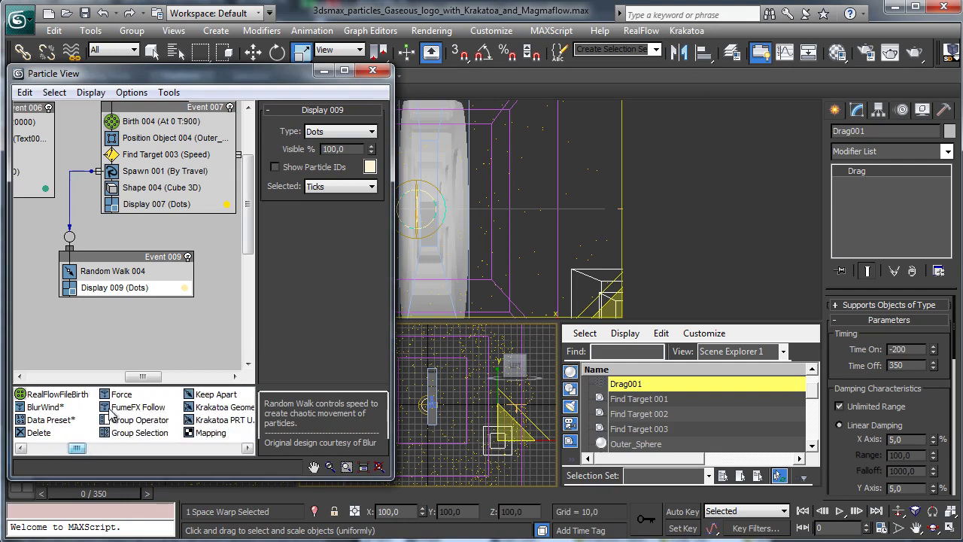
pyautogui.moveTo(118, 394); pyautogui.dragTo(103, 290)
pyautogui.click(113, 287)
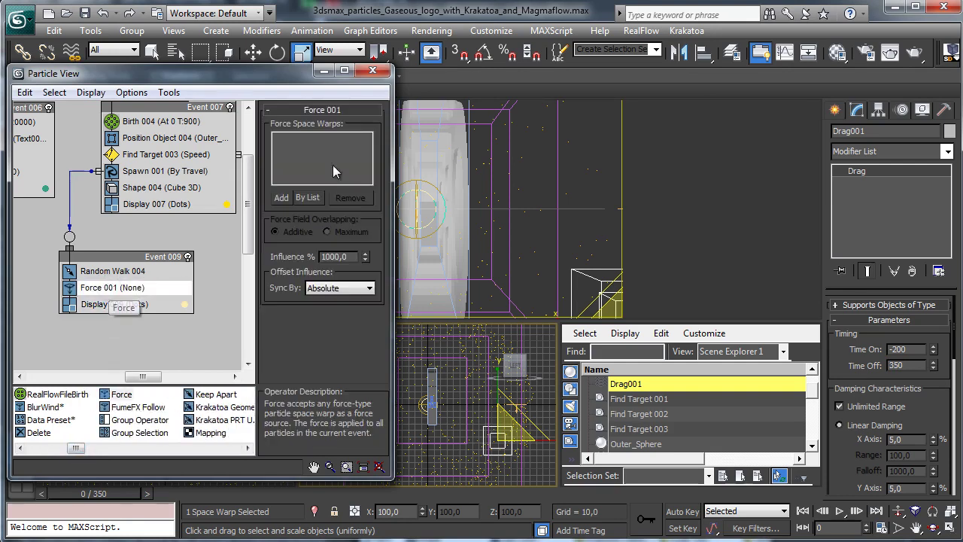
pyautogui.click(305, 197)
pyautogui.click(164, 146)
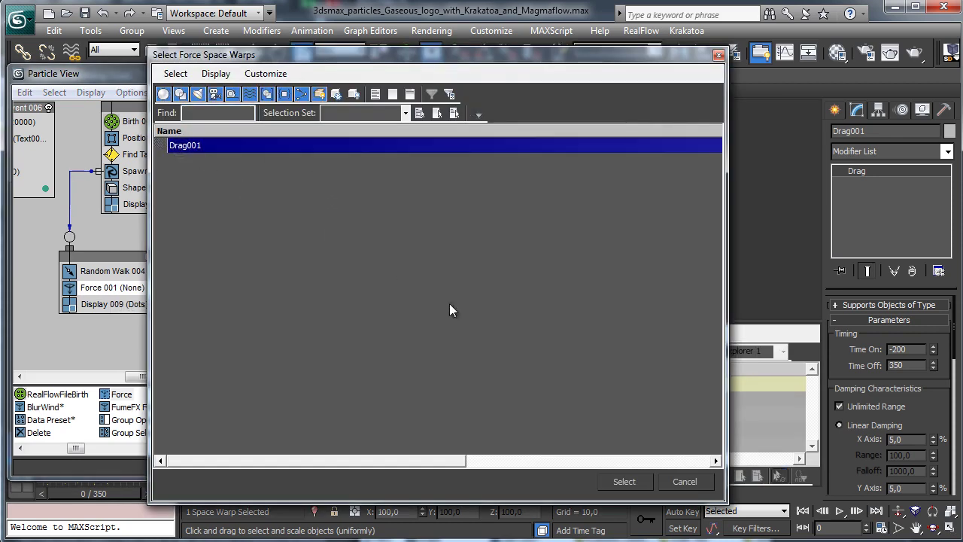
pyautogui.click(617, 480)
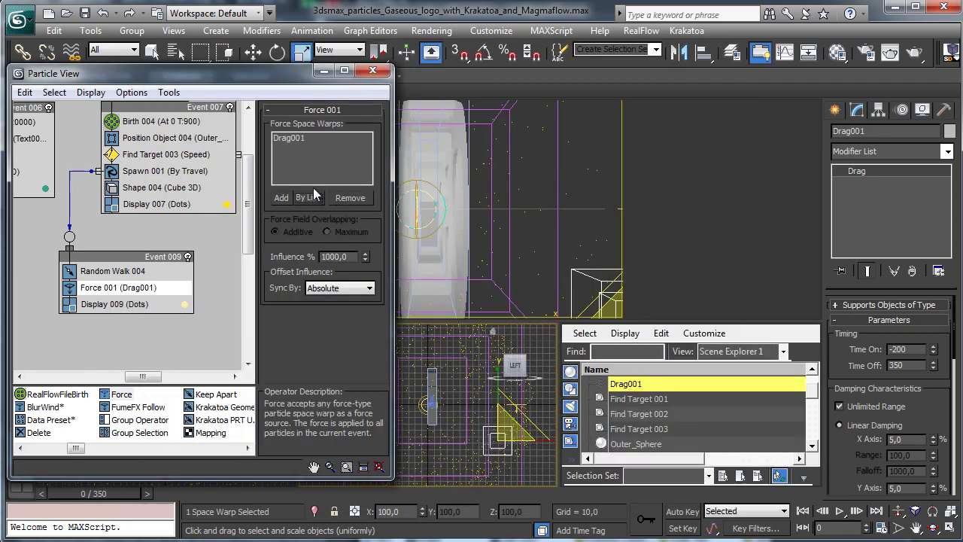
# - Set the influence of the Event 009 Force operator to 5000% and scrub through the animation to preview it
pyautogui.doubleClick(350, 257)
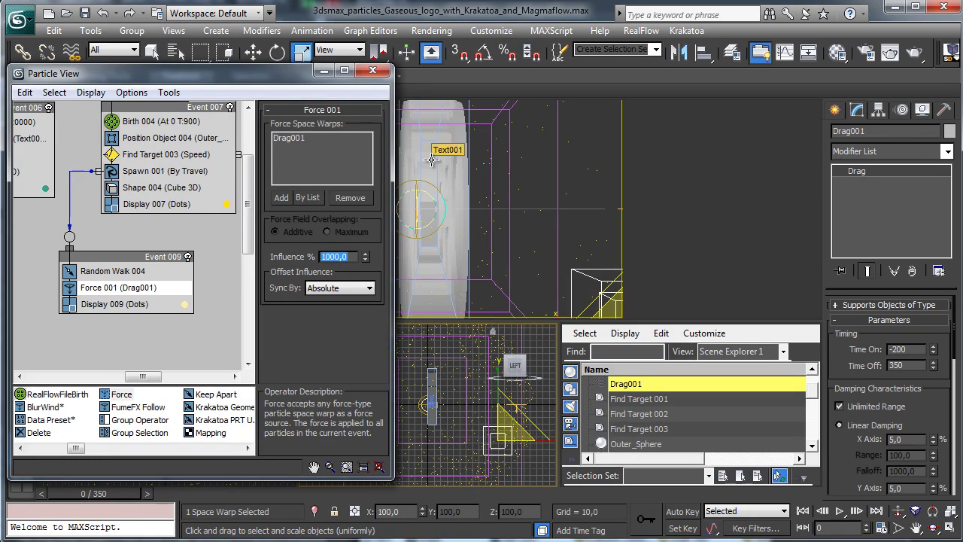
pyautogui.write('5000')
pyautogui.press('Return')
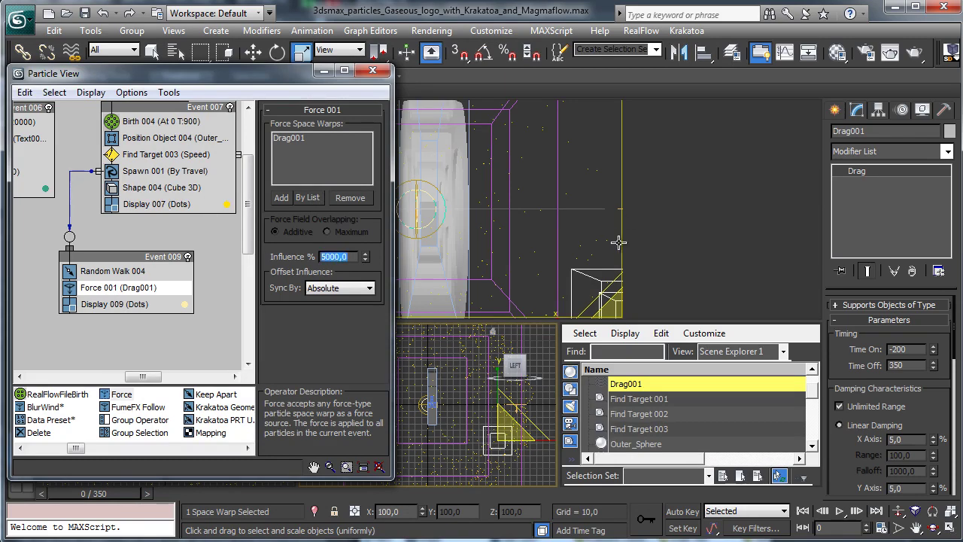
pyautogui.moveTo(126, 491)
pyautogui.mouseDown()
pyautogui.moveTo(422, 491)
pyautogui.moveTo(717, 456)
pyautogui.moveTo(726, 428)
pyautogui.mouseUp()
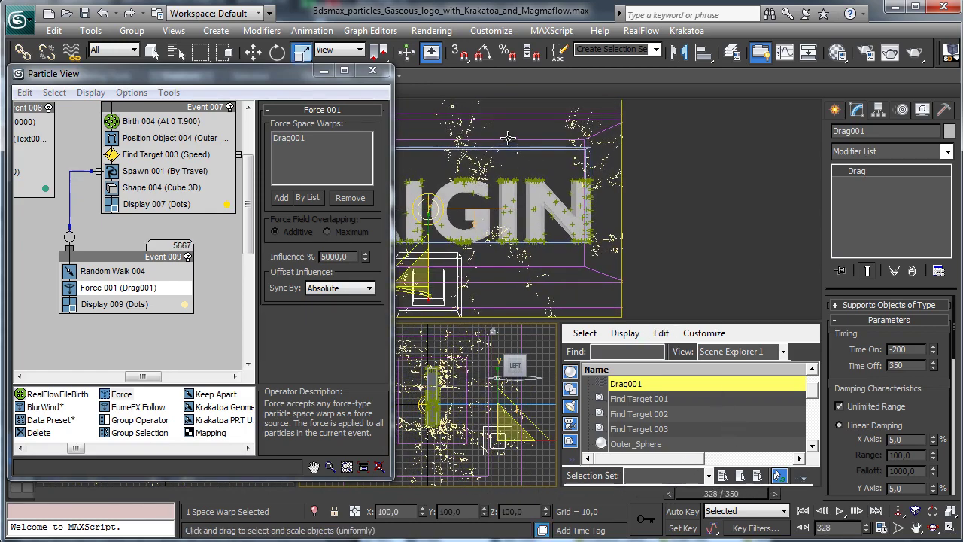
# - Preview the animation, return to frame 0, and add a Delete operator to Event 007 directly below Spawn 001
pyautogui.moveTo(88, 494); pyautogui.dragTo(703, 471)
pyautogui.click(39, 494)
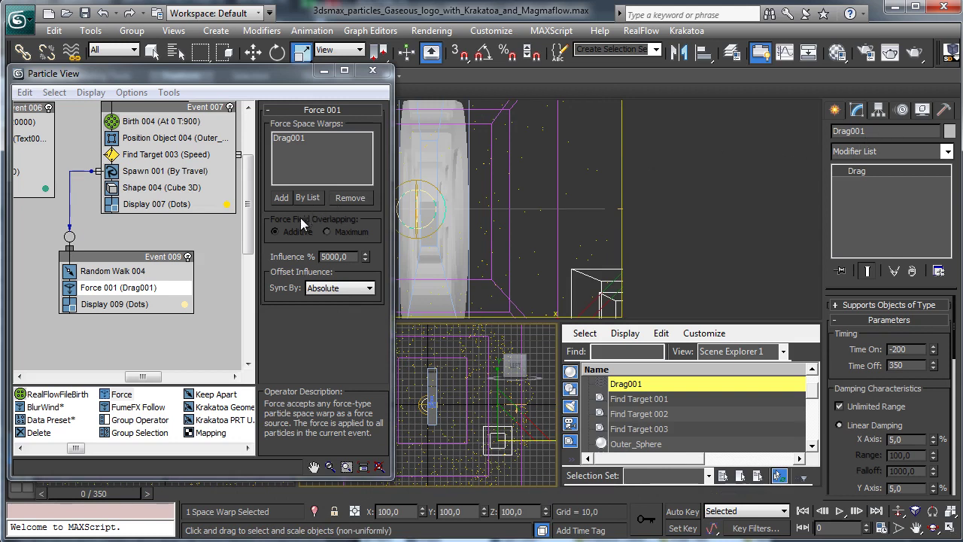
pyautogui.click(37, 434)
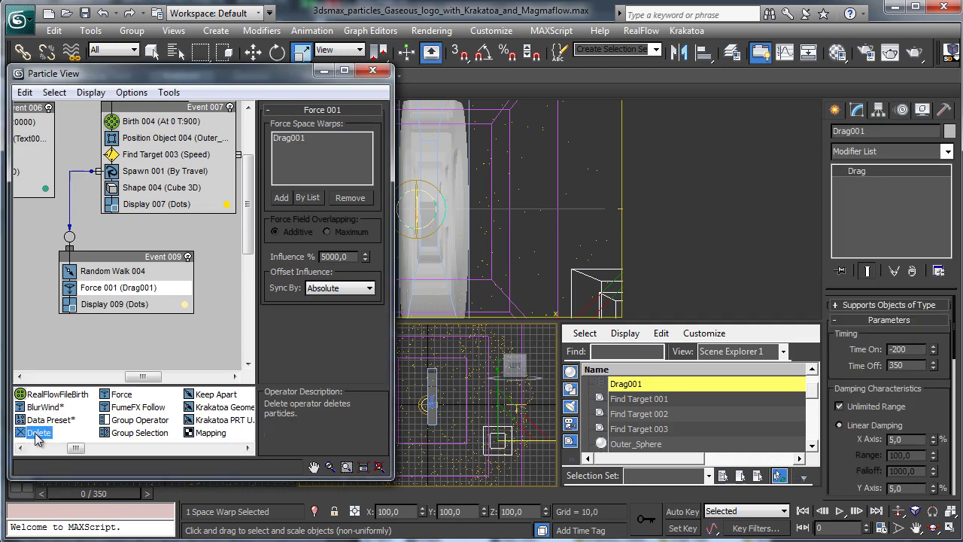
pyautogui.moveTo(36, 435); pyautogui.dragTo(184, 192)
pyautogui.click(177, 189)
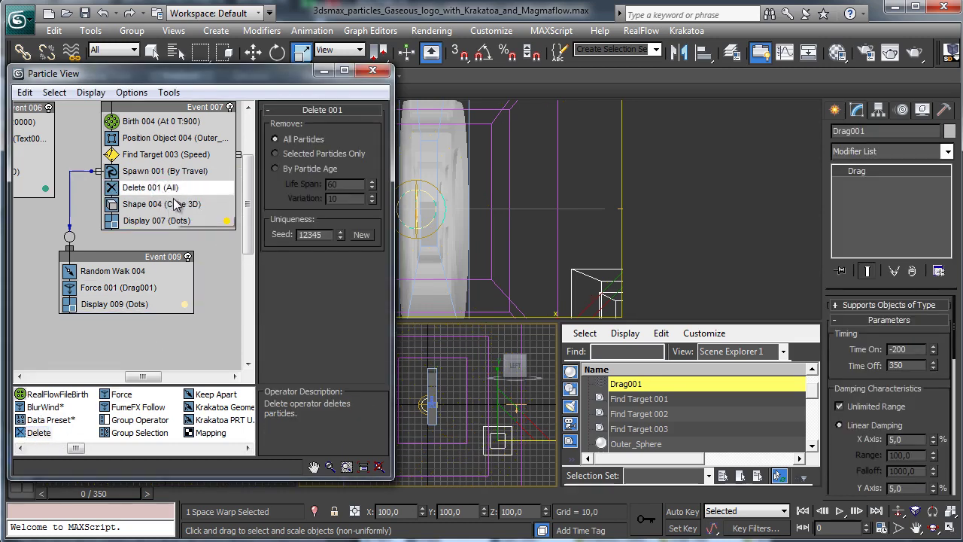
# - Set Delete 001 to remove particles by age with life span 100 and variation 35, and scrub through the animation
pyautogui.click(301, 168)
pyautogui.click(347, 184)
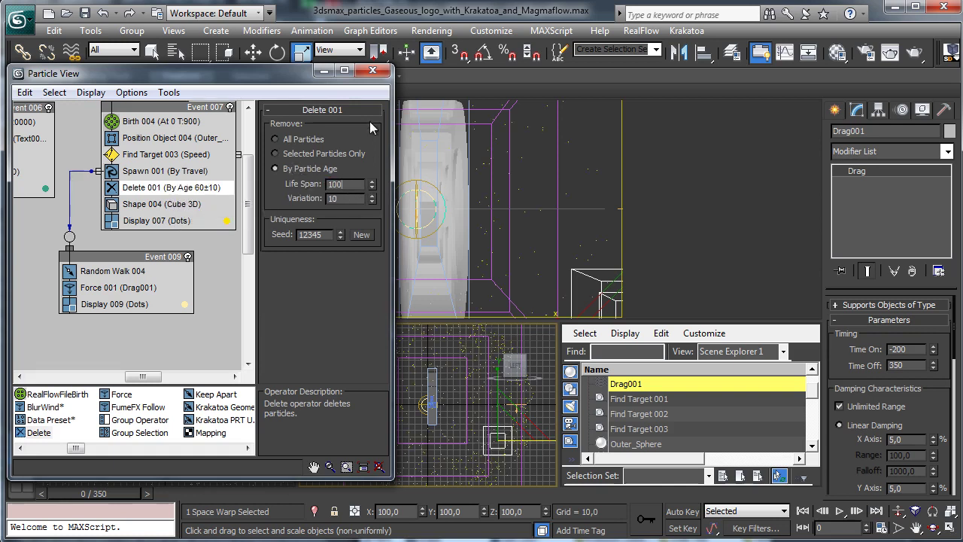
pyautogui.write('100')
pyautogui.press('Return')
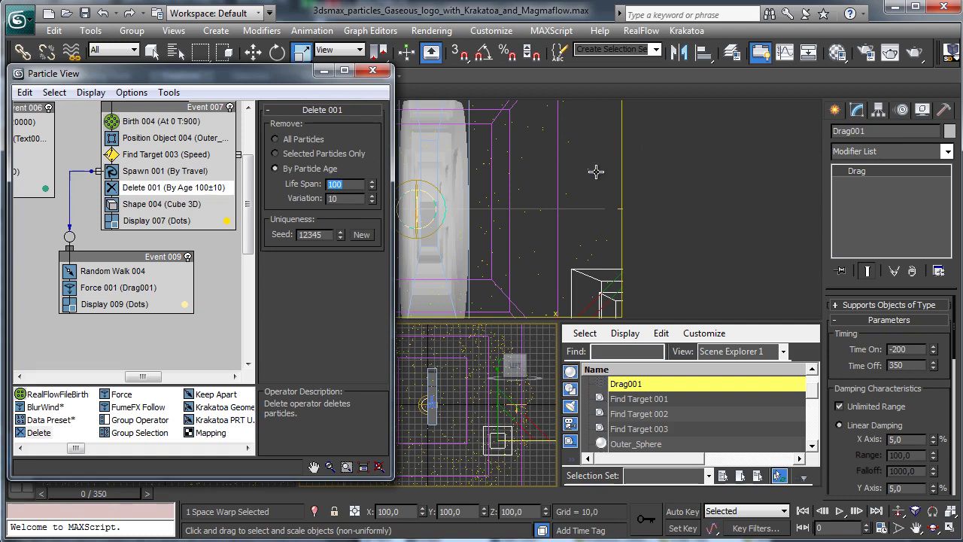
pyautogui.doubleClick(350, 198)
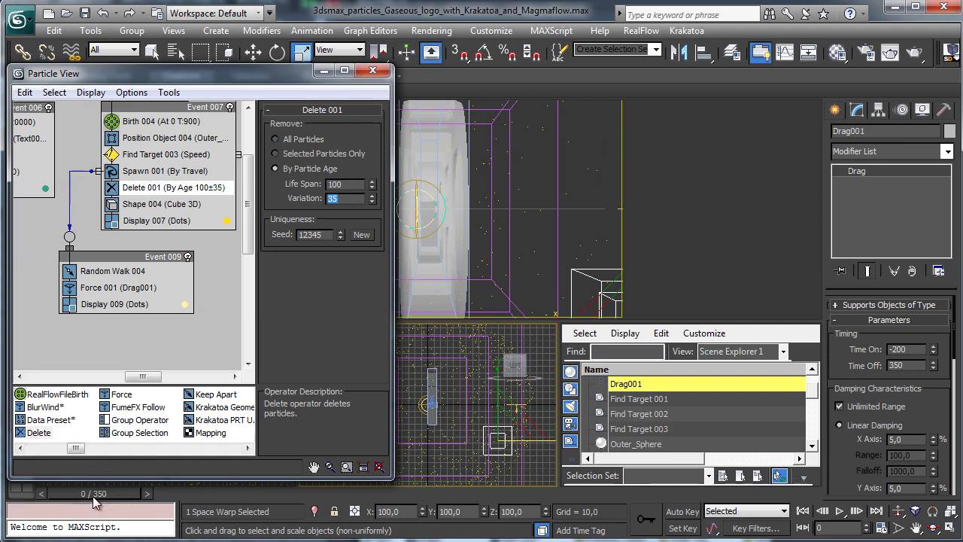
pyautogui.moveTo(93, 499); pyautogui.dragTo(838, 440)
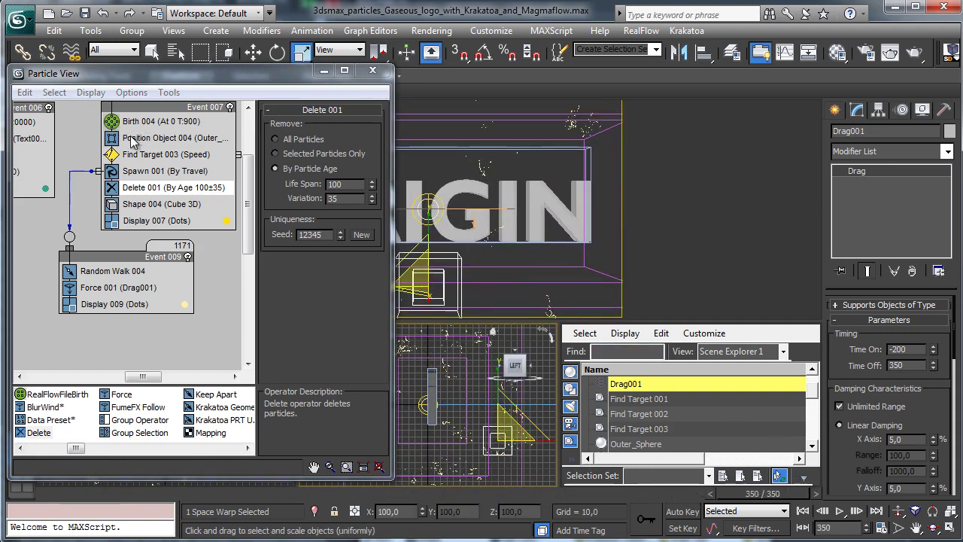
pyautogui.click(58, 494)
# - Add an Age Test to Event 009 between Force 001 and Display 009
pyautogui.moveTo(156, 375)
pyautogui.mouseDown()
pyautogui.moveTo(147, 377)
pyautogui.moveTo(179, 378)
pyautogui.moveTo(150, 377)
pyautogui.mouseUp()
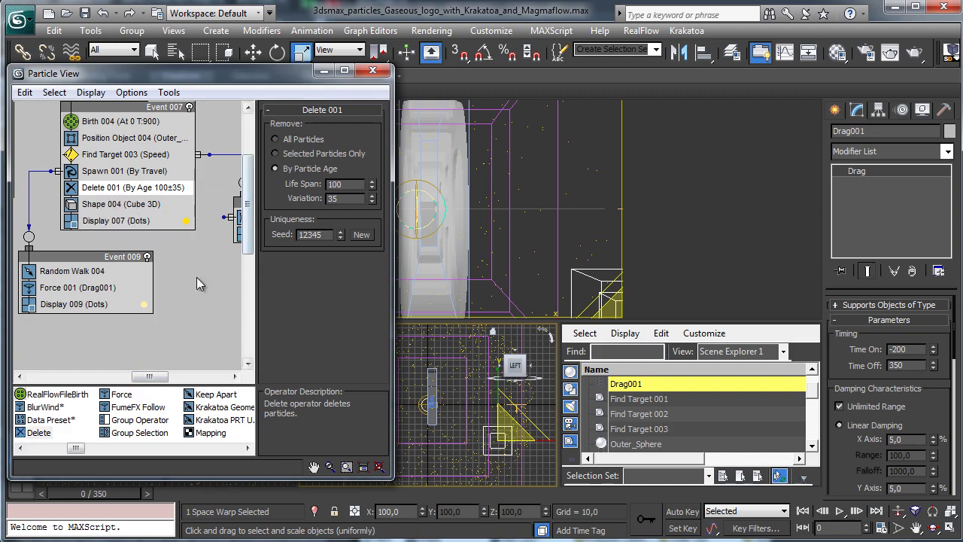
pyautogui.moveTo(156, 384)
pyautogui.mouseDown()
pyautogui.moveTo(139, 384)
pyautogui.moveTo(149, 383)
pyautogui.mouseUp()
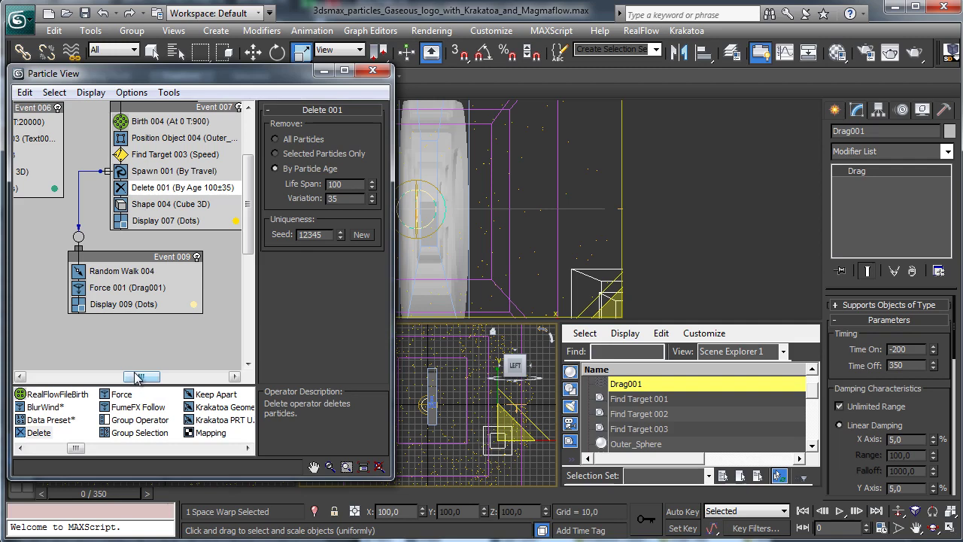
pyautogui.moveTo(128, 372)
pyautogui.mouseDown()
pyautogui.moveTo(175, 374)
pyautogui.moveTo(120, 374)
pyautogui.mouseUp()
pyautogui.moveTo(84, 454); pyautogui.dragTo(161, 449)
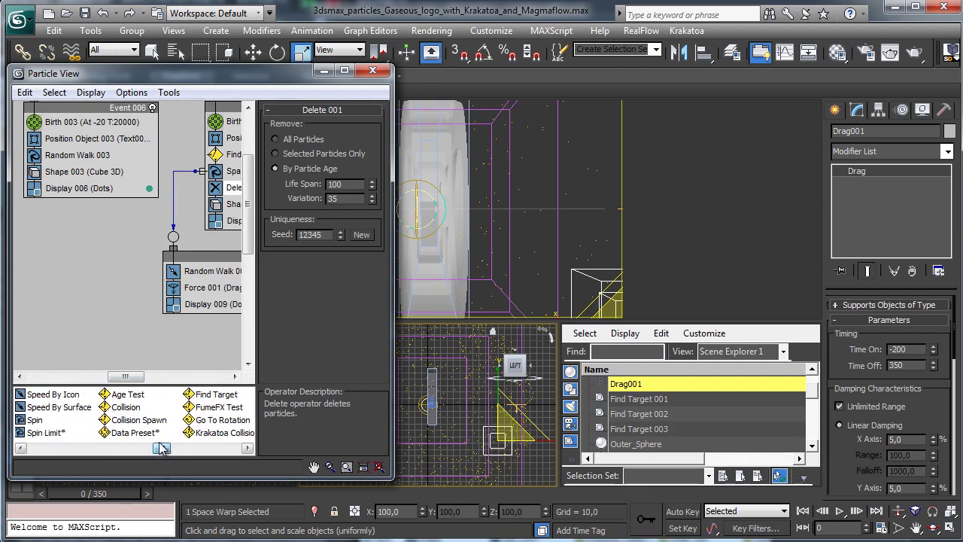
pyautogui.moveTo(126, 394); pyautogui.dragTo(192, 298)
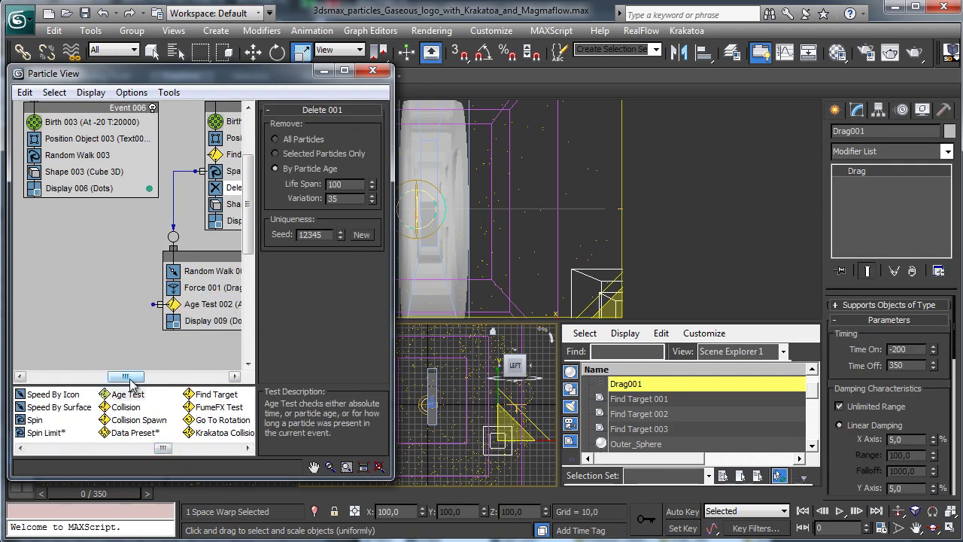
# - Set the Event 009 Age Test to a test value of 200 with a variation of 50
pyautogui.moveTo(125, 376); pyautogui.dragTo(143, 376)
pyautogui.click(155, 304)
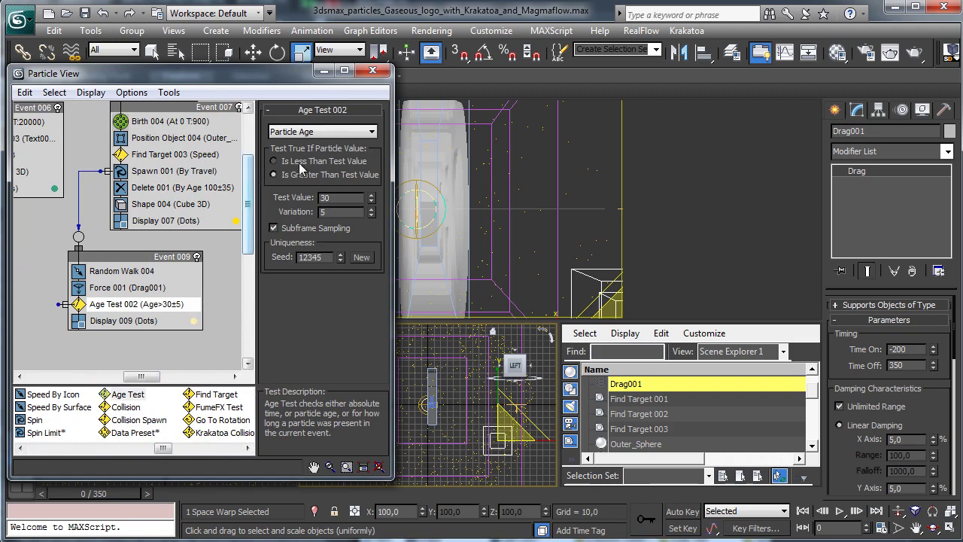
pyautogui.doubleClick(325, 197)
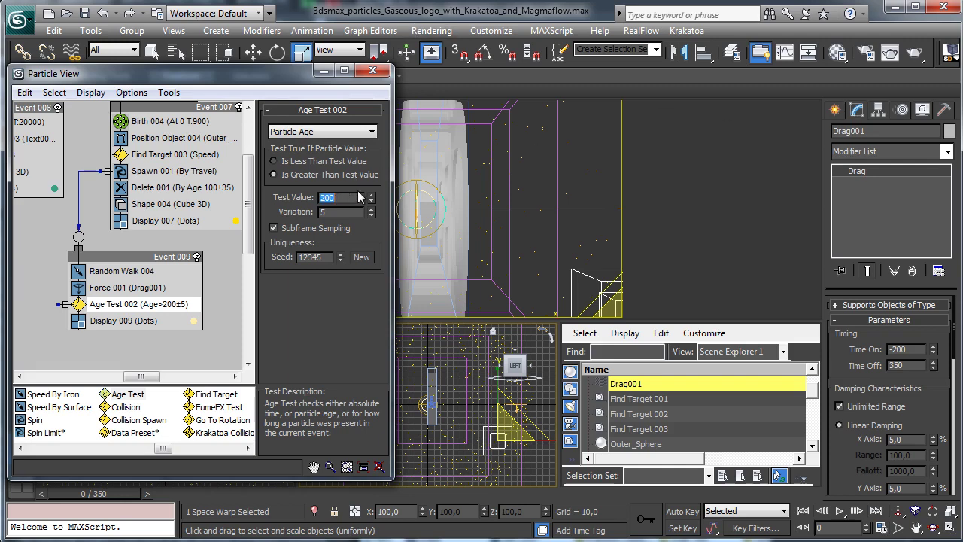
pyautogui.doubleClick(343, 213)
pyautogui.write('50')
pyautogui.press('Return')
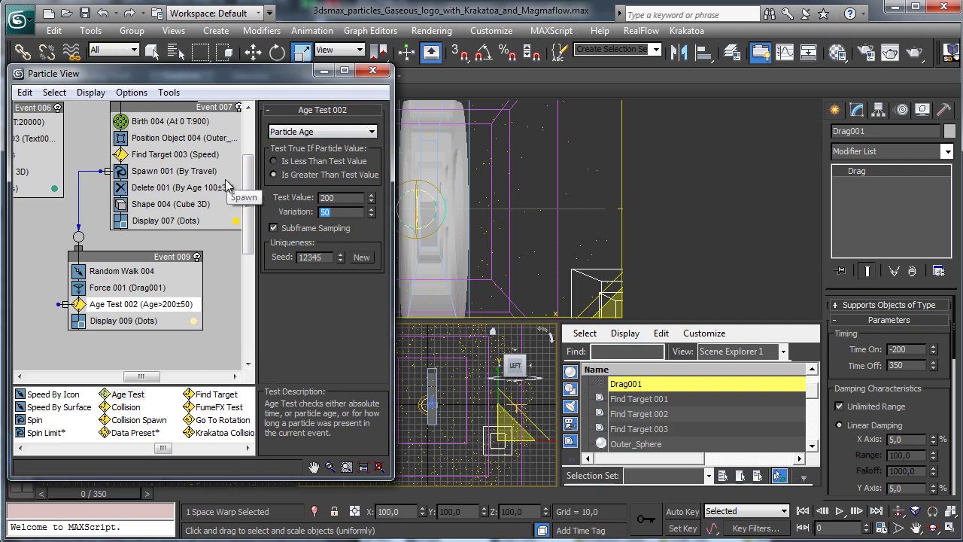
# - Create a new event with a Find Target test below Event 009 and wire the Age Test 002 output to it
pyautogui.scroll(-2, 252, 213)
pyautogui.scroll(-1, 252, 213)
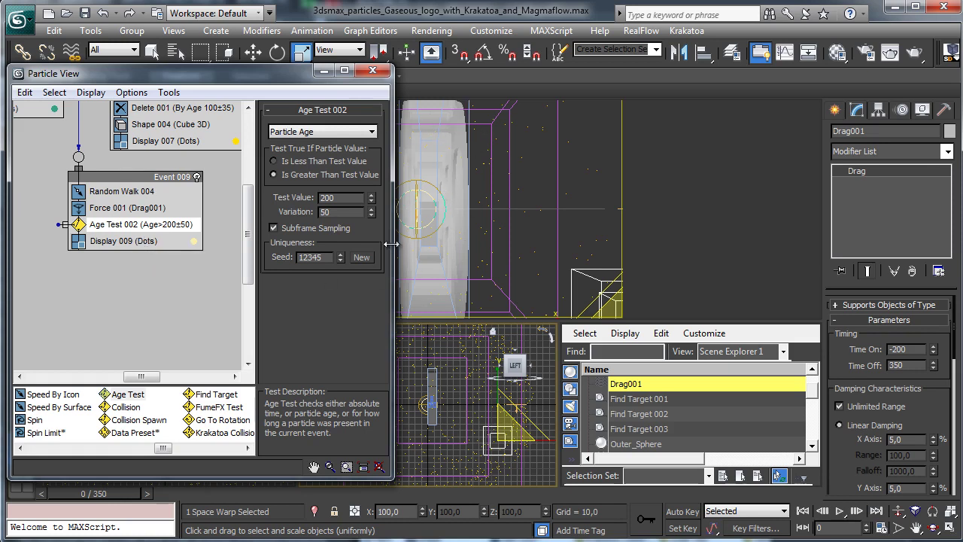
pyautogui.moveTo(165, 448); pyautogui.dragTo(176, 448)
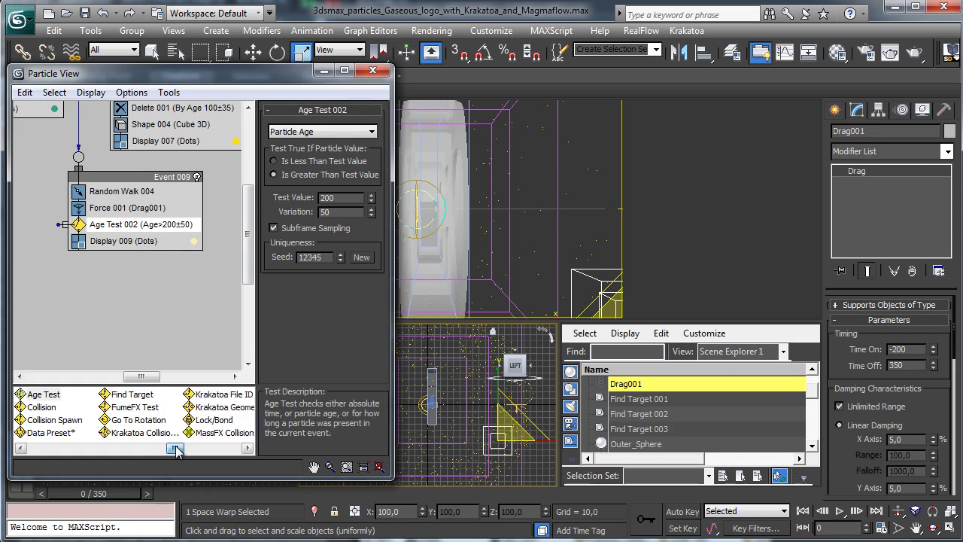
pyautogui.moveTo(140, 399); pyautogui.dragTo(75, 320)
pyautogui.moveTo(59, 224); pyautogui.dragTo(59, 286)
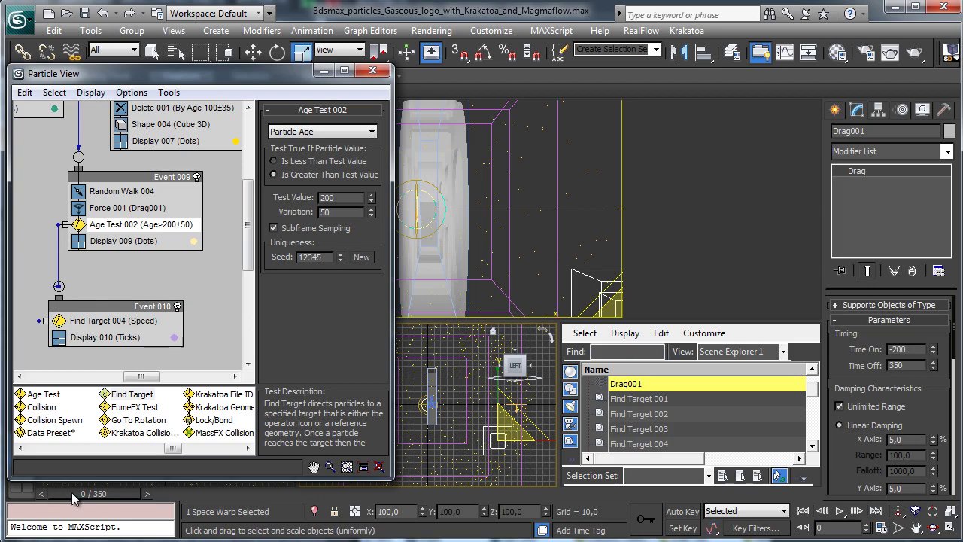
pyautogui.moveTo(72, 492); pyautogui.dragTo(32, 486)
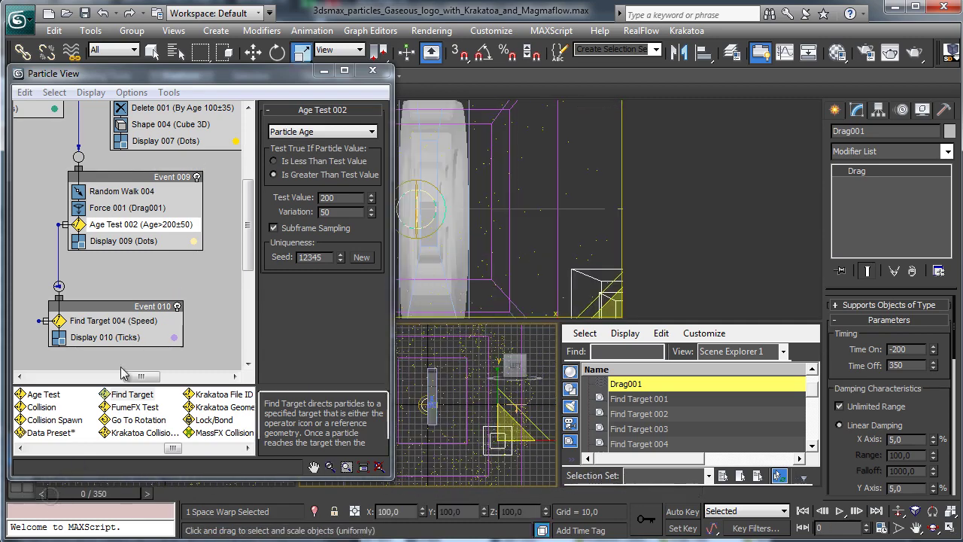
# - Set the speed variation of Find Target 004 to 70 and its acceleration limit to 35
pyautogui.click(112, 320)
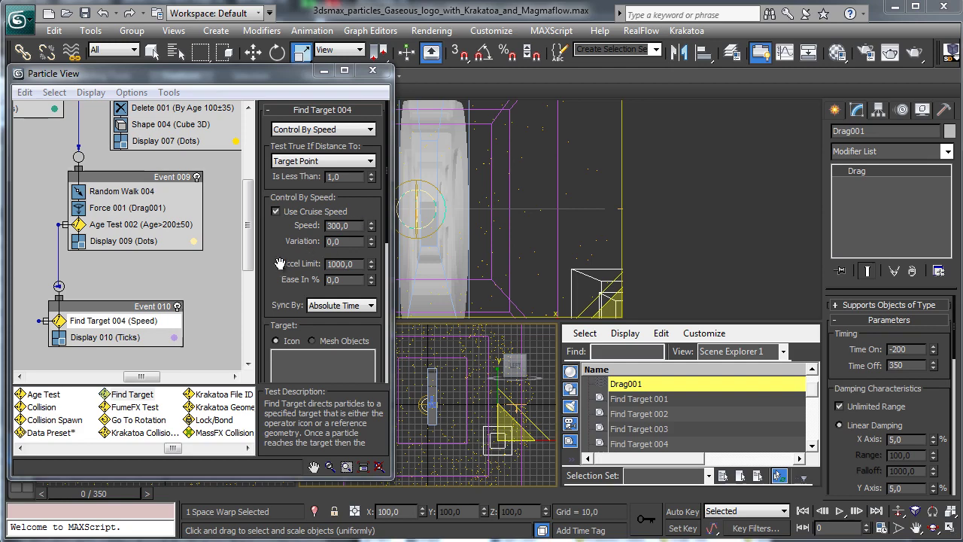
pyautogui.doubleClick(355, 242)
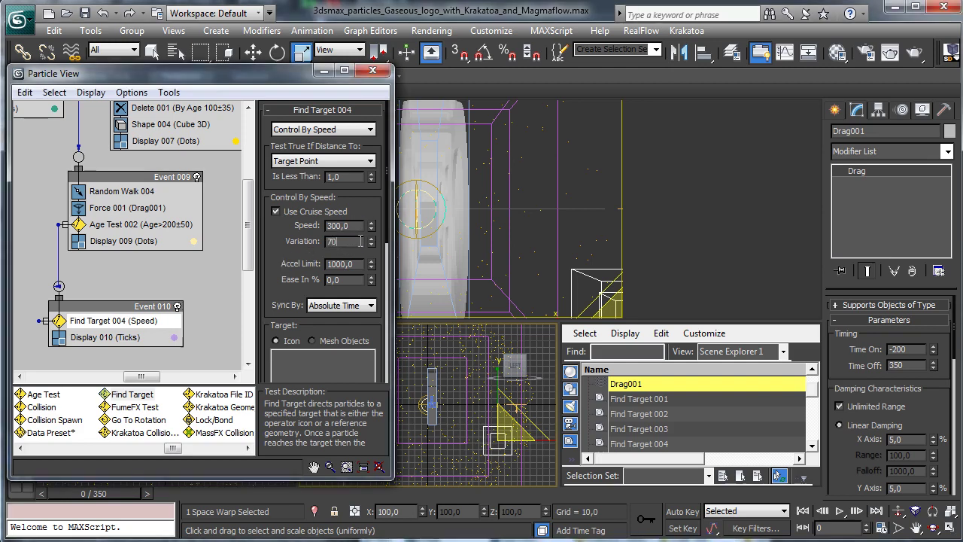
pyautogui.press('Tab')
pyautogui.write('35')
pyautogui.press('Return')
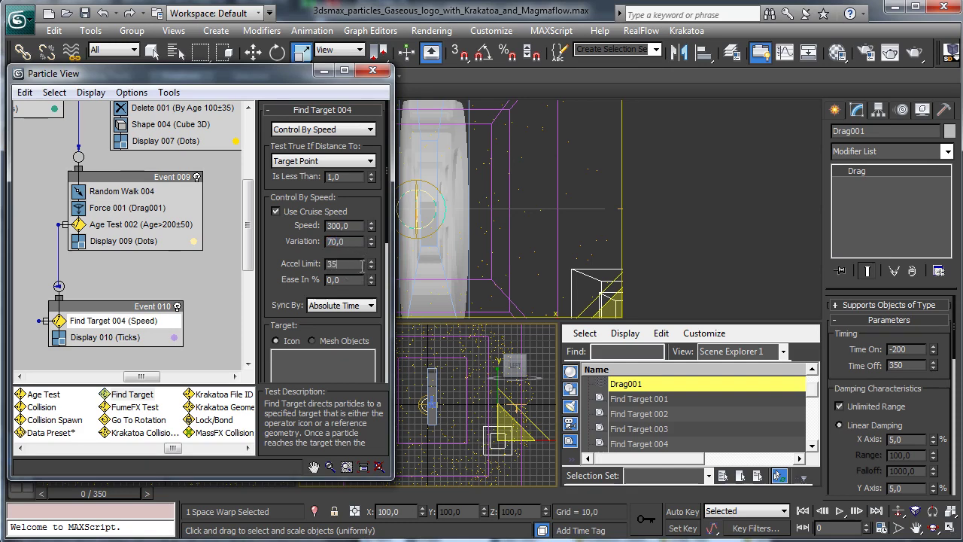
# - Make Find Target 004 aim at the mesh object Text001 using the Closest Surface point option
pyautogui.moveTo(286, 250); pyautogui.dragTo(301, 124)
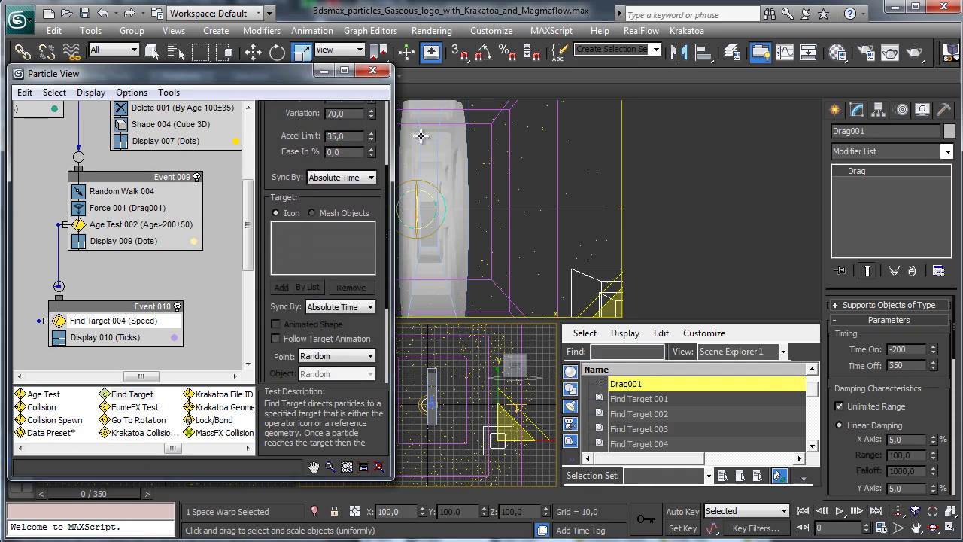
pyautogui.click(334, 213)
pyautogui.click(307, 287)
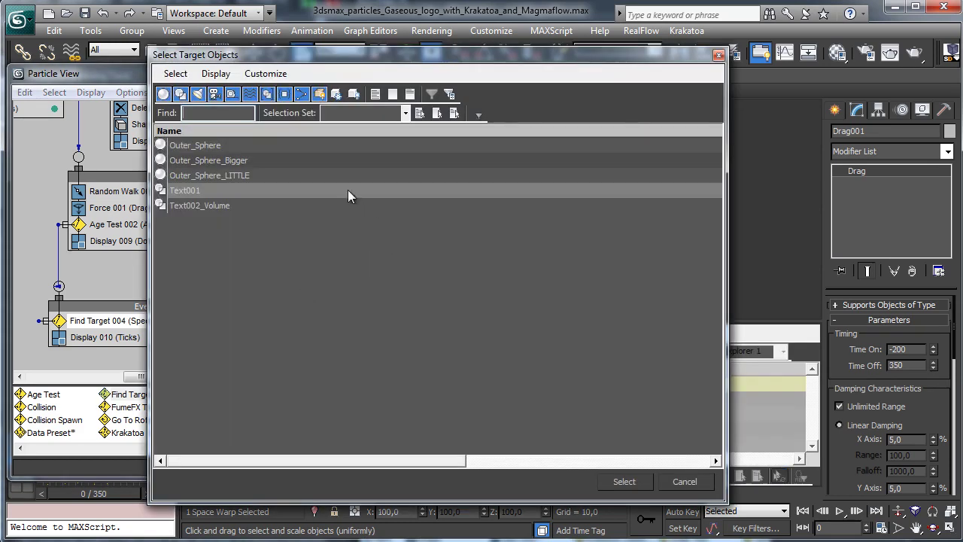
pyautogui.click(207, 192)
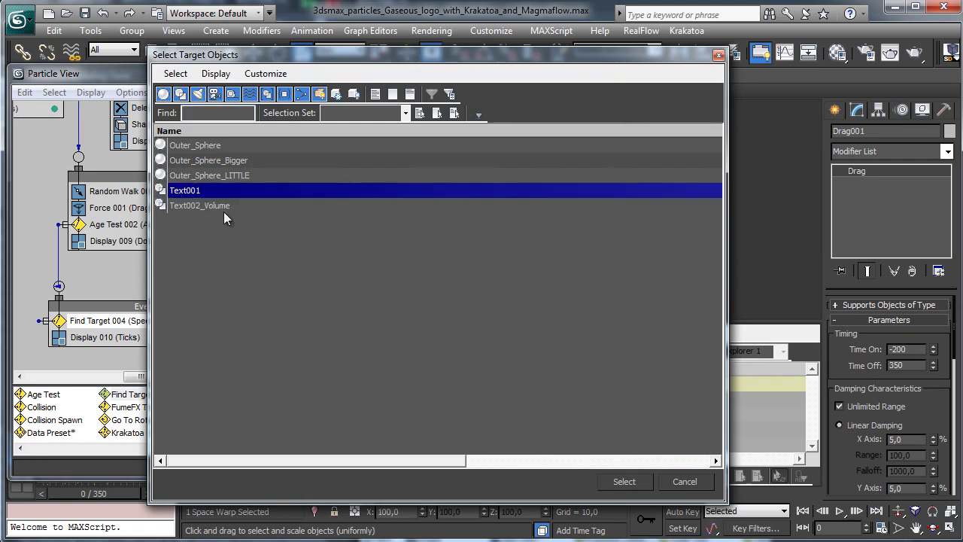
pyautogui.click(624, 482)
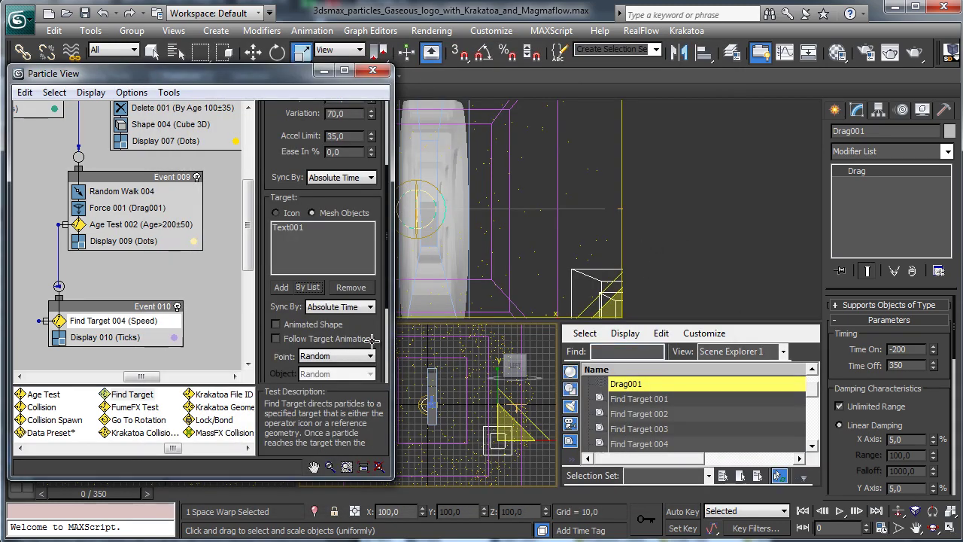
pyautogui.click(335, 356)
pyautogui.click(327, 379)
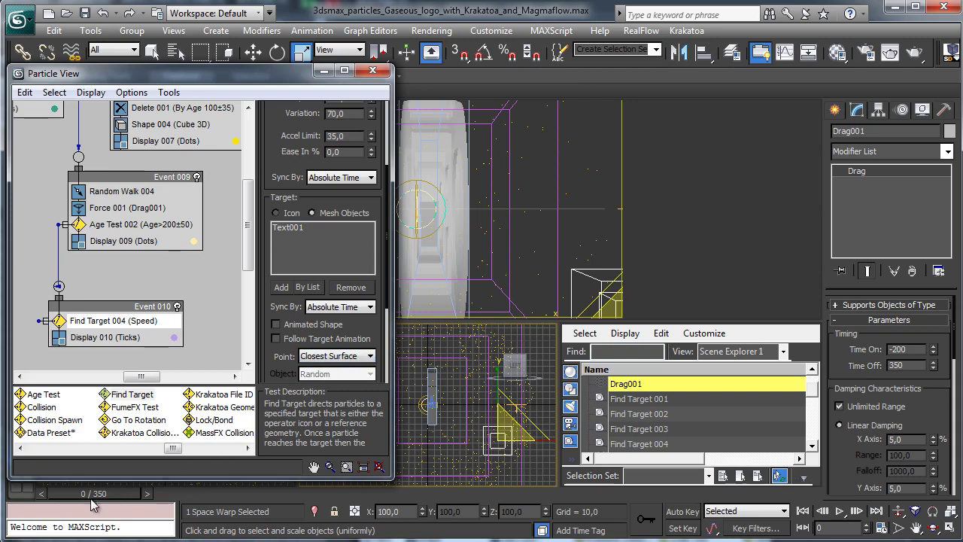
# - Turn off the Delete 001 operator in Event 007, preview the animation to frame 350, and return to frame 0
pyautogui.moveTo(97, 497); pyautogui.dragTo(427, 501)
pyautogui.click(301, 501)
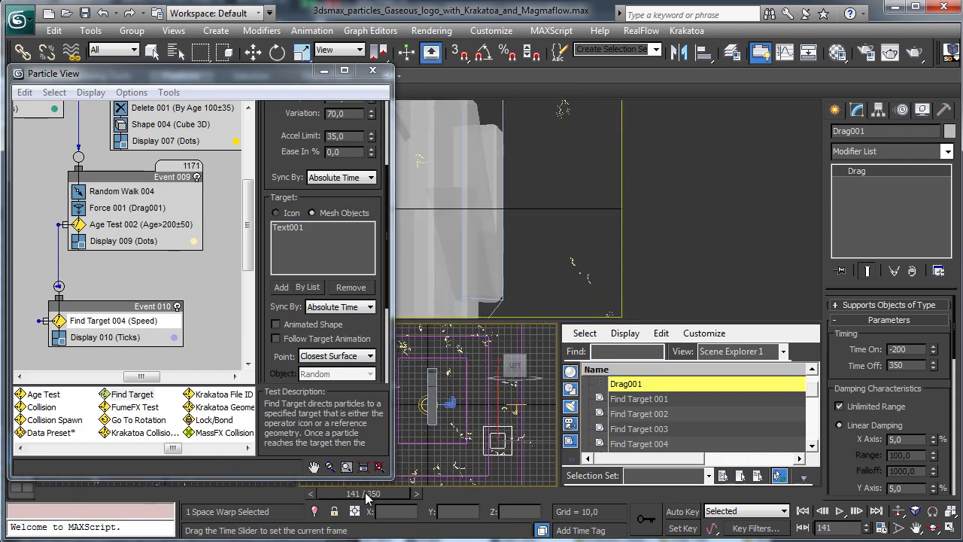
pyautogui.click(122, 109)
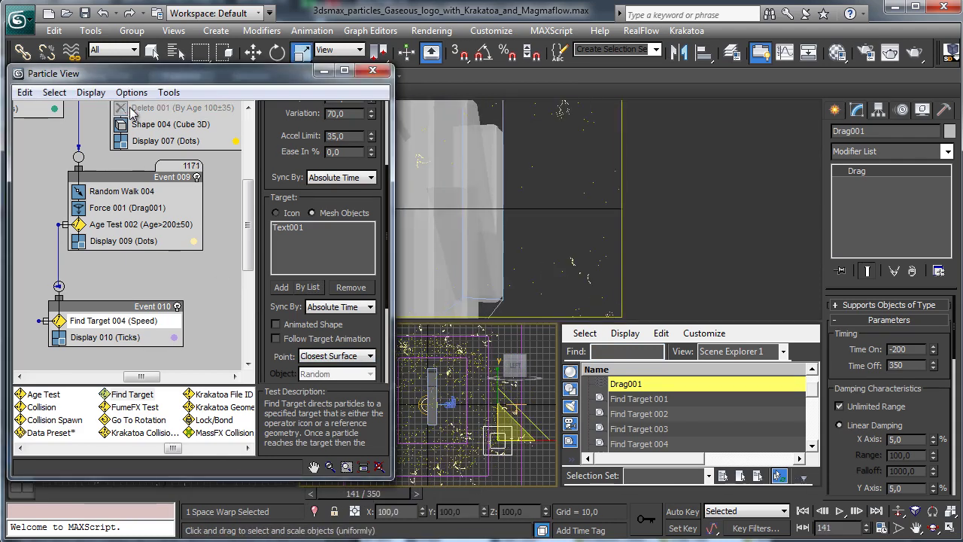
pyautogui.moveTo(401, 489); pyautogui.dragTo(822, 460)
pyautogui.press('r')
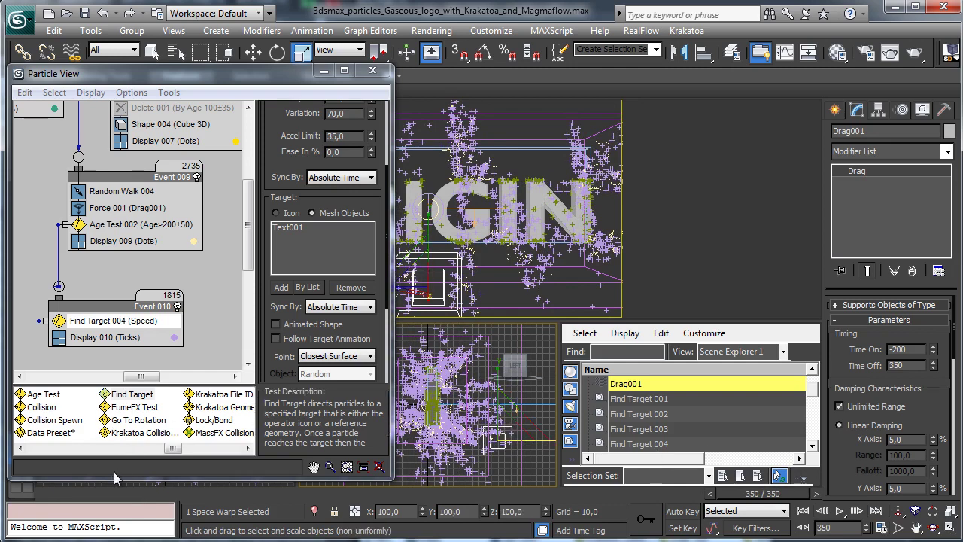
pyautogui.click(55, 498)
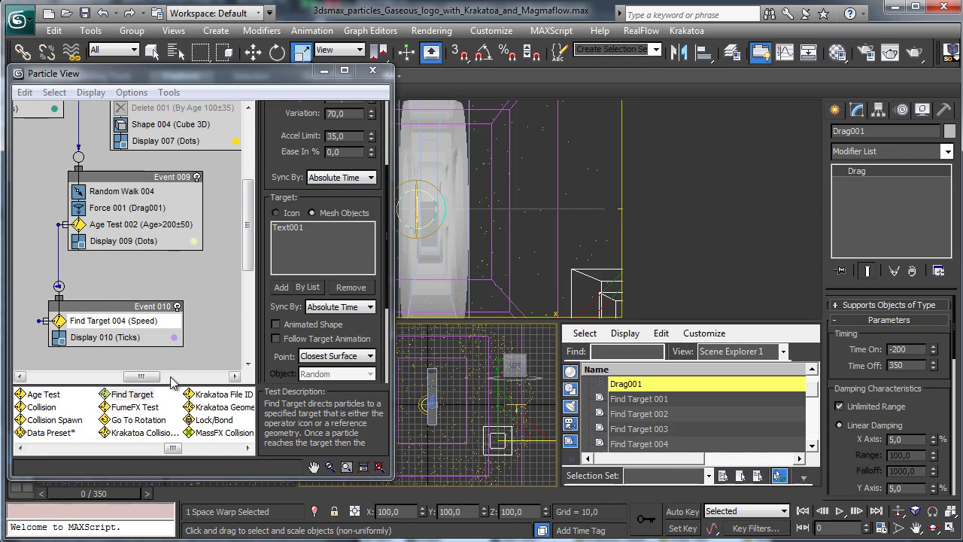
# - Copy the Lock/Bond operator that locks to Text001 and paste it as a new event below Event 010
pyautogui.moveTo(157, 377)
pyautogui.mouseDown()
pyautogui.moveTo(133, 377)
pyautogui.moveTo(145, 379)
pyautogui.mouseUp()
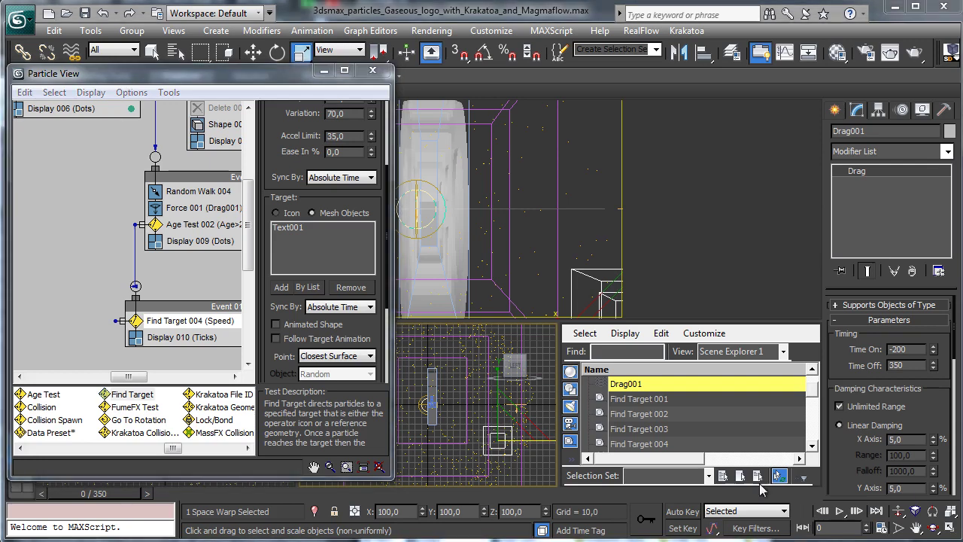
pyautogui.moveTo(248, 234); pyautogui.dragTo(251, 267)
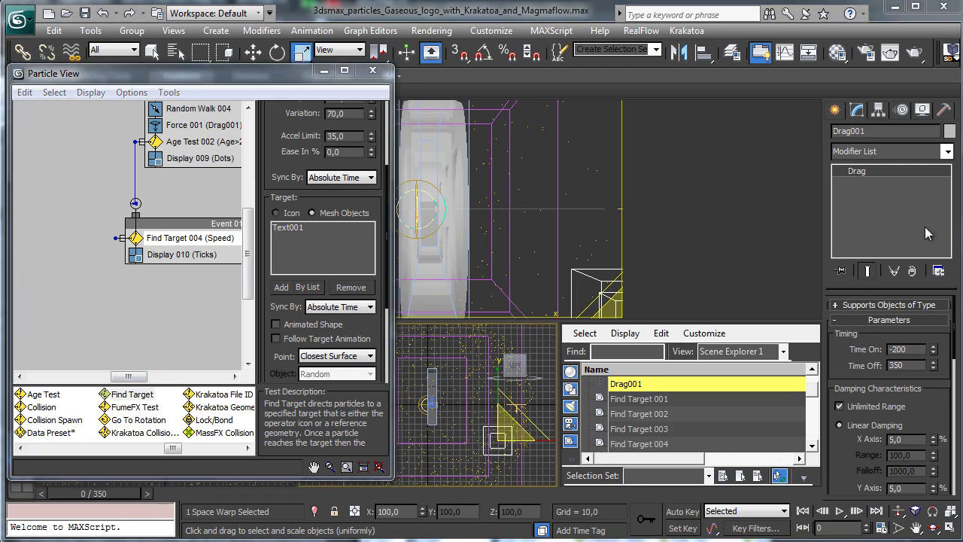
pyautogui.moveTo(128, 376); pyautogui.dragTo(158, 376)
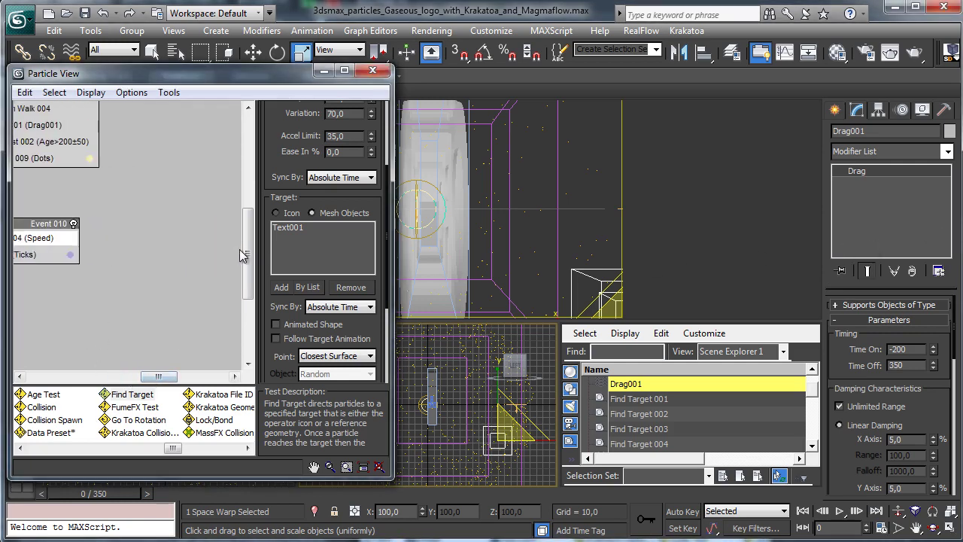
pyautogui.moveTo(250, 256); pyautogui.dragTo(250, 213)
pyautogui.click(218, 155)
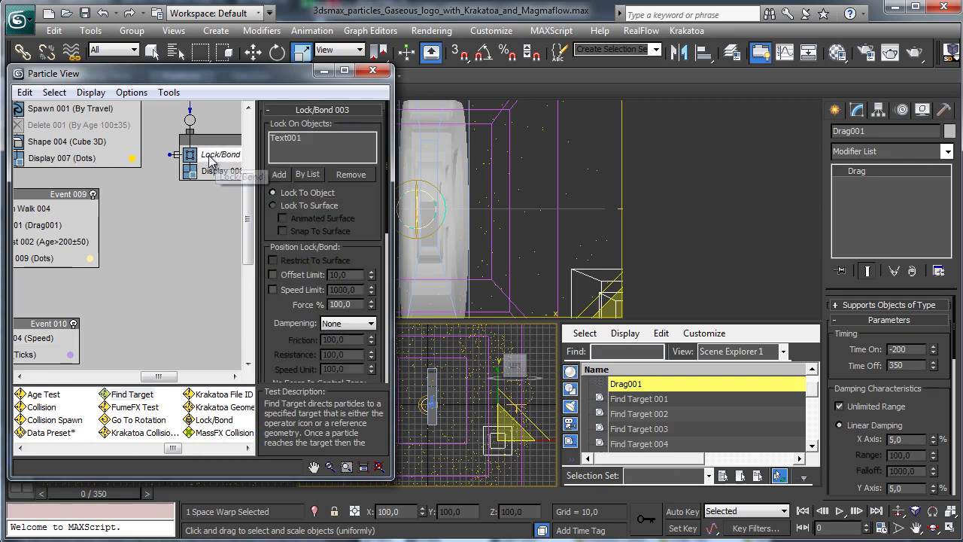
pyautogui.rightClick(216, 160)
pyautogui.click(244, 275)
pyautogui.moveTo(158, 377); pyautogui.dragTo(126, 377)
pyautogui.scroll(-3, 173, 286)
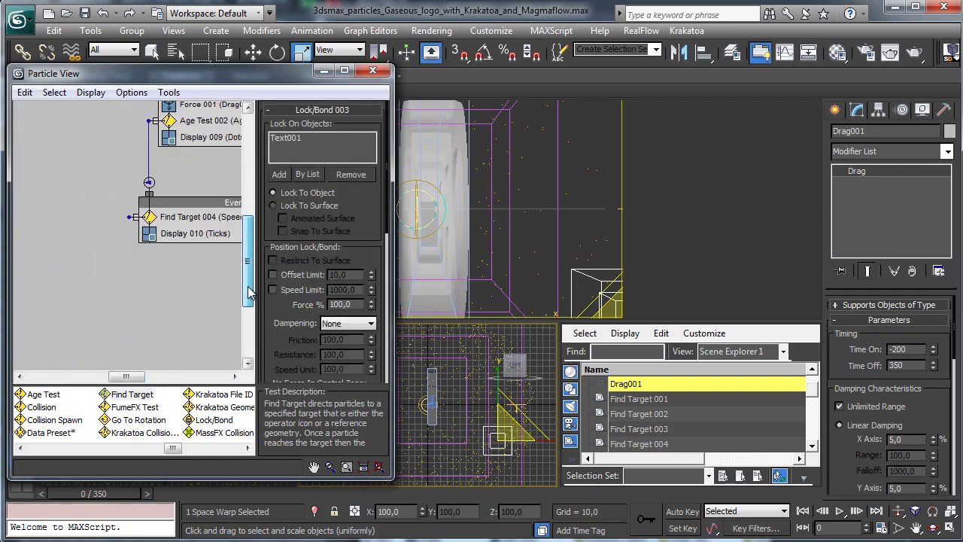
pyautogui.rightClick(110, 274)
pyautogui.click(158, 298)
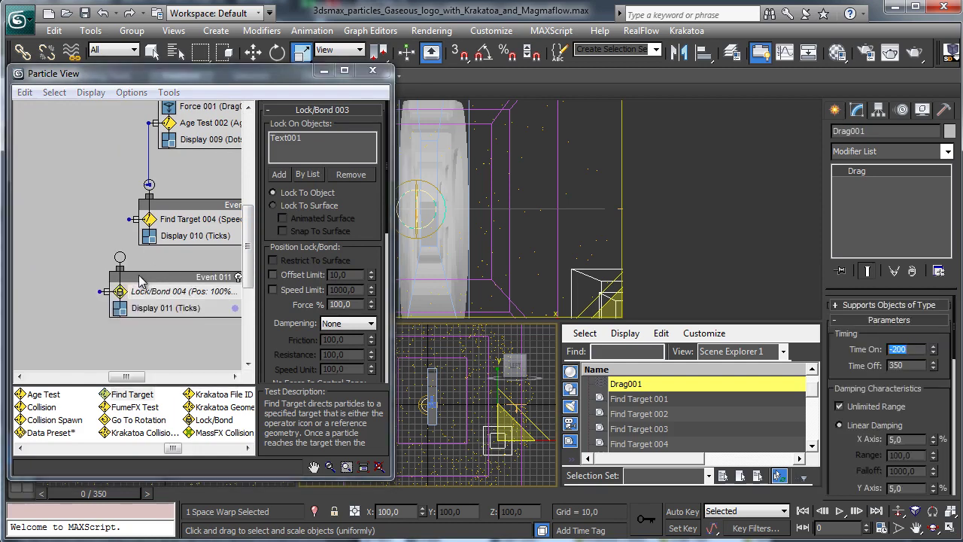
# - Move Event 011 lower, wire the Find Target 004 output to it, preview the animation, and return to frame 0
pyautogui.moveTo(139, 280); pyautogui.dragTo(133, 313)
pyautogui.moveTo(132, 219); pyautogui.dragTo(115, 290)
pyautogui.moveTo(120, 495); pyautogui.dragTo(762, 457)
pyautogui.press('Home')
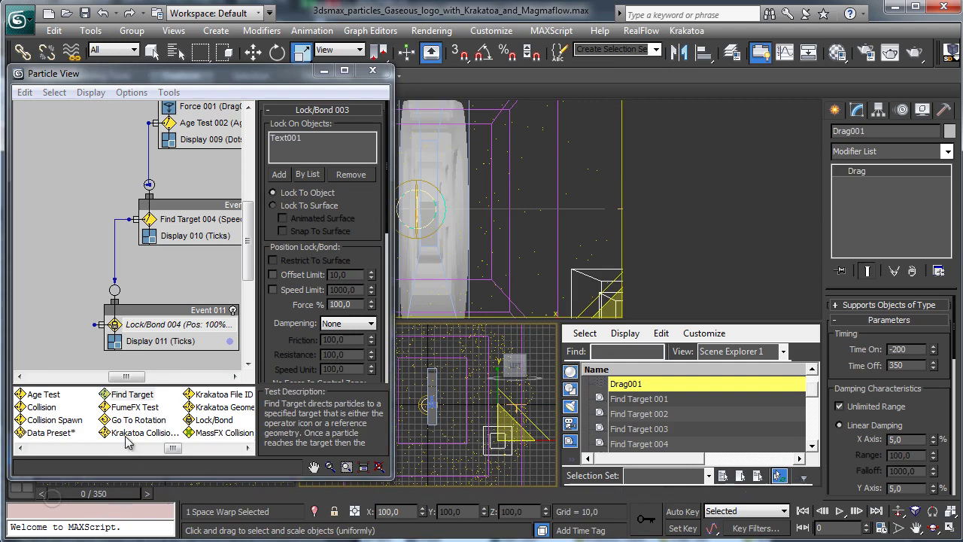
# - Set the particle display type of Display 011 and Display 010 to Dots
pyautogui.click(167, 343)
pyautogui.click(340, 132)
pyautogui.click(331, 155)
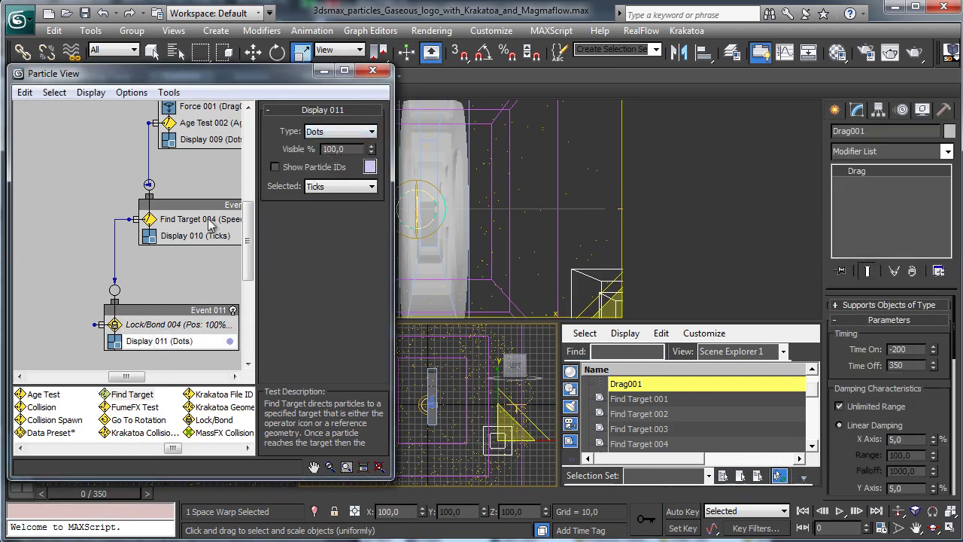
pyautogui.click(201, 236)
pyautogui.click(341, 133)
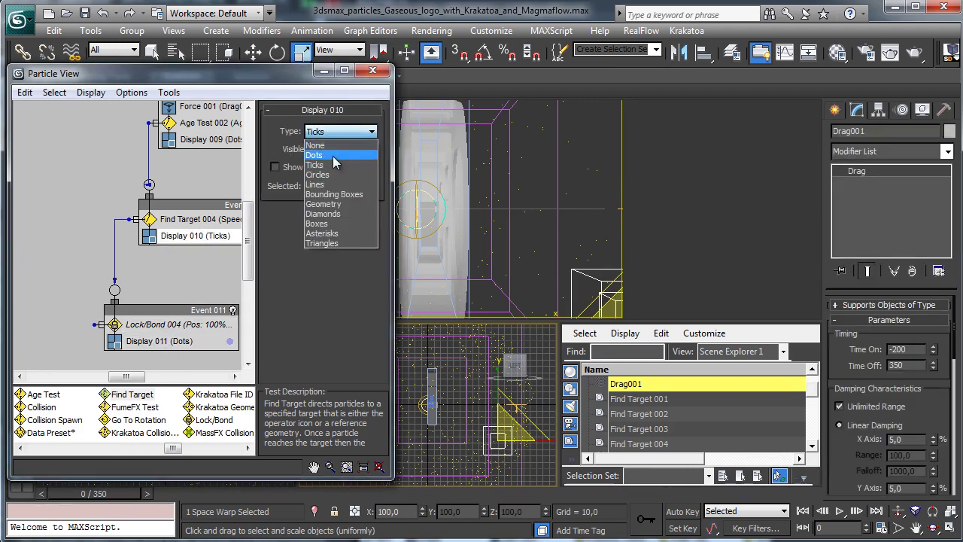
pyautogui.click(332, 155)
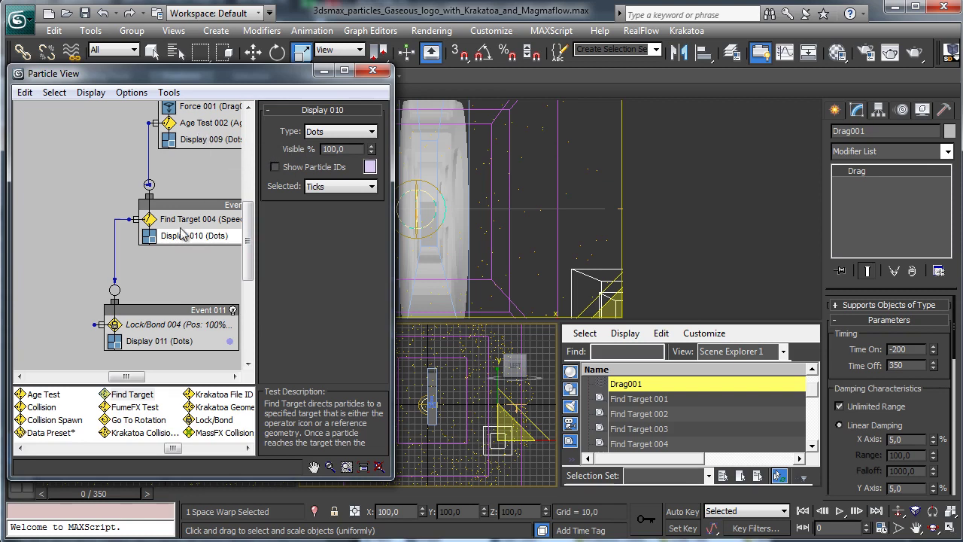
# - Add a Spawn test to Event 009 between Age Test 002 and Display 009
pyautogui.moveTo(247, 259); pyautogui.dragTo(246, 246)
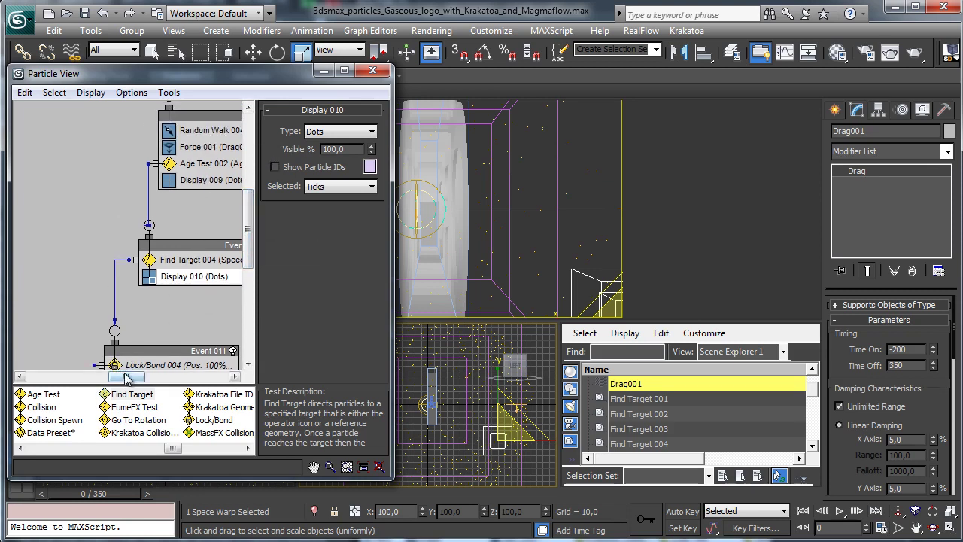
pyautogui.moveTo(125, 377); pyautogui.dragTo(143, 380)
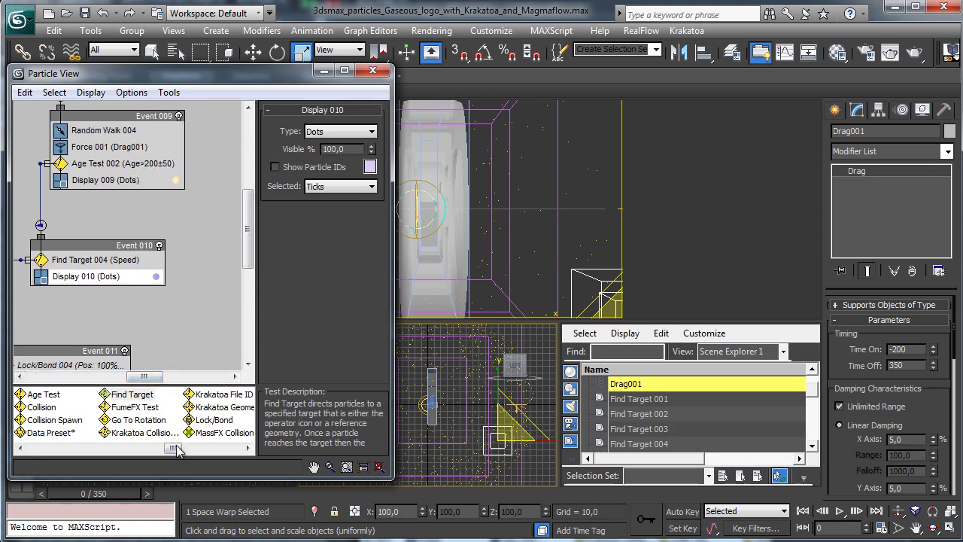
pyautogui.moveTo(175, 447); pyautogui.dragTo(136, 196)
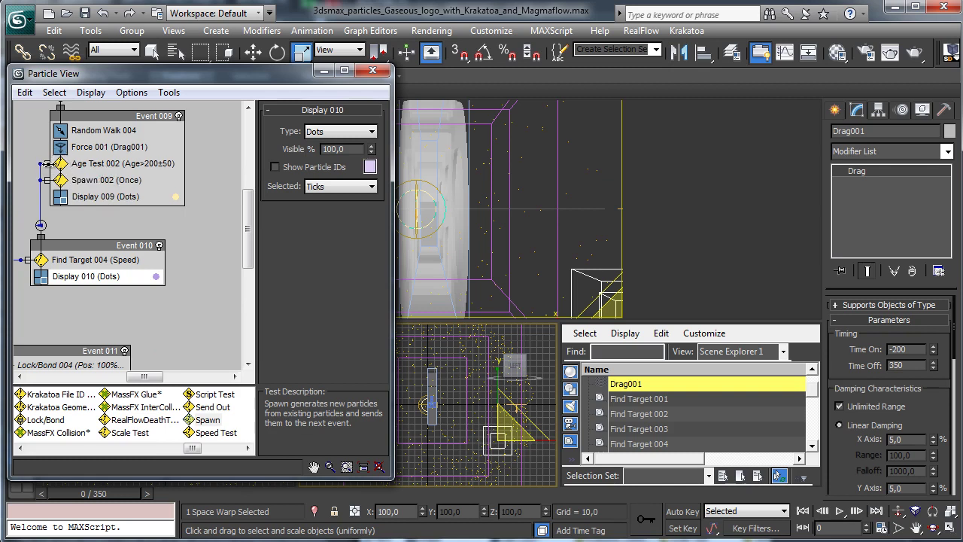
# - Move the Age Test 002 output to the right side of Event 009 and shift Event 010 slightly lower
pyautogui.moveTo(47, 163); pyautogui.dragTo(199, 164)
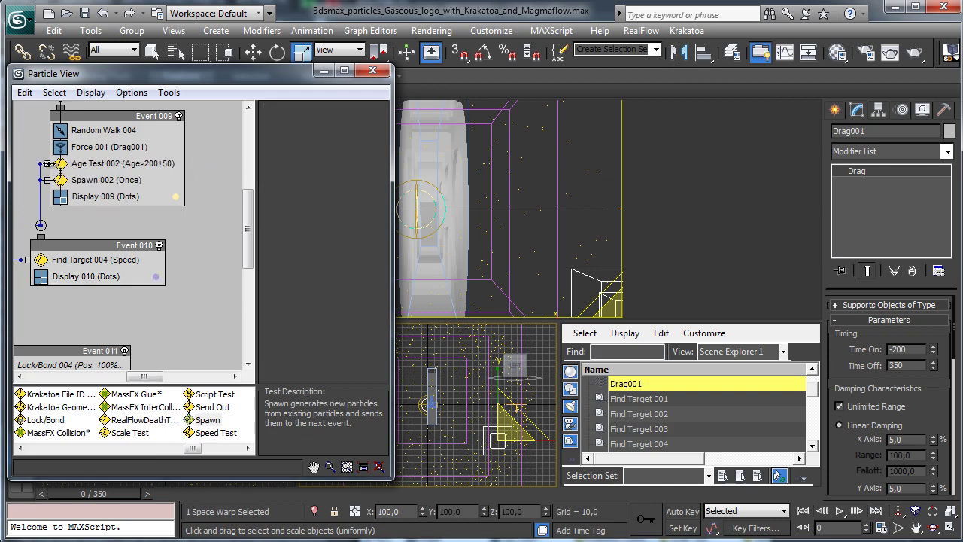
pyautogui.moveTo(50, 163); pyautogui.dragTo(194, 165)
pyautogui.hotkey('ctrl', 'z')
pyautogui.hotkey('ctrl', 'z')
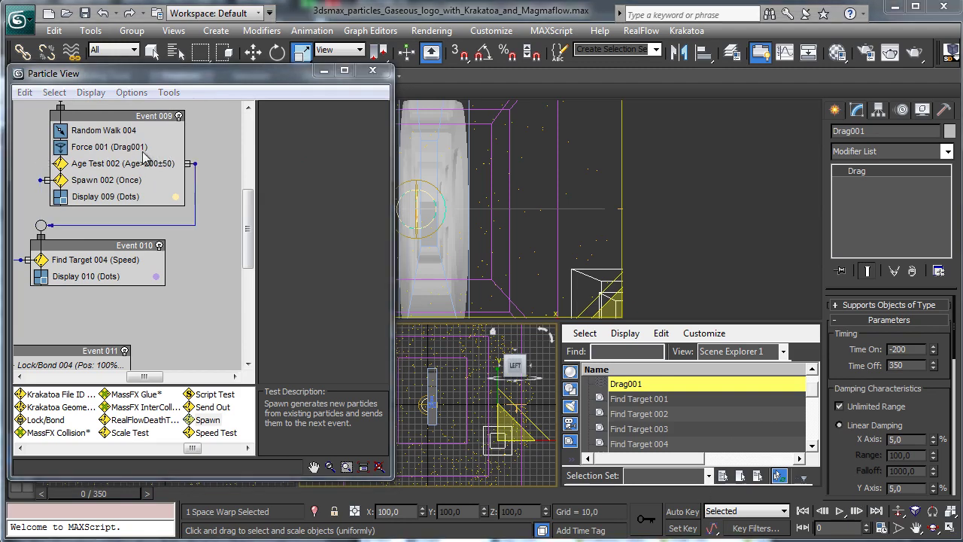
pyautogui.moveTo(134, 254); pyautogui.dragTo(123, 276)
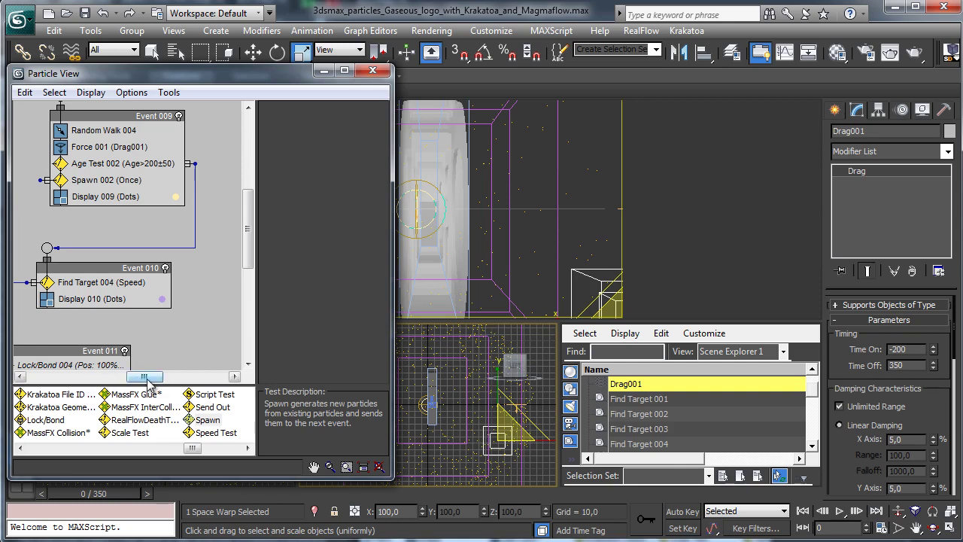
# - Create a new event with a Speed operator beside Event 009 and wire the Spawn 002 output to it
pyautogui.moveTo(145, 376); pyautogui.dragTo(124, 376)
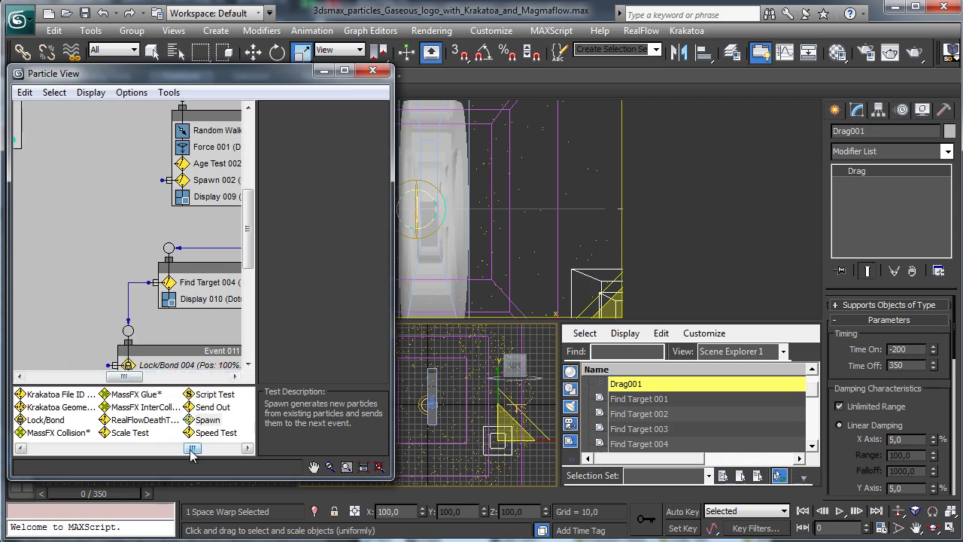
pyautogui.moveTo(191, 452); pyautogui.dragTo(154, 449)
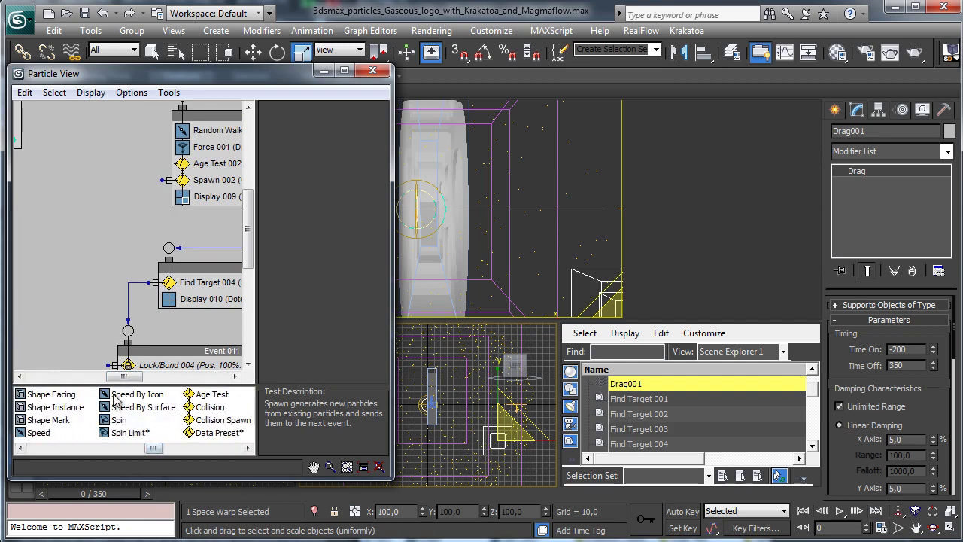
pyautogui.moveTo(38, 432); pyautogui.dragTo(30, 212)
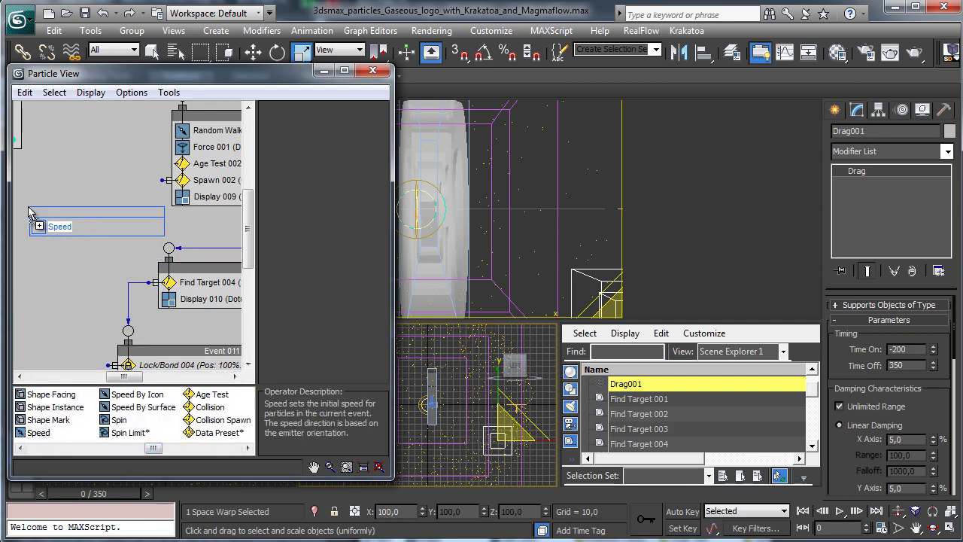
pyautogui.moveTo(124, 376)
pyautogui.mouseDown()
pyautogui.moveTo(145, 380)
pyautogui.moveTo(117, 378)
pyautogui.mouseUp()
pyautogui.click(109, 211)
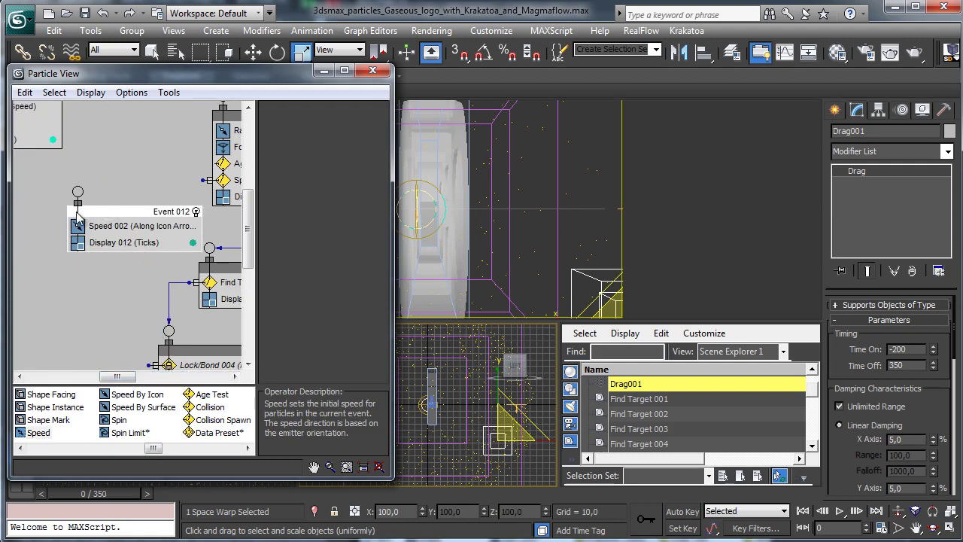
pyautogui.moveTo(107, 216); pyautogui.dragTo(73, 212)
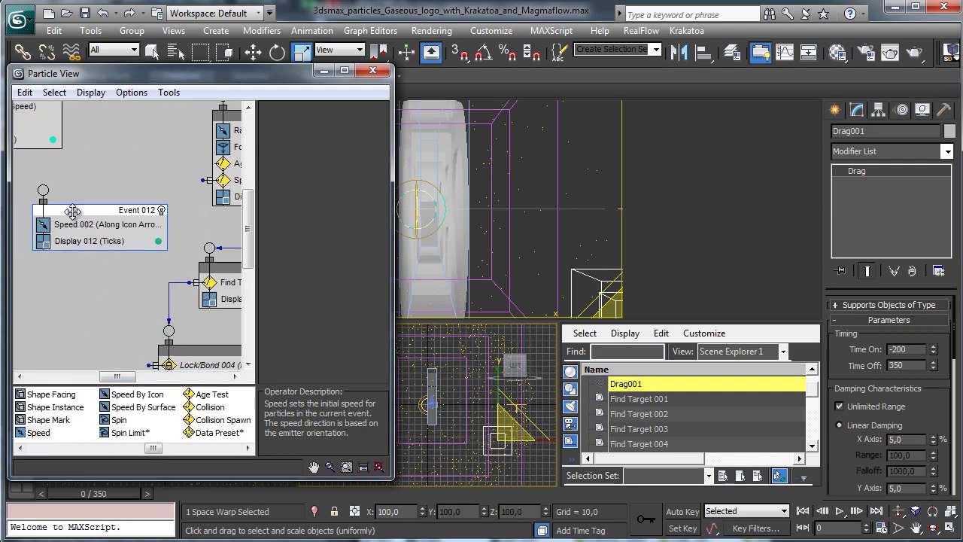
pyautogui.moveTo(203, 179); pyautogui.dragTo(42, 188)
# - Make Spawn 002 emit By Travel Distance and set its spawnable percentage to 3
pyautogui.moveTo(129, 380); pyautogui.dragTo(148, 381)
pyautogui.click(218, 181)
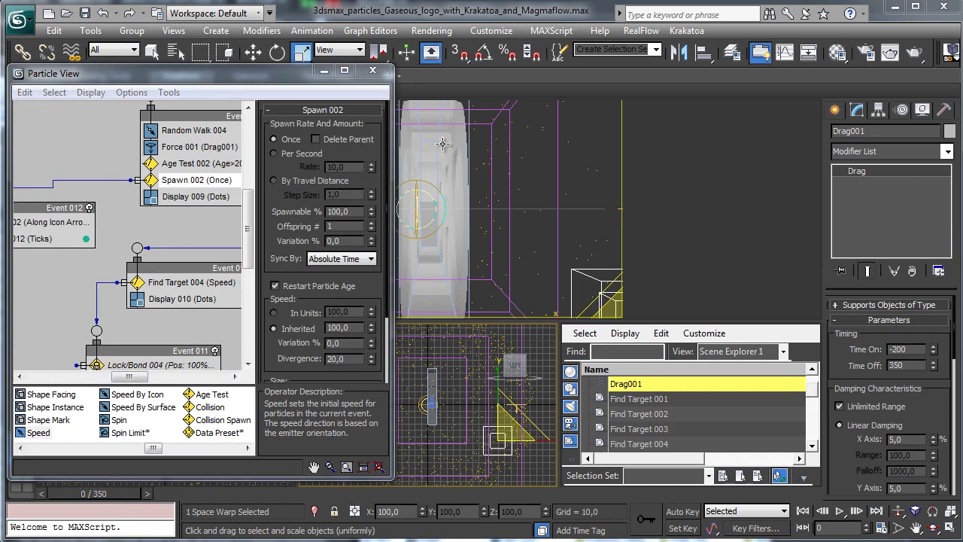
pyautogui.click(286, 180)
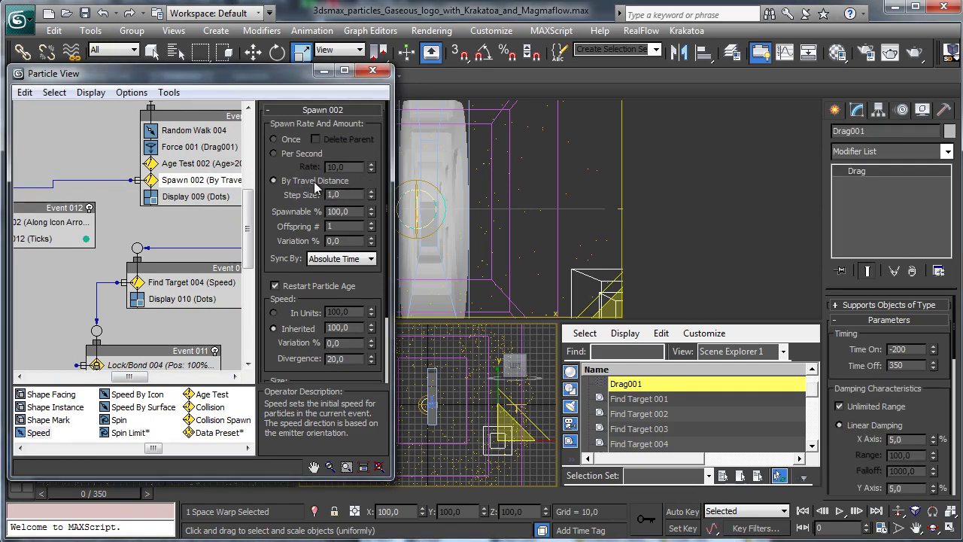
pyautogui.doubleClick(356, 213)
pyautogui.write('3')
pyautogui.press('Return')
# - Turn off Restart Particle Age in Spawn 002 and set its inherited speed to 70, variation to 20 and divergence to 5
pyautogui.doubleClick(358, 328)
pyautogui.write('70')
pyautogui.press('Return')
pyautogui.moveTo(297, 309); pyautogui.dragTo(315, 201)
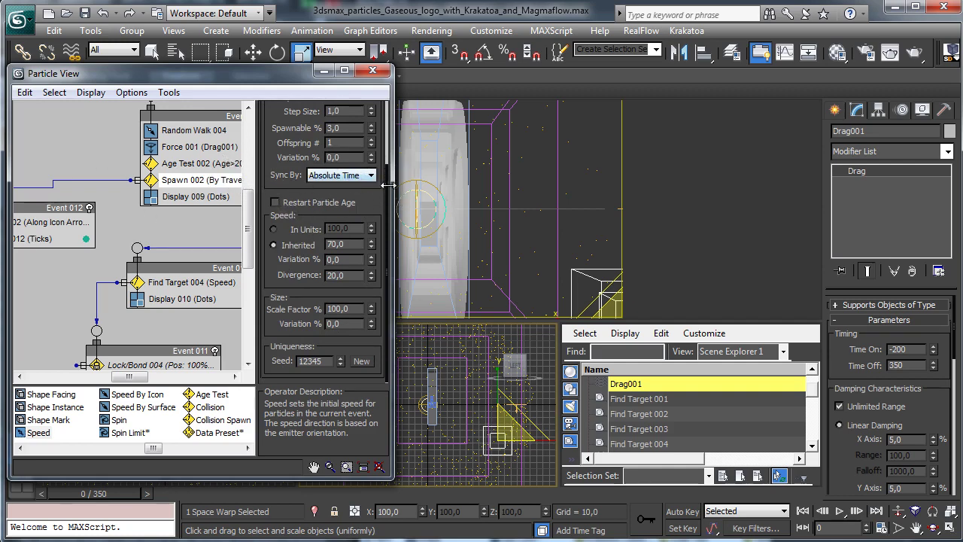
pyautogui.doubleClick(342, 259)
pyautogui.write('20')
pyautogui.press('Return')
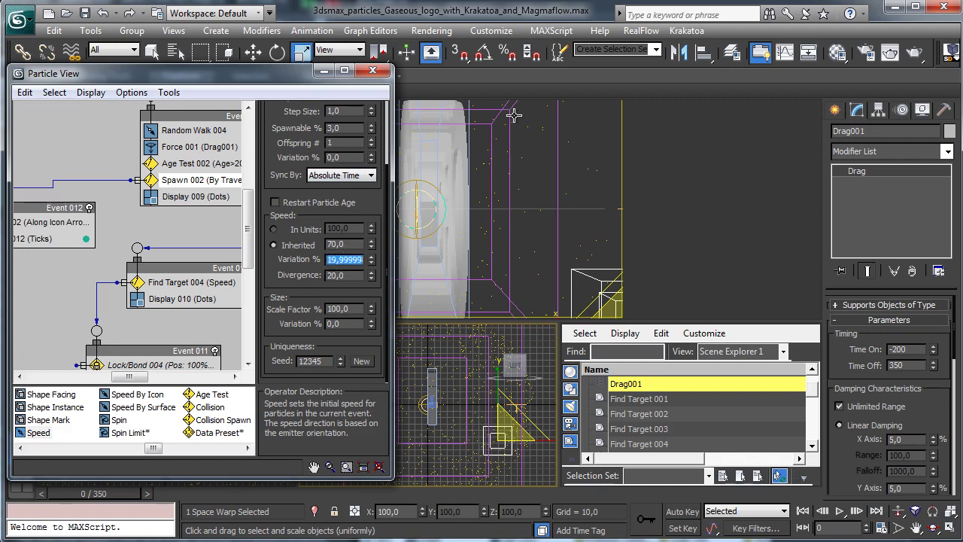
pyautogui.doubleClick(351, 278)
pyautogui.write('5')
pyautogui.press('Return')
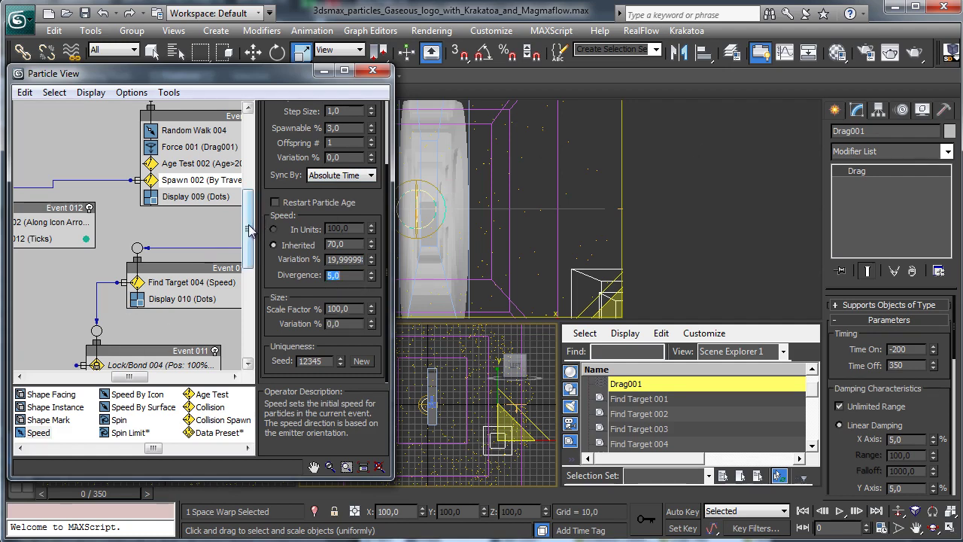
# - Set the speed divergence of Spawn 001 in Event 007 to 180
pyautogui.moveTo(249, 220); pyautogui.dragTo(249, 203)
pyautogui.moveTo(128, 380); pyautogui.dragTo(171, 380)
pyautogui.moveTo(249, 215); pyautogui.dragTo(249, 173)
pyautogui.moveTo(167, 378); pyautogui.dragTo(138, 378)
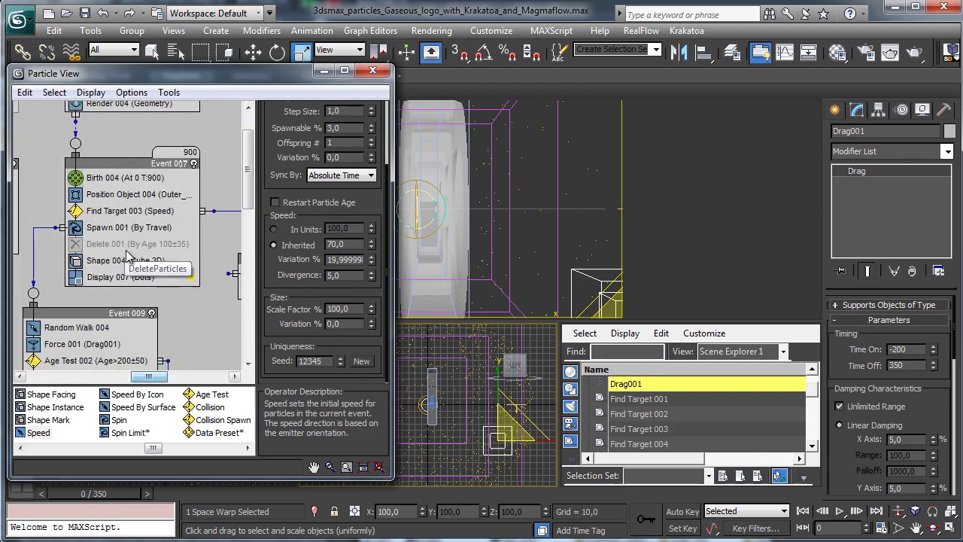
pyautogui.click(131, 227)
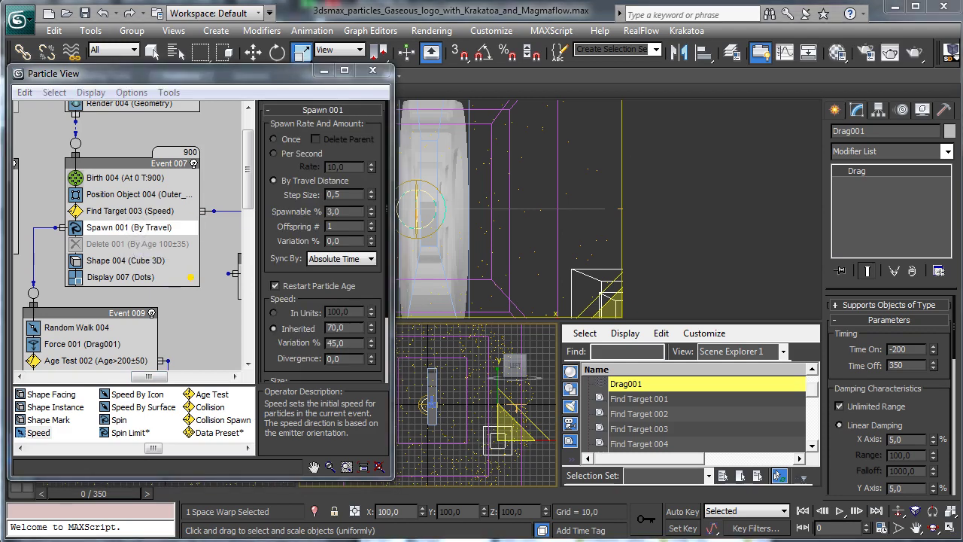
pyautogui.click(342, 359)
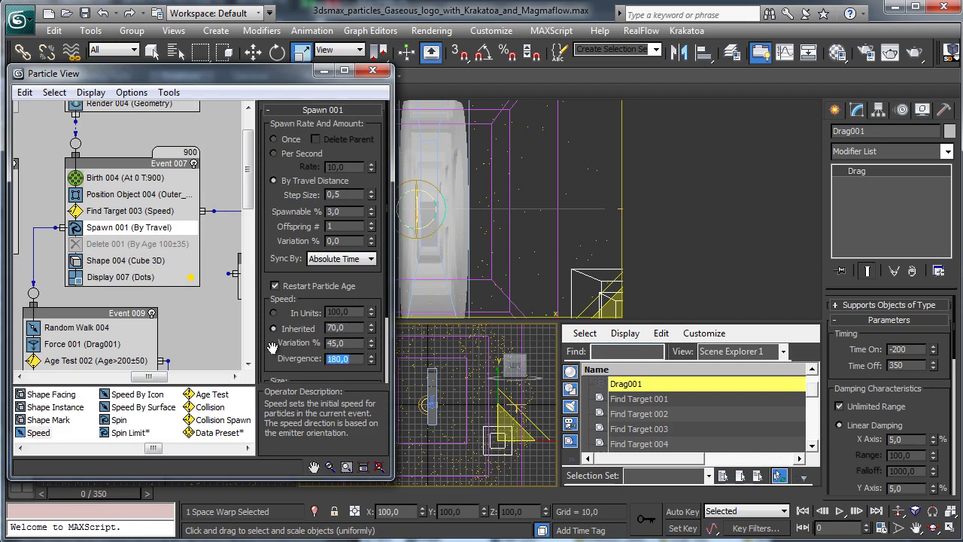
# - Set the direction of the Speed 002 operator in Event 012 to Random 3D
pyautogui.moveTo(246, 209); pyautogui.dragTo(247, 248)
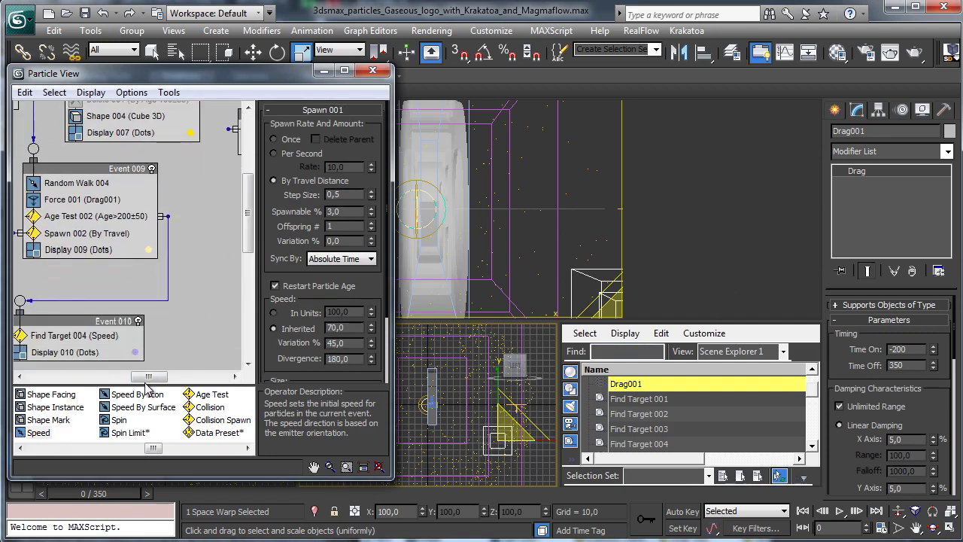
pyautogui.moveTo(148, 376); pyautogui.dragTo(112, 376)
pyautogui.click(147, 265)
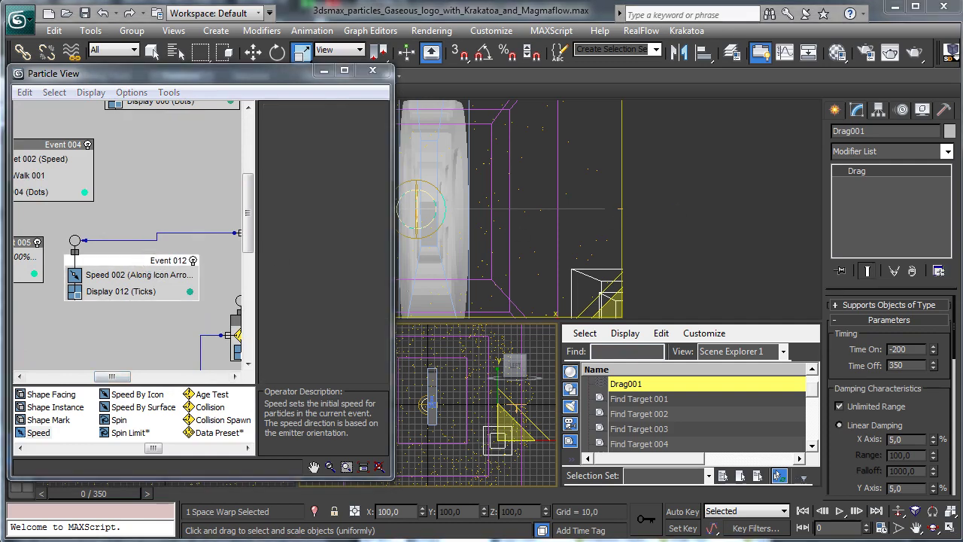
pyautogui.click(144, 276)
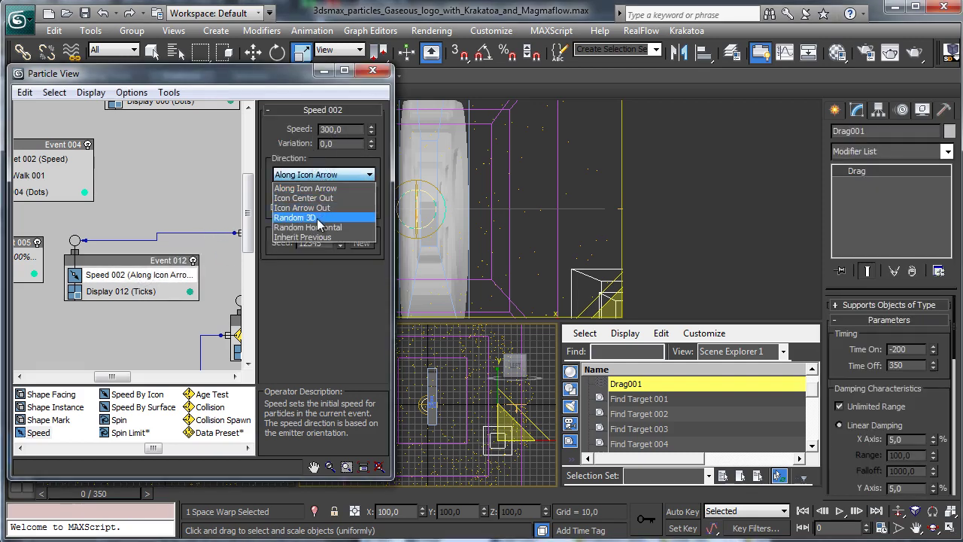
pyautogui.click(320, 217)
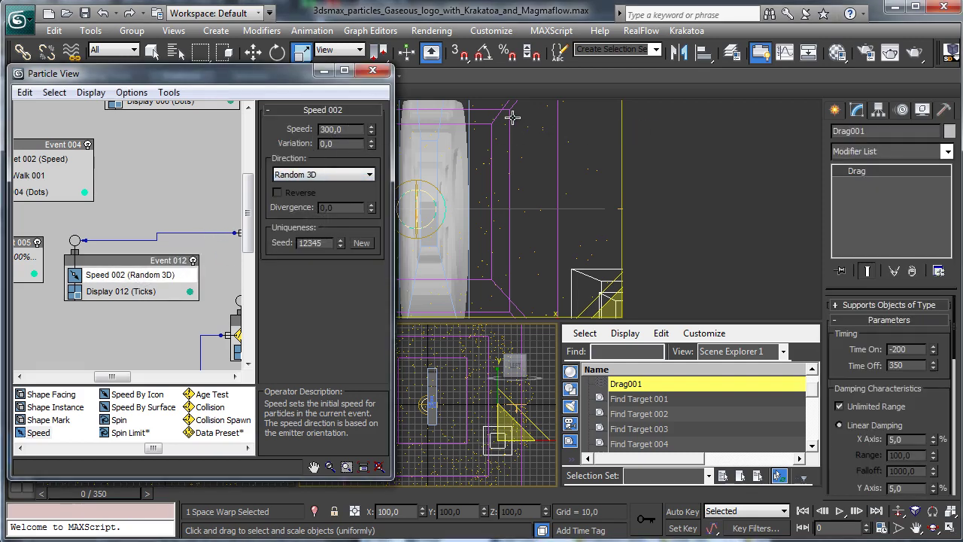
# - Set Speed 002 to a speed of 0,5 with a variation of 0,2 and preview the animation past frame 300
pyautogui.moveTo(267, 126); pyautogui.dragTo(228, 96)
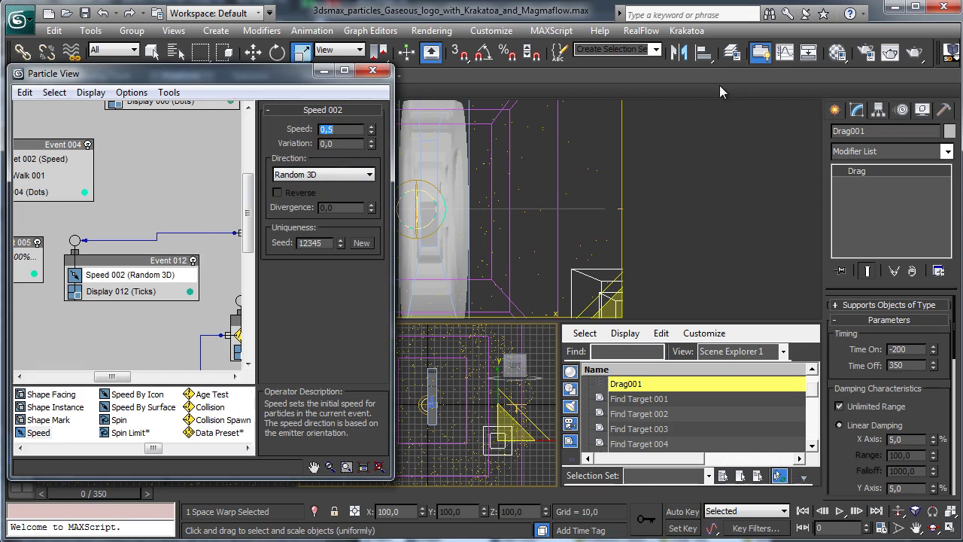
pyautogui.moveTo(343, 146); pyautogui.dragTo(228, 125)
pyautogui.write('0,2')
pyautogui.press('Return')
pyautogui.moveTo(137, 494); pyautogui.dragTo(733, 464)
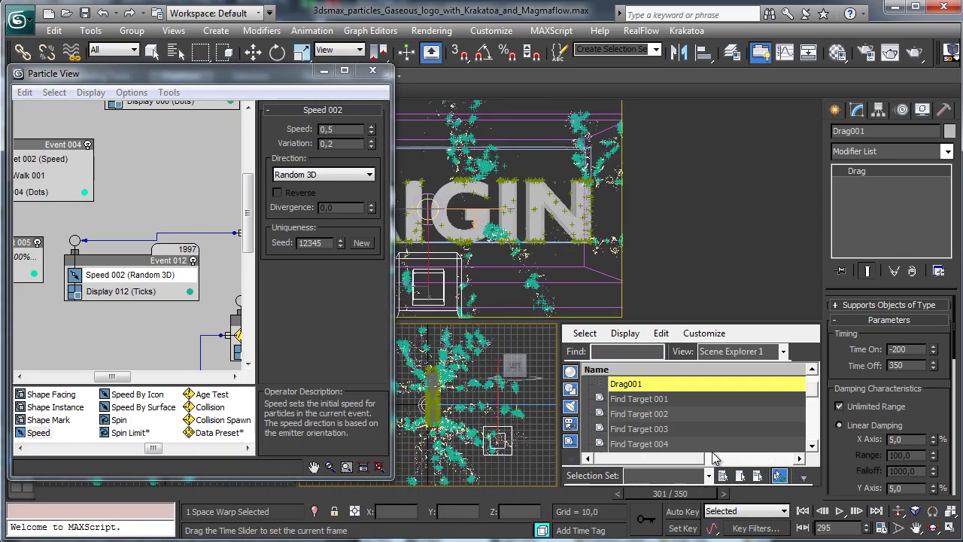
# - Change the display type of Display 012 in Event 012 to Dots and preview the animation from frame 0
pyautogui.click(84, 494)
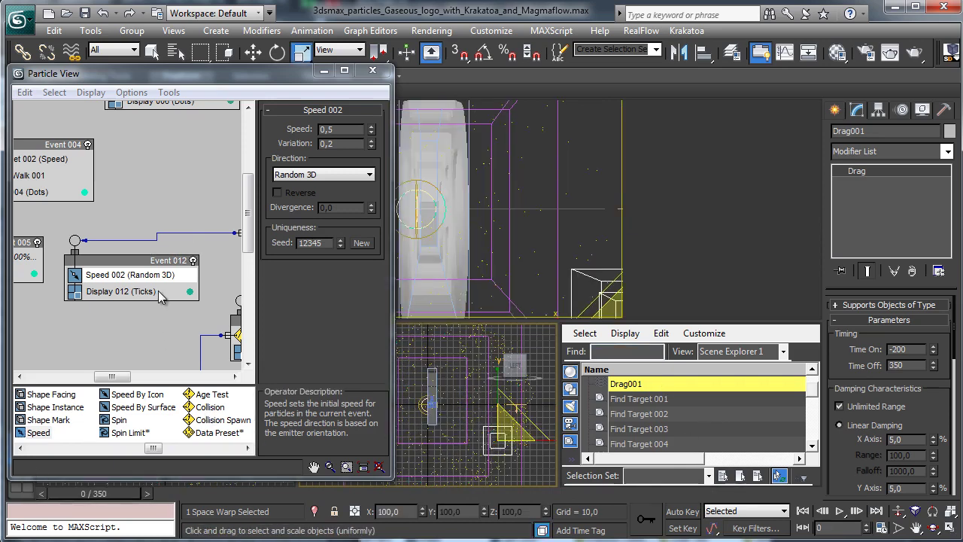
pyautogui.click(120, 291)
pyautogui.click(338, 133)
pyautogui.click(334, 153)
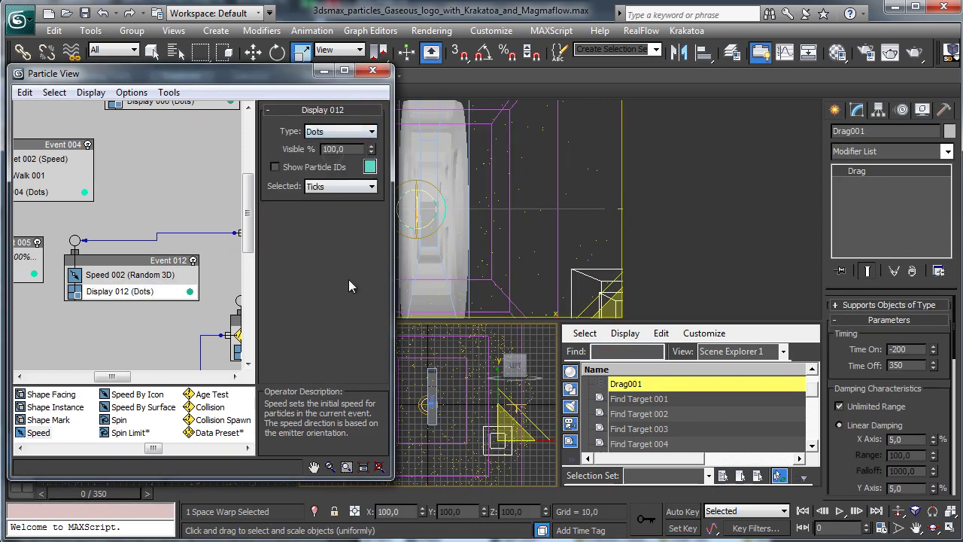
pyautogui.moveTo(113, 497); pyautogui.dragTo(747, 438)
pyautogui.click(20, 493)
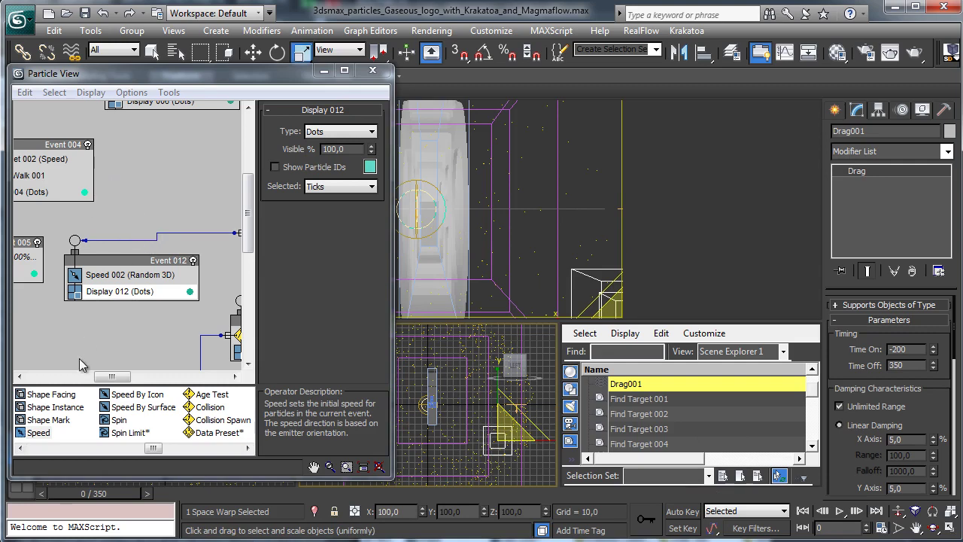
# - Add a Random Walk operator to Event 012 between Speed 002 and Display 012
pyautogui.click(137, 449)
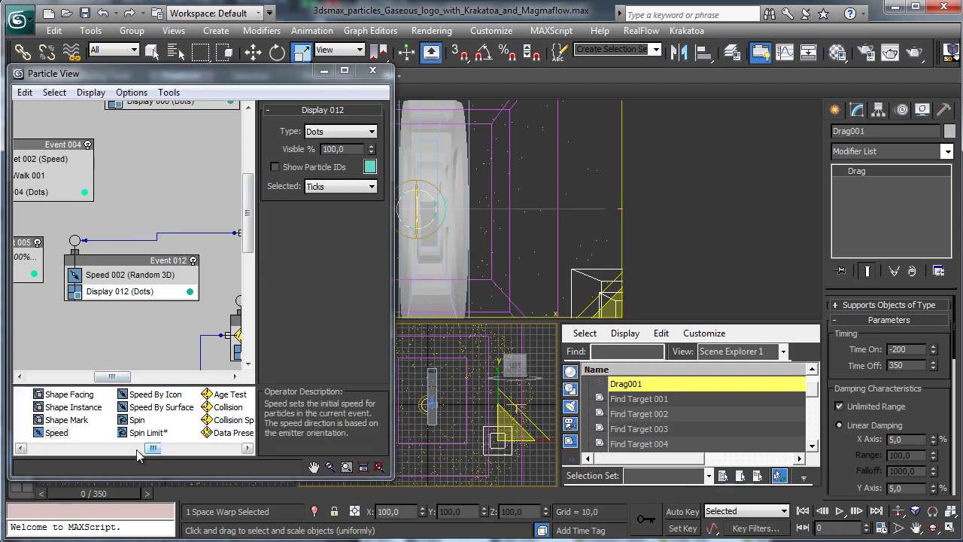
pyautogui.click(136, 449)
pyautogui.click(136, 449)
pyautogui.moveTo(139, 420); pyautogui.dragTo(127, 296)
pyautogui.click(139, 291)
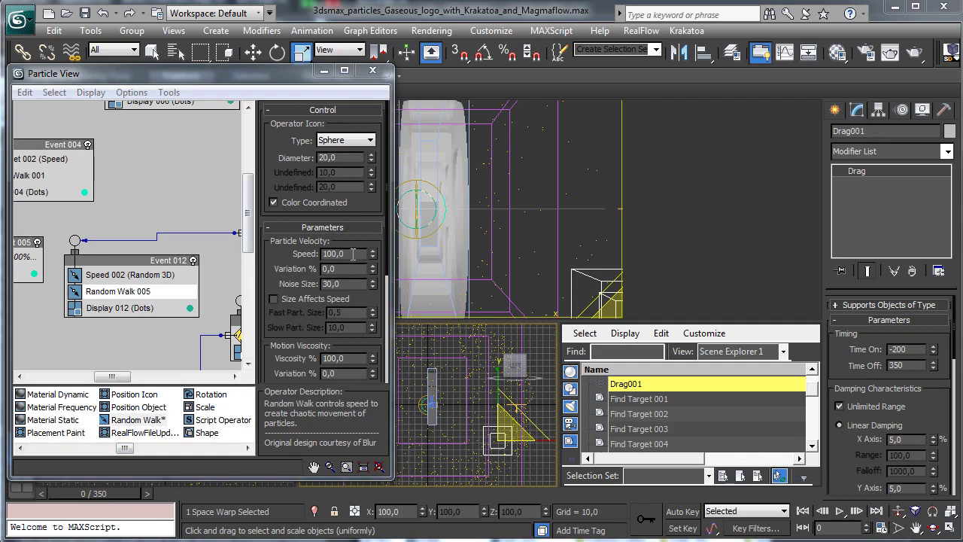
# - Set Random Walk 005's particle velocity to speed 2, variation 45 % and noise size 5
pyautogui.doubleClick(353, 253)
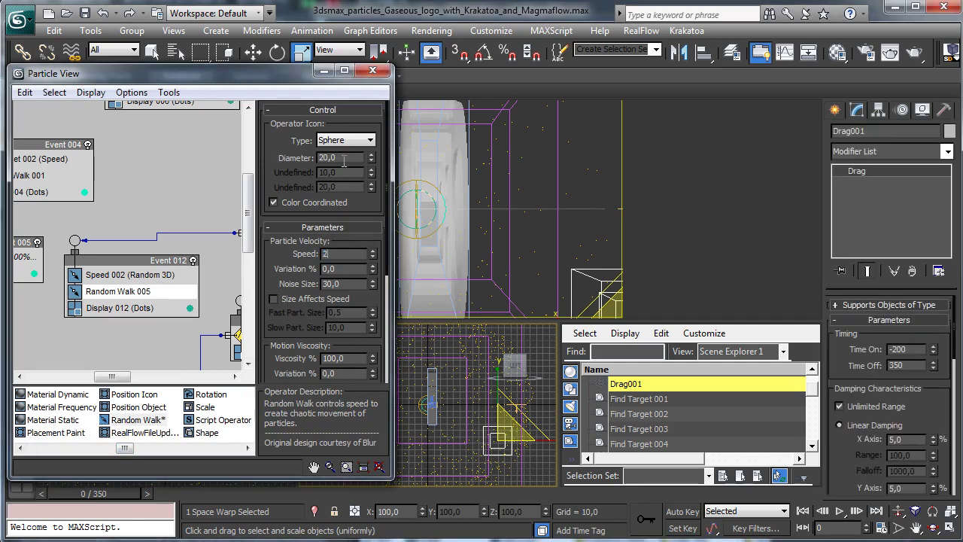
pyautogui.doubleClick(347, 269)
pyautogui.write('45')
pyautogui.press('Return')
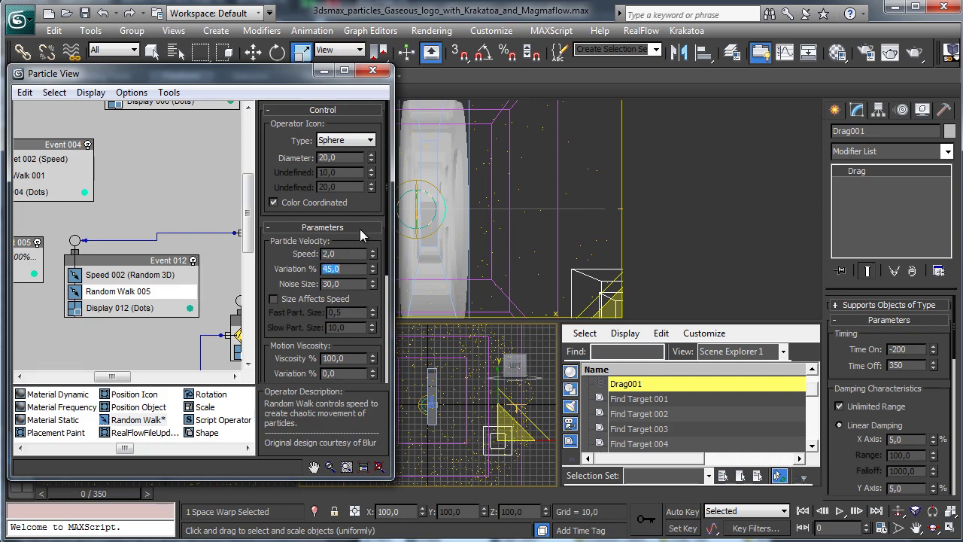
pyautogui.doubleClick(344, 284)
pyautogui.doubleClick(342, 284)
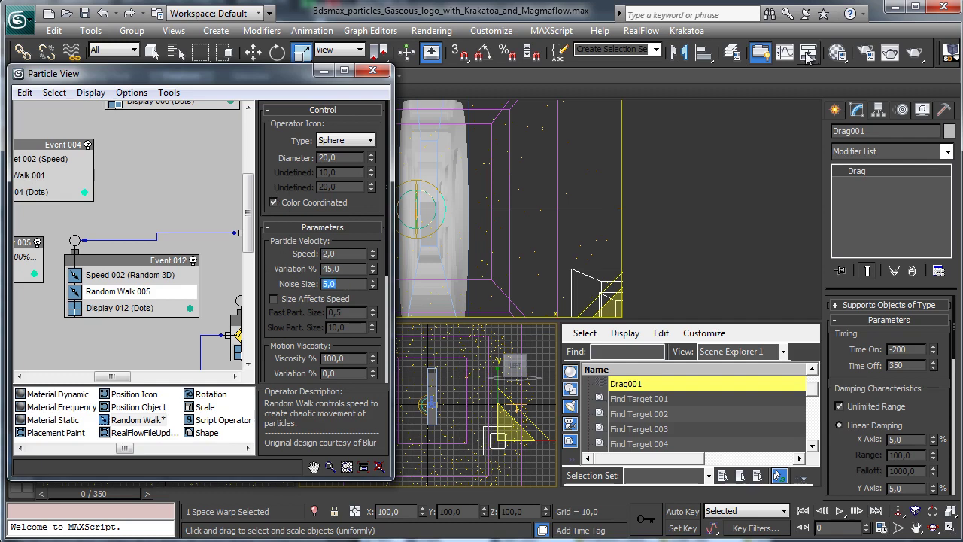
# - Set the motion viscosity of Random Walk 005 to 500 % with 45 % variation and preview the animation to frame 350
pyautogui.doubleClick(343, 358)
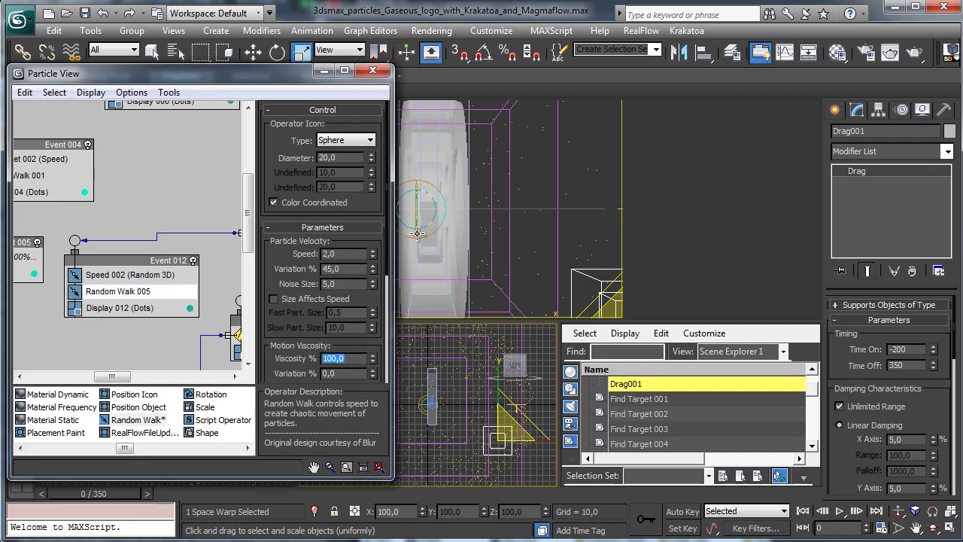
pyautogui.write('5')
pyautogui.doubleClick(350, 374)
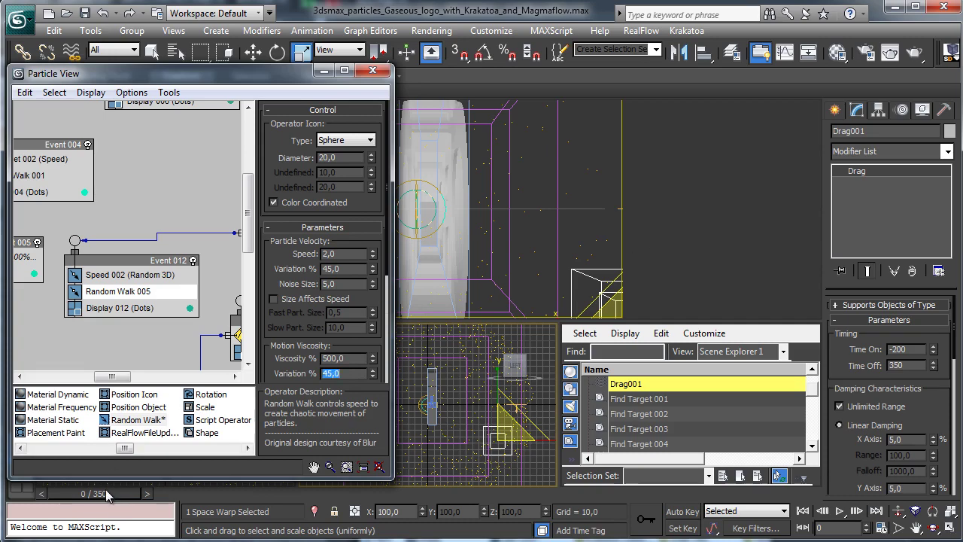
pyautogui.moveTo(105, 489); pyautogui.dragTo(830, 435)
pyautogui.press('r')
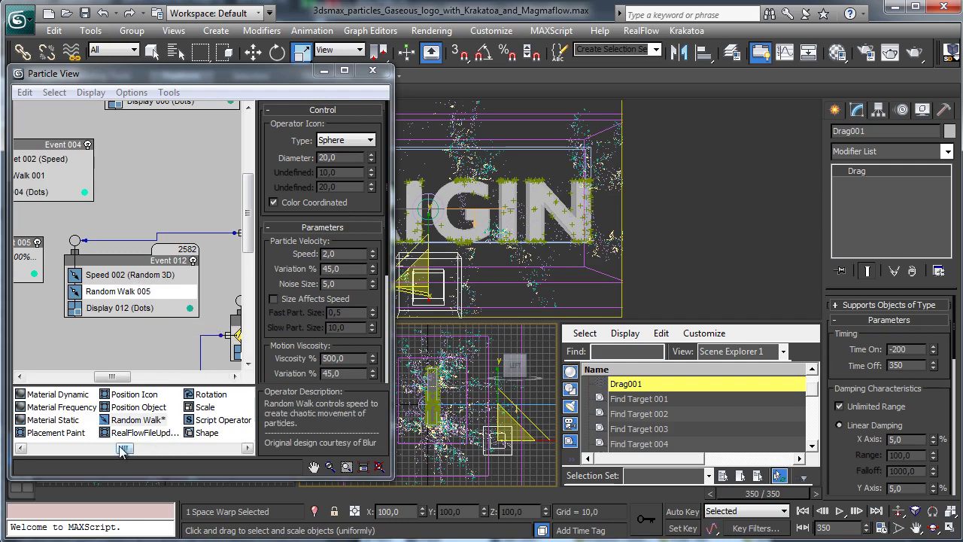
# - Add a Force operator below Random Walk 005 in Event 012 and return to frame 0
pyautogui.moveTo(121, 447); pyautogui.dragTo(106, 445)
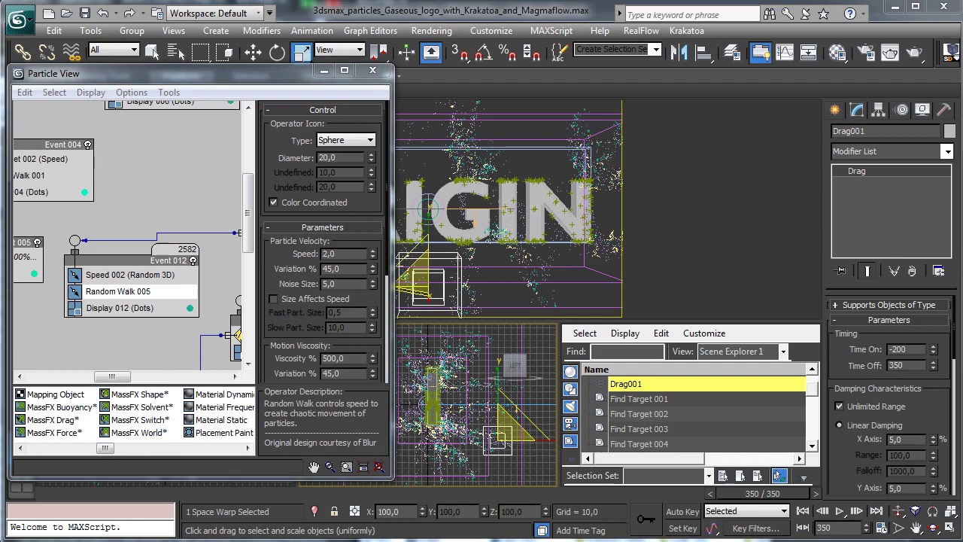
pyautogui.moveTo(106, 447); pyautogui.dragTo(36, 447)
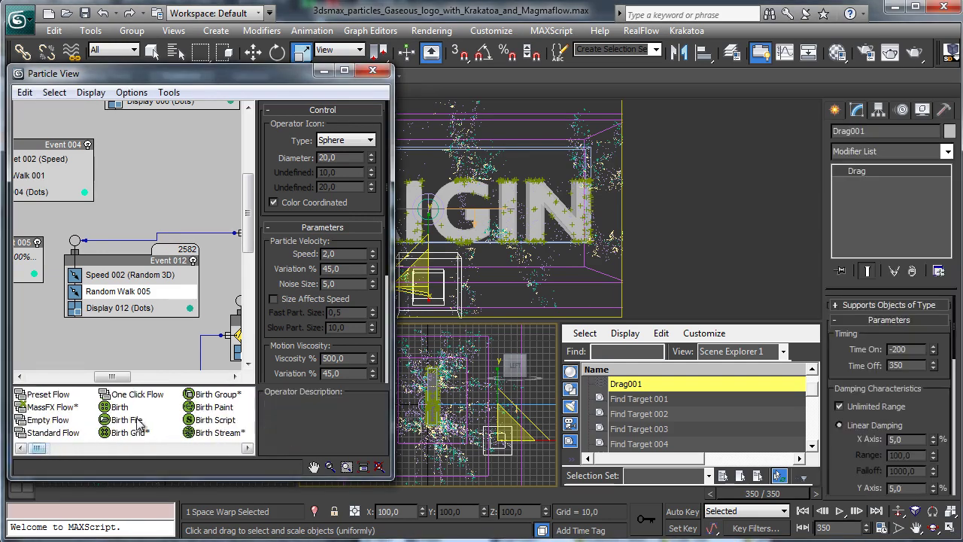
pyautogui.click(139, 448)
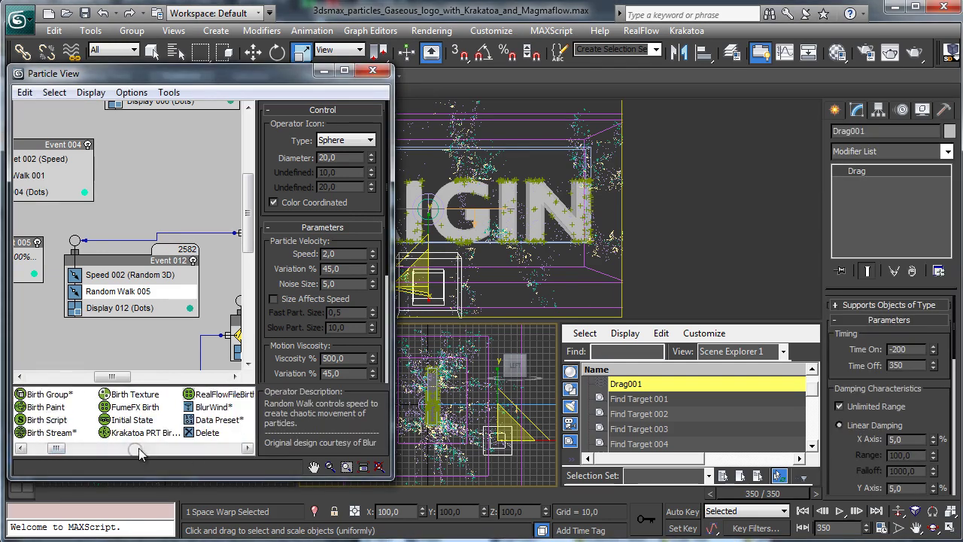
pyautogui.click(192, 448)
pyautogui.moveTo(117, 396); pyautogui.dragTo(117, 320)
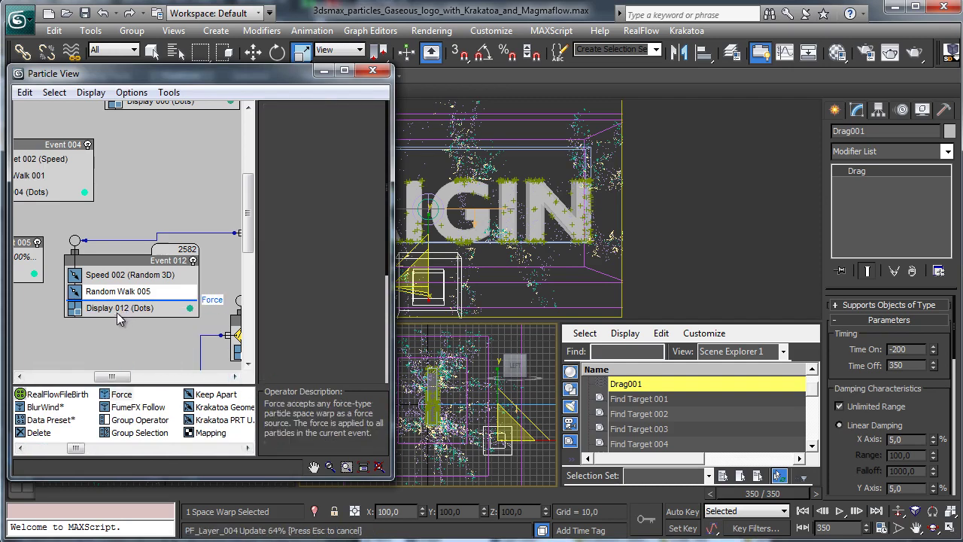
pyautogui.click(46, 492)
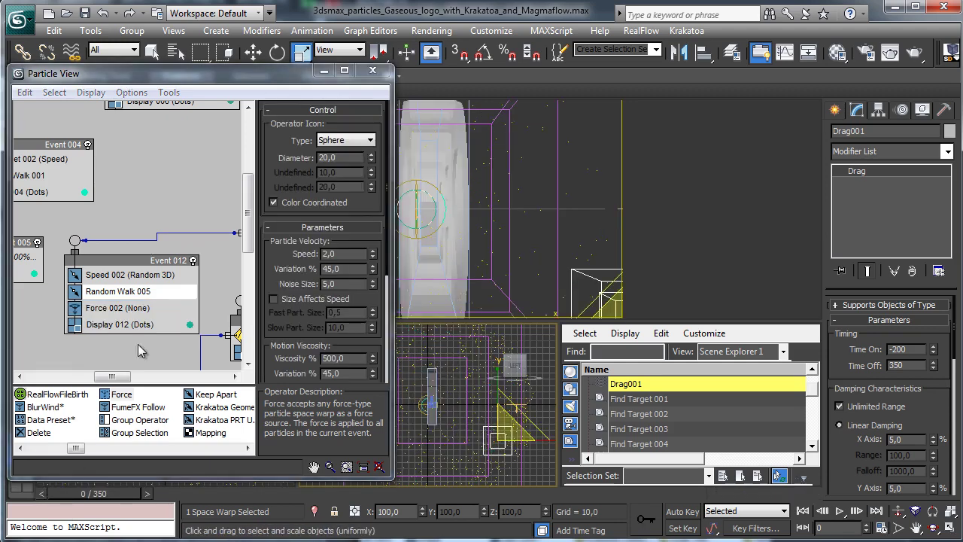
# - Assign the Drag001 space warp to Force 002 and set its influence to 3500 %
pyautogui.click(132, 311)
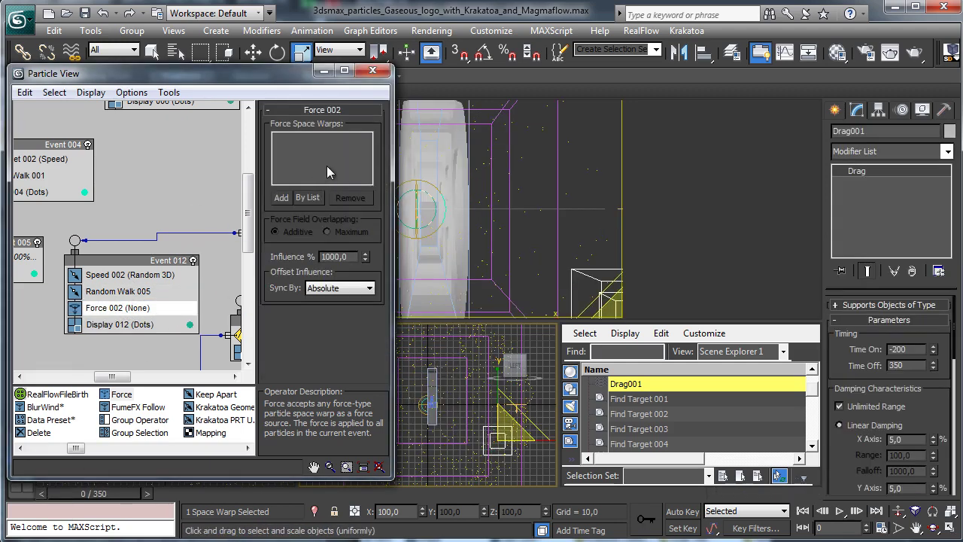
pyautogui.click(308, 197)
pyautogui.doubleClick(188, 146)
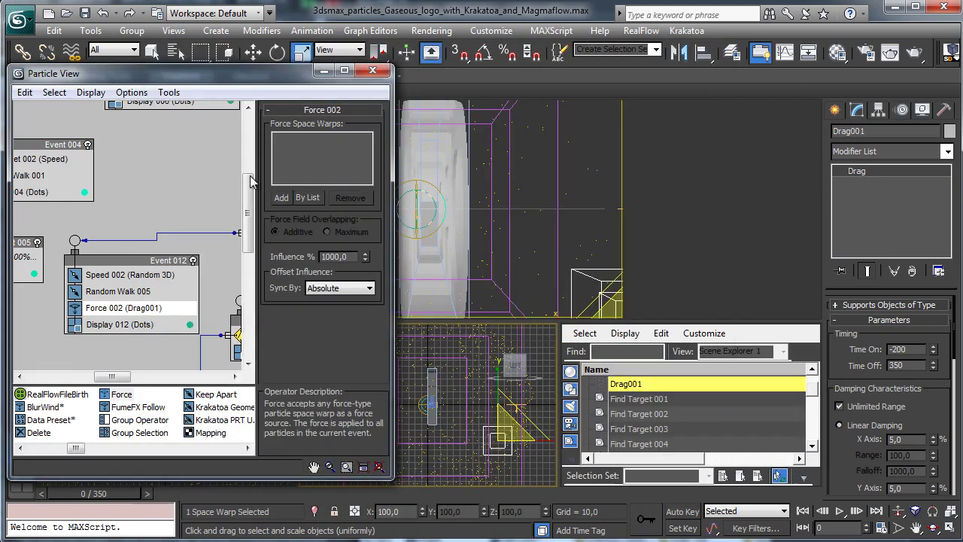
pyautogui.write('35')
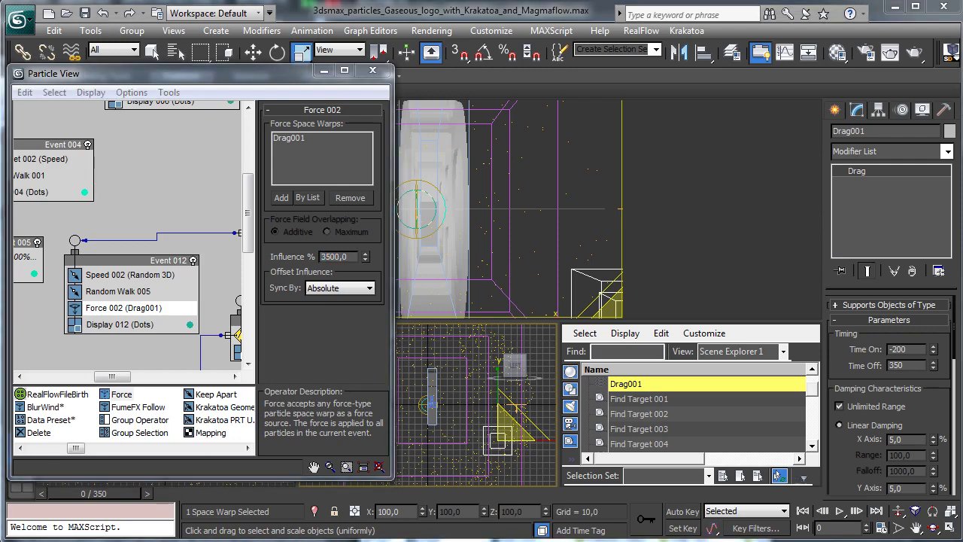
# - Copy Age Test 002 from Event 009 and paste it as an instance into Event 012 above Display 012
pyautogui.moveTo(113, 376); pyautogui.dragTo(135, 376)
pyautogui.click(175, 216)
pyautogui.rightClick(172, 217)
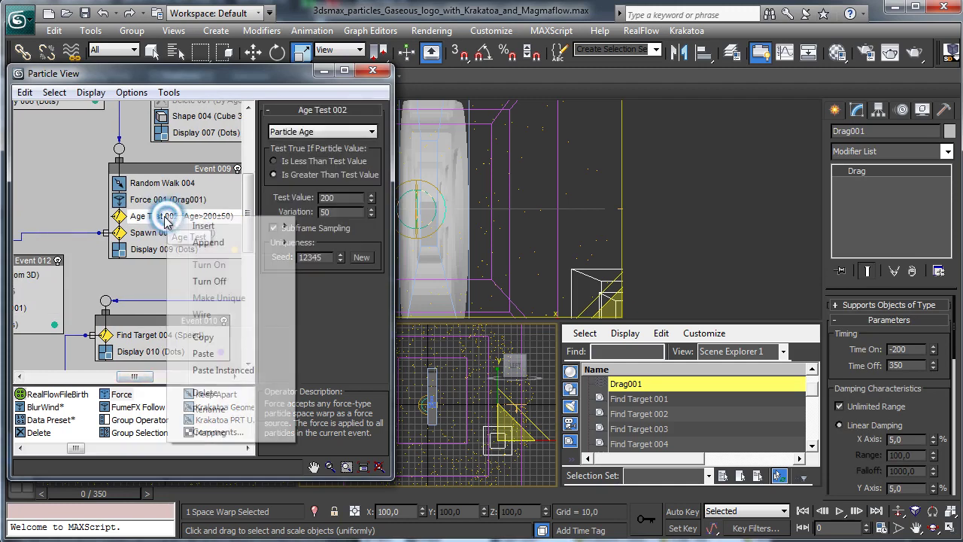
pyautogui.click(203, 337)
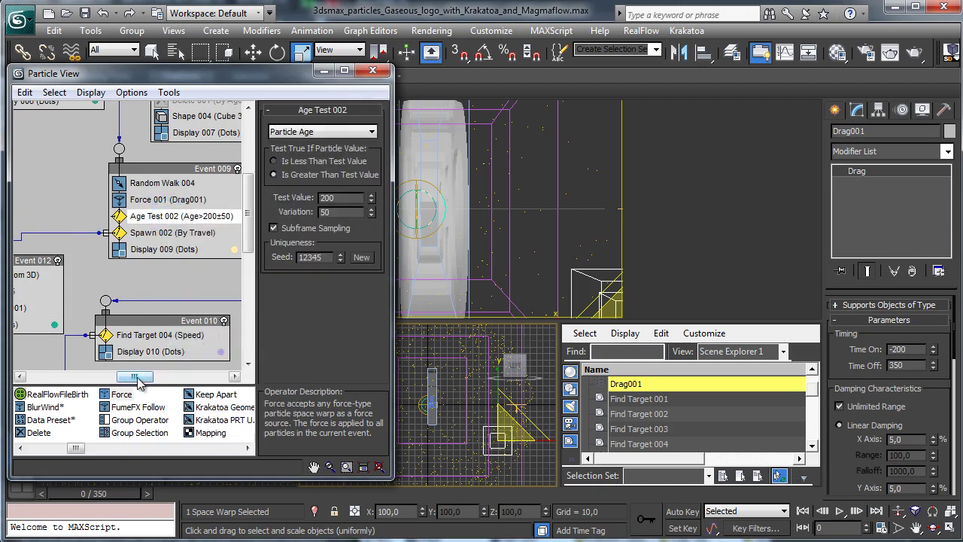
pyautogui.moveTo(135, 376); pyautogui.dragTo(105, 376)
pyautogui.rightClick(184, 313)
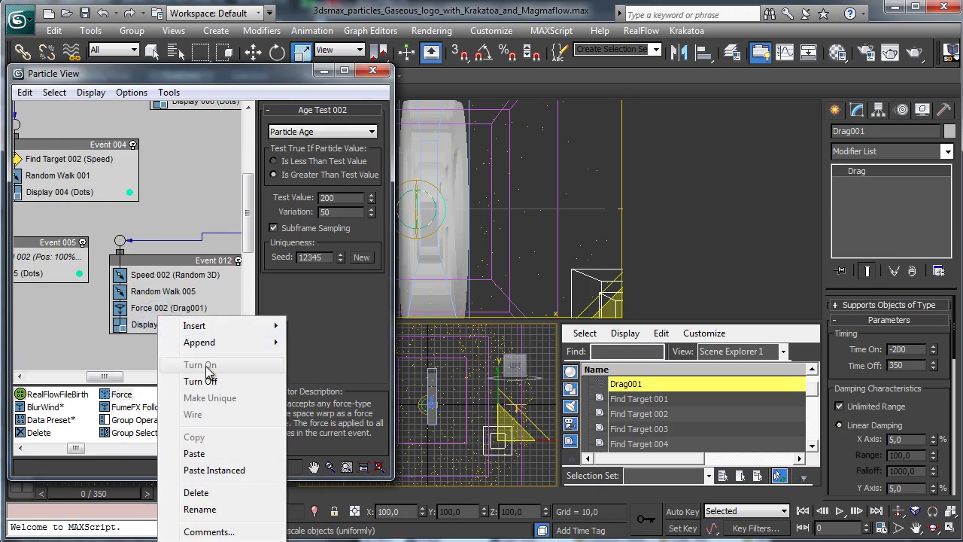
pyautogui.click(210, 468)
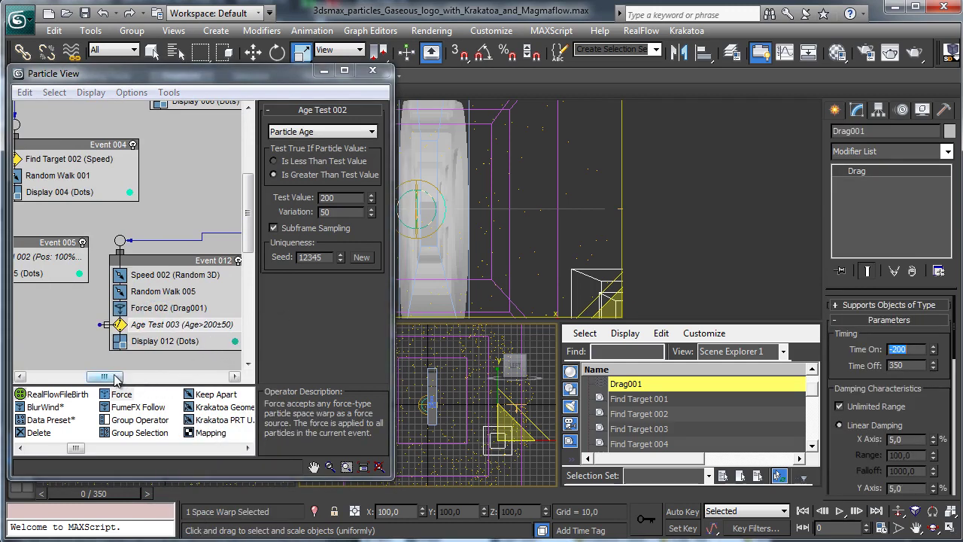
# - Move Event 010 and Event 011 lower in the flow diagram and widen the Particle View window
pyautogui.moveTo(105, 376); pyautogui.dragTo(121, 376)
pyautogui.moveTo(214, 320); pyautogui.dragTo(223, 352)
pyautogui.moveTo(251, 227); pyautogui.dragTo(252, 249)
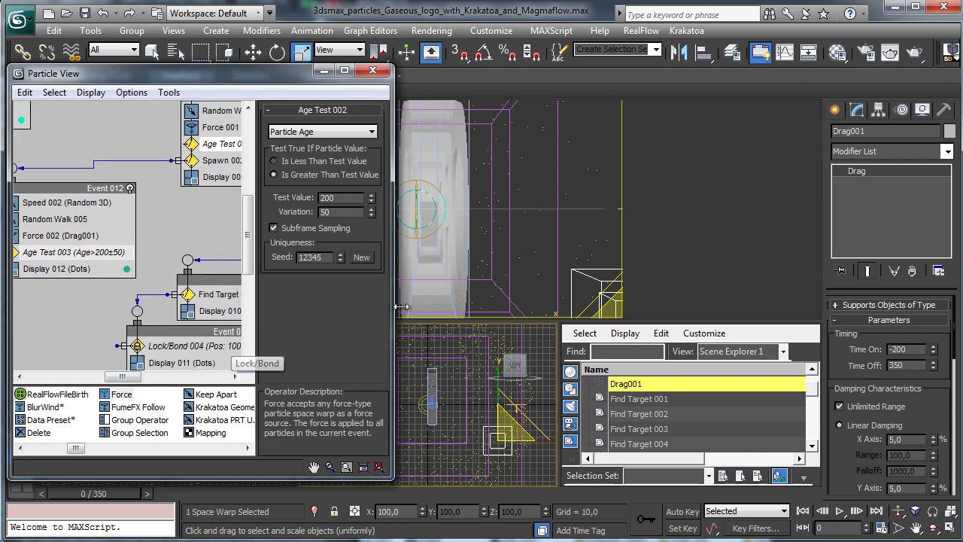
pyautogui.moveTo(393, 306); pyautogui.dragTo(514, 305)
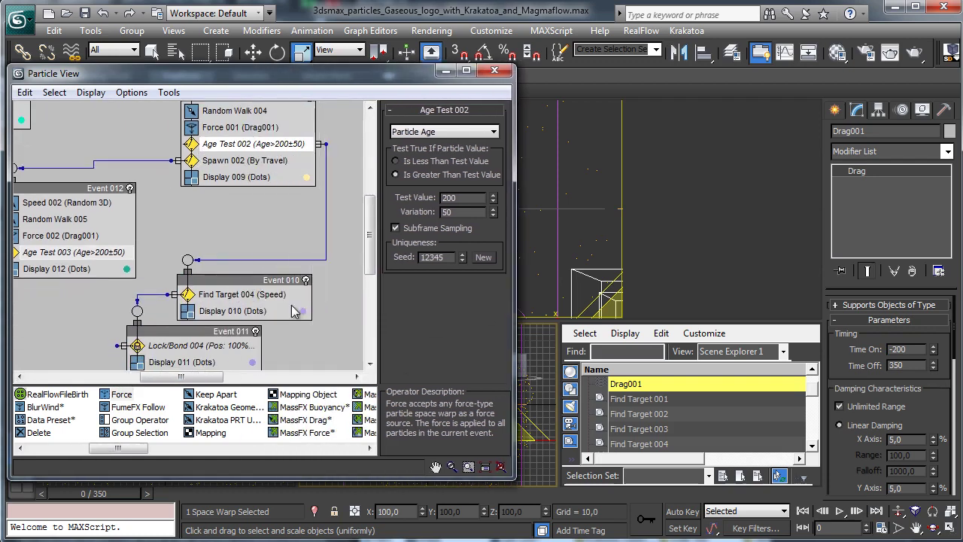
pyautogui.moveTo(179, 336); pyautogui.dragTo(160, 377)
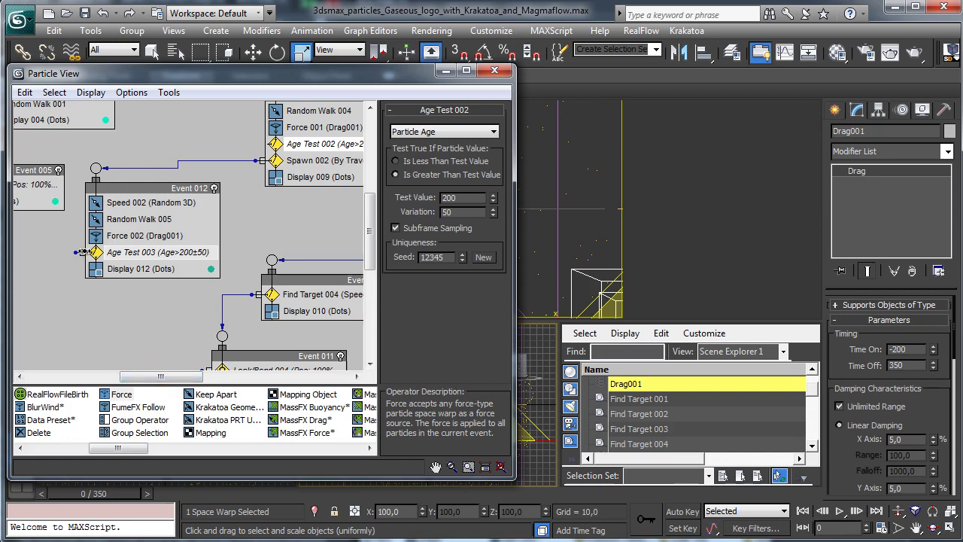
# - Move the output of Age Test 003 to the right side of Event 012 and wire it to Event 010
pyautogui.click(82, 257)
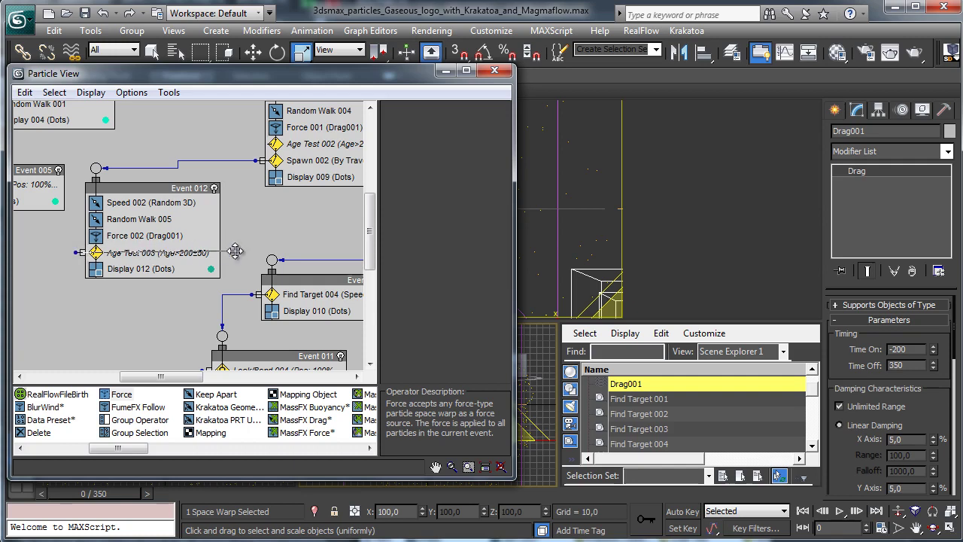
pyautogui.hotkey('ctrl', 'z')
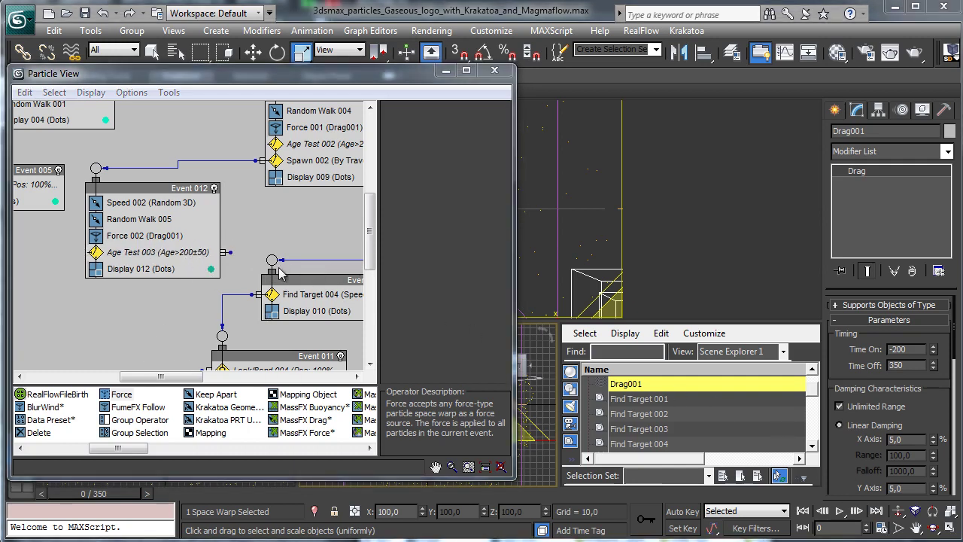
pyautogui.moveTo(228, 253); pyautogui.dragTo(271, 260)
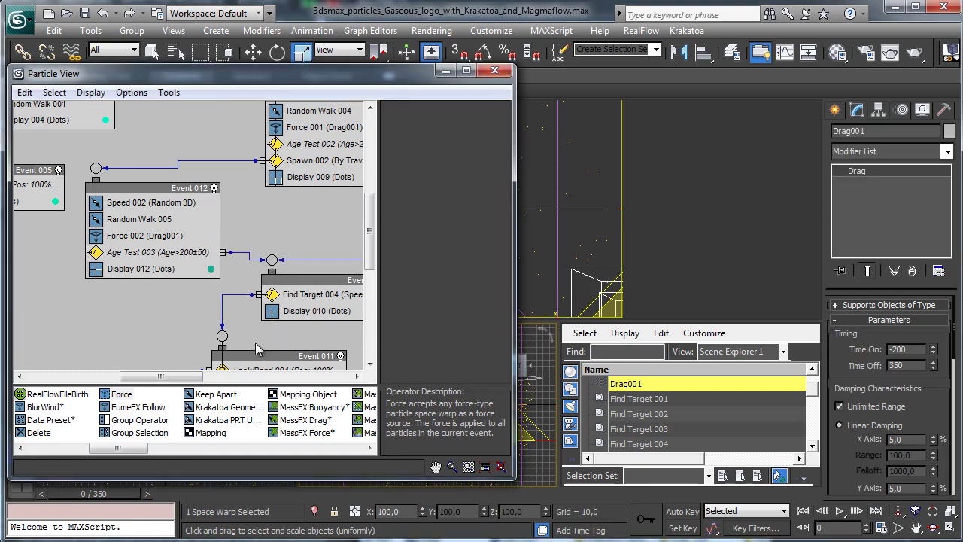
# - Narrow the Particle View window, preview the animation to frame 317 and return to frame 0
pyautogui.moveTo(173, 377); pyautogui.dragTo(225, 377)
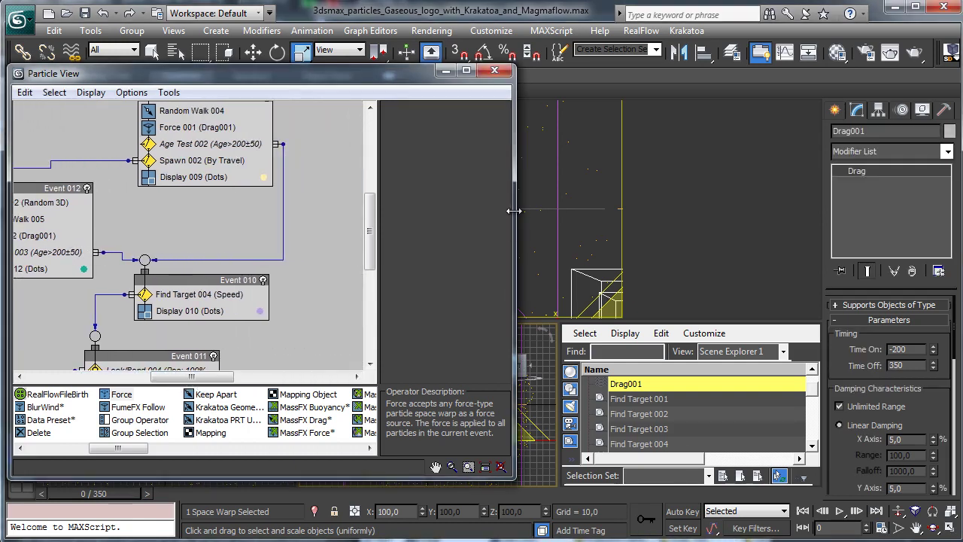
pyautogui.moveTo(514, 210); pyautogui.dragTo(377, 214)
pyautogui.moveTo(122, 378); pyautogui.dragTo(137, 380)
pyautogui.moveTo(94, 494); pyautogui.dragTo(700, 417)
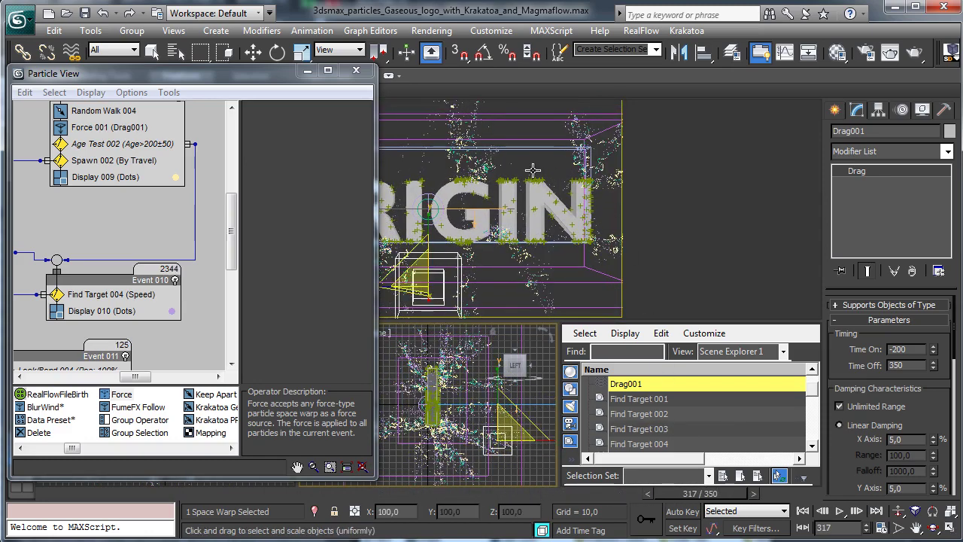
pyautogui.click(45, 493)
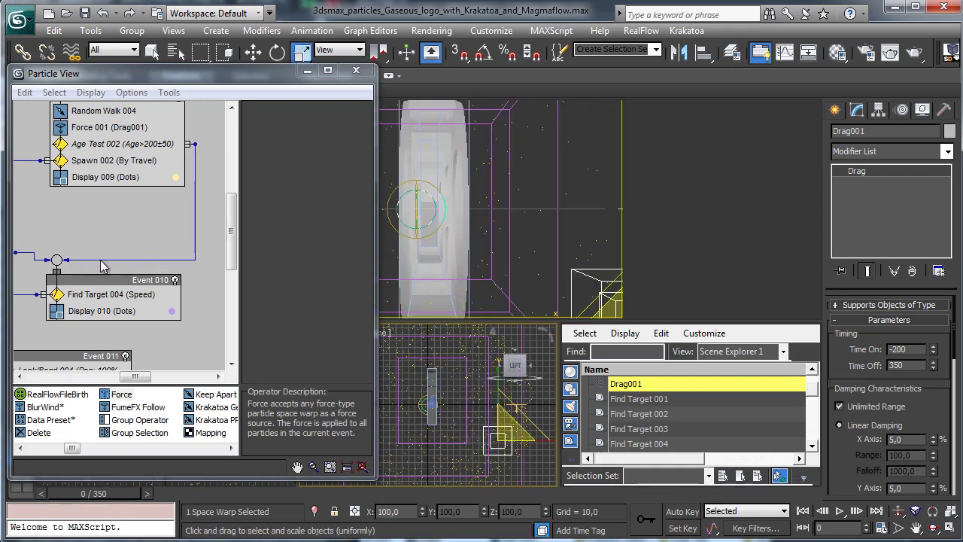
# - Move Event 011 further down in the flow diagram to widen the gap below Event 010
pyautogui.scroll(-3, 235, 229)
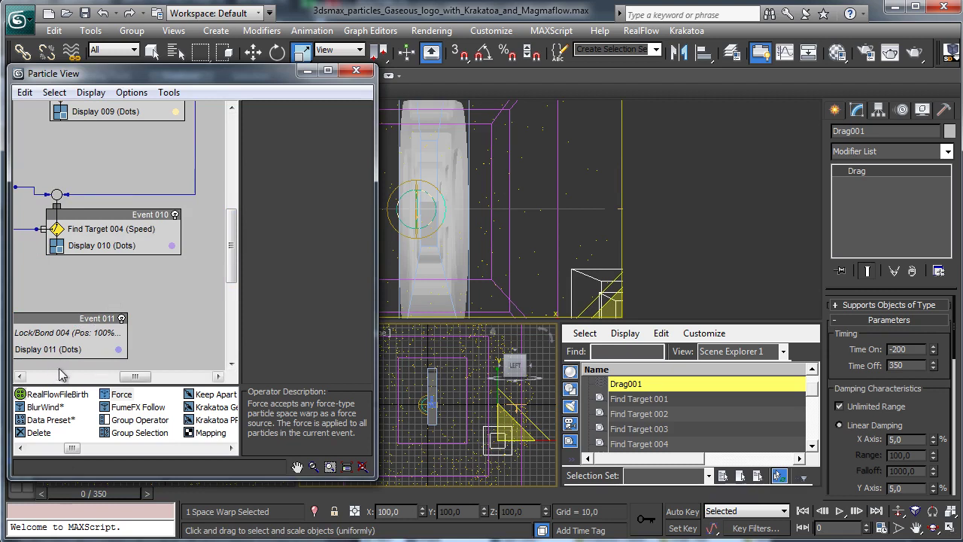
pyautogui.moveTo(135, 379); pyautogui.dragTo(122, 379)
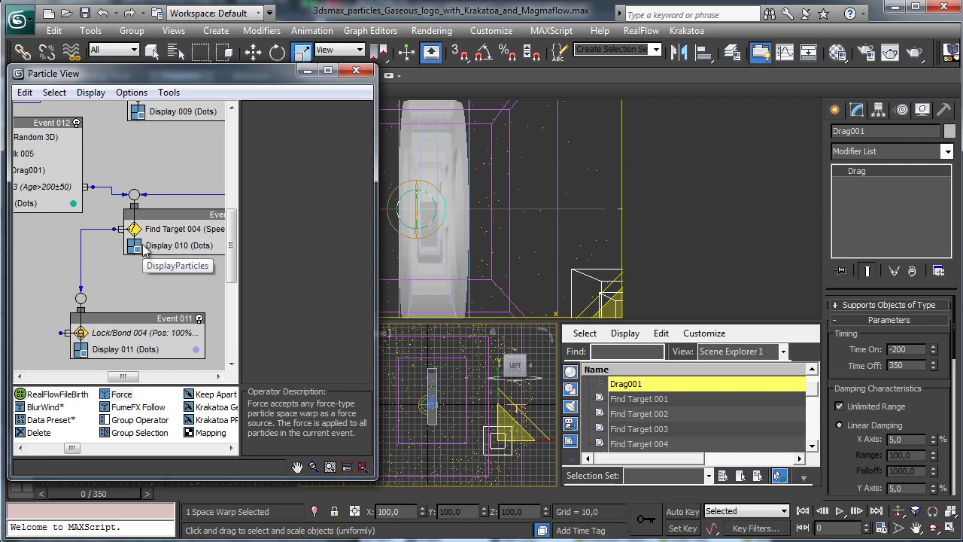
pyautogui.moveTo(122, 376); pyautogui.dragTo(131, 377)
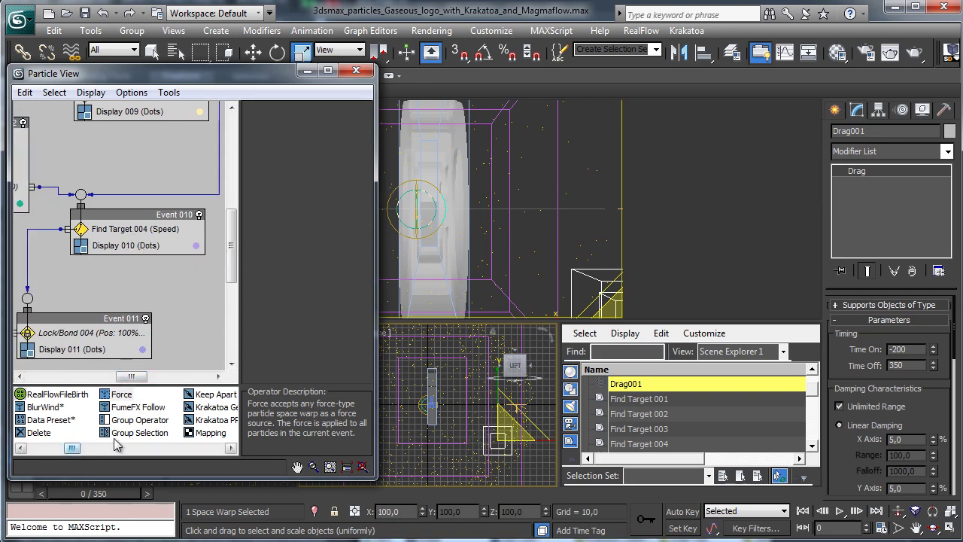
# - Add a Random Walk operator to Event 010, directly below Find Target 004
pyautogui.moveTo(71, 448); pyautogui.dragTo(128, 450)
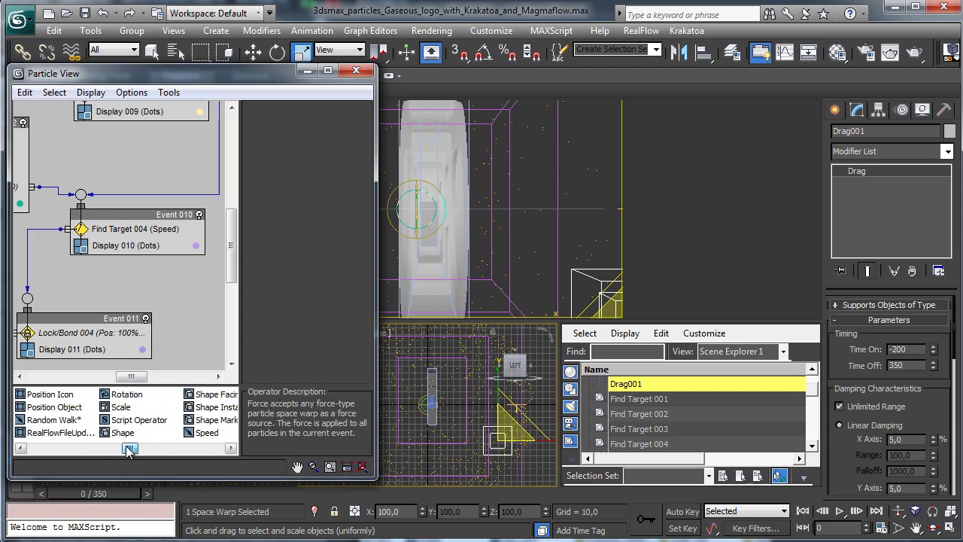
pyautogui.moveTo(53, 419); pyautogui.dragTo(131, 247)
pyautogui.click(146, 246)
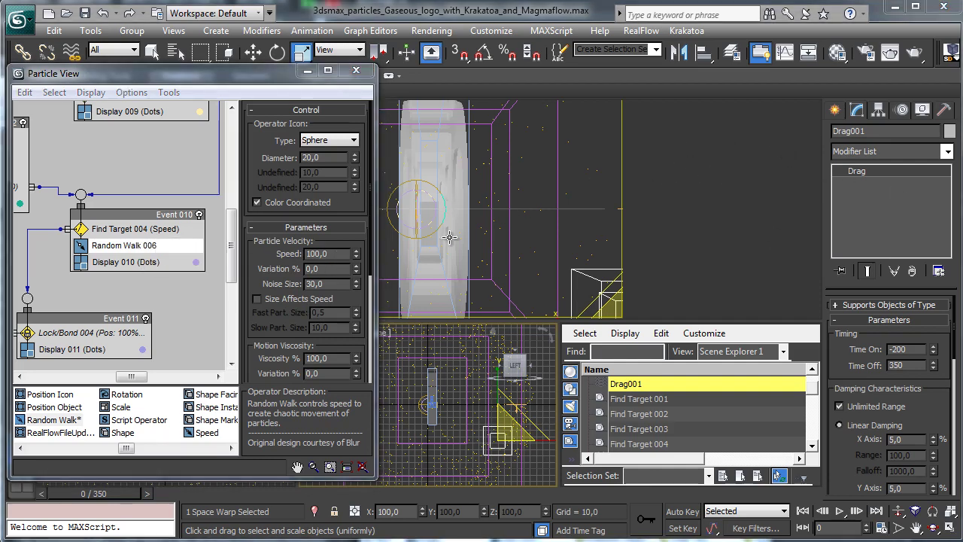
# - Set Random Walk 006 to speed 2, variation 45% and noise size 5, preview the animation and return to frame 0
pyautogui.click(338, 254)
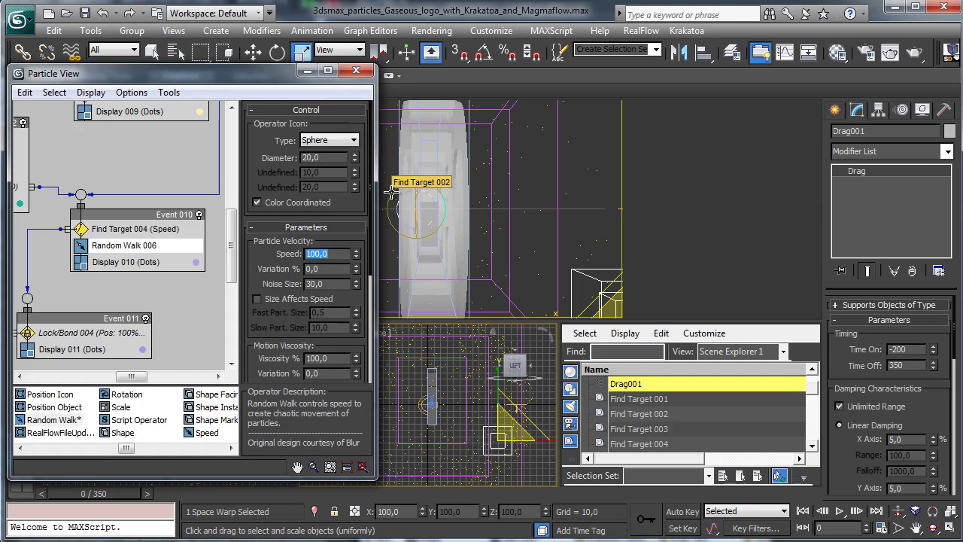
pyautogui.write('2')
pyautogui.press('Return')
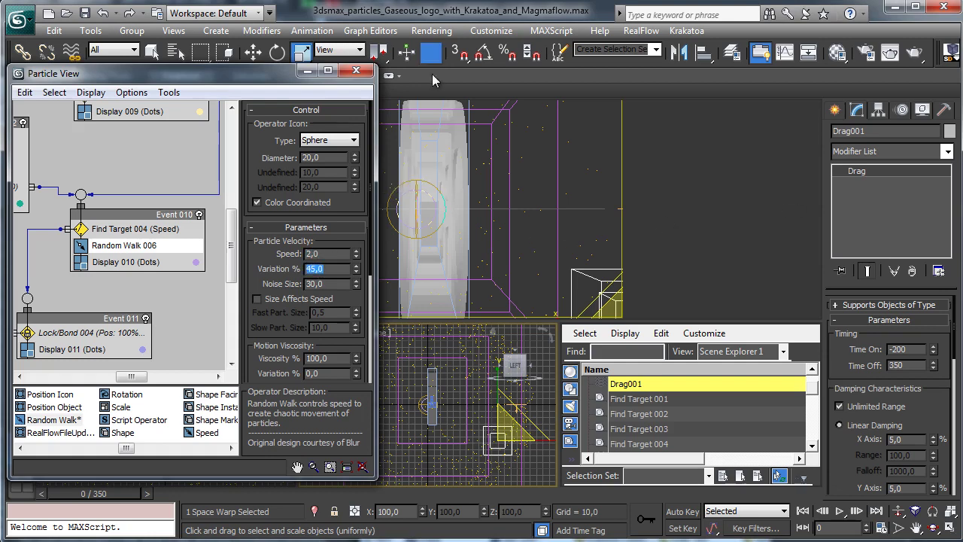
pyautogui.press('Tab')
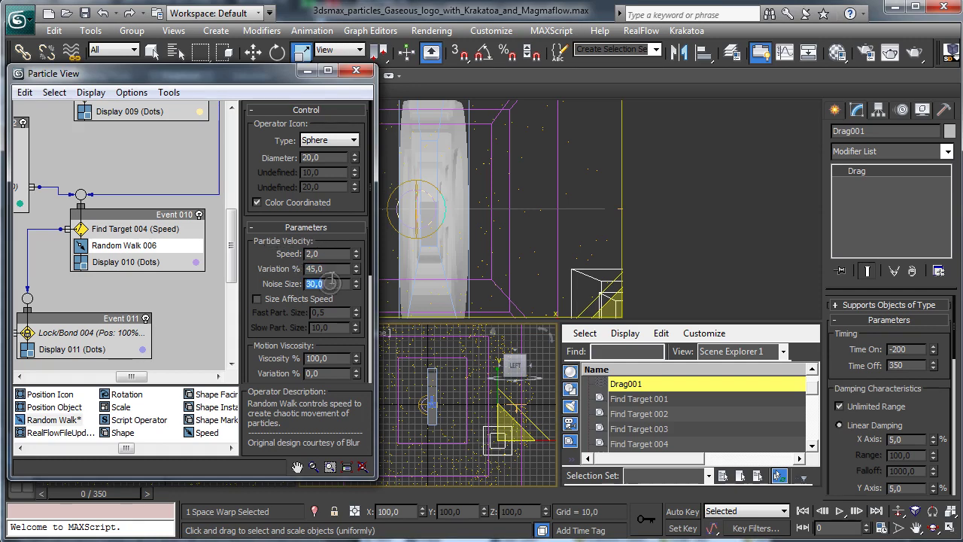
pyautogui.write('5')
pyautogui.press('Return')
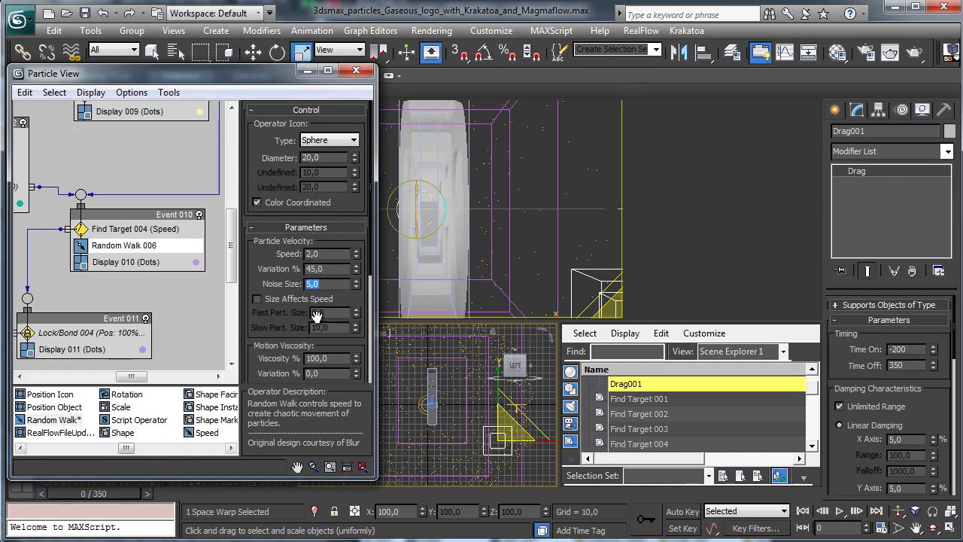
pyautogui.moveTo(111, 490); pyautogui.dragTo(670, 437)
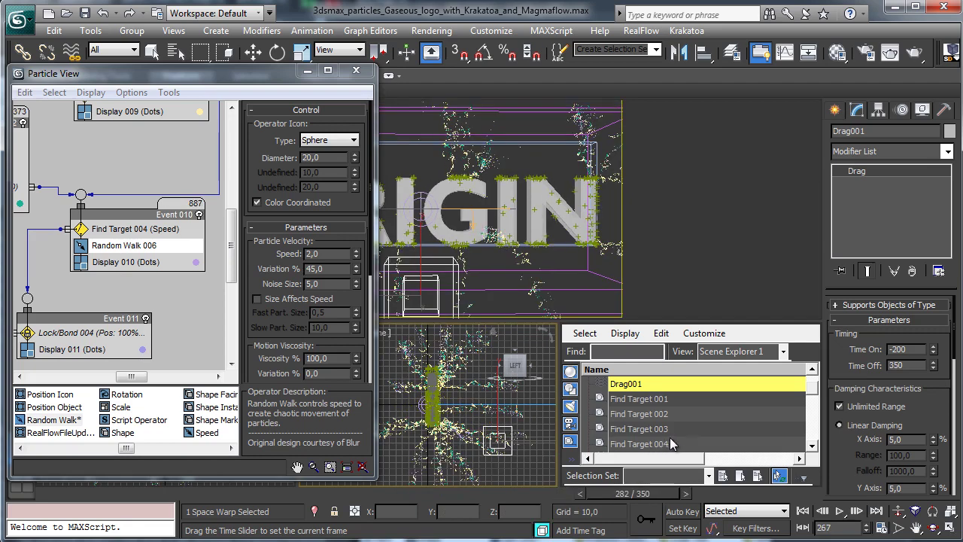
pyautogui.click(57, 494)
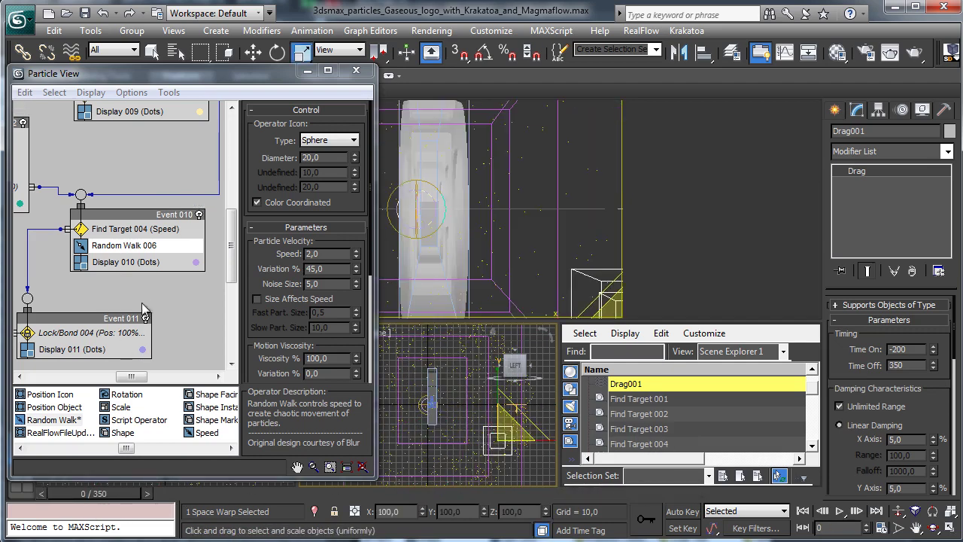
# - Set Random Walk 006's motion viscosity to 1000% with 45% variation, preview the animation to frame 350 and return to frame 0
pyautogui.doubleClick(331, 358)
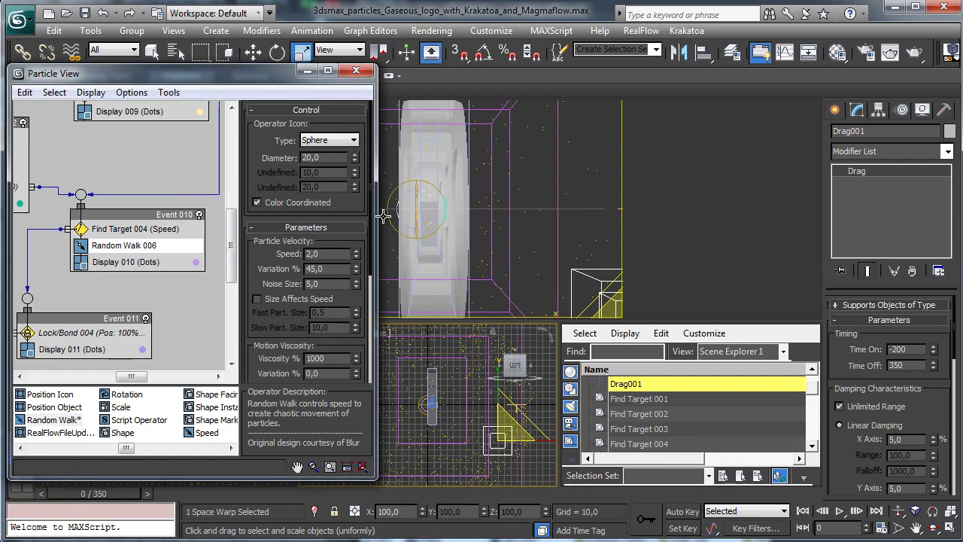
pyautogui.press('Tab')
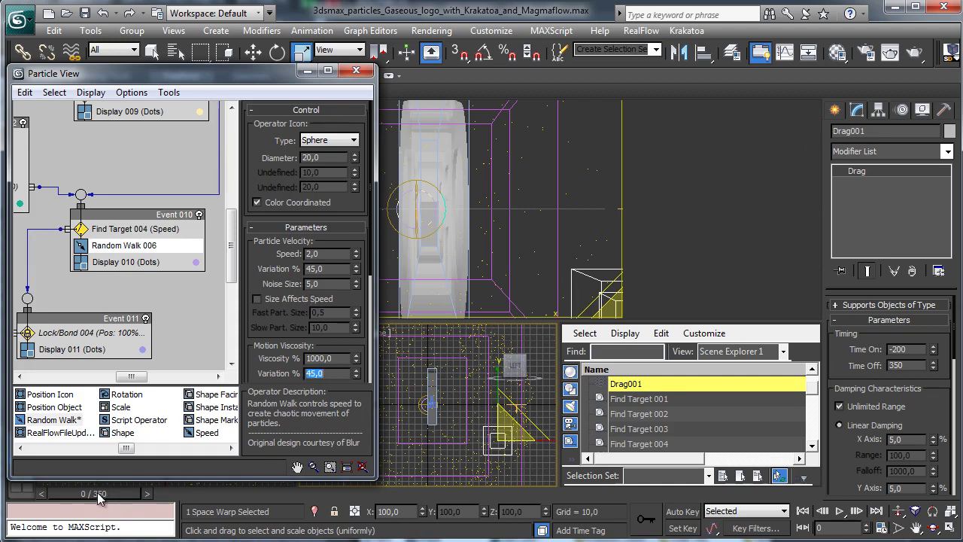
pyautogui.moveTo(97, 498); pyautogui.dragTo(830, 449)
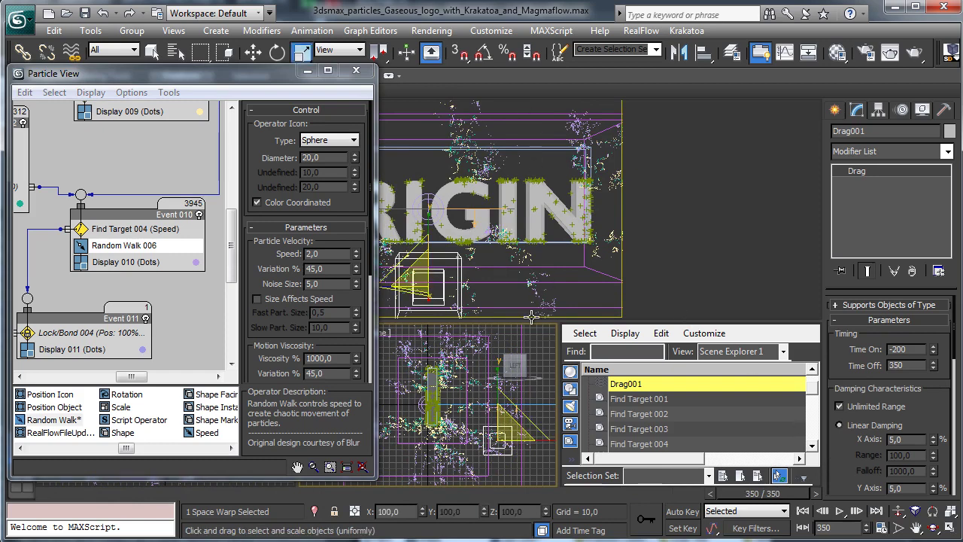
pyautogui.click(53, 490)
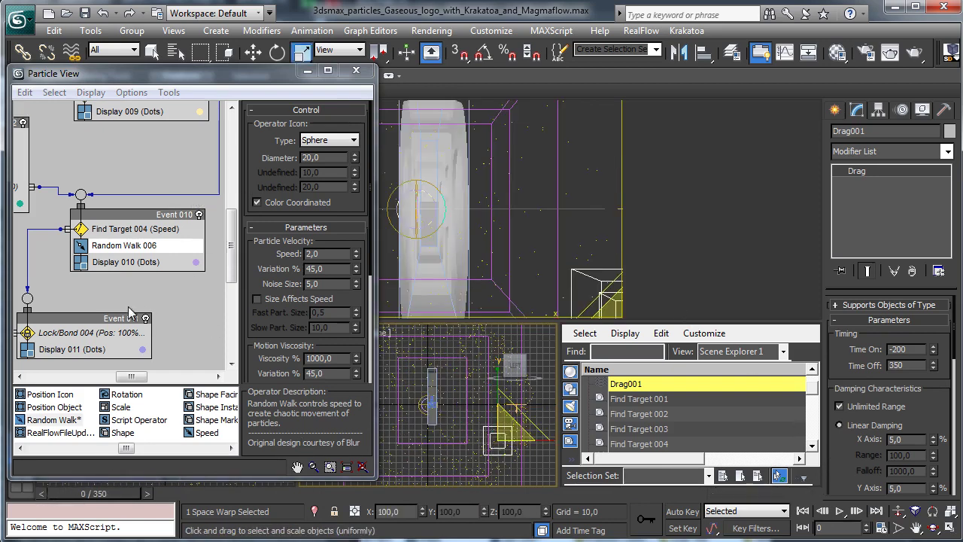
# - Set Find Target 004's cruise speed to 600 and its acceleration limit to 70 in Event 010
pyautogui.moveTo(377, 264); pyautogui.dragTo(448, 265)
pyautogui.moveTo(307, 247); pyautogui.dragTo(304, 168)
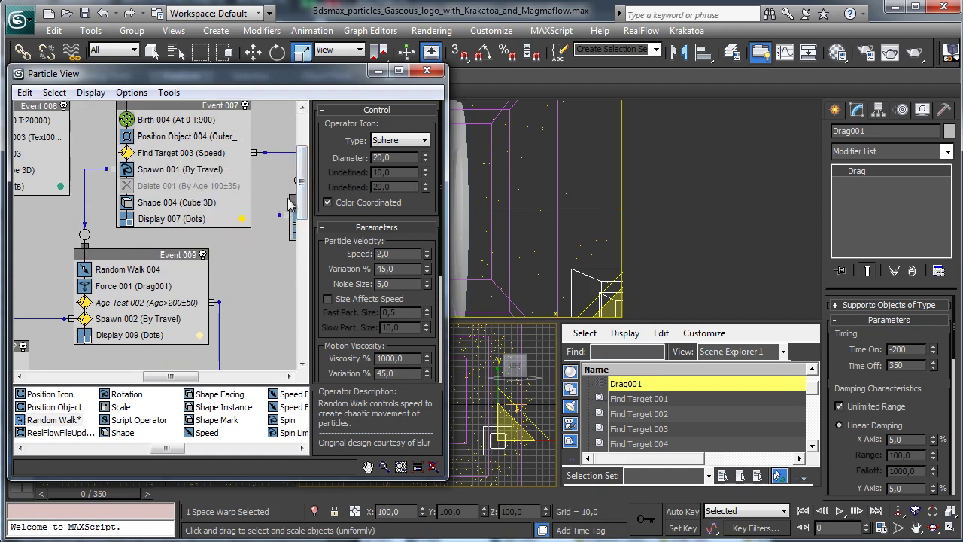
pyautogui.moveTo(157, 378); pyautogui.dragTo(133, 377)
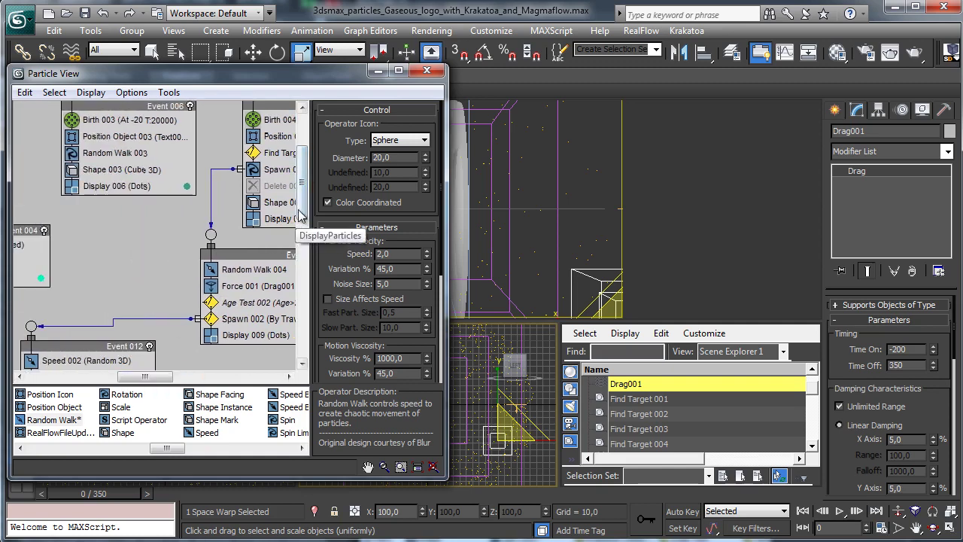
pyautogui.moveTo(304, 201); pyautogui.dragTo(305, 250)
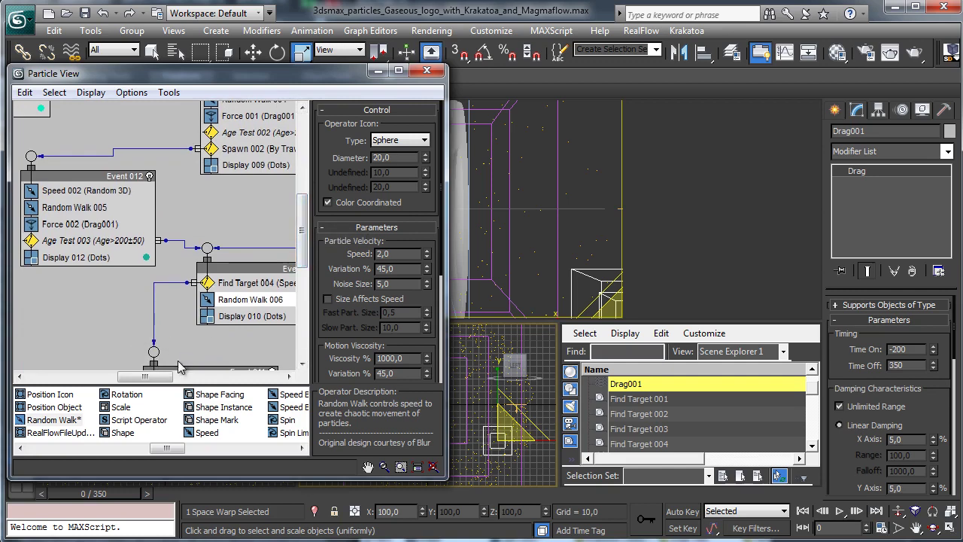
pyautogui.moveTo(168, 378)
pyautogui.mouseDown()
pyautogui.moveTo(158, 381)
pyautogui.moveTo(181, 380)
pyautogui.mouseUp()
pyautogui.click(170, 285)
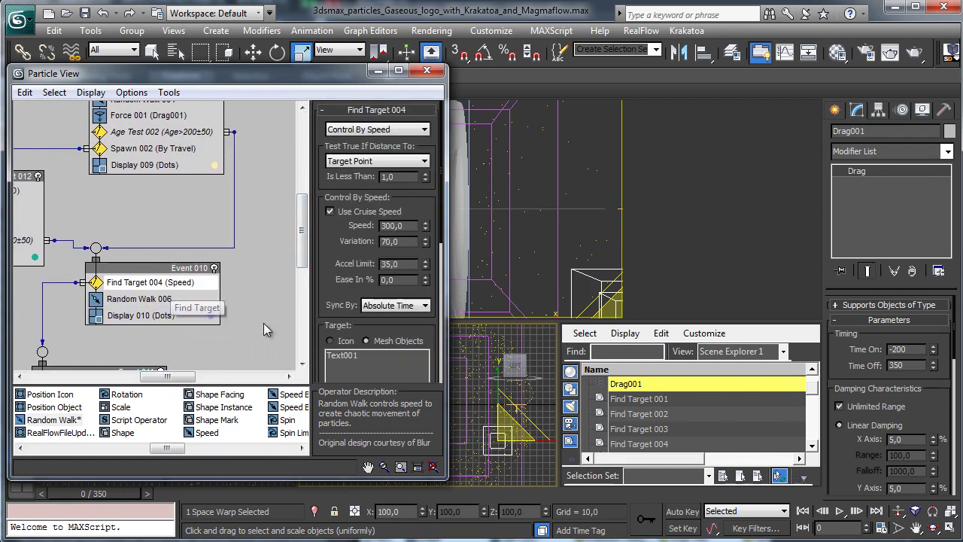
pyautogui.doubleClick(409, 225)
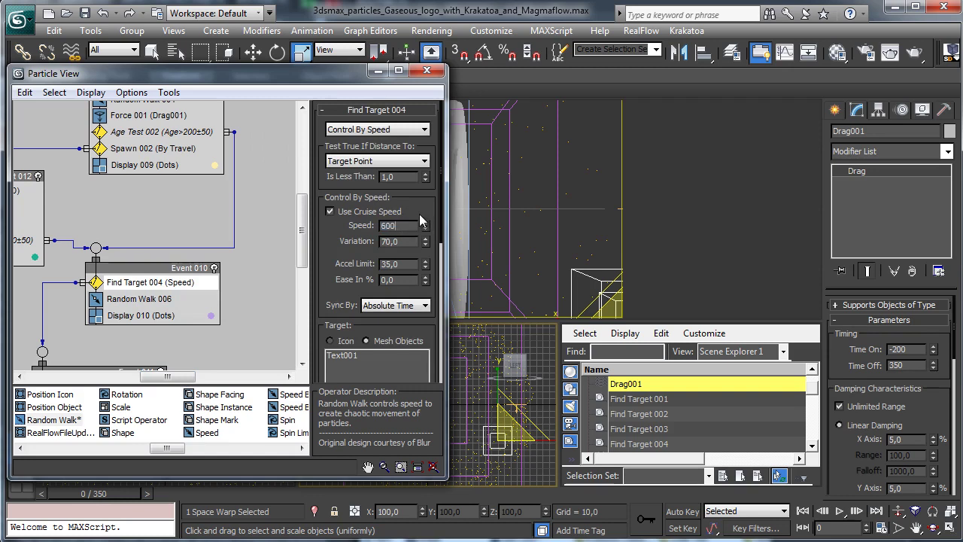
pyautogui.doubleClick(398, 264)
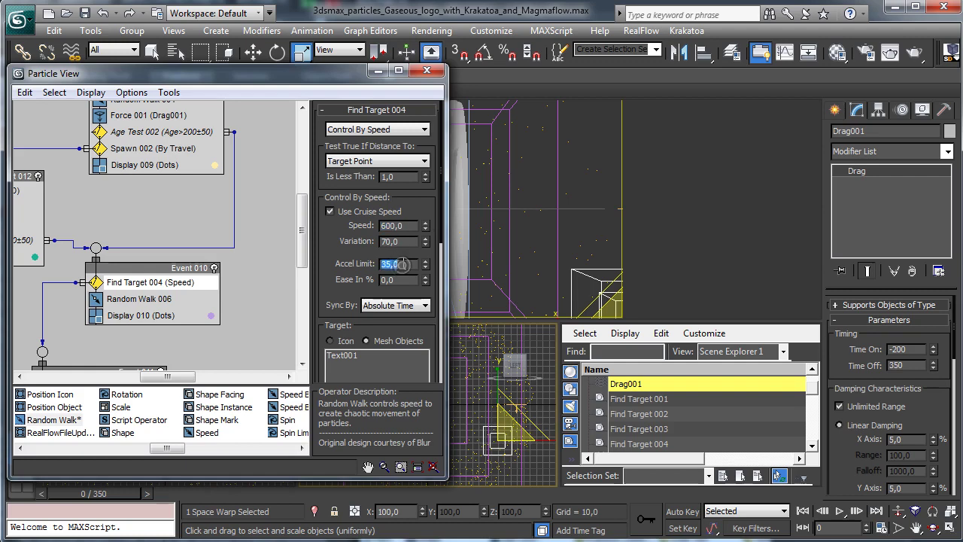
pyautogui.write('70')
pyautogui.press('Return')
pyautogui.moveTo(447, 325); pyautogui.dragTo(326, 330)
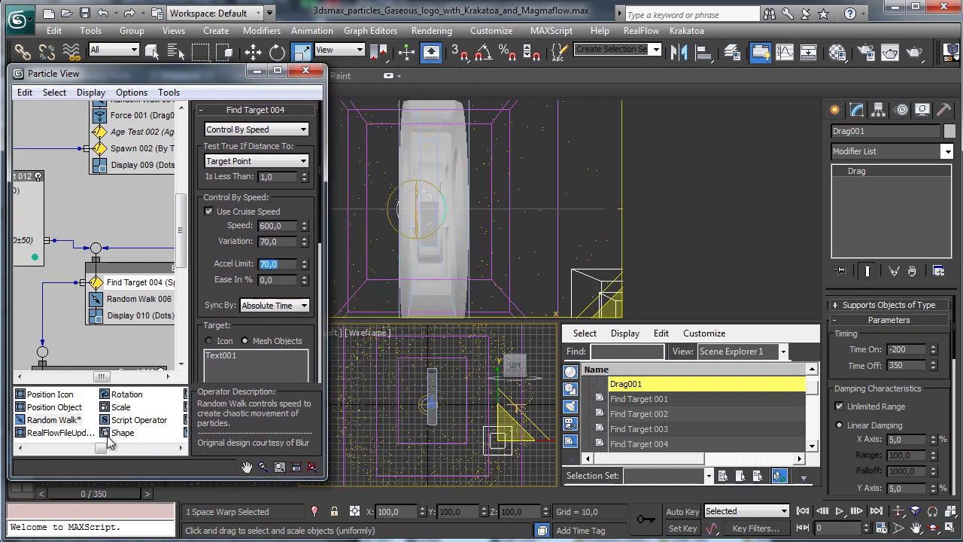
# - Preview the animation to frame 335, return to frame 0 and review Event 012 and the Find Target 004 speed setting
pyautogui.moveTo(102, 495); pyautogui.dragTo(752, 398)
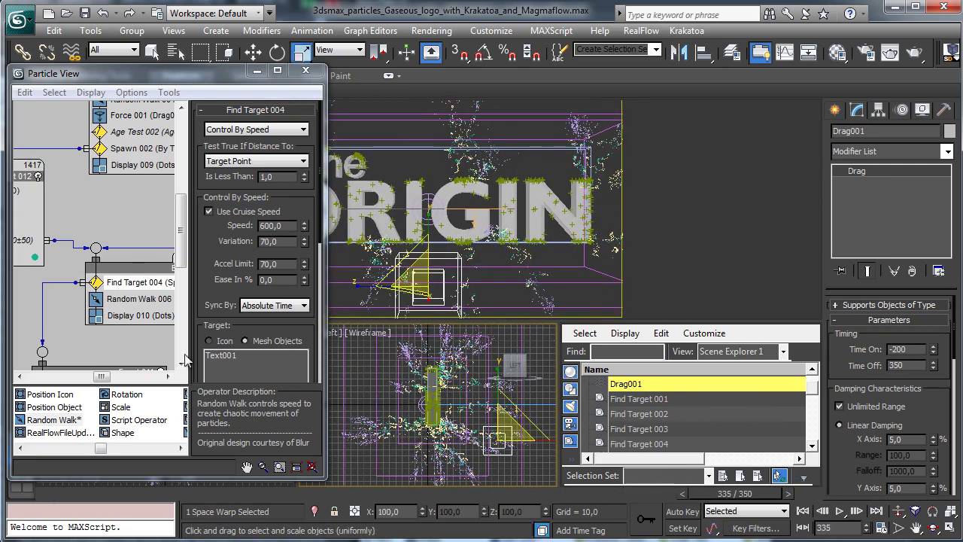
pyautogui.click(49, 494)
pyautogui.moveTo(101, 376); pyautogui.dragTo(93, 377)
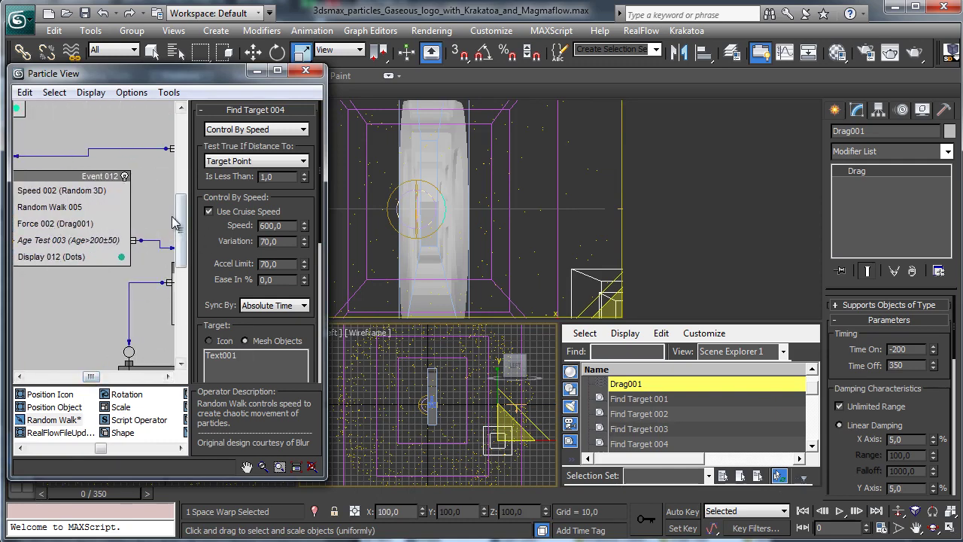
pyautogui.moveTo(181, 225); pyautogui.dragTo(181, 202)
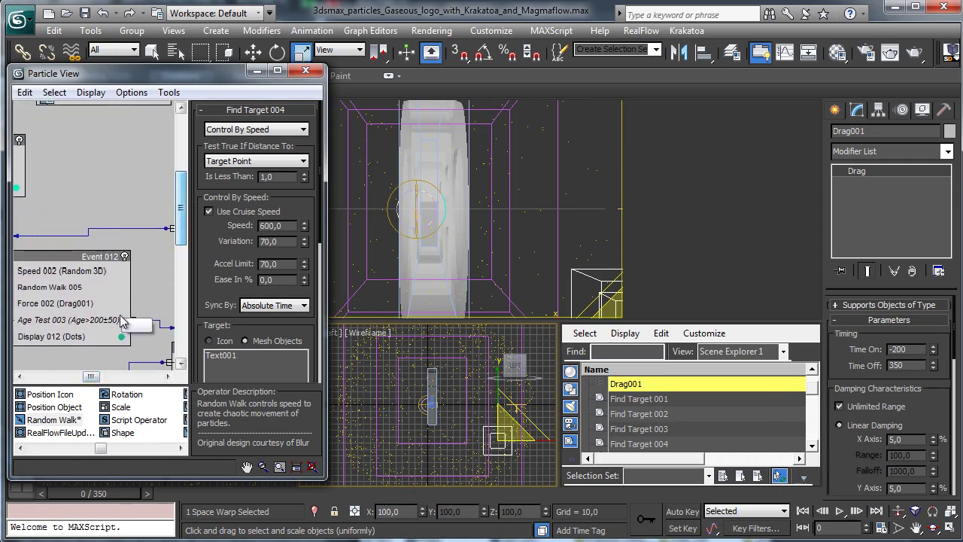
pyautogui.moveTo(91, 376)
pyautogui.mouseDown()
pyautogui.moveTo(107, 380)
pyautogui.moveTo(92, 380)
pyautogui.mouseUp()
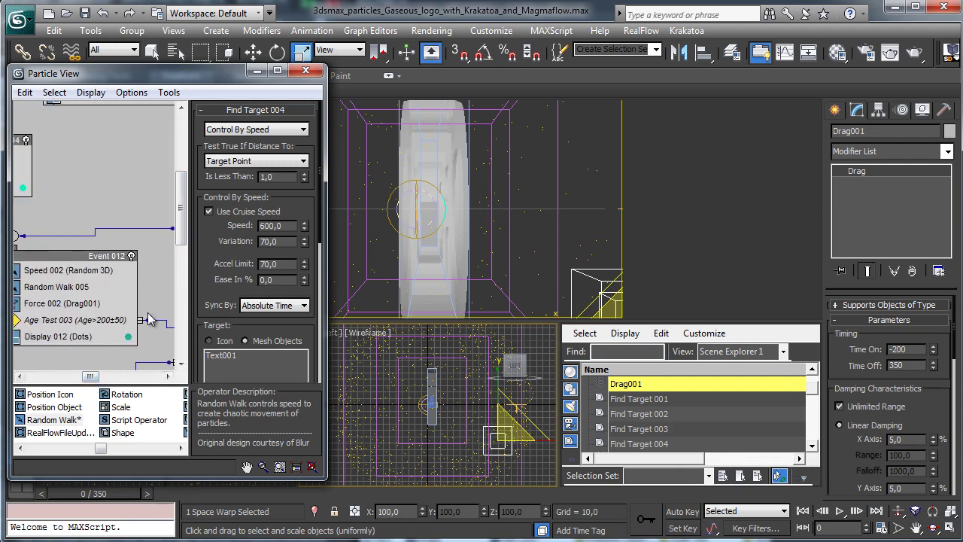
pyautogui.moveTo(181, 239); pyautogui.dragTo(182, 256)
pyautogui.moveTo(89, 378); pyautogui.dragTo(105, 378)
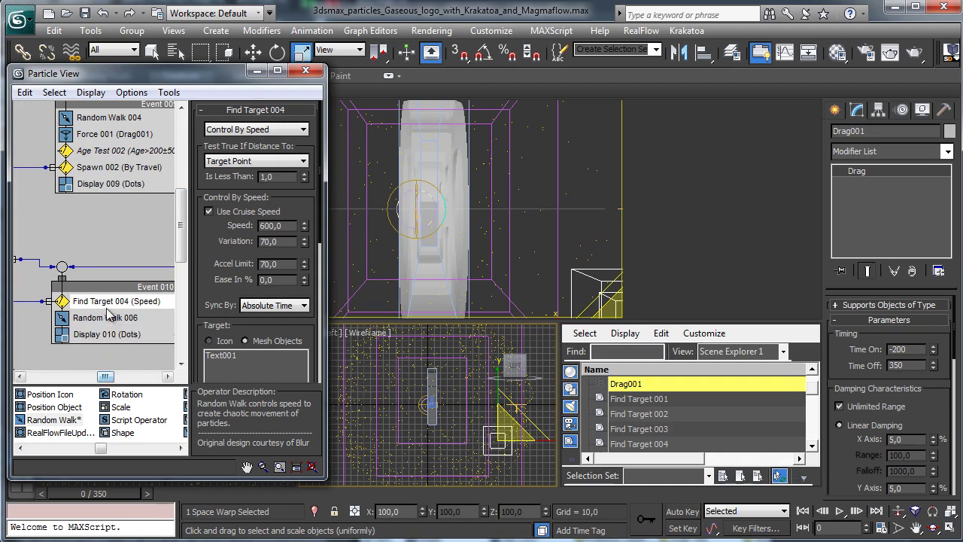
pyautogui.doubleClick(288, 225)
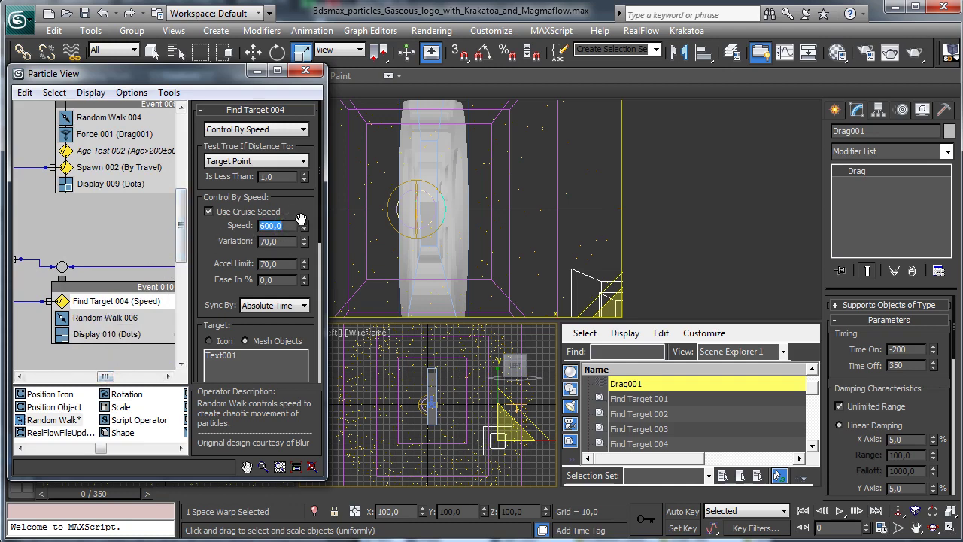
pyautogui.doubleClick(285, 225)
# - Set Age Test 003's test value to 100 and variation to 25, preview the animation to frame 346 and return to frame 0
pyautogui.moveTo(105, 377); pyautogui.dragTo(83, 377)
pyautogui.click(120, 259)
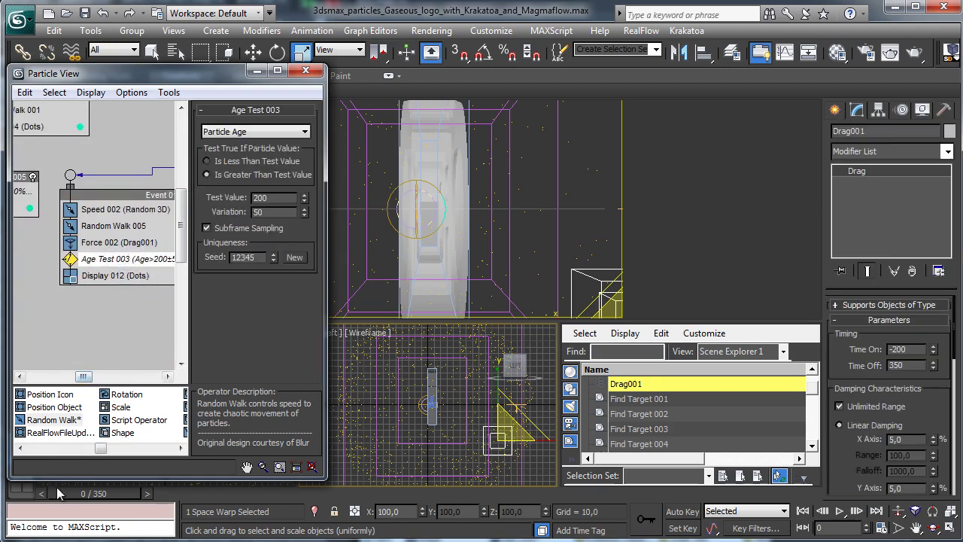
pyautogui.doubleClick(279, 197)
pyautogui.write('100')
pyautogui.doubleClick(276, 212)
pyautogui.write('2')
pyautogui.moveTo(87, 492); pyautogui.dragTo(756, 404)
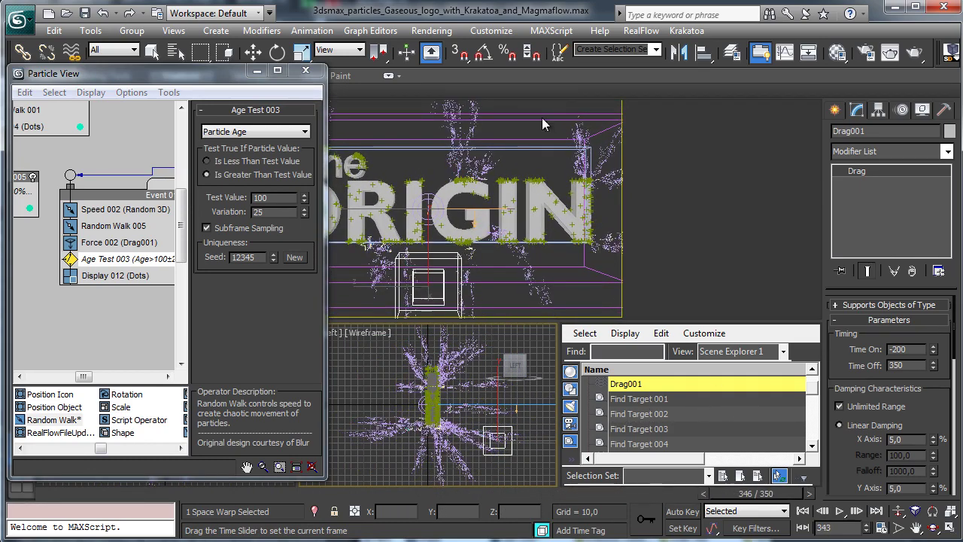
pyautogui.click(52, 491)
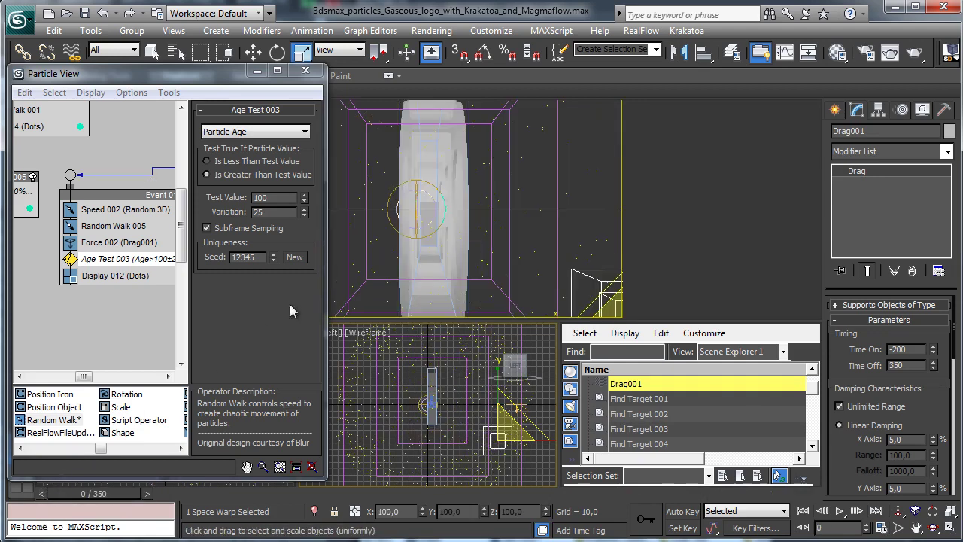
# - Scale Outer_Sphere_Bigger down in the Left view's plane, preview the animation to frame 350 and return to frame 0
pyautogui.click(530, 341)
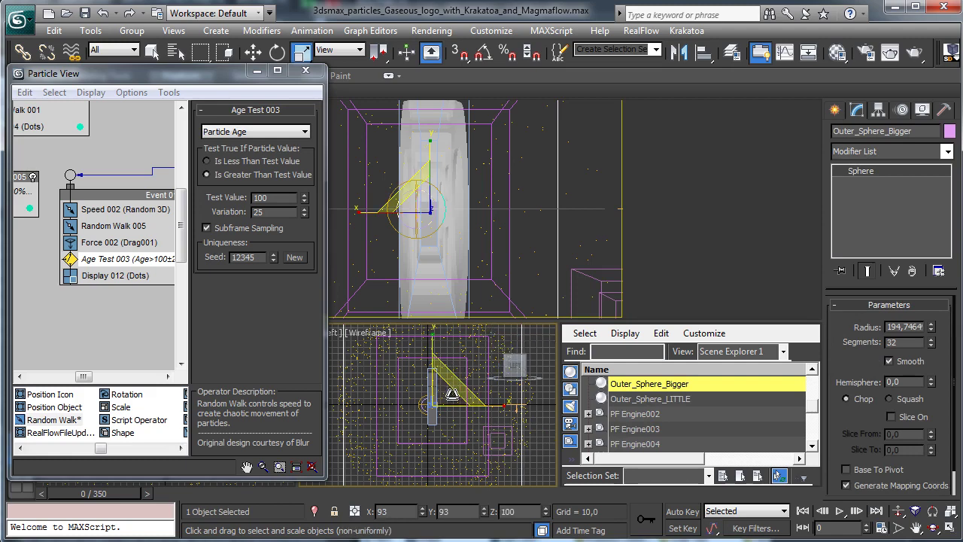
pyautogui.moveTo(456, 387); pyautogui.dragTo(448, 410)
pyautogui.rightClick(511, 262)
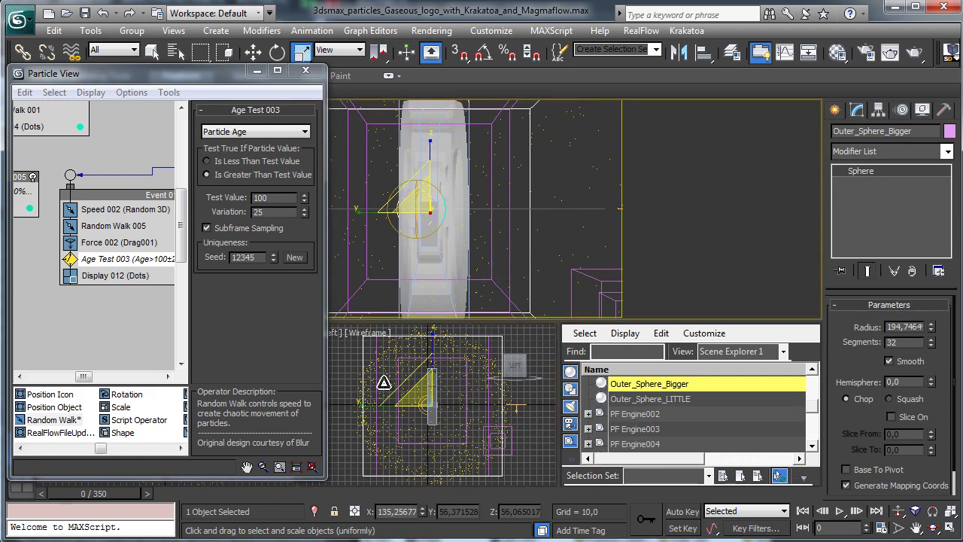
pyautogui.moveTo(126, 494); pyautogui.dragTo(786, 414)
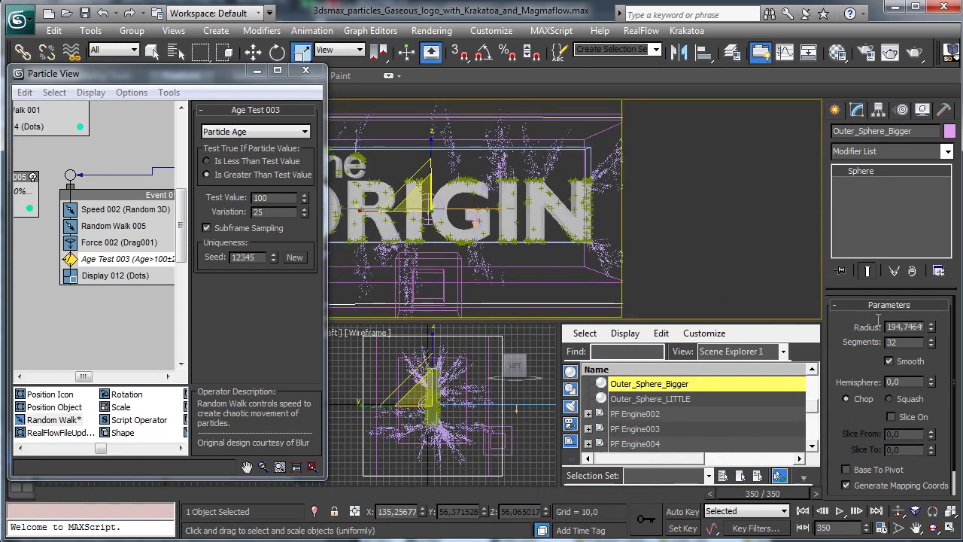
pyautogui.click(63, 492)
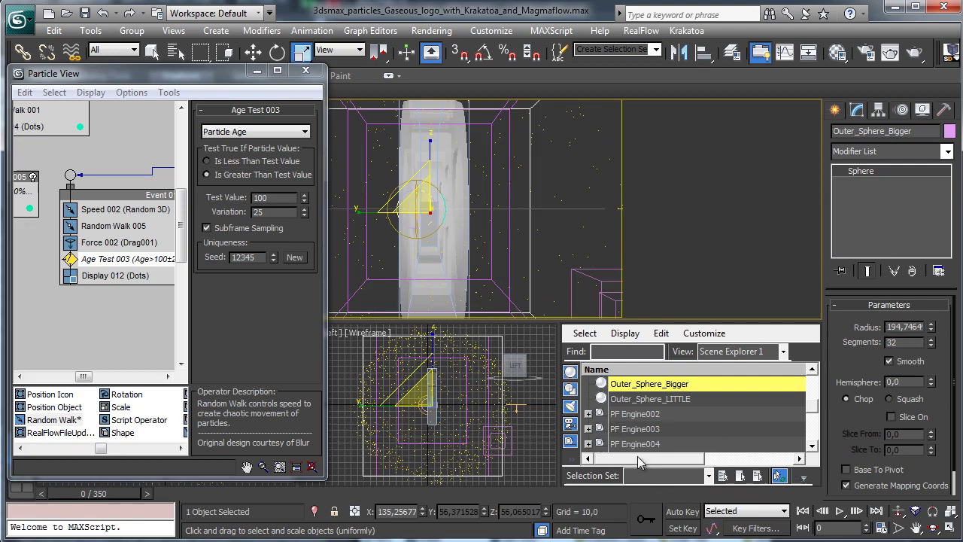
# - Extend the animation end time to 450 and preview the animation through frame 450
pyautogui.click(876, 528)
pyautogui.doubleClick(452, 304)
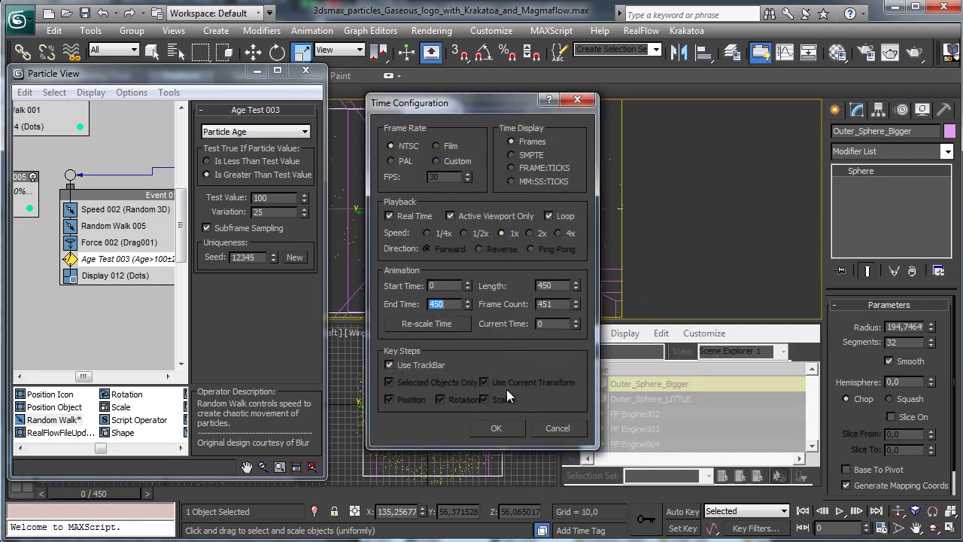
pyautogui.click(497, 429)
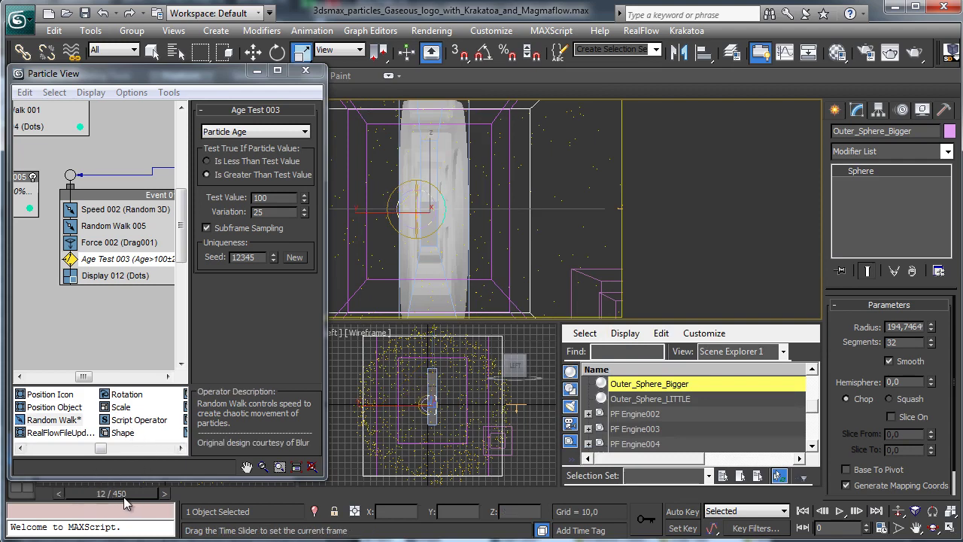
pyautogui.moveTo(95, 493); pyautogui.dragTo(763, 474)
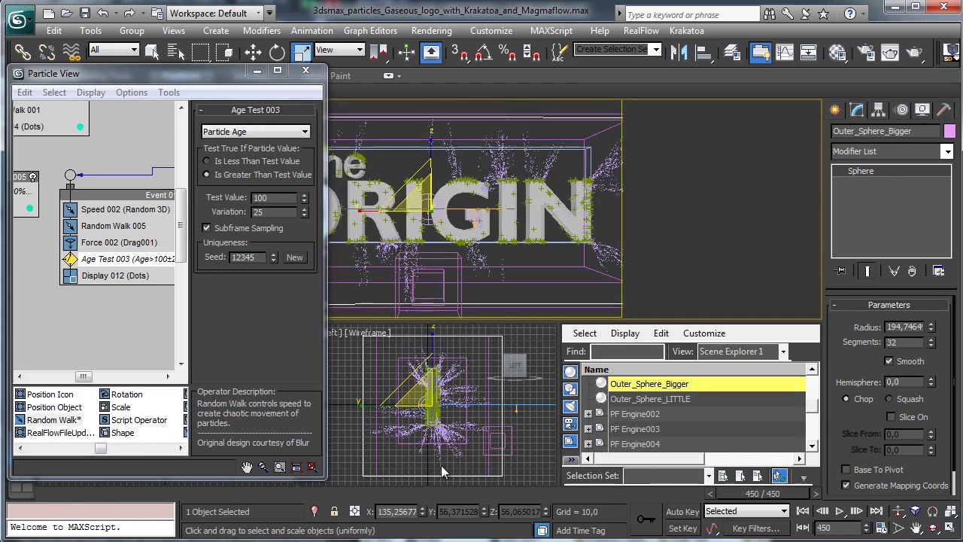
# - Return to frame 0 and add a Delete operator to Event 010 below Random Walk 006
pyautogui.click(64, 491)
pyautogui.moveTo(83, 376); pyautogui.dragTo(98, 376)
pyautogui.moveTo(179, 226); pyautogui.dragTo(189, 252)
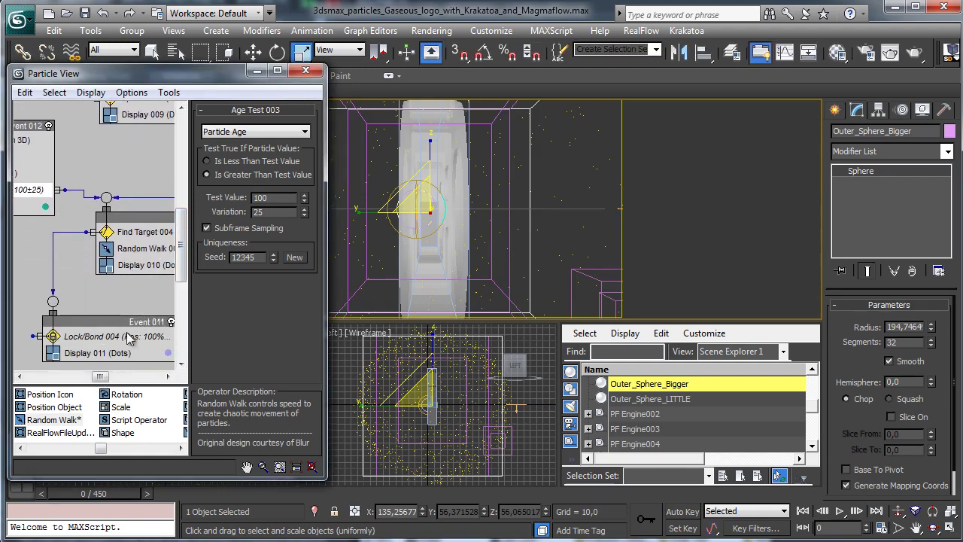
pyautogui.moveTo(102, 450); pyautogui.dragTo(134, 271)
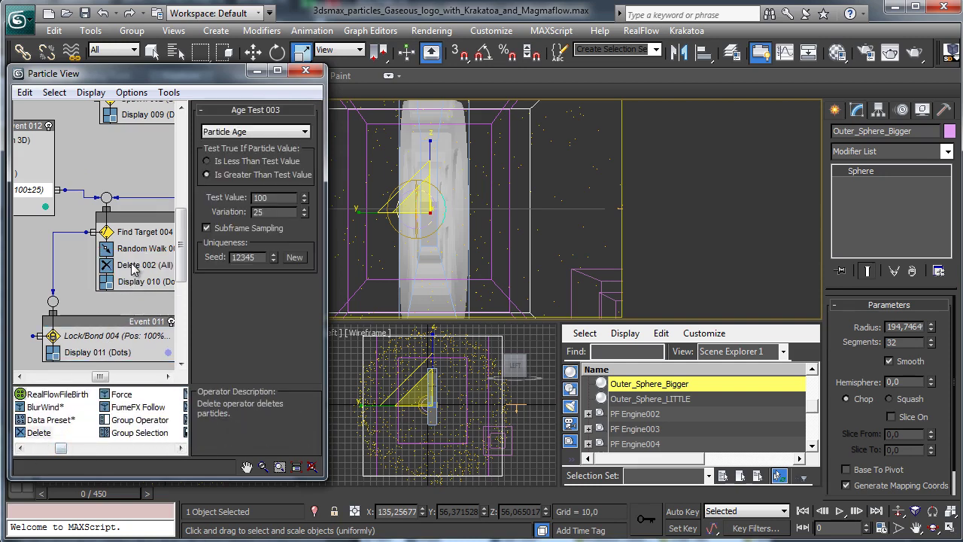
# - Set Delete 002 to remove particles by particle age, with a life span of 400 and variation of 50
pyautogui.click(134, 265)
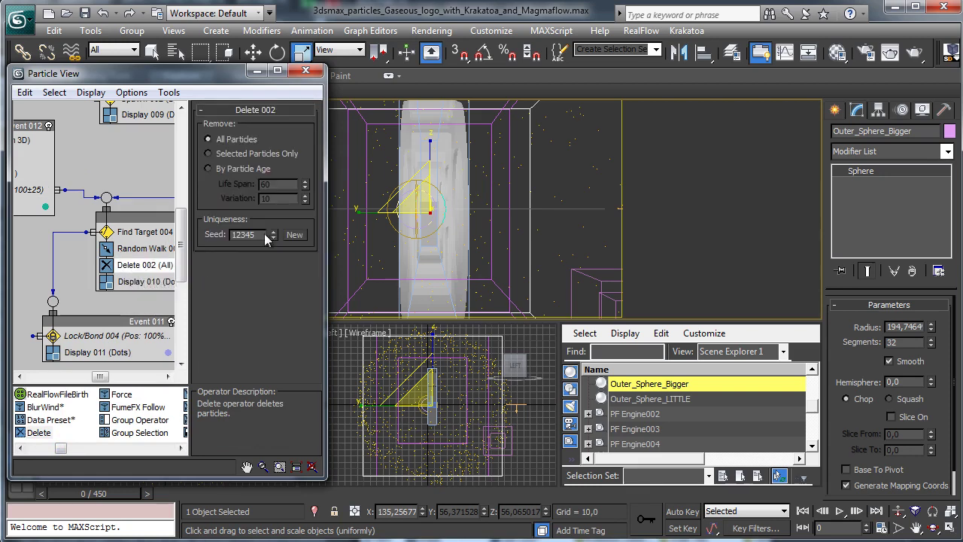
pyautogui.click(235, 169)
pyautogui.doubleClick(296, 184)
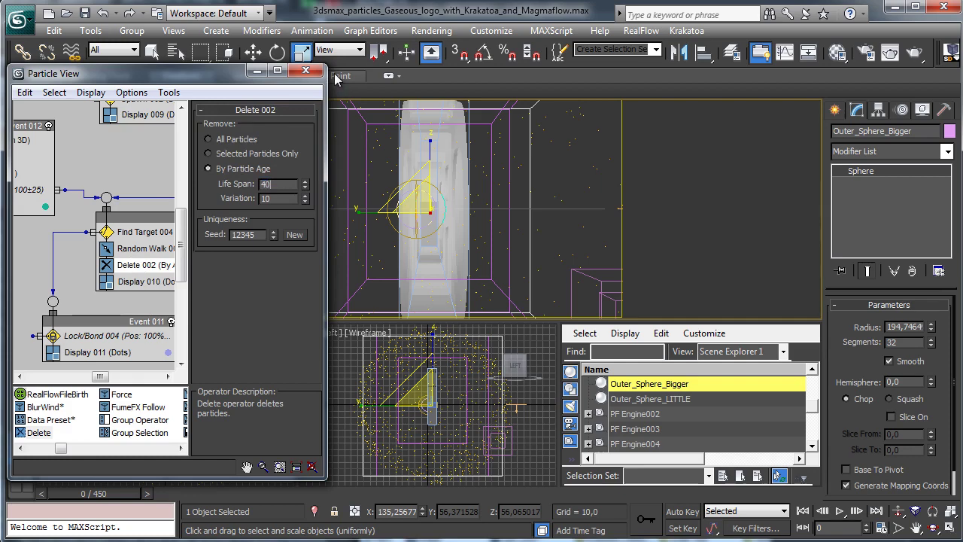
pyautogui.doubleClick(273, 199)
pyautogui.write('50')
pyautogui.press('Return')
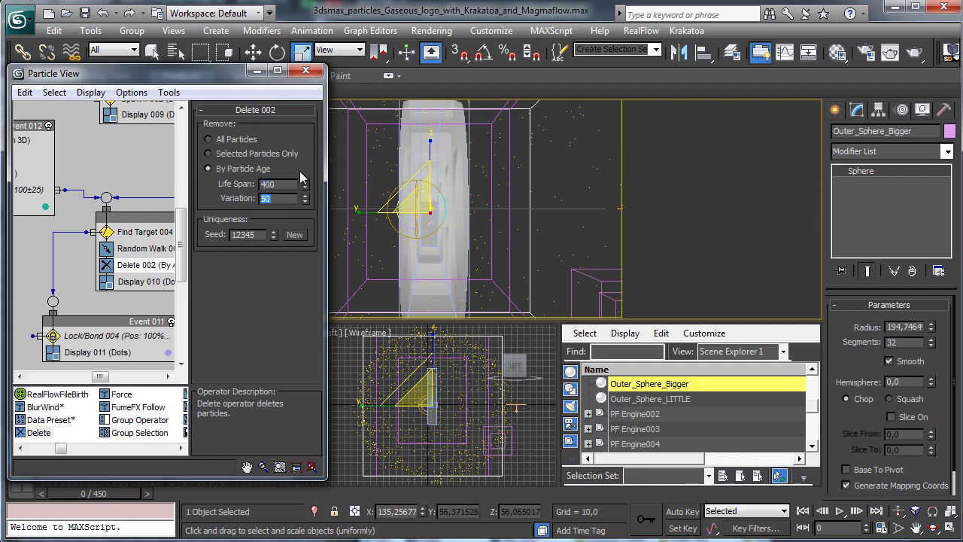
# - Preview the animation to frame 450, review Event 010 in the particle flow and return to frame 0
pyautogui.moveTo(149, 493); pyautogui.dragTo(810, 444)
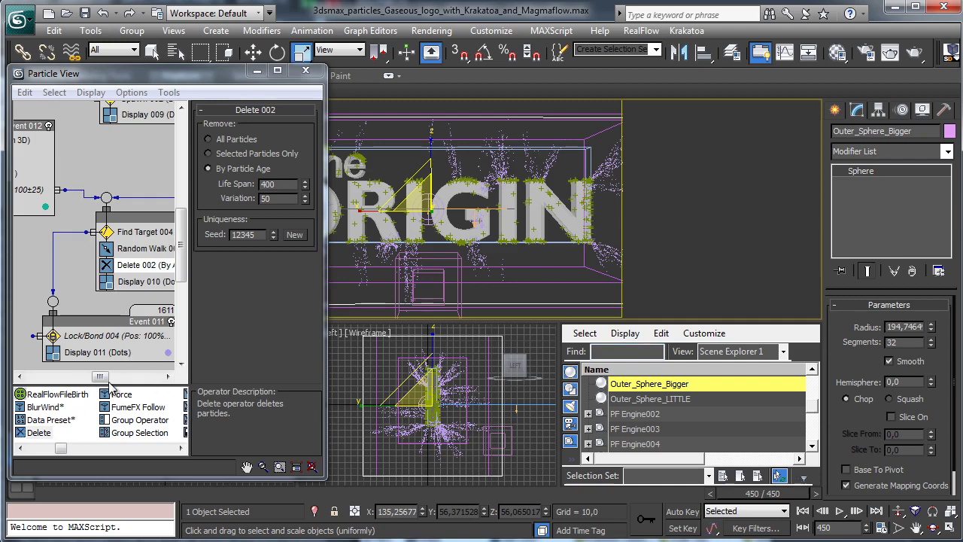
pyautogui.moveTo(102, 376); pyautogui.dragTo(115, 377)
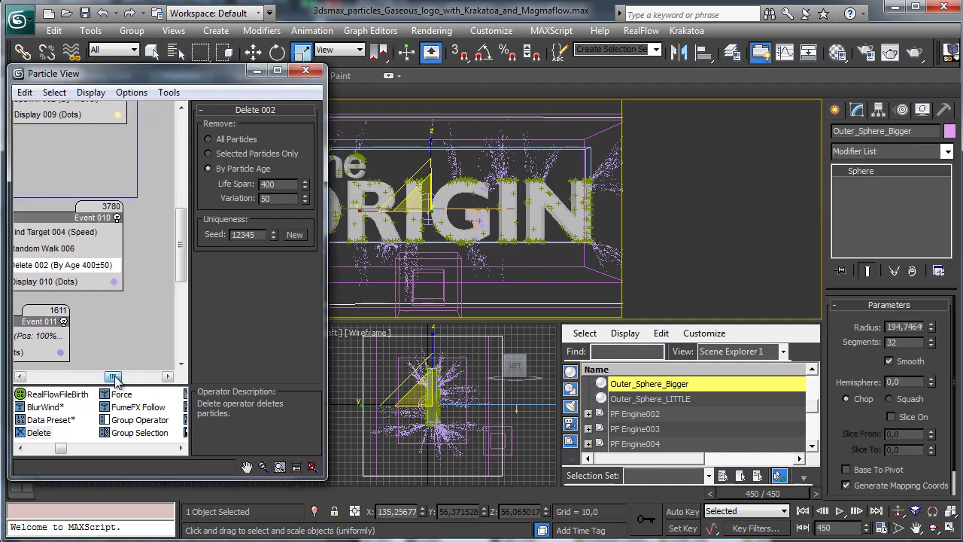
pyautogui.moveTo(114, 380); pyautogui.dragTo(107, 380)
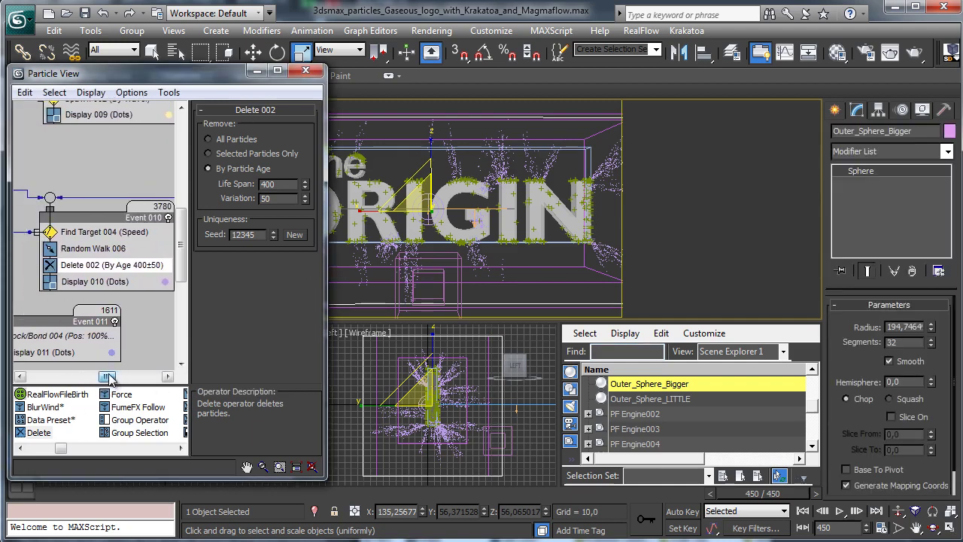
pyautogui.click(58, 491)
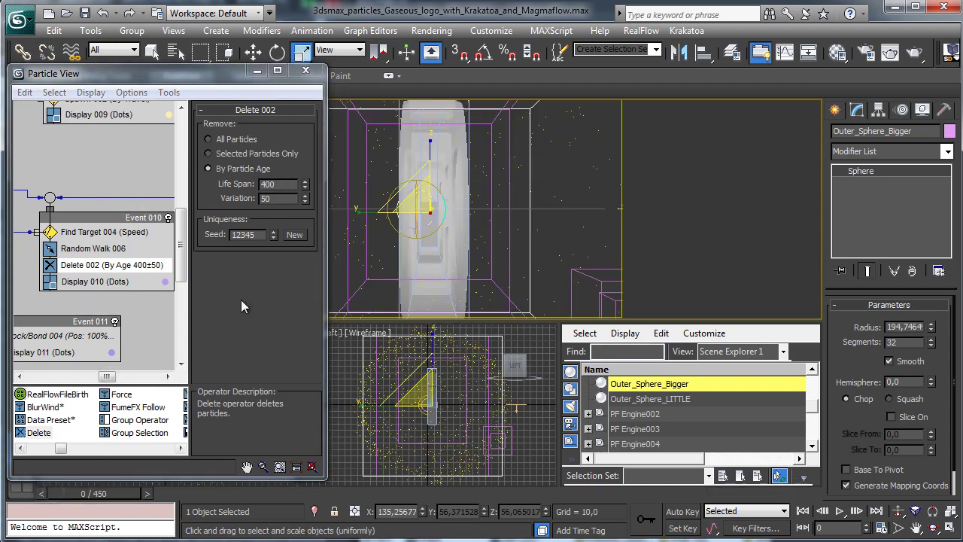
# - Try a life span of 300 for Delete 002, preview the animation to frame 450 and return to frame 0
pyautogui.doubleClick(286, 183)
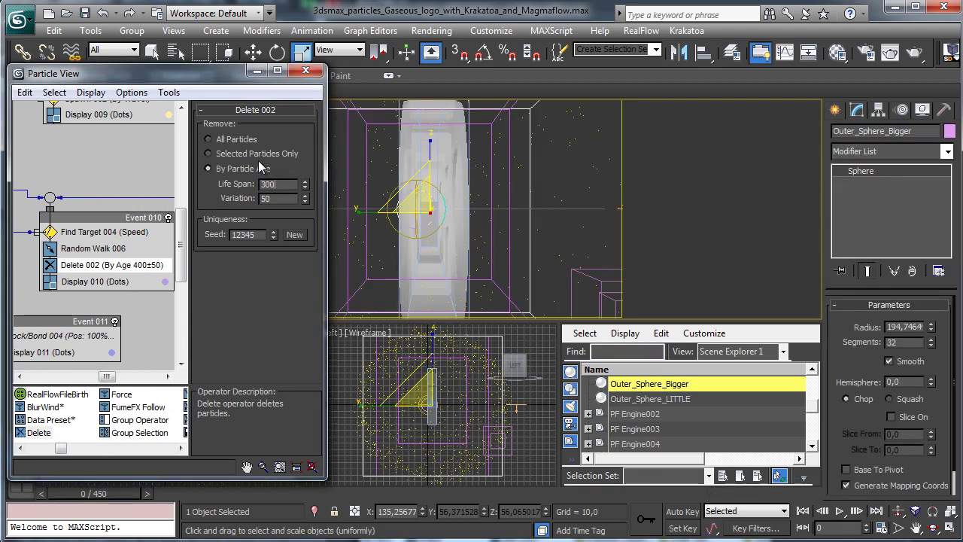
pyautogui.moveTo(122, 496); pyautogui.dragTo(800, 460)
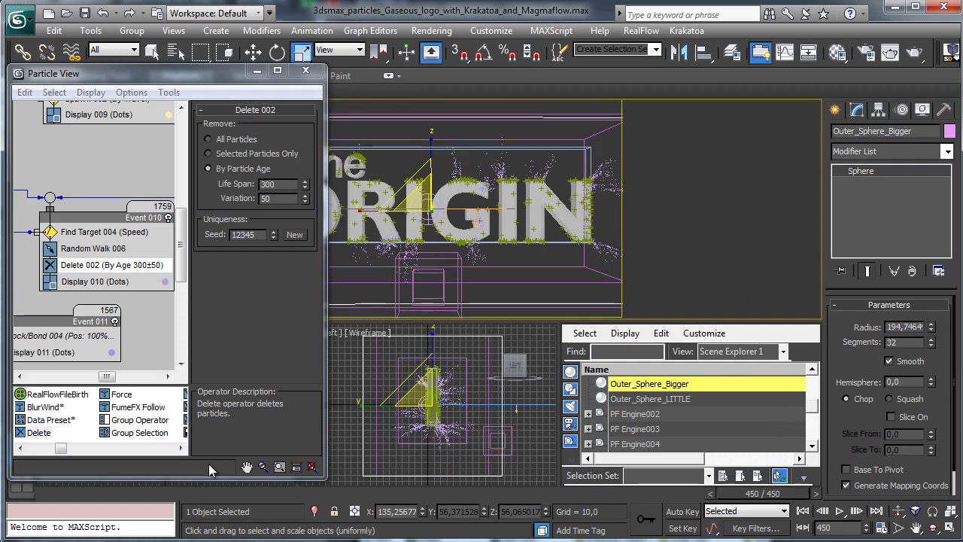
pyautogui.click(50, 492)
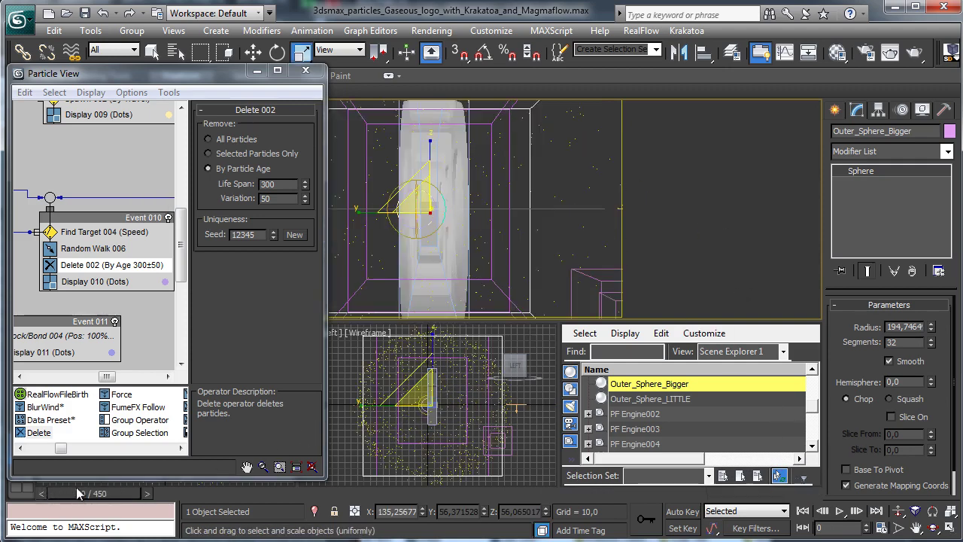
# - Set Delete 002's life span to 250 and preview the animation to frame 450
pyautogui.doubleClick(277, 183)
pyautogui.write('250')
pyautogui.press('Return')
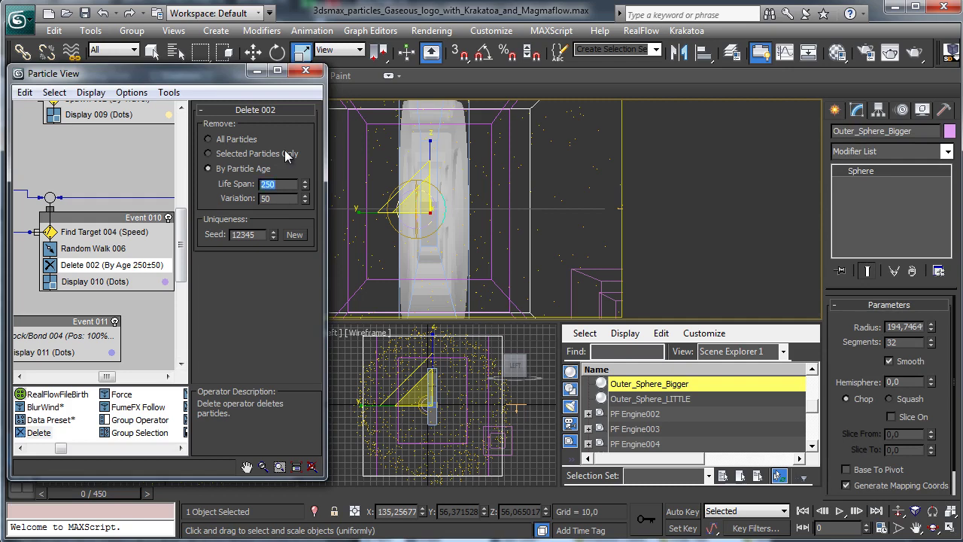
pyautogui.moveTo(102, 500); pyautogui.dragTo(797, 421)
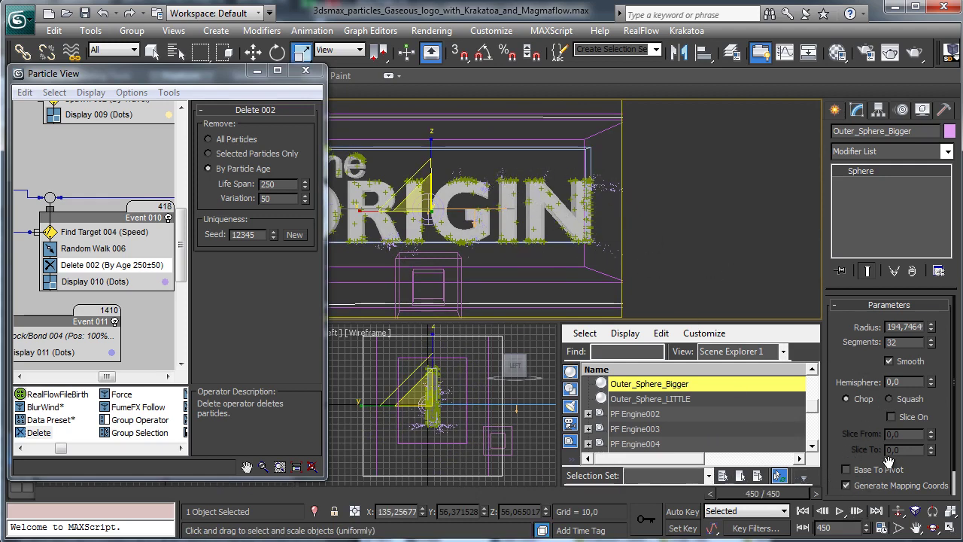
pyautogui.click(881, 528)
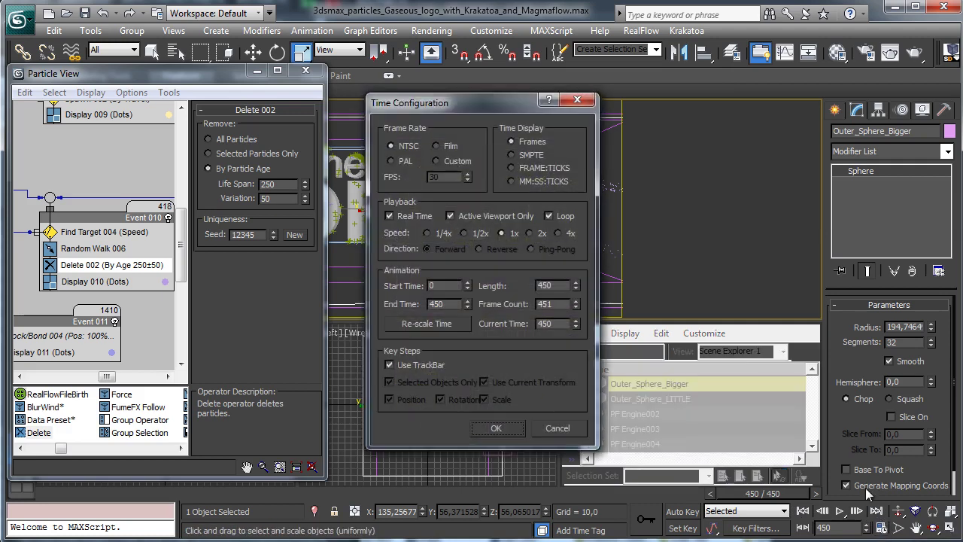
pyautogui.click(557, 429)
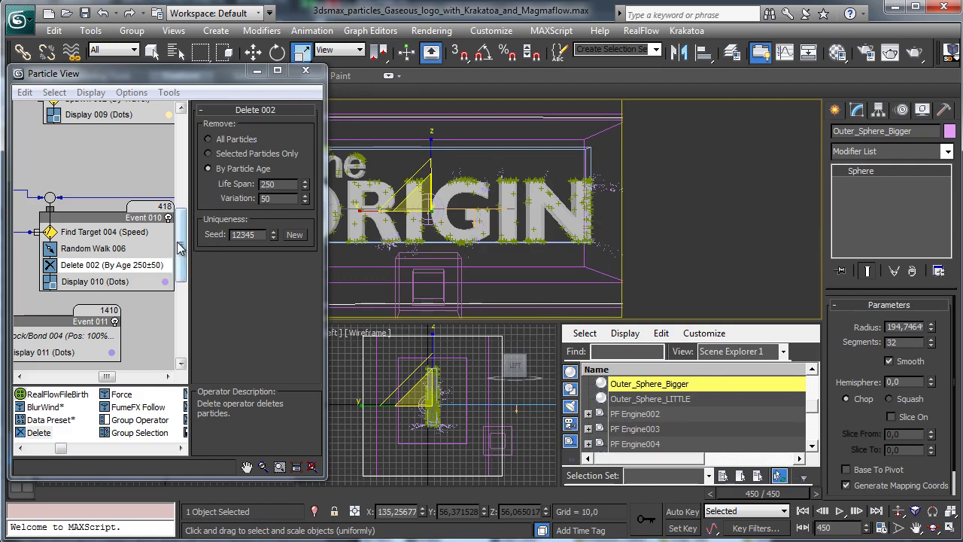
# - Set the influence of Force 002 in Event 012 to 2500%, preview the animation and return to frame 0
pyautogui.moveTo(106, 377); pyautogui.dragTo(84, 379)
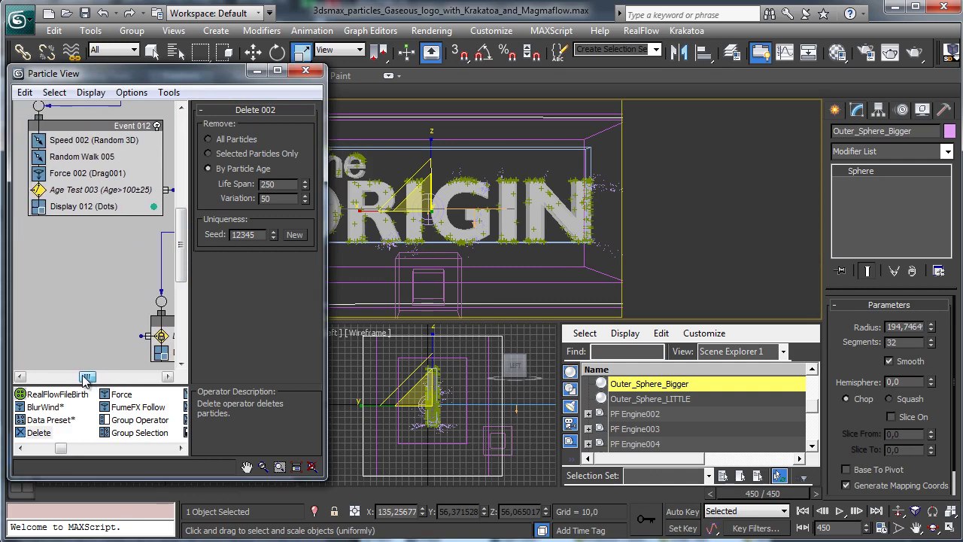
pyautogui.click(116, 143)
pyautogui.click(106, 174)
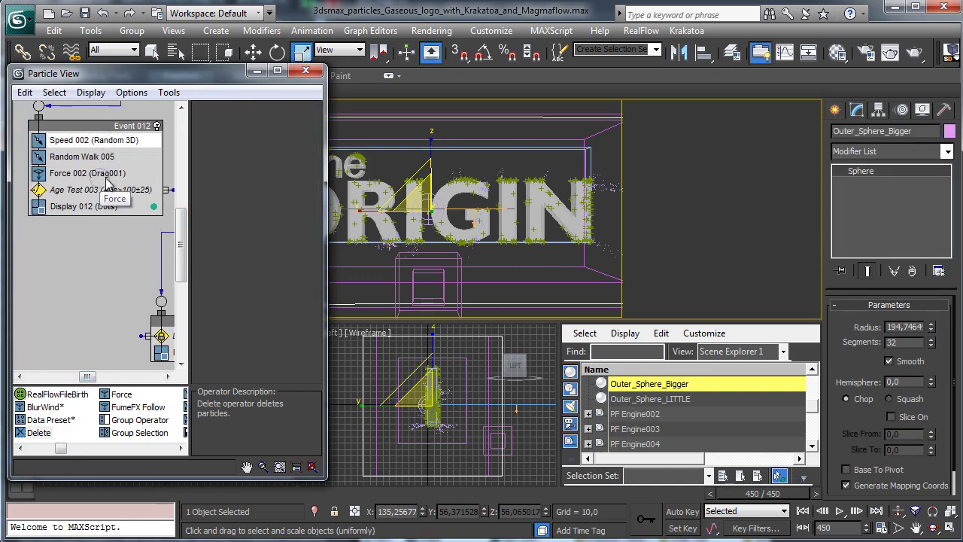
pyautogui.doubleClick(284, 257)
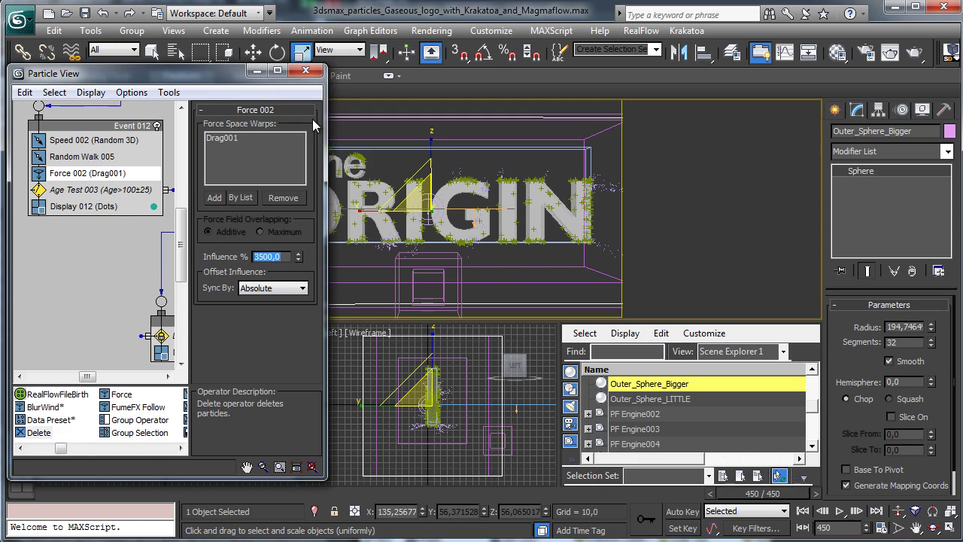
pyautogui.write('2500')
pyautogui.press('Return')
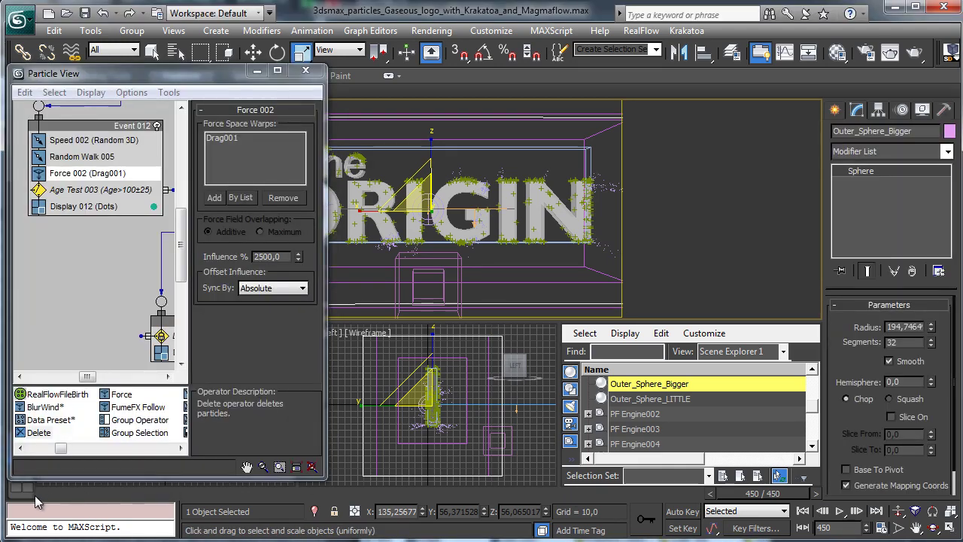
pyautogui.moveTo(34, 495); pyautogui.dragTo(743, 447)
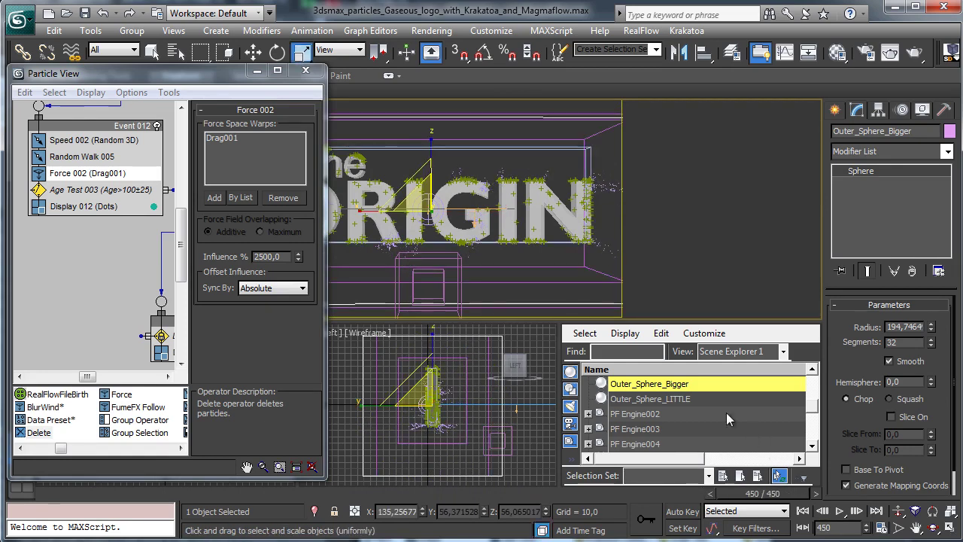
pyautogui.click(49, 492)
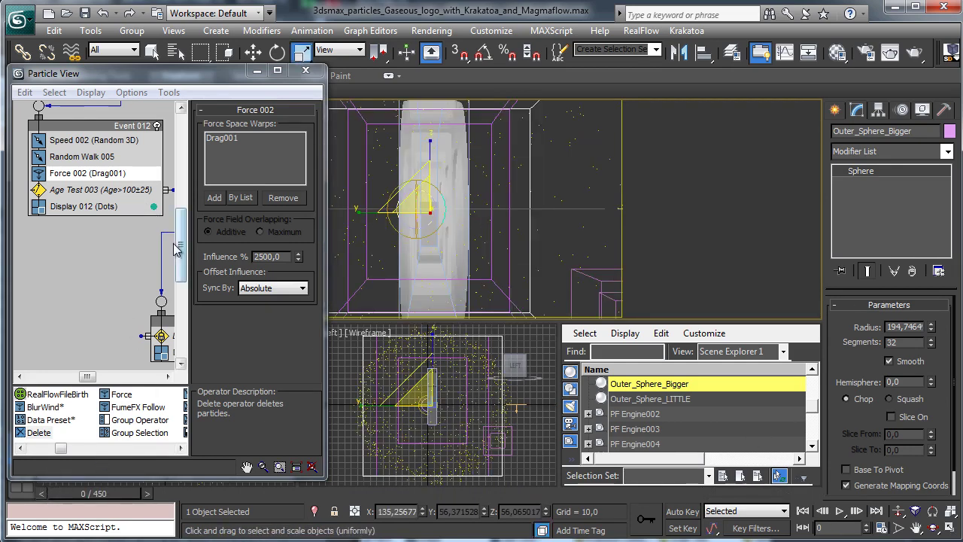
# - Try an inherited speed of about 80 for Spawn 002, preview the animation and restore the speed to 70
pyautogui.click(98, 159)
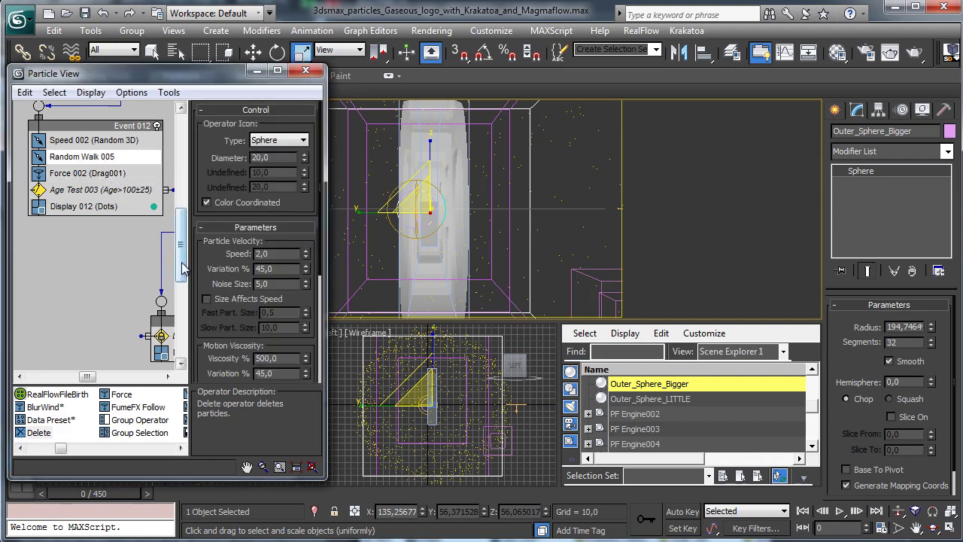
pyautogui.moveTo(181, 260); pyautogui.dragTo(183, 237)
pyautogui.moveTo(89, 378); pyautogui.dragTo(105, 378)
pyautogui.click(143, 183)
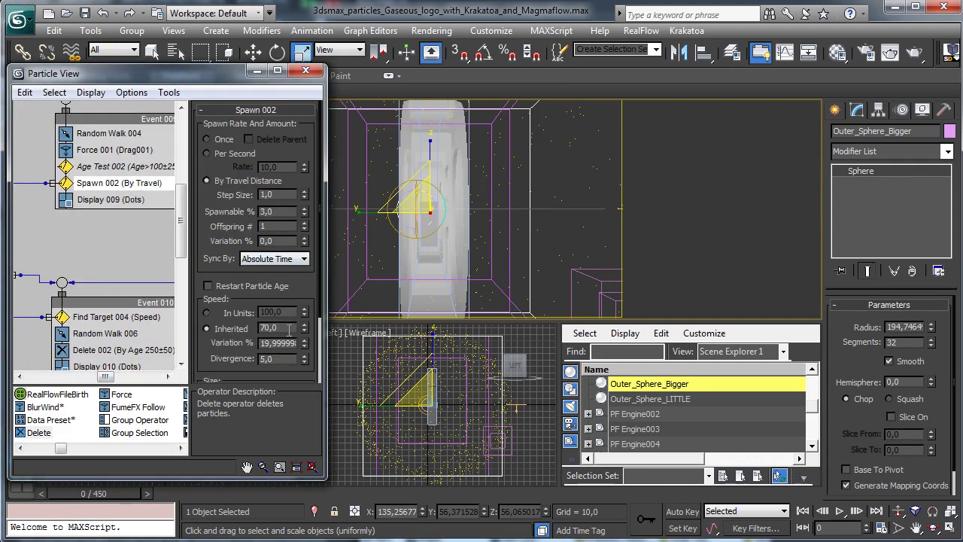
pyautogui.doubleClick(289, 328)
pyautogui.press('Return')
pyautogui.moveTo(109, 495); pyautogui.dragTo(52, 491)
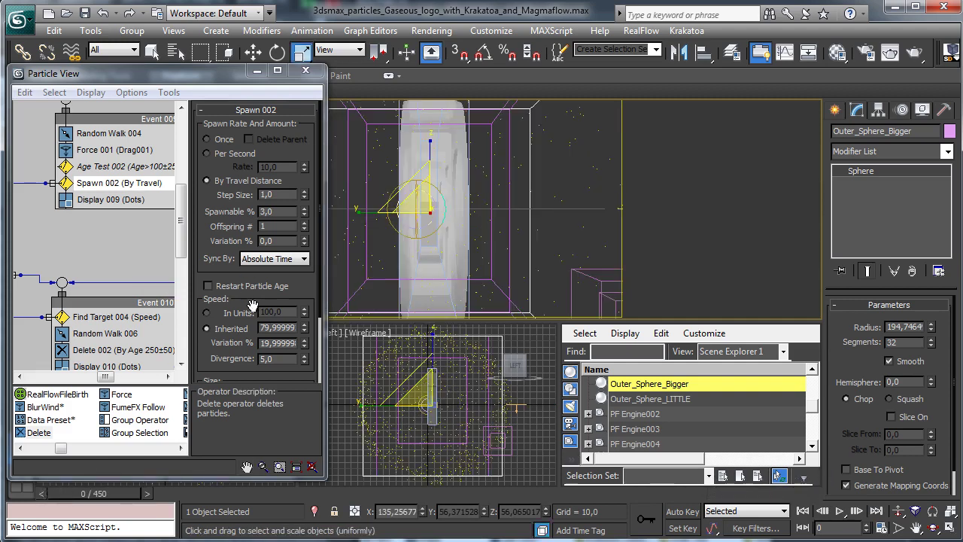
pyautogui.doubleClick(278, 327)
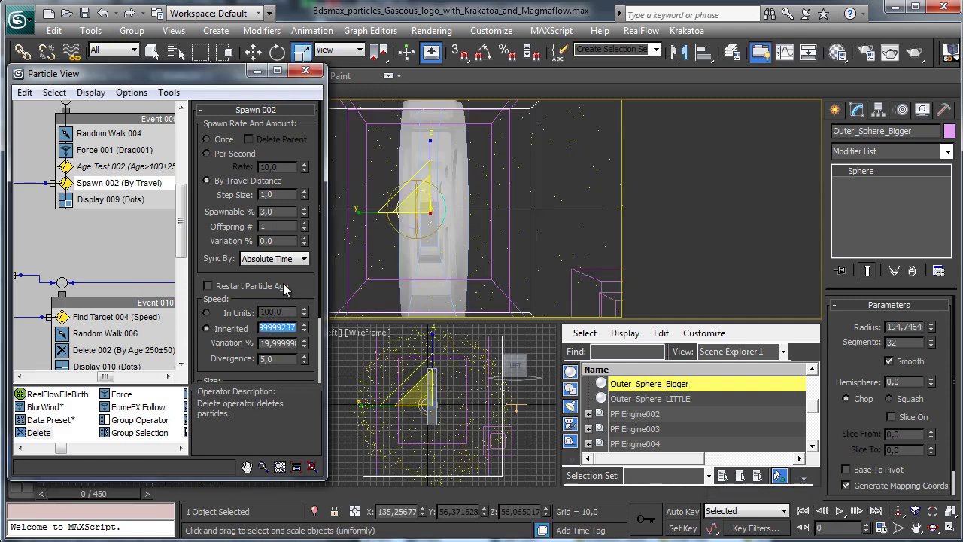
pyautogui.write('70')
# - Set Random Walk 005's motion viscosity to 350%, preview the animation to frame 450 and return to frame 0
pyautogui.click(114, 149)
pyautogui.moveTo(181, 215); pyautogui.dragTo(181, 207)
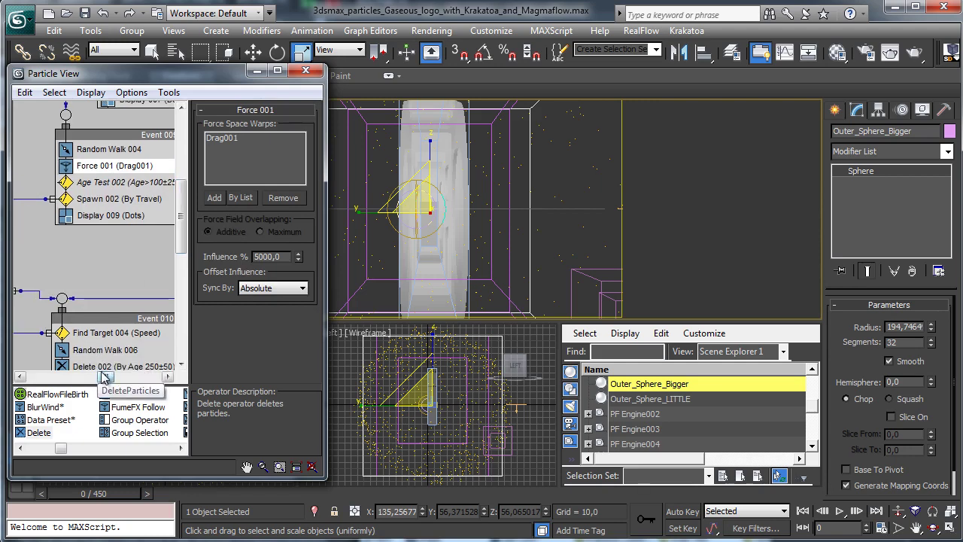
pyautogui.moveTo(104, 376); pyautogui.dragTo(86, 376)
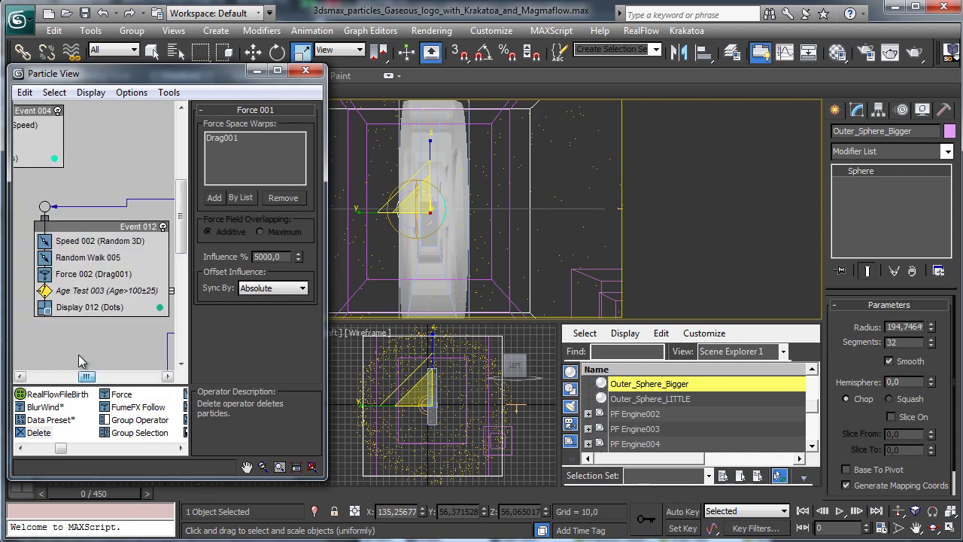
pyautogui.click(90, 258)
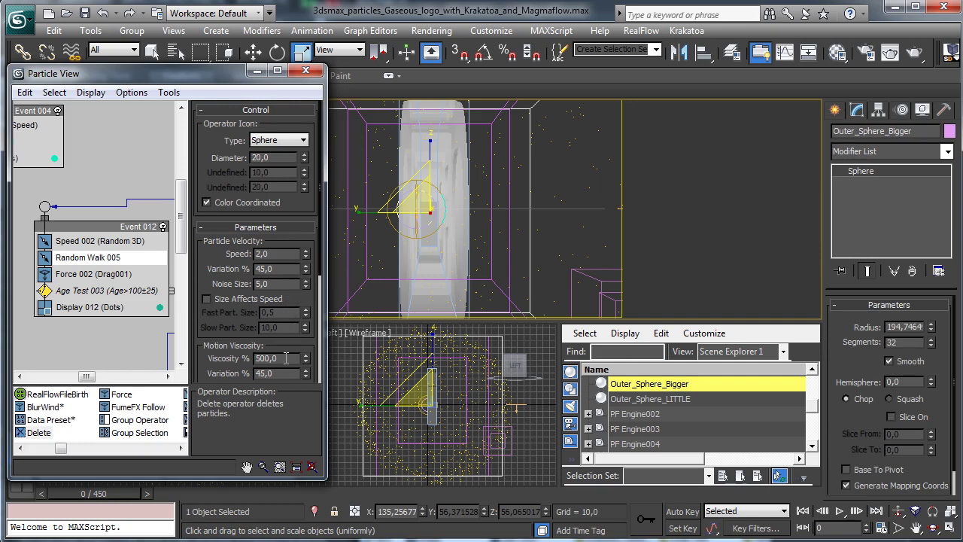
pyautogui.doubleClick(286, 358)
pyautogui.moveTo(112, 492); pyautogui.dragTo(799, 419)
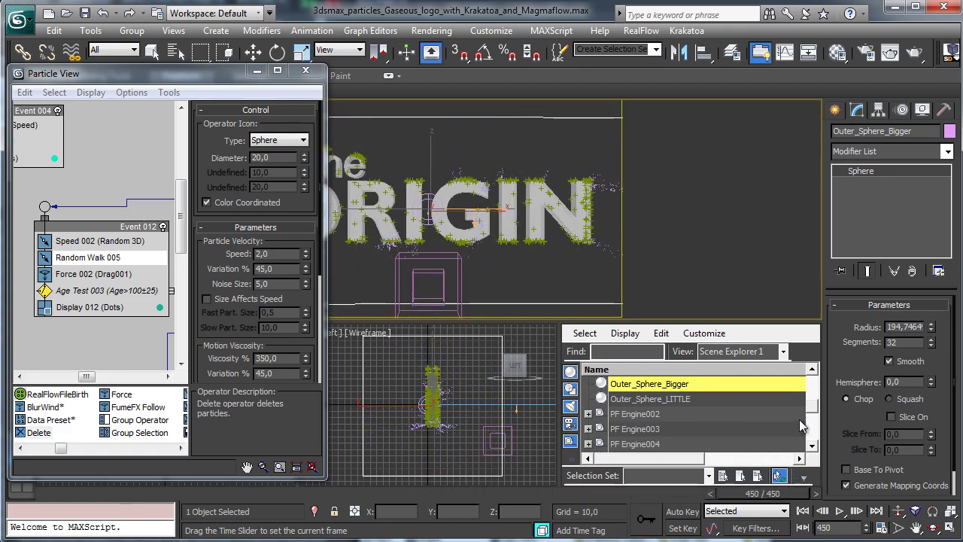
pyautogui.click(64, 489)
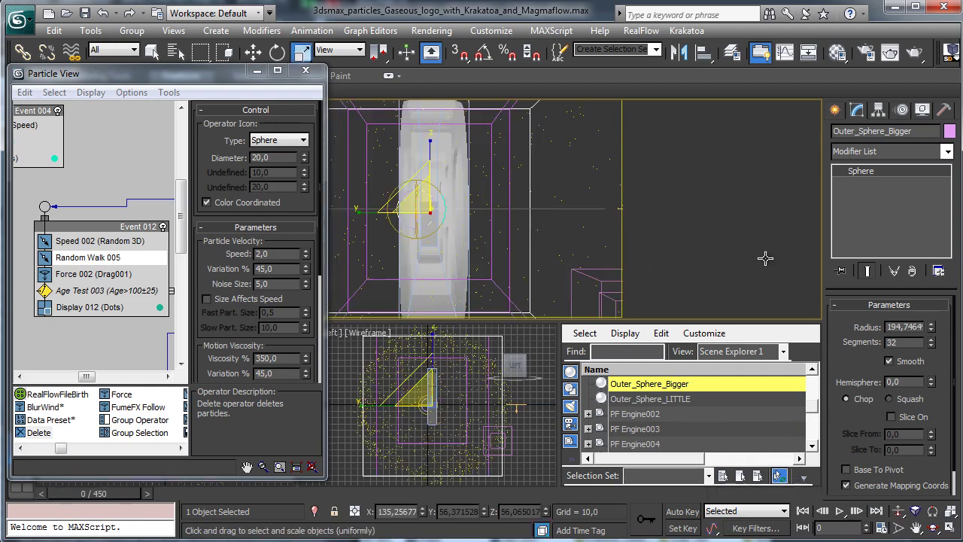
# - Extend the animation end time to 500 in the time configuration
pyautogui.click(884, 528)
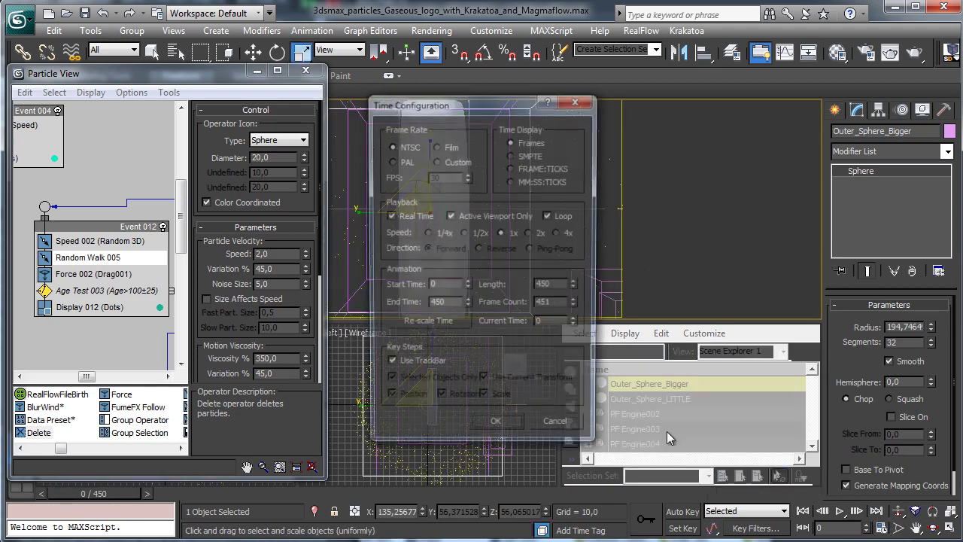
pyautogui.doubleClick(449, 304)
pyautogui.write('50')
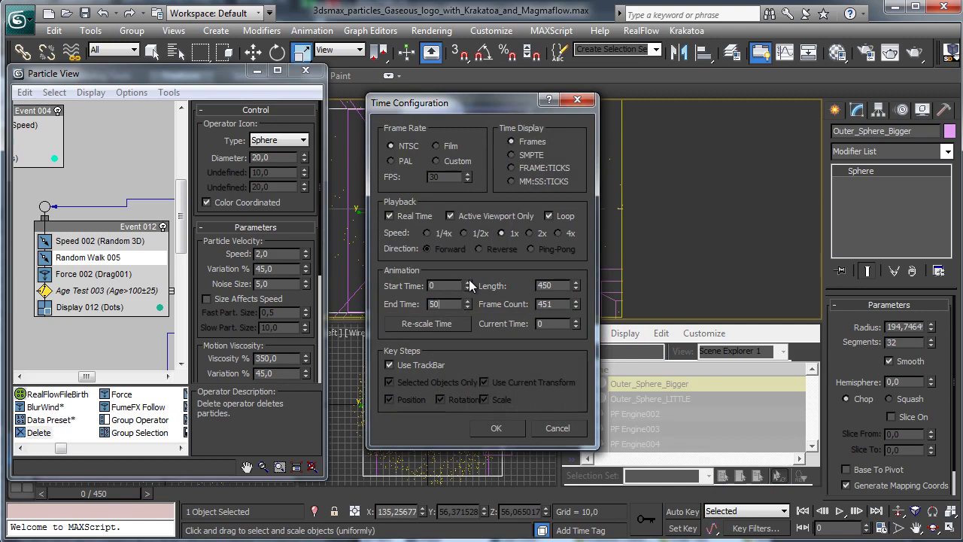
pyautogui.press('Return')
pyautogui.write('0')
pyautogui.press('Return')
pyautogui.click(496, 428)
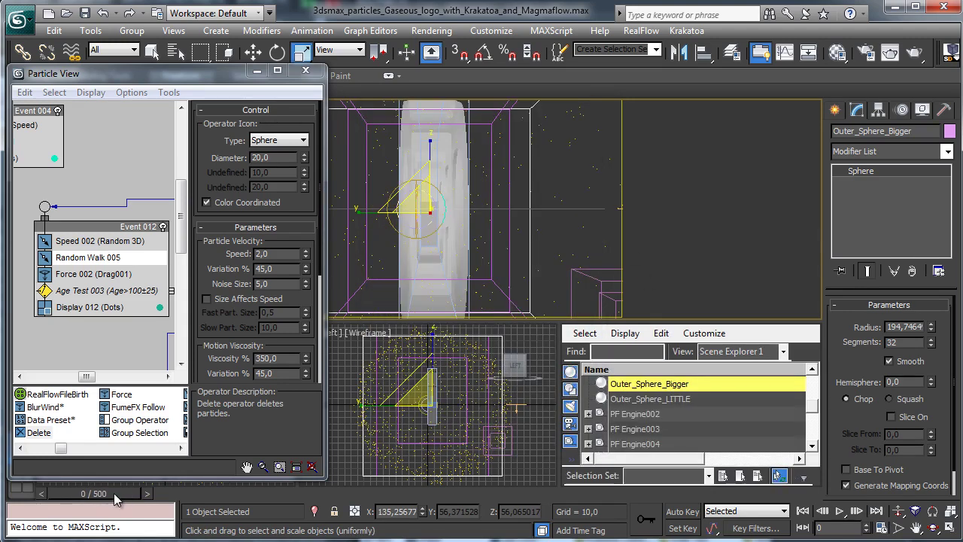
# - Preview the animation through frame 500, replay it to frame 306 and return to frame 0
pyautogui.moveTo(113, 493); pyautogui.dragTo(796, 433)
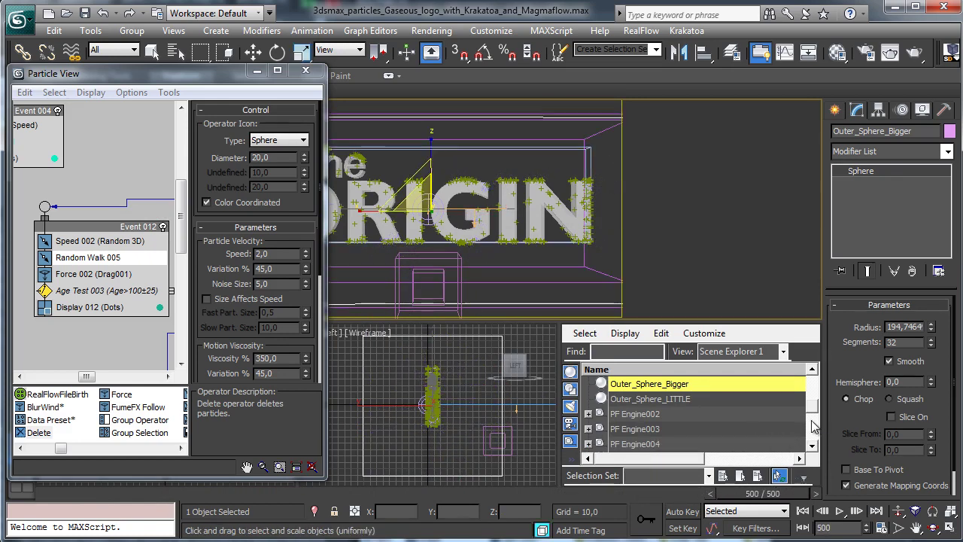
pyautogui.press('r')
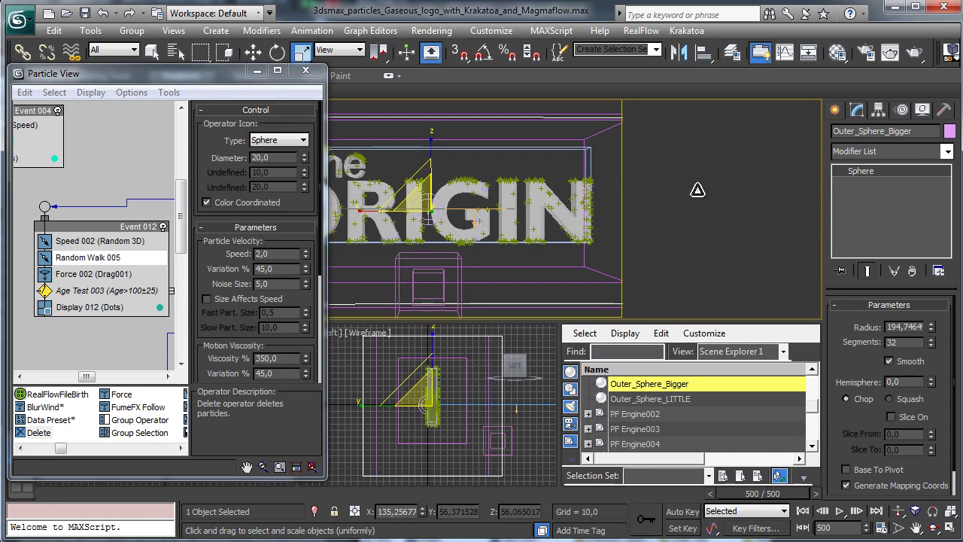
pyautogui.click(69, 489)
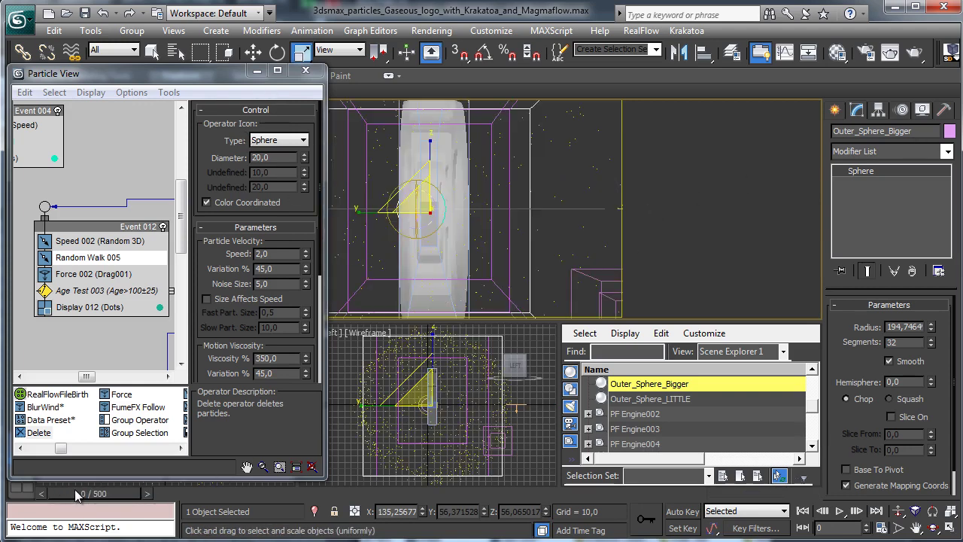
pyautogui.moveTo(109, 496); pyautogui.dragTo(414, 493)
pyautogui.moveTo(493, 476); pyautogui.dragTo(808, 499)
pyautogui.click(55, 494)
pyautogui.moveTo(82, 492); pyautogui.dragTo(496, 471)
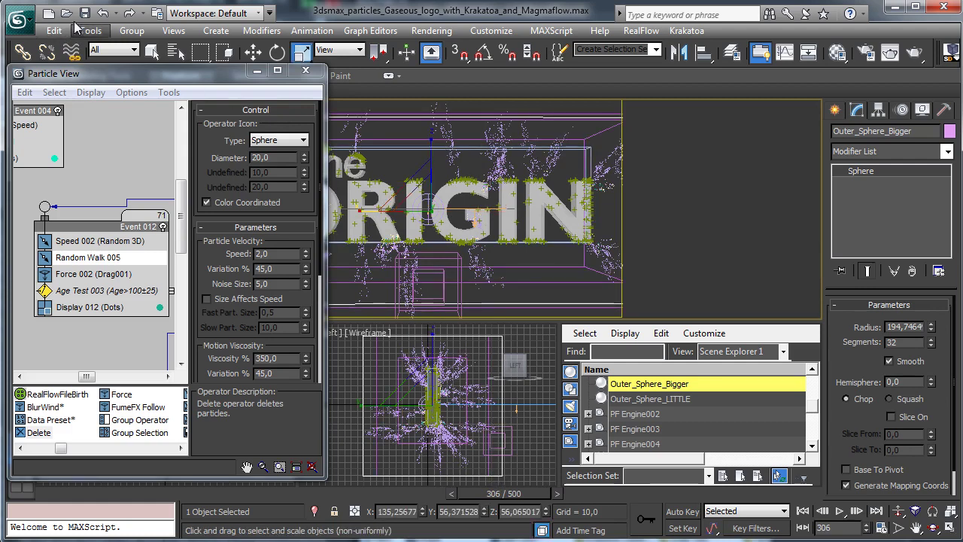
pyautogui.click(52, 493)
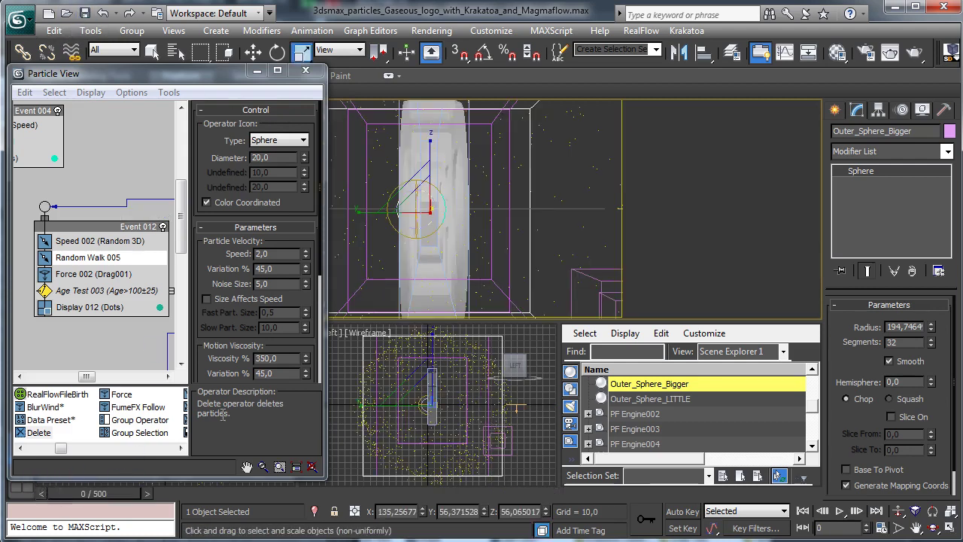